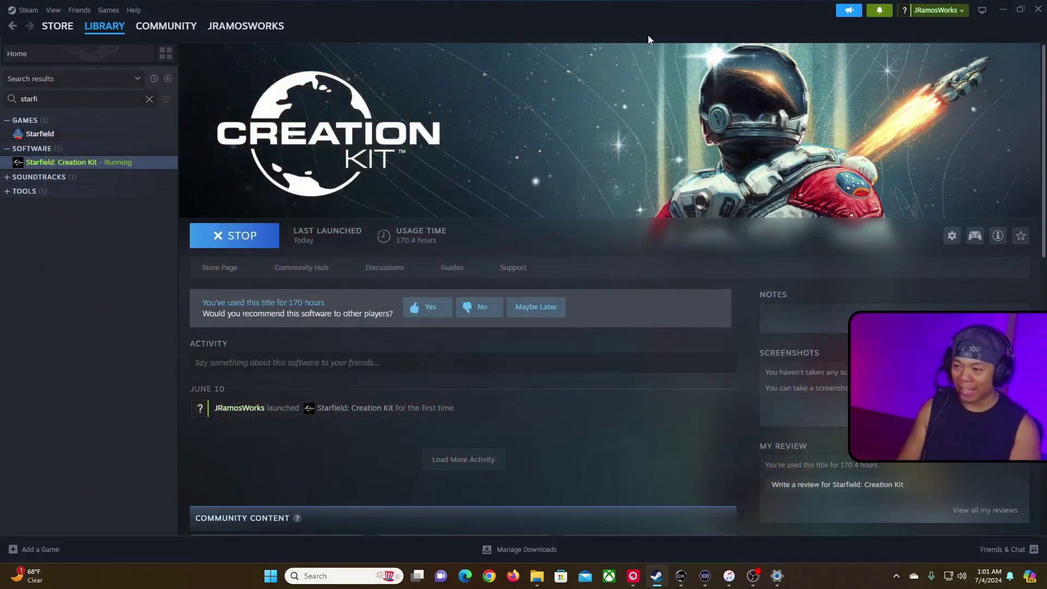
Switch to Starfield Creation Kit and load the interior cell JRamosWorksRamTechPFInt3x3x1, turning the view toward the room's interior.
key(alt+Tab)
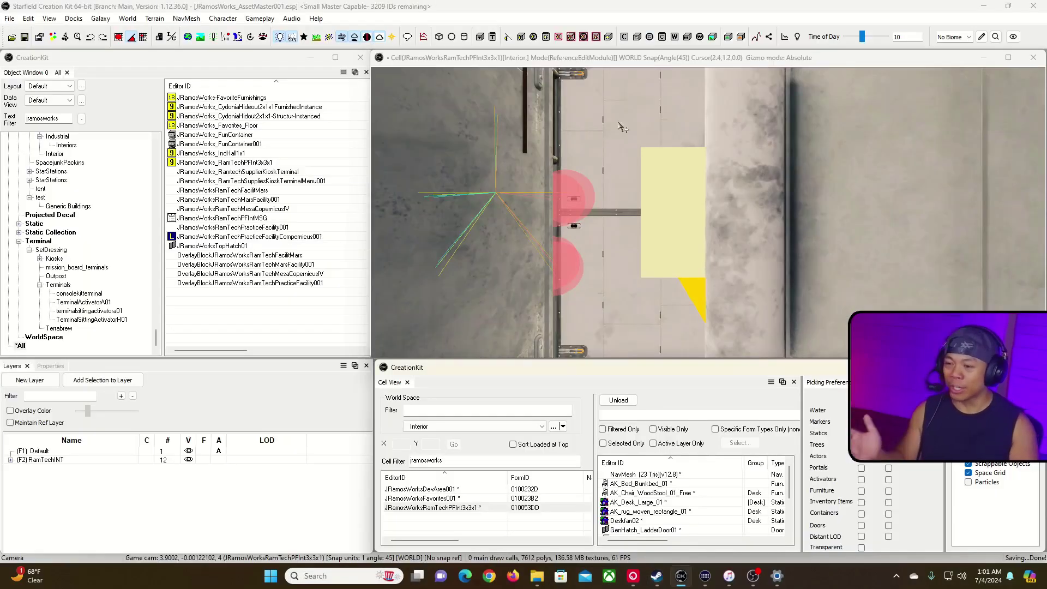
click(639, 65)
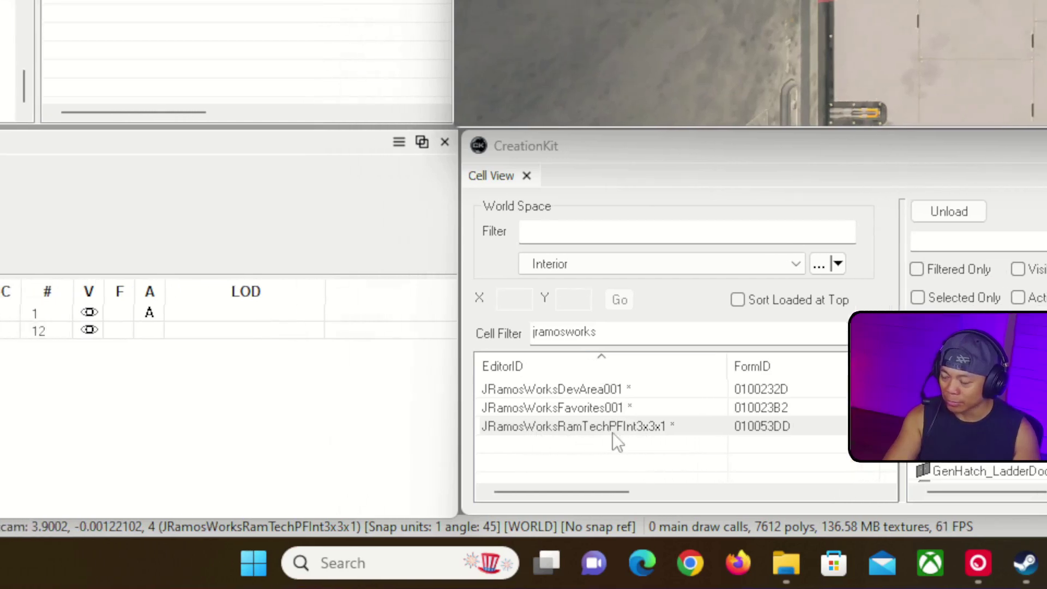
double_click(577, 427)
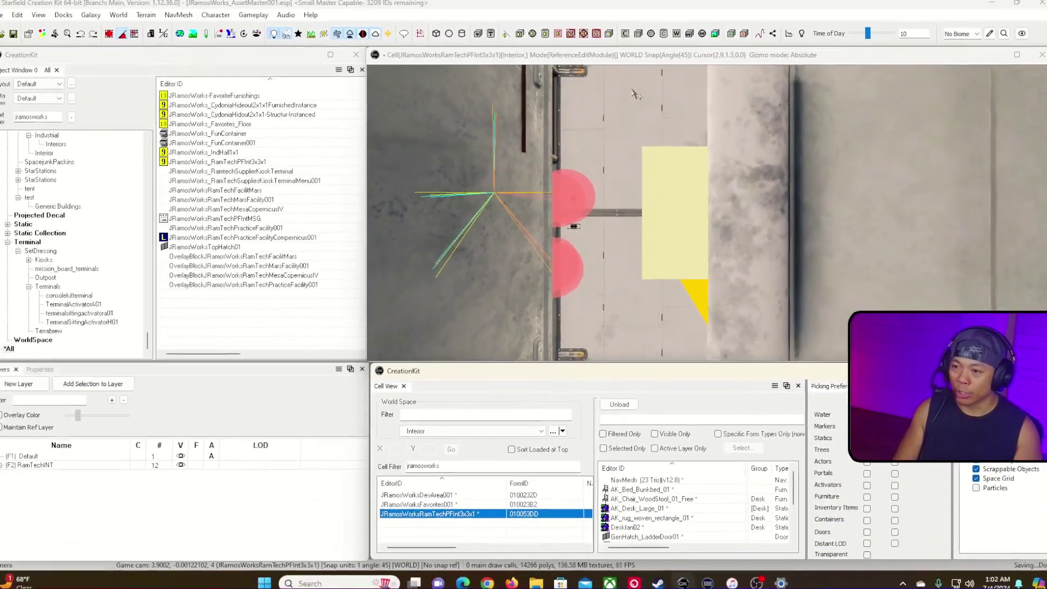
mouse_move(549, 279)
right_down()
mouse_move(537, 240)
mouse_move(515, 218)
mouse_move(578, 175)
mouse_move(644, 159)
mouse_move(780, 150)
mouse_move(955, 164)
mouse_move(958, 178)
mouse_move(1025, 164)
mouse_move(676, 130)
right_up()
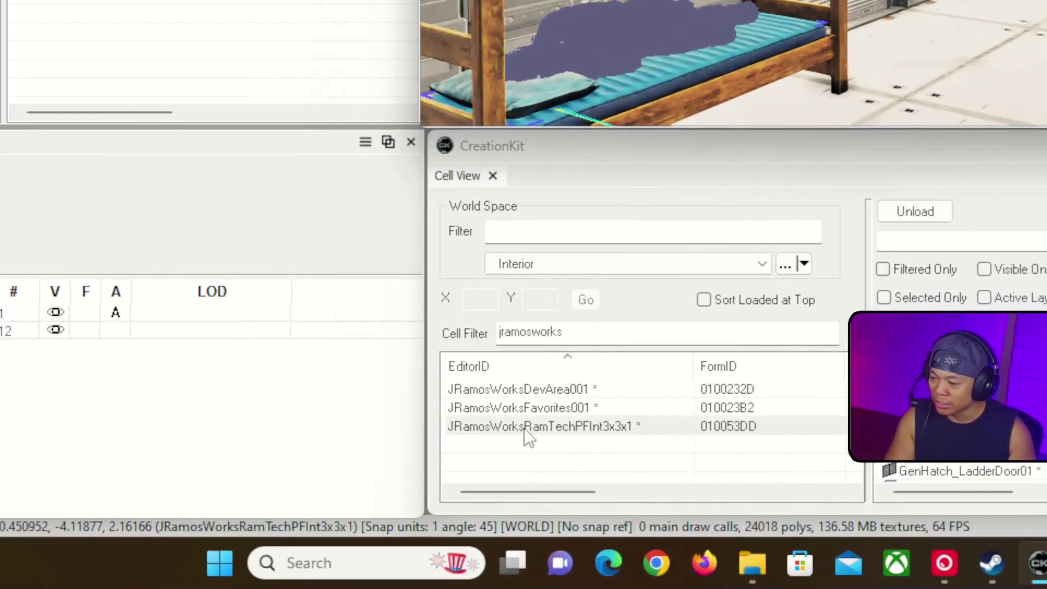
Edit the cell JRamosWorksRamTechPFInt3x3x1 and set its Location to JRamosWorksRamTechPracticeFacilityCompernicus001.
right_click(563, 427)
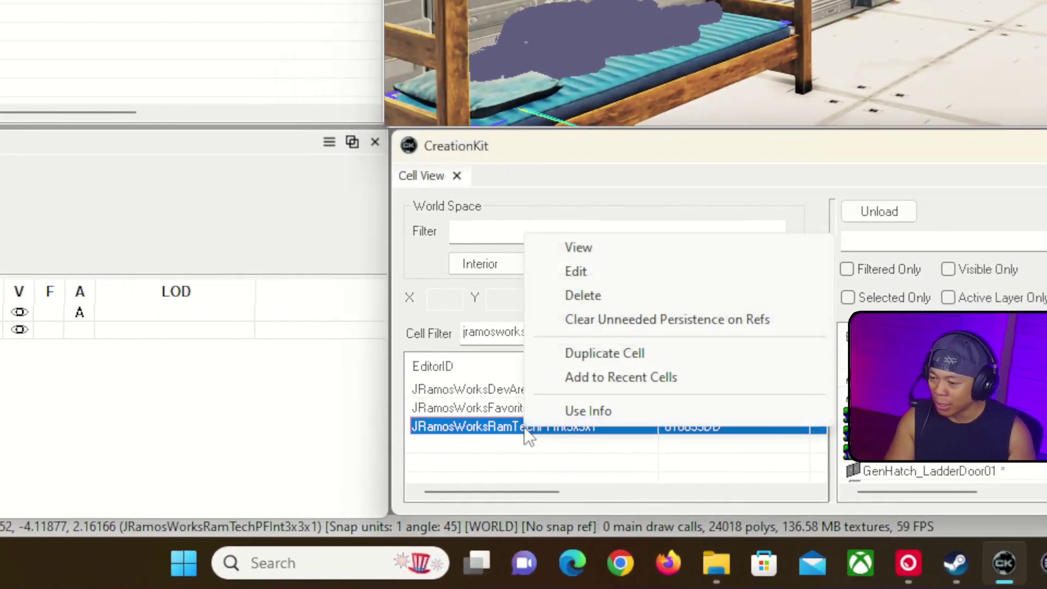
click(625, 269)
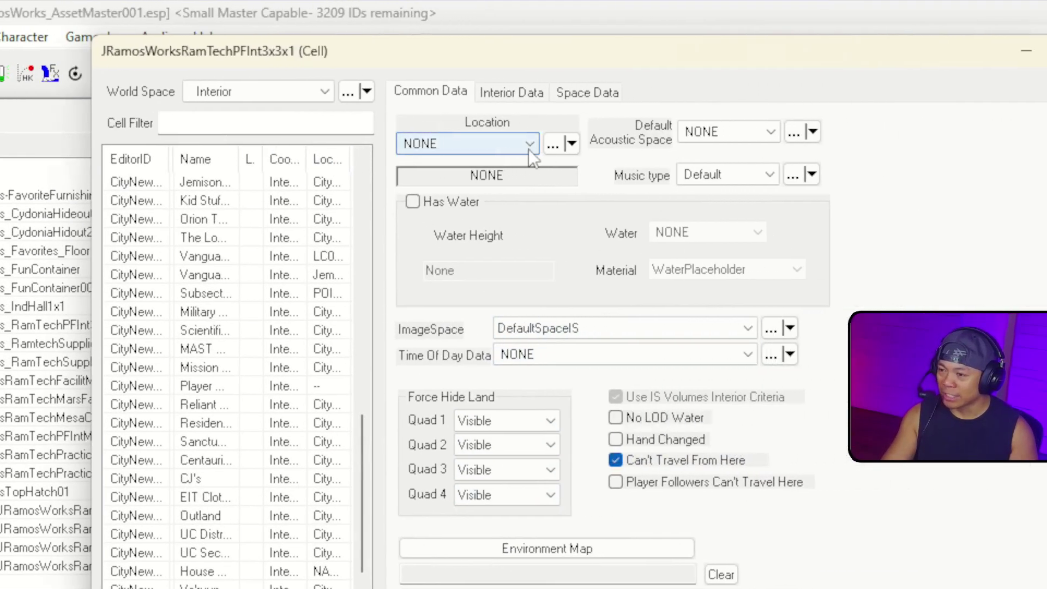
click(529, 149)
drag(847, 184, 843, 224)
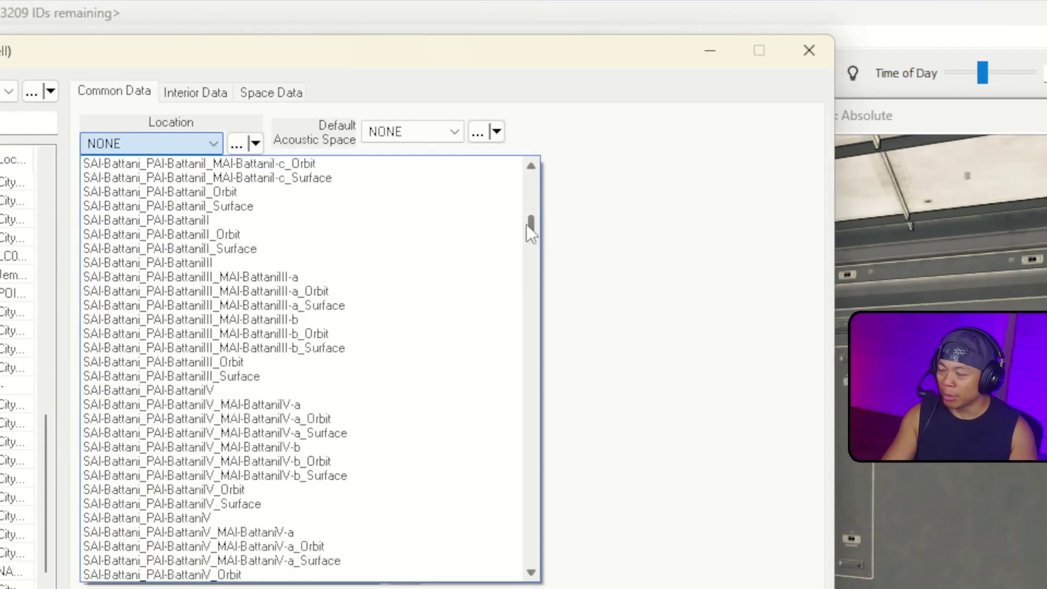
drag(525, 224, 523, 209)
text(jr)
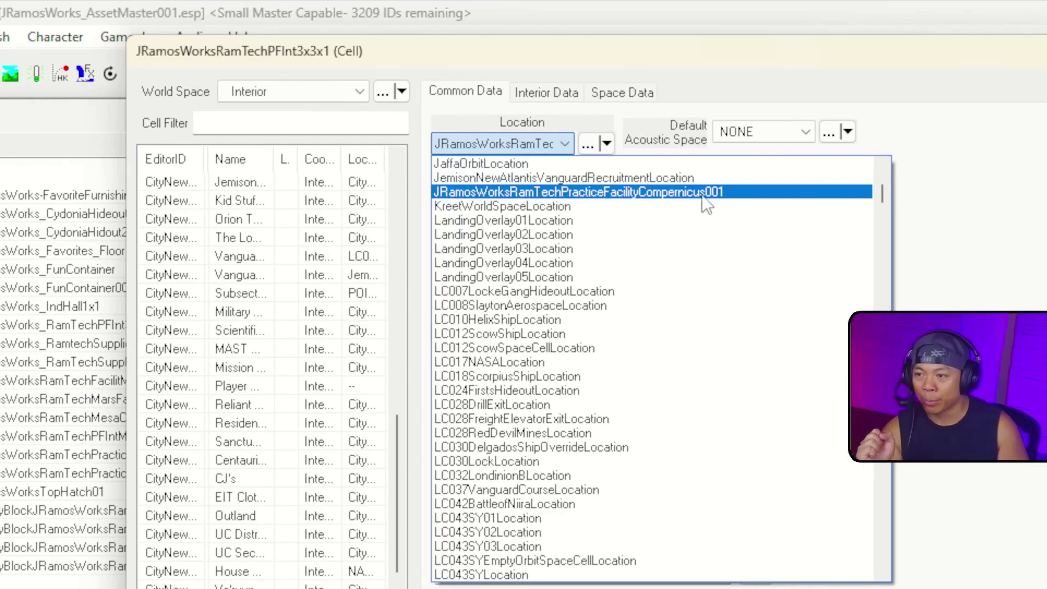
click(718, 198)
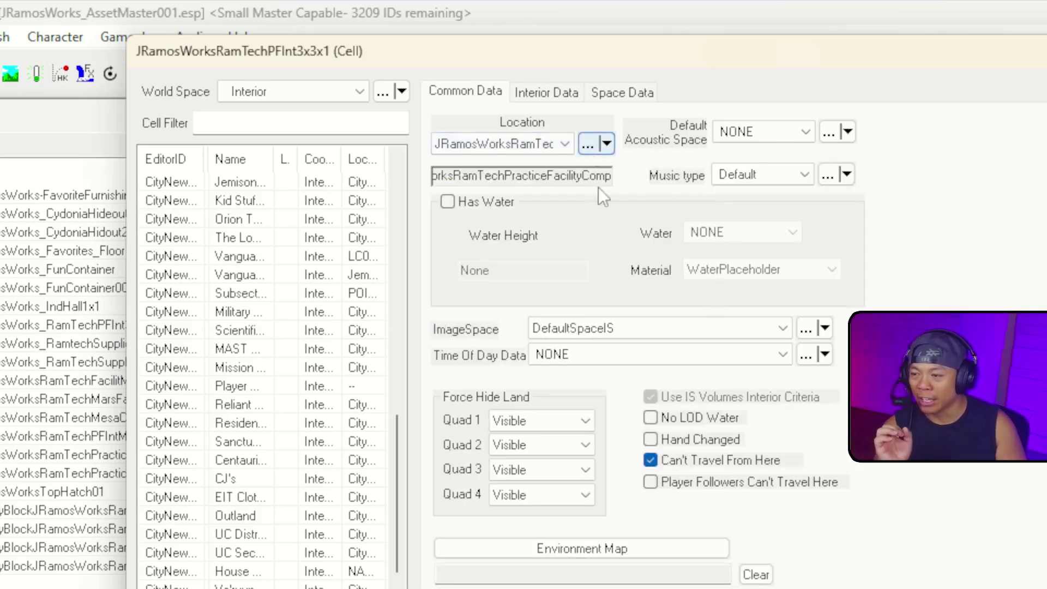
Edit the assigned location, changing its ID to JRamosWorksRamTechPracticeFacilityCompernicusInt001 and its name to "RamTech Practice Facility Internal".
click(588, 145)
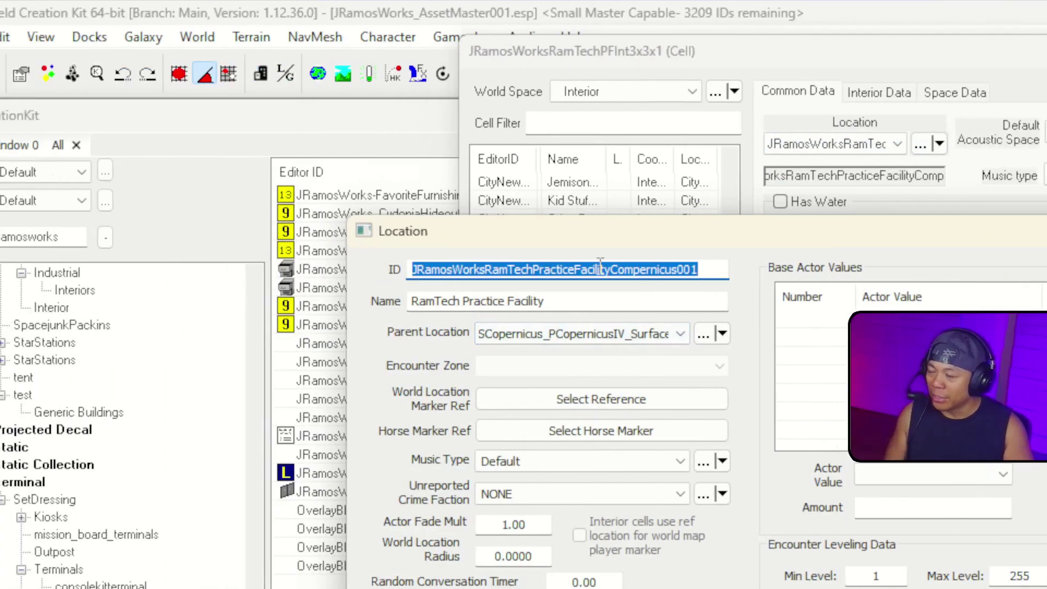
click(679, 270)
text(Int)
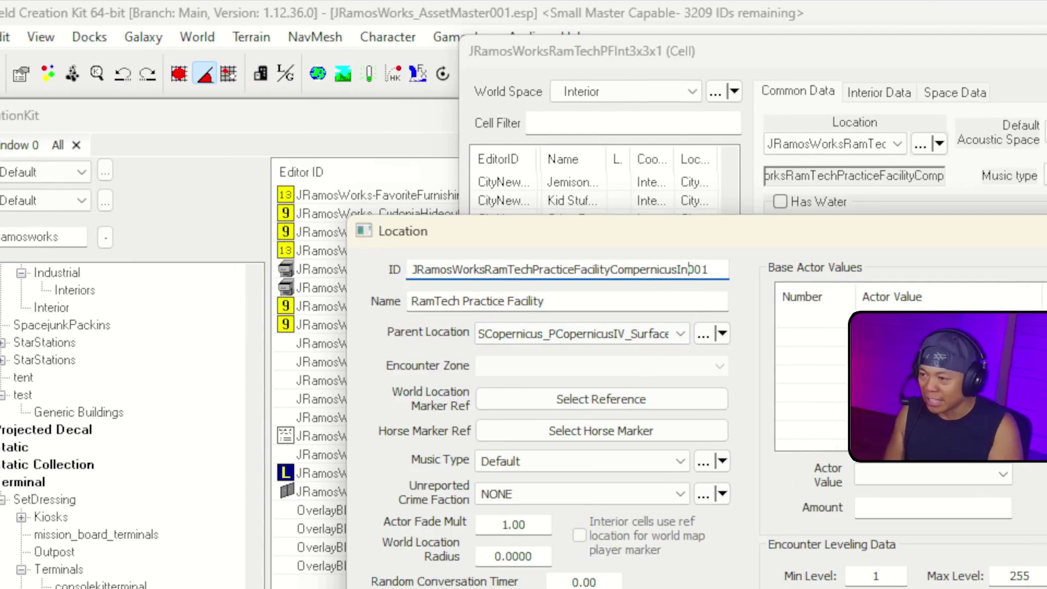
click(681, 307)
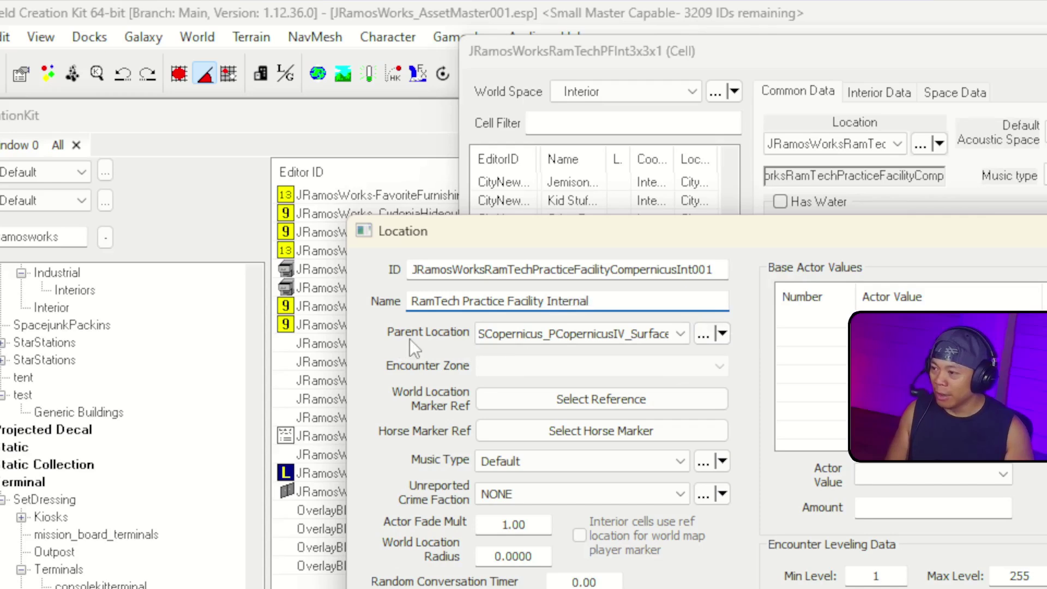
Set the location's Parent Location to JRamosWorksRamTechPracticeFacilityCompernicus001.
click(649, 339)
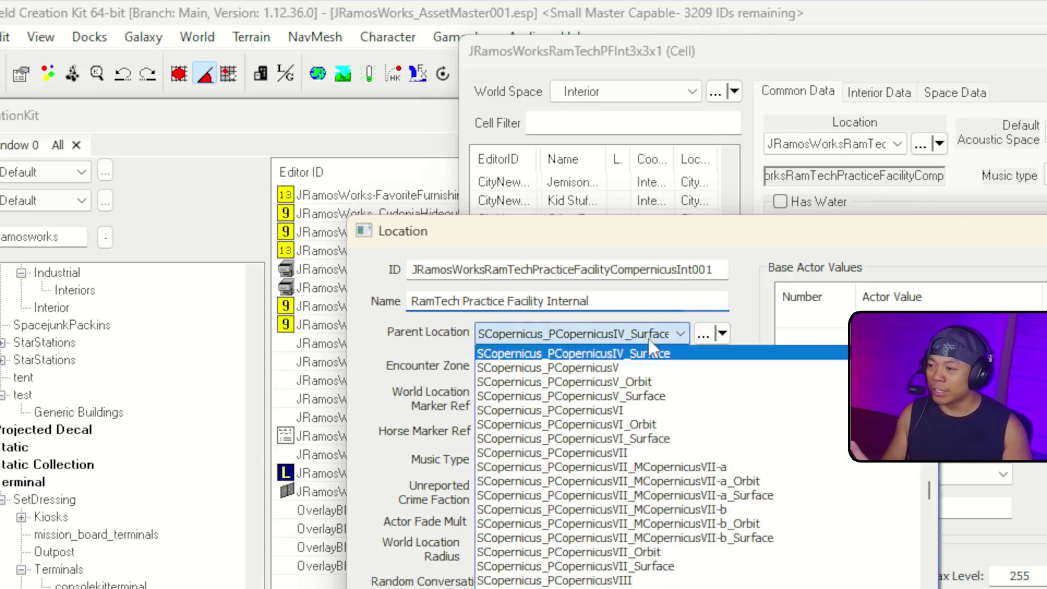
text(jr)
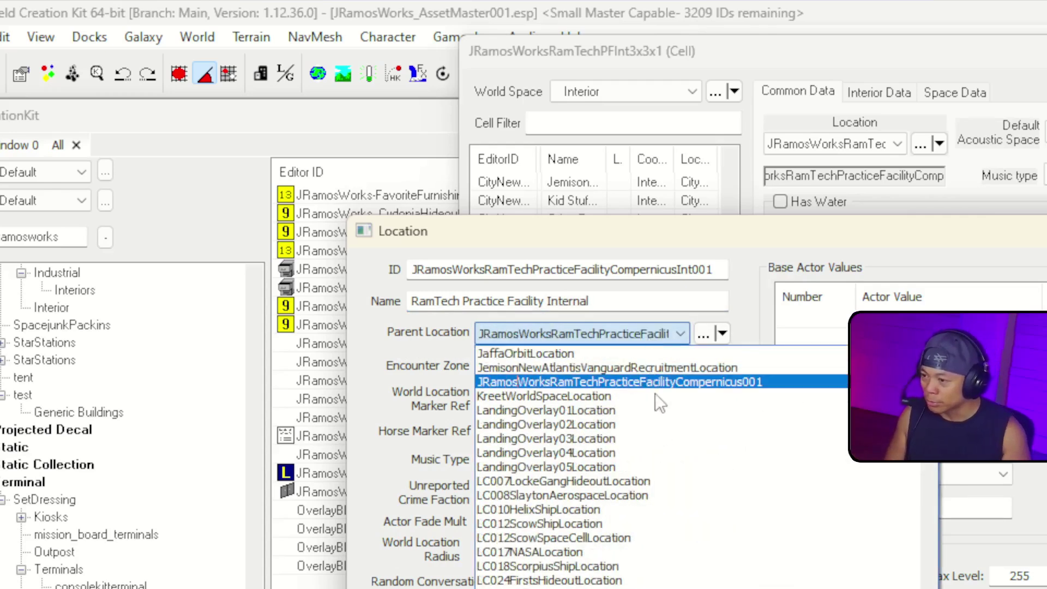
click(708, 384)
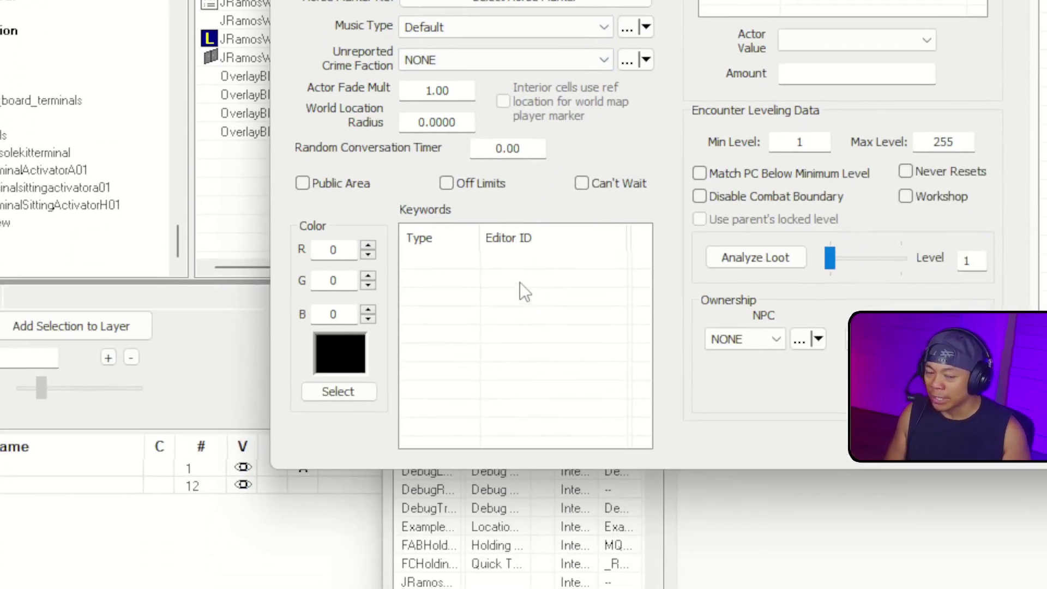
right_click(519, 282)
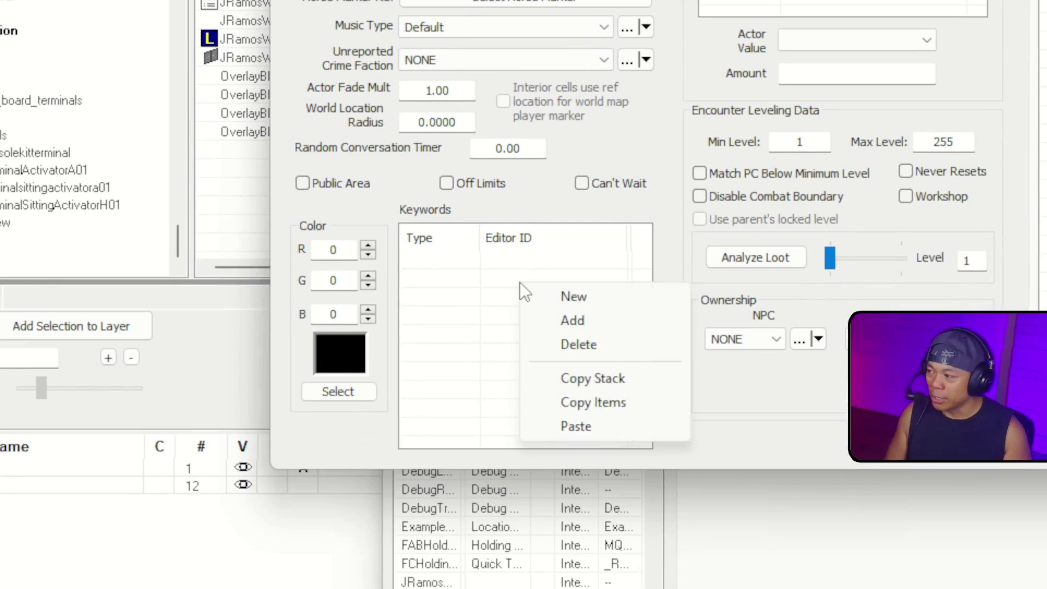
click(598, 297)
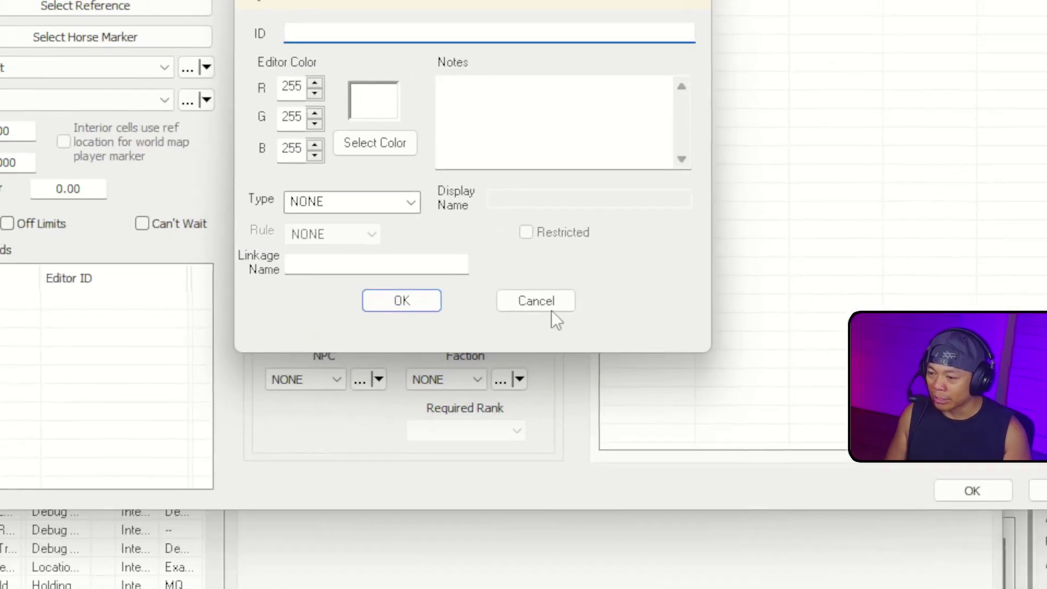
click(708, 506)
Add the existing keyword LocTypePlayerHouse to the location, filtering the available forms by "playerhouse".
right_click(304, 329)
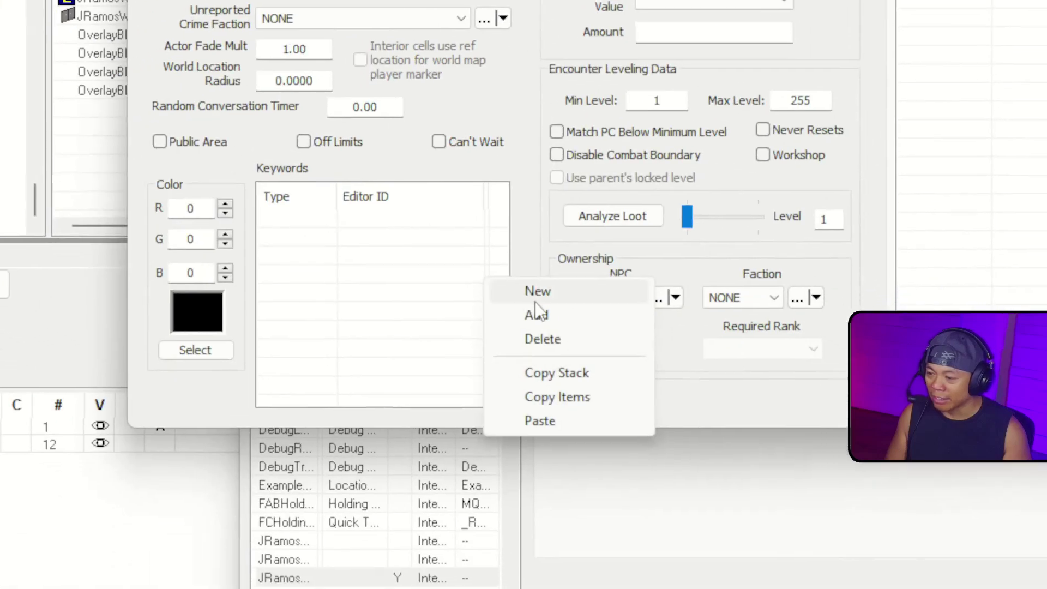
click(352, 362)
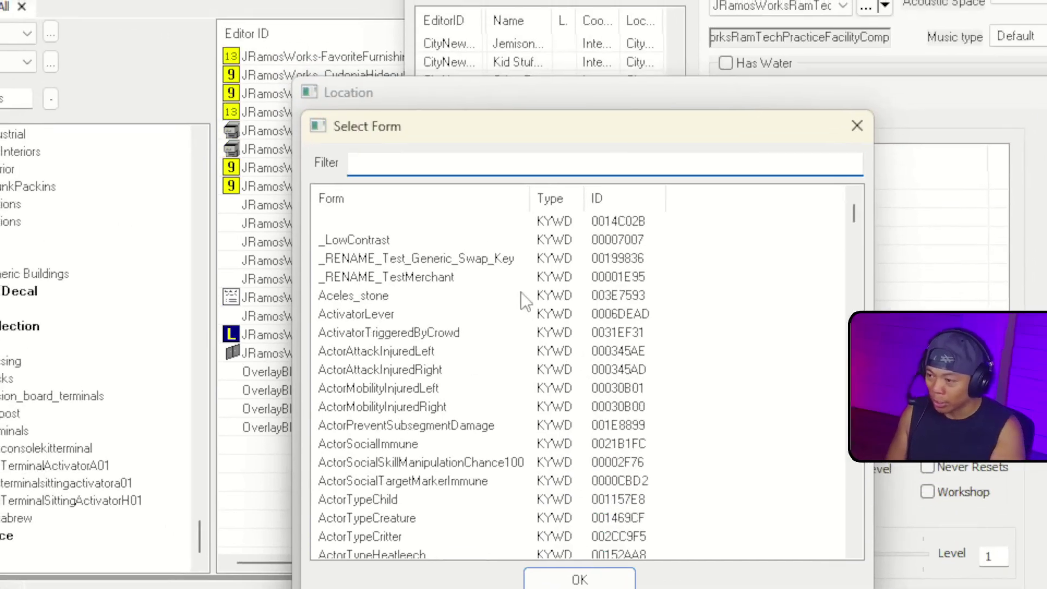
text(erHome)
key(BackSpace)
key(BackSpace)
key(BackSpace)
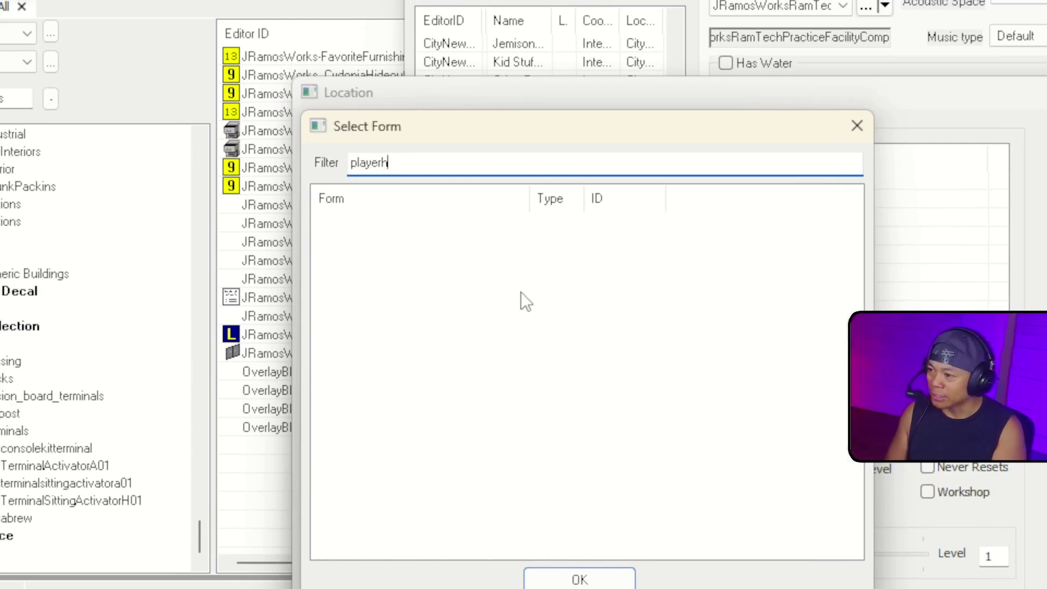
text(ouse)
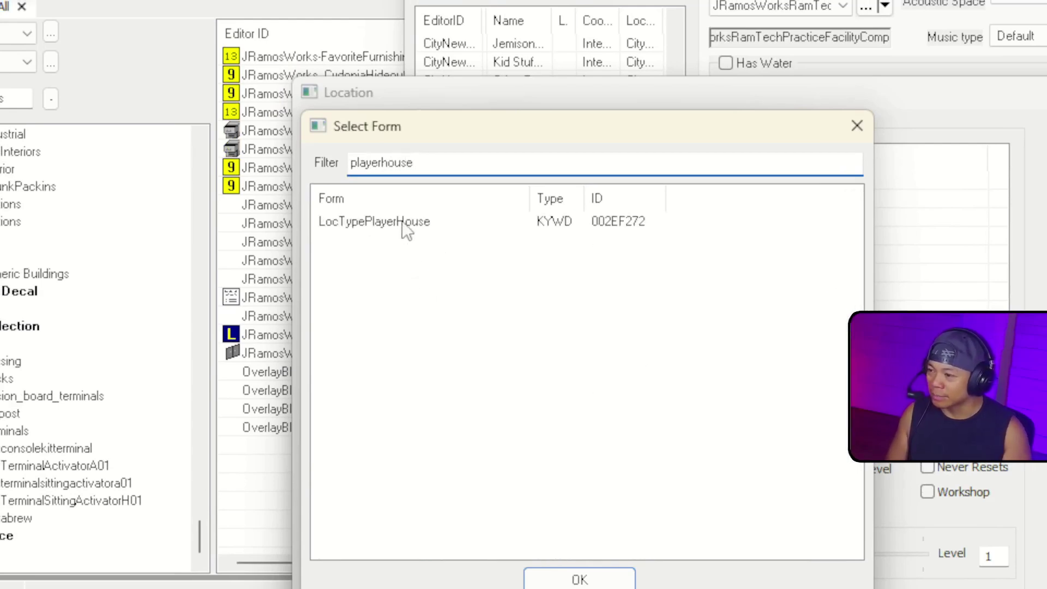
double_click(407, 223)
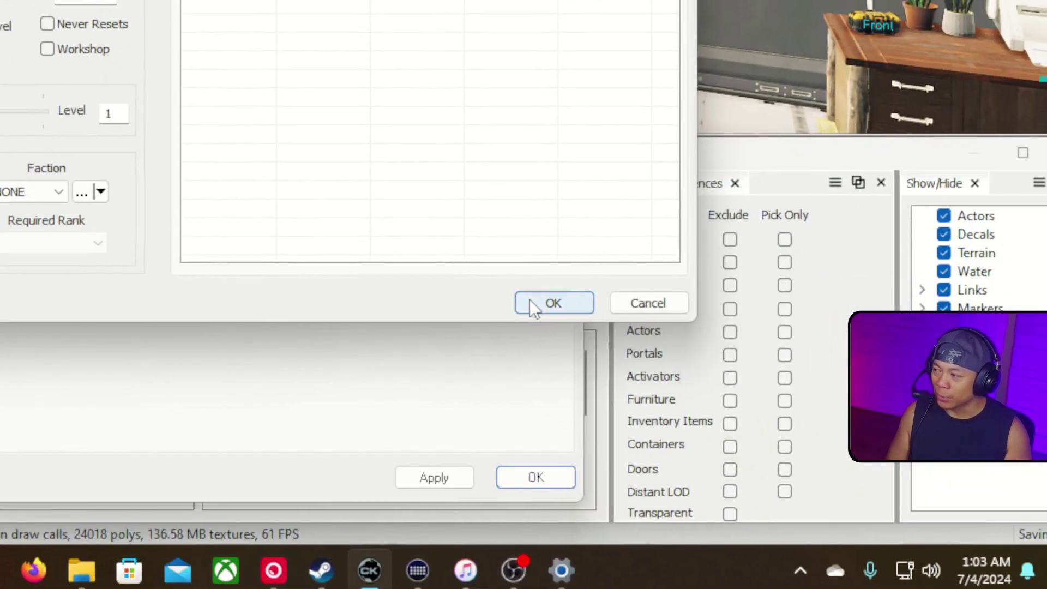
Save the edited location as a new form under its changed ID and close the location editor.
click(529, 299)
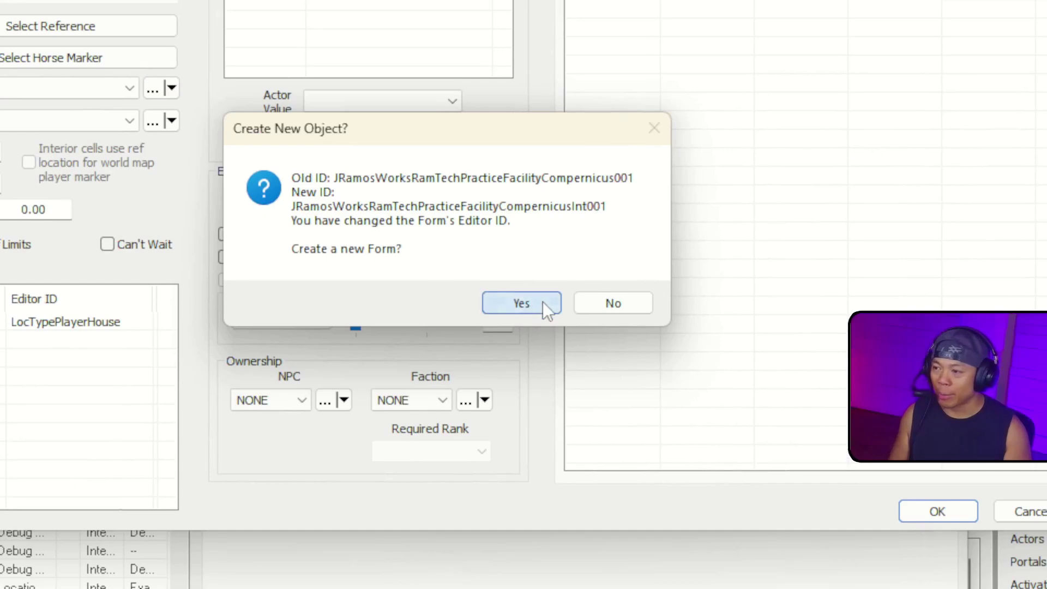
click(543, 306)
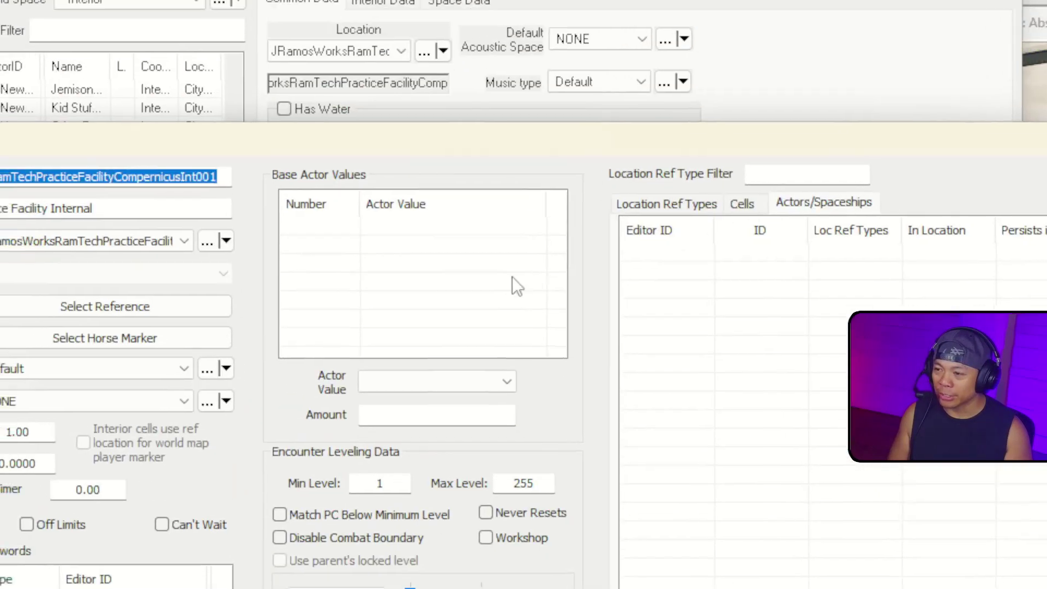
click(548, 299)
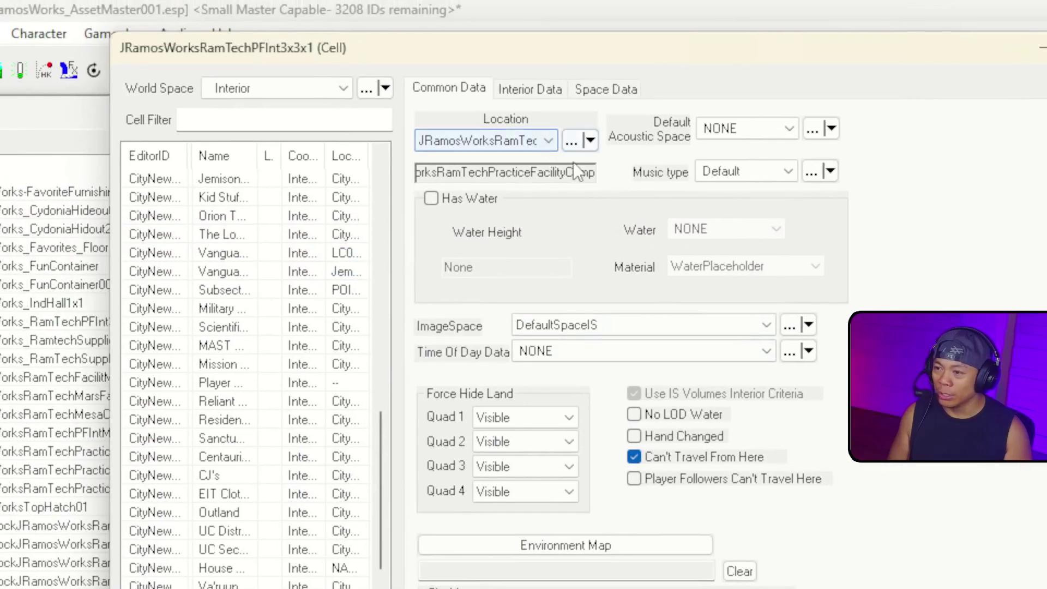
Save the cell with its Location setting and update the Persist Location on all actors in it.
click(534, 143)
scroll(540, 166, up, 2)
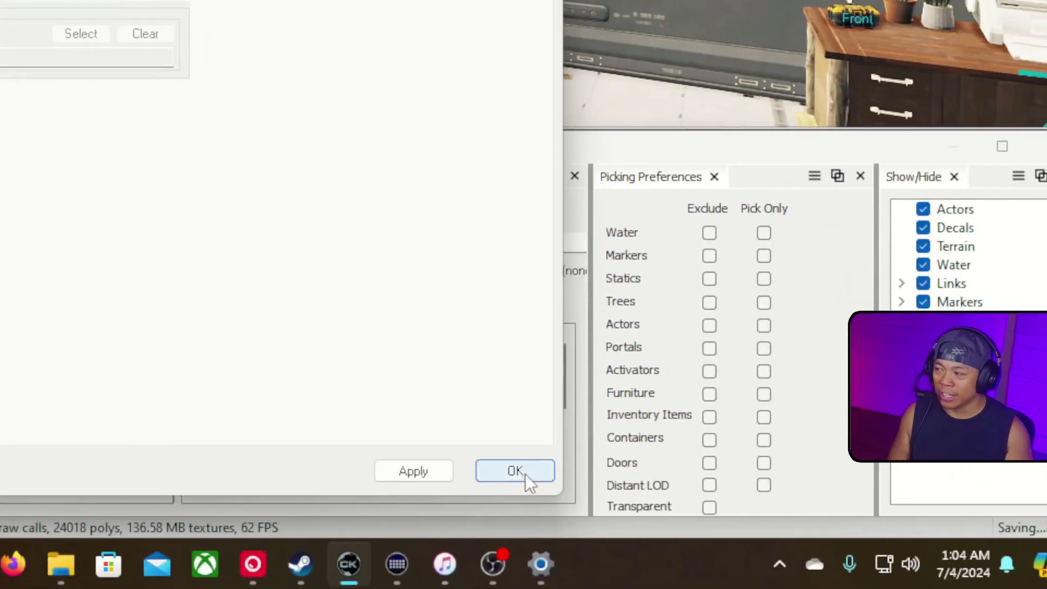
click(540, 535)
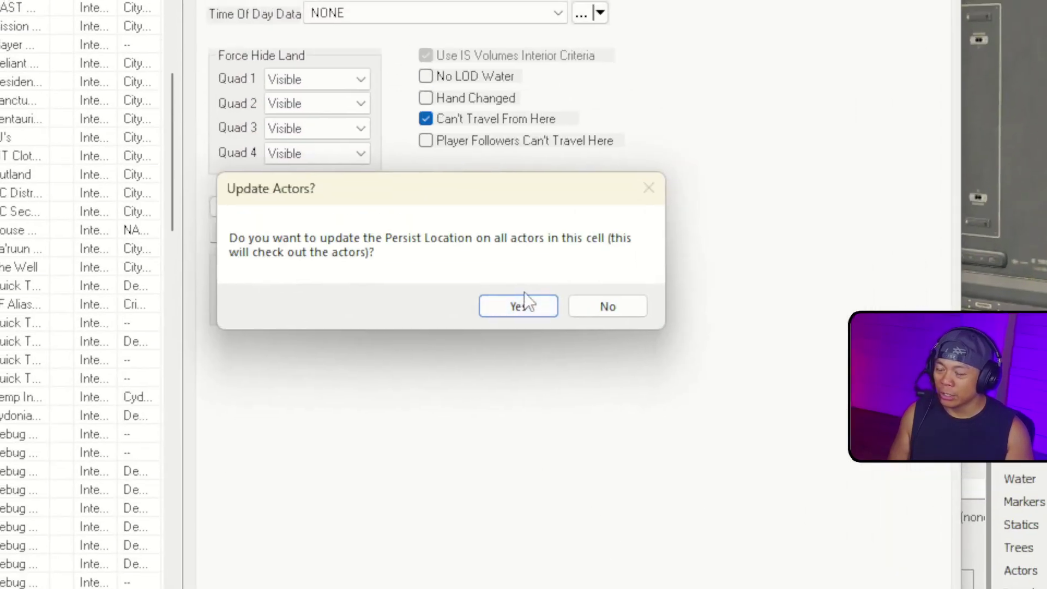
click(443, 170)
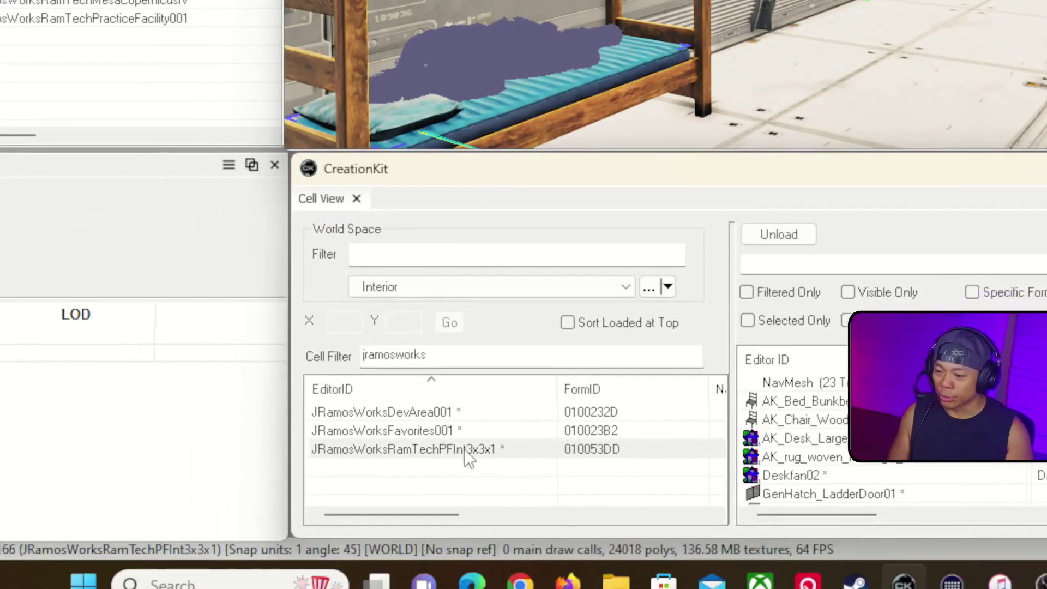
Reopen the RamTechPFInt3x3x1 cell, set its Location to JRamosWorksRamTechPracticeFacilityCompernicusInt001, and save with Persist Location updated on all actors.
right_click(519, 435)
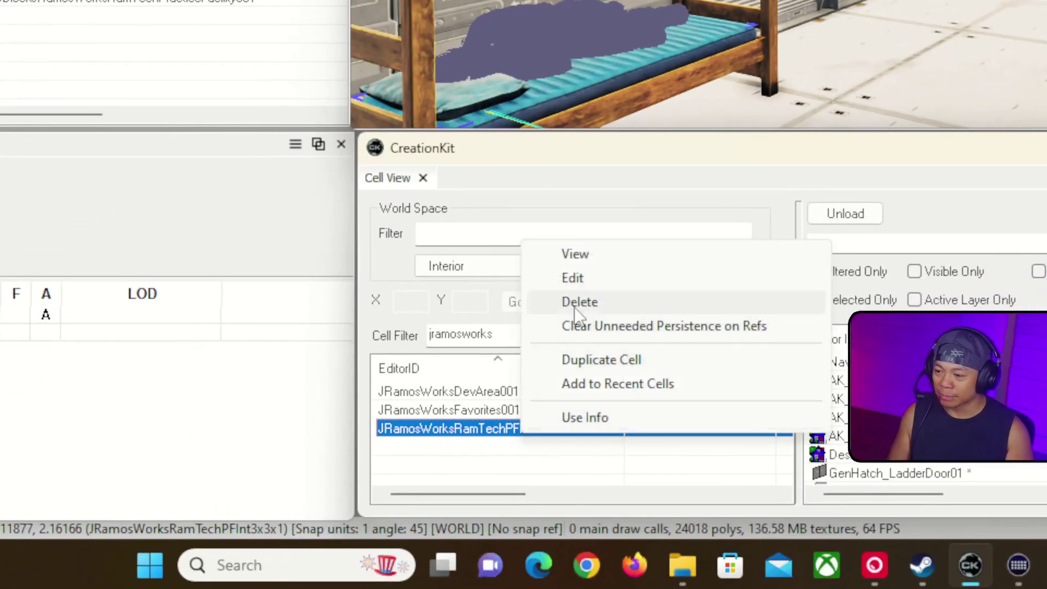
click(582, 289)
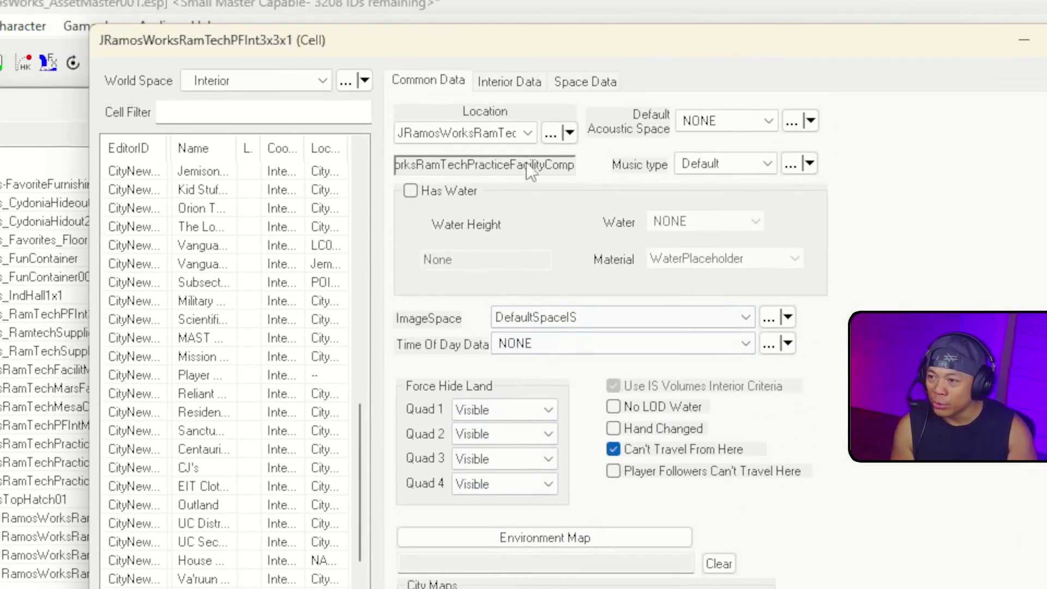
click(525, 141)
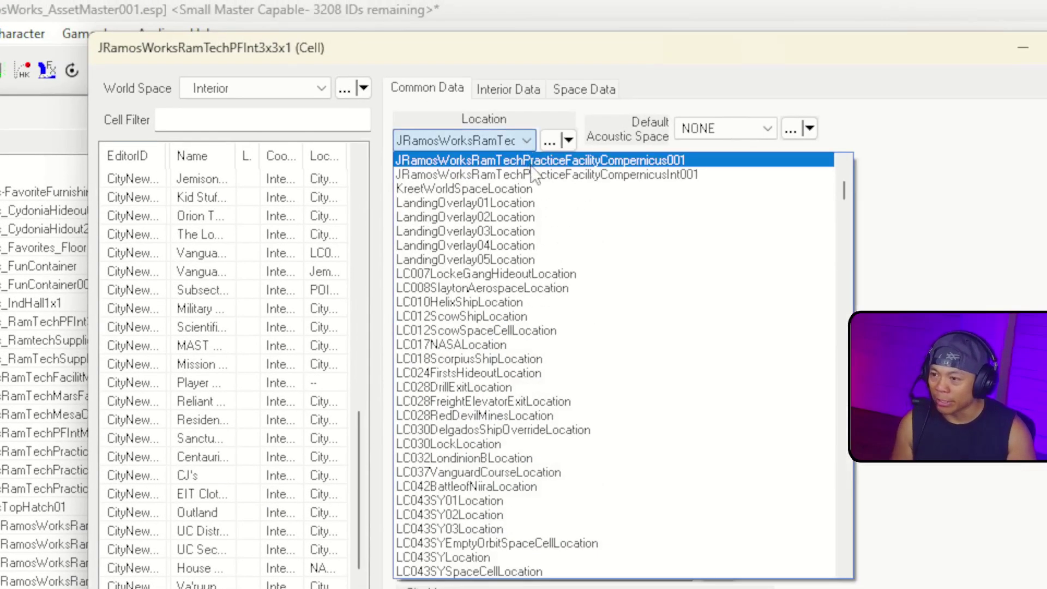
click(625, 175)
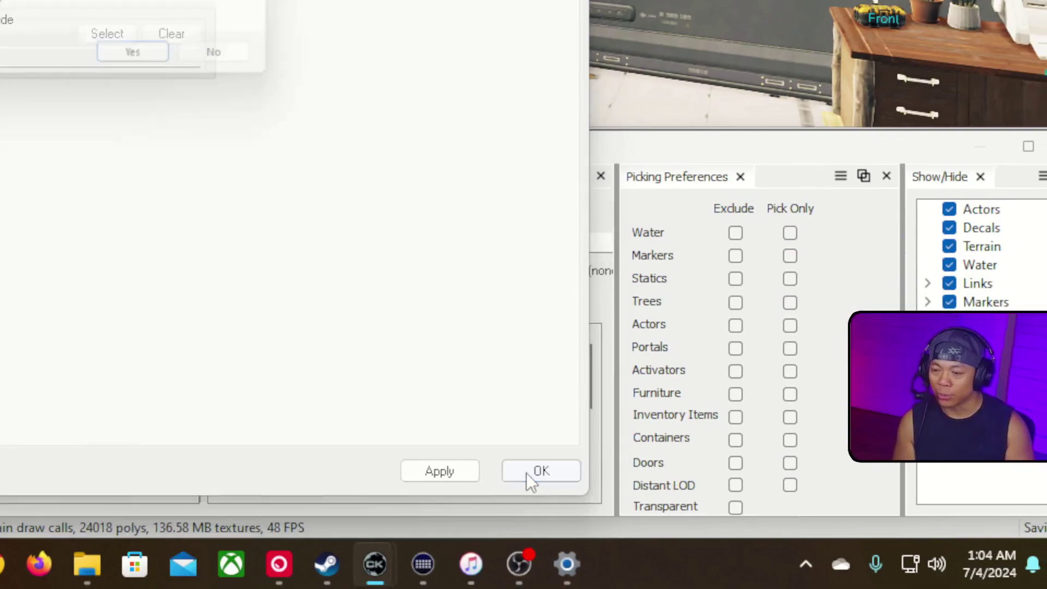
click(544, 481)
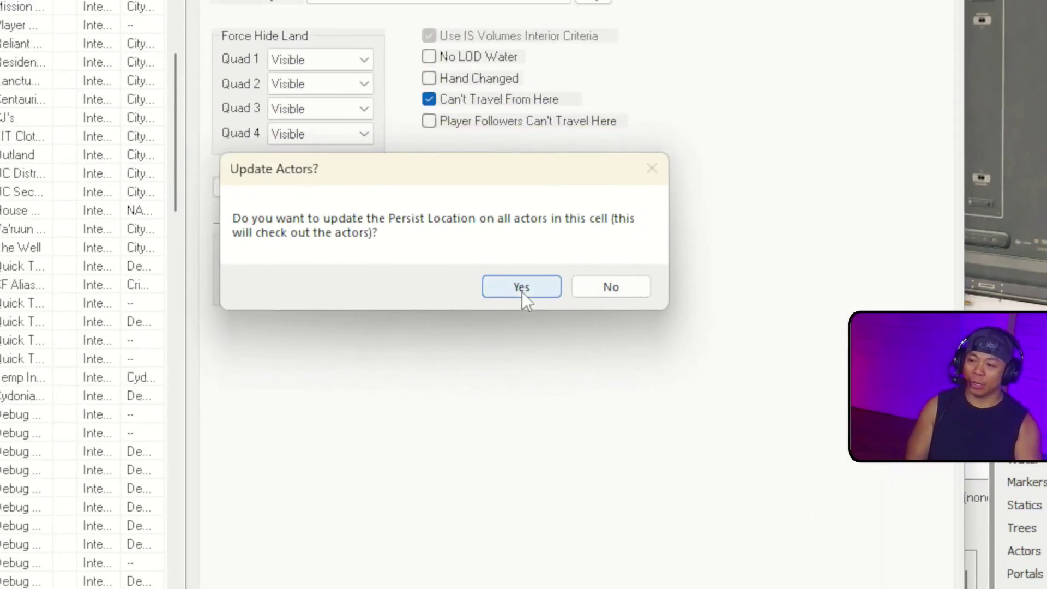
click(522, 287)
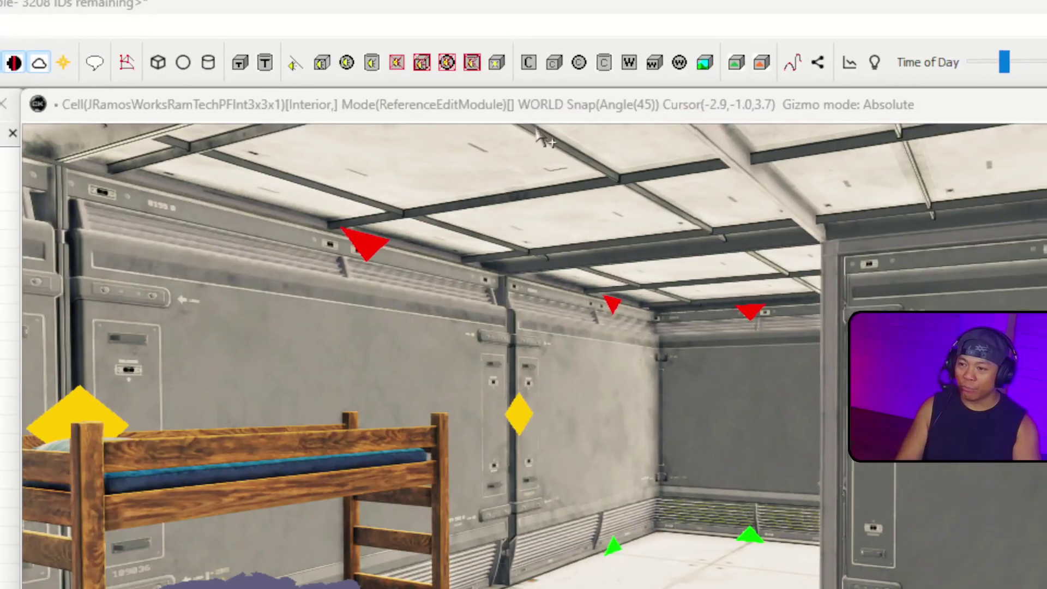
Expand the RamTechINT layer, freeze its RamTechIntStucture sublayer and make RamTechIntFurniture the active layer.
click(584, 315)
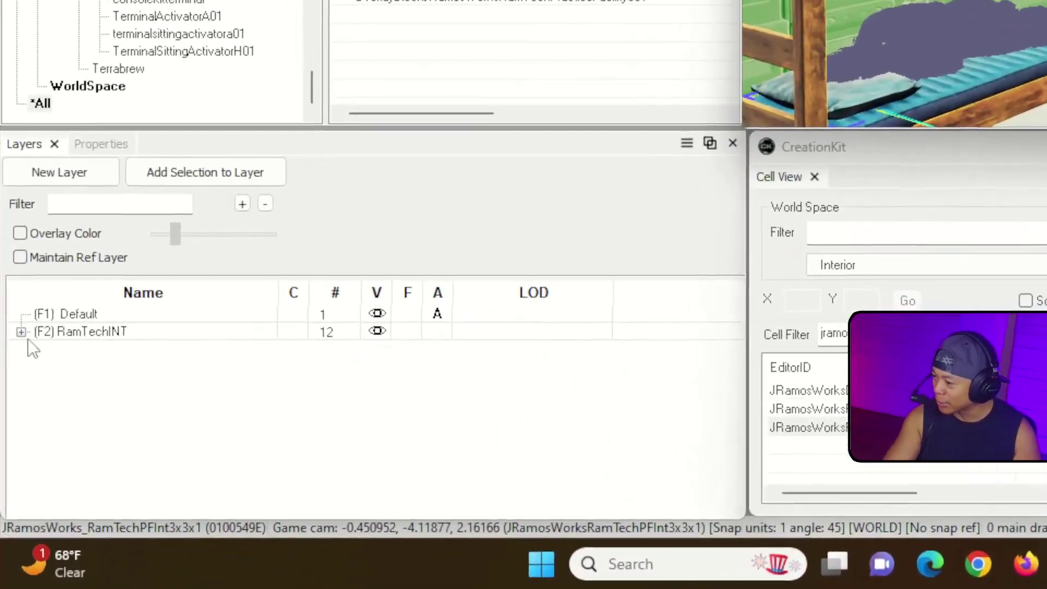
click(19, 378)
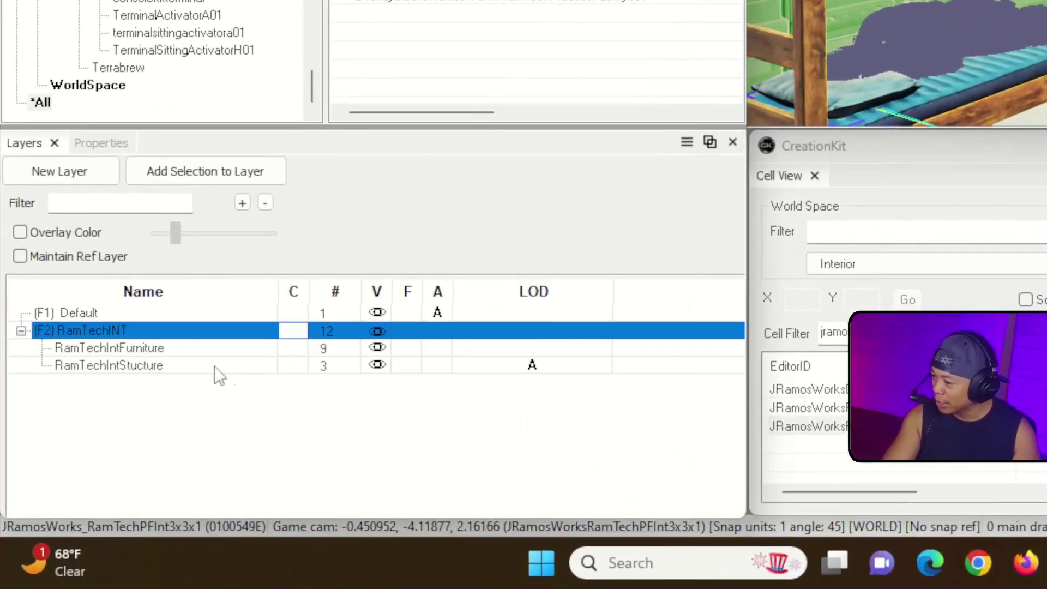
click(132, 409)
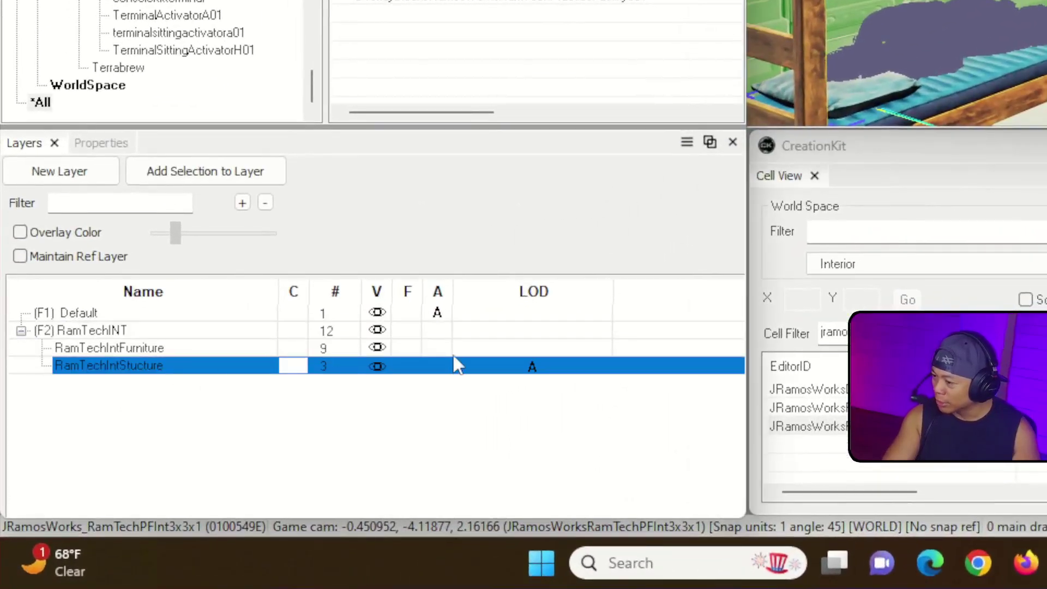
click(408, 366)
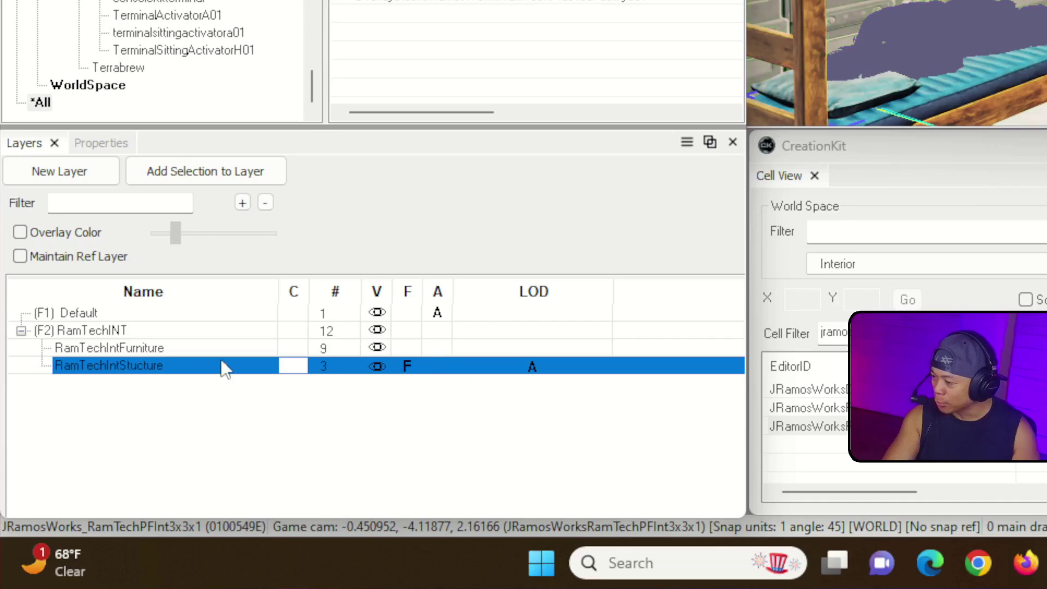
click(154, 352)
click(440, 349)
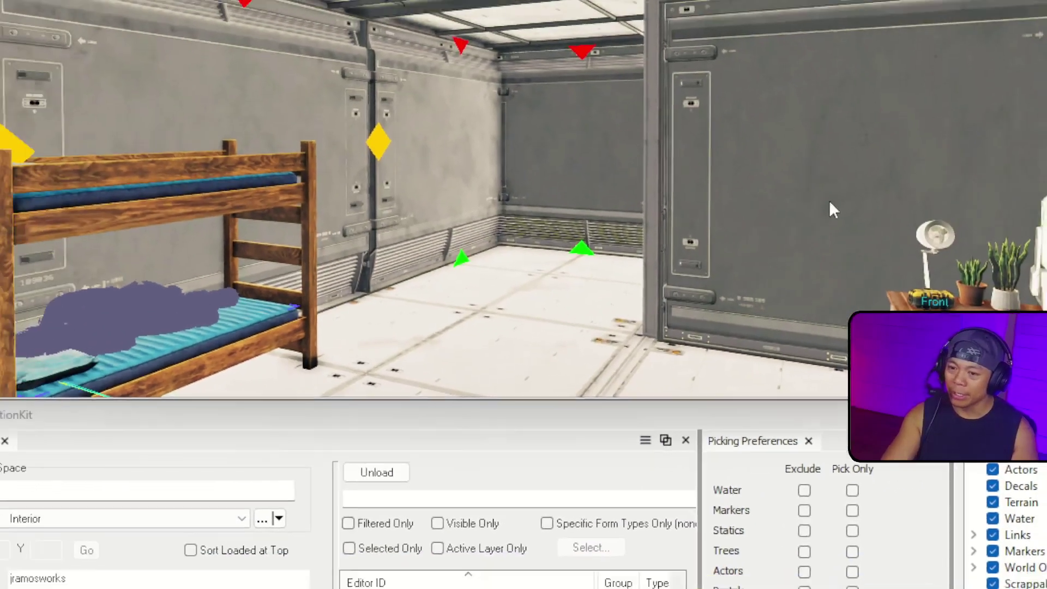
Filter the object list by "outpostplayerhouse" and place OutpostPlayerHouseActivator in the cell beside the ladder.
right_drag(883, 102, 960, 109)
key(w)
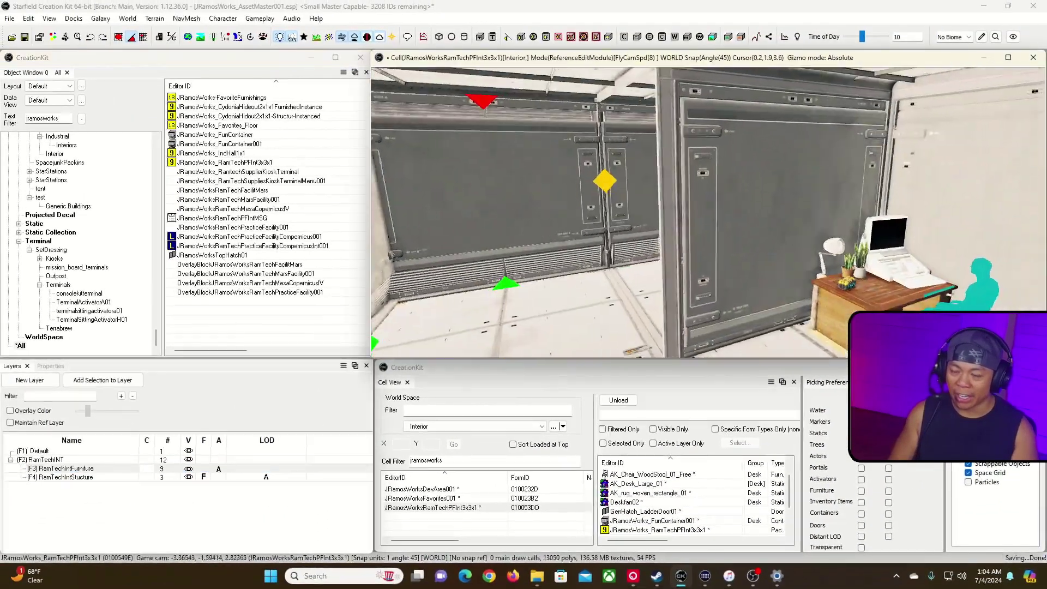
right_drag(708, 213, 672, 146)
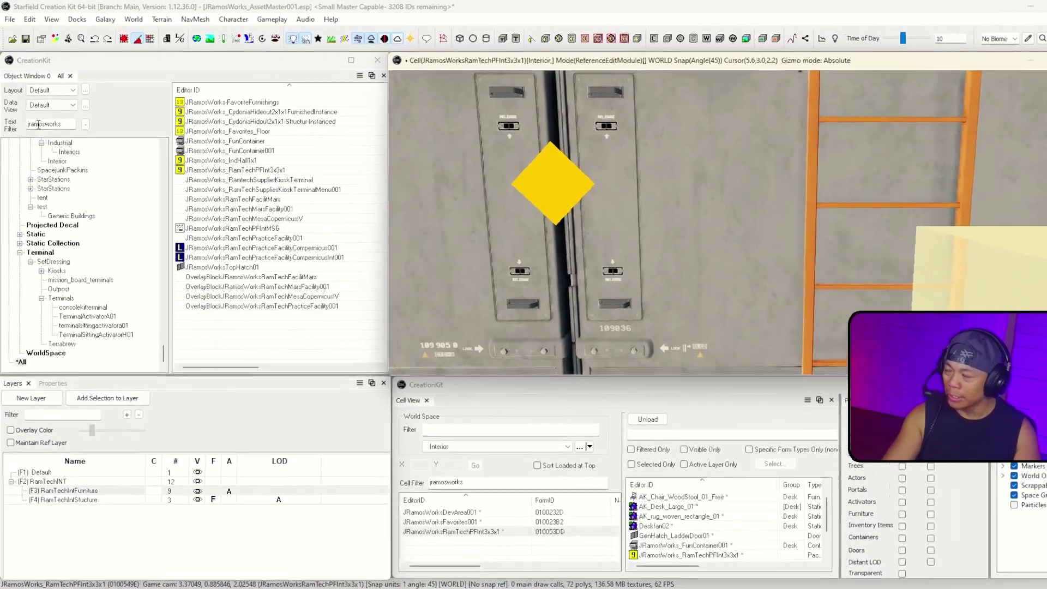
double_click(36, 118)
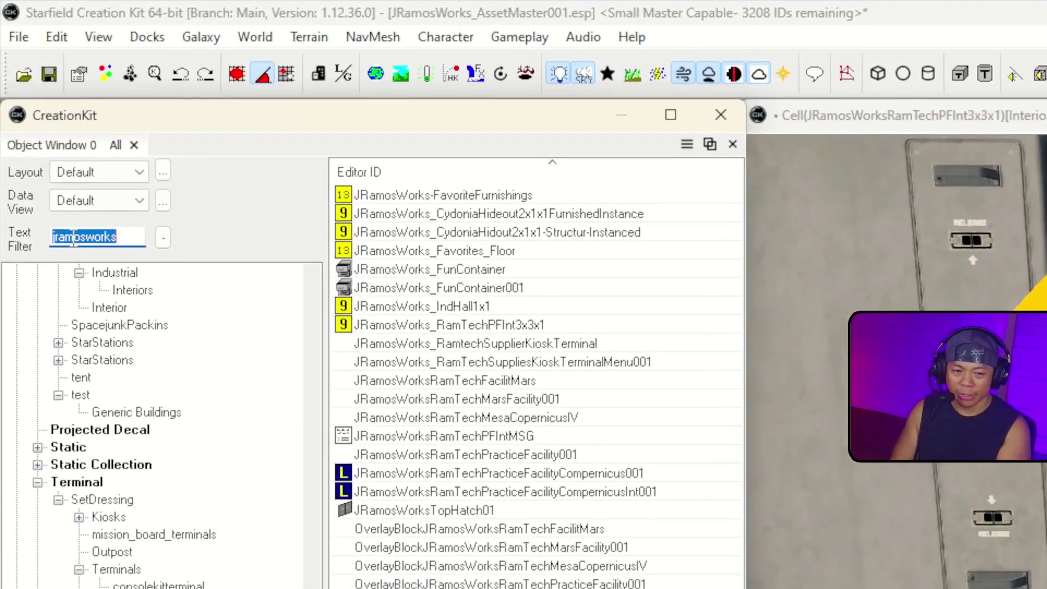
text(outpost)
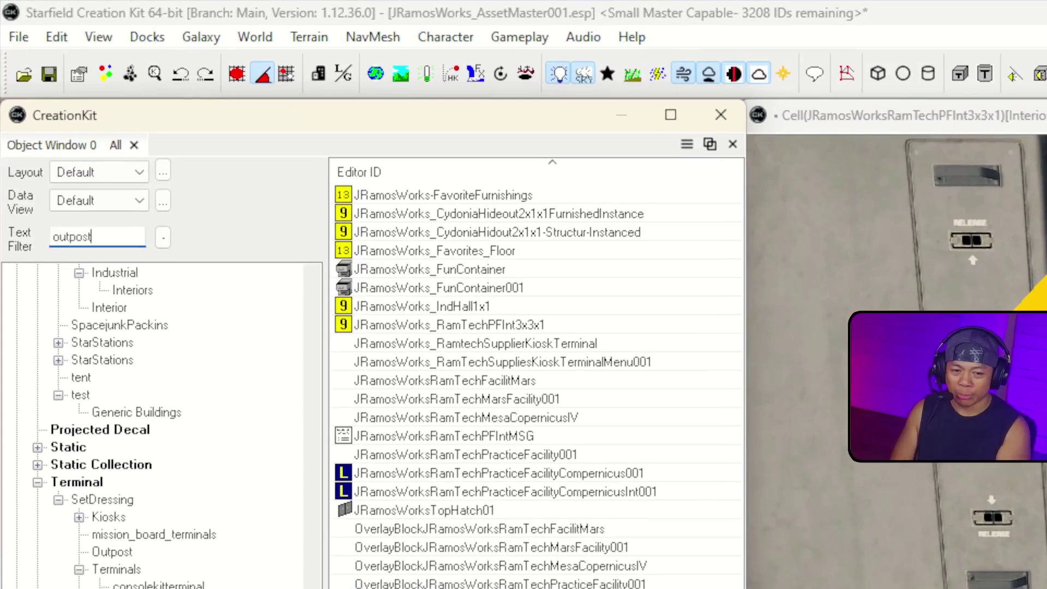
text(plaherhouse)
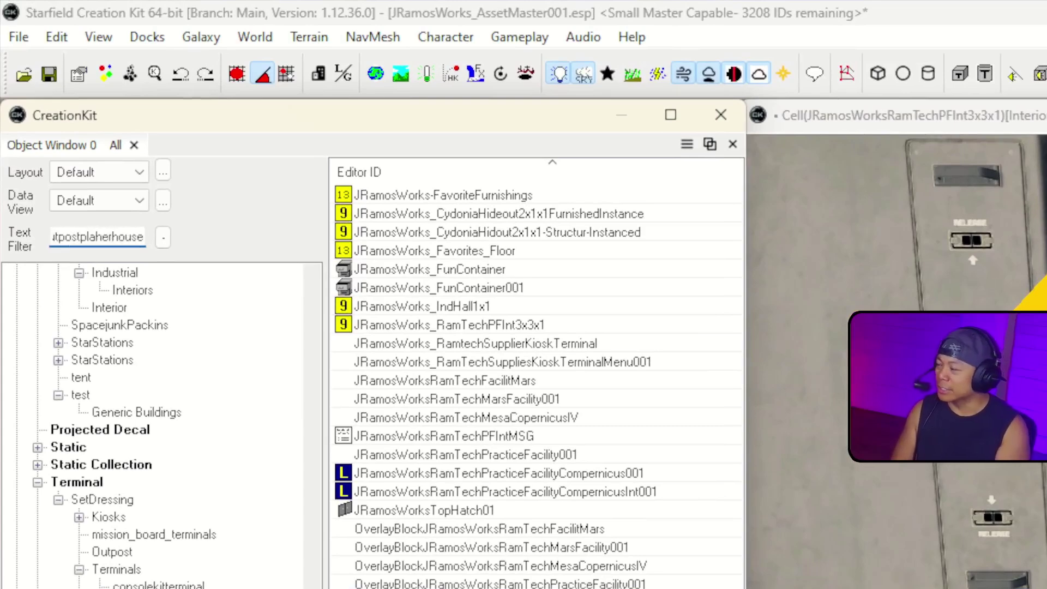
key(BackSpace)
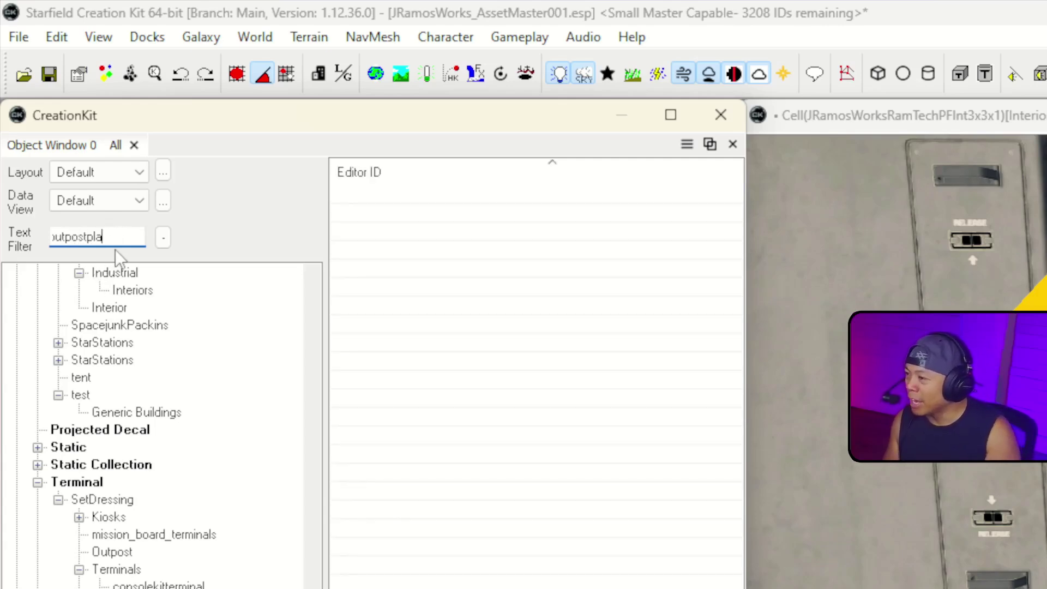
text(house)
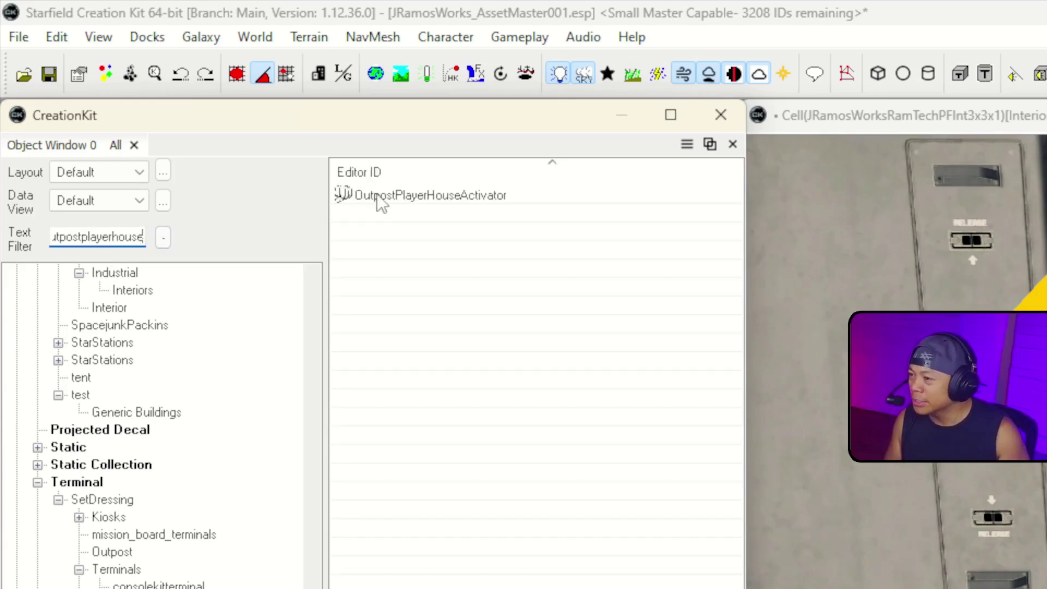
click(378, 196)
drag(412, 194, 800, 381)
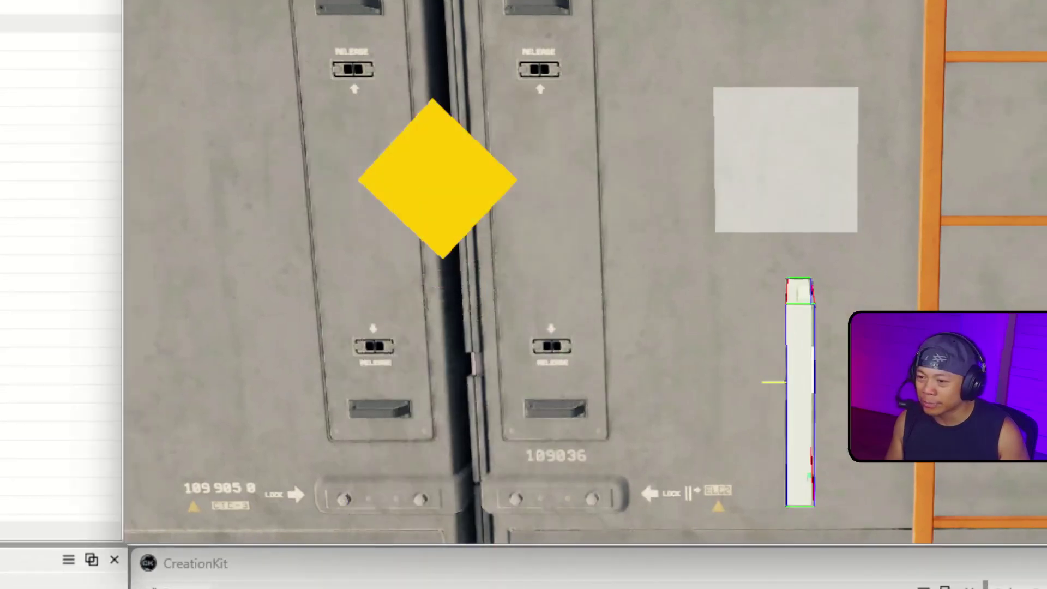
Rotate the activator to face the room and push it back into the wall beside the ladder.
right_drag(812, 397, 906, 396)
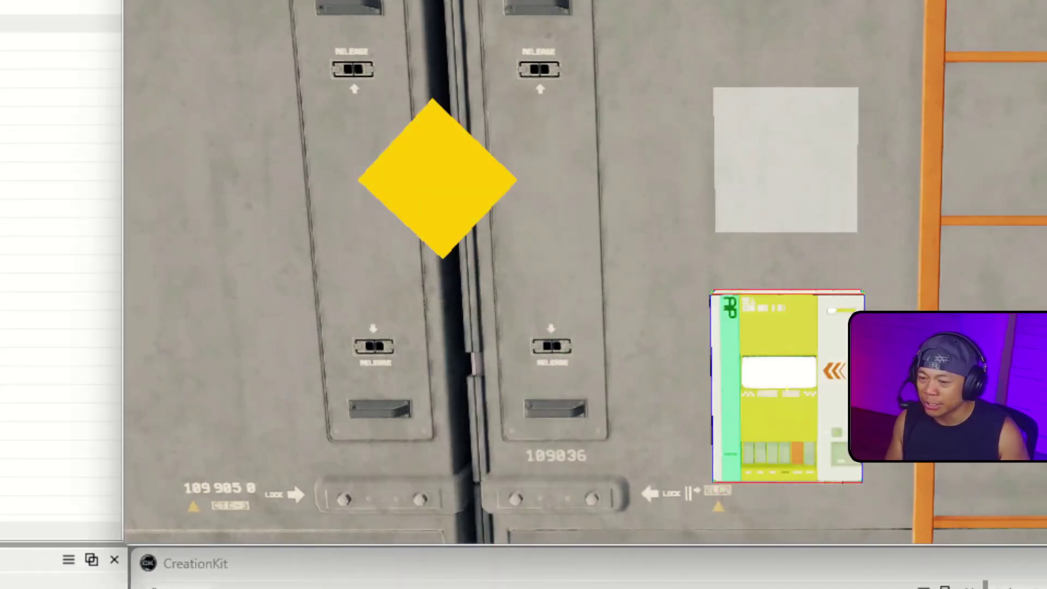
mouse_move(787, 386)
mouse_down()
mouse_move(713, 329)
mouse_move(721, 298)
mouse_up()
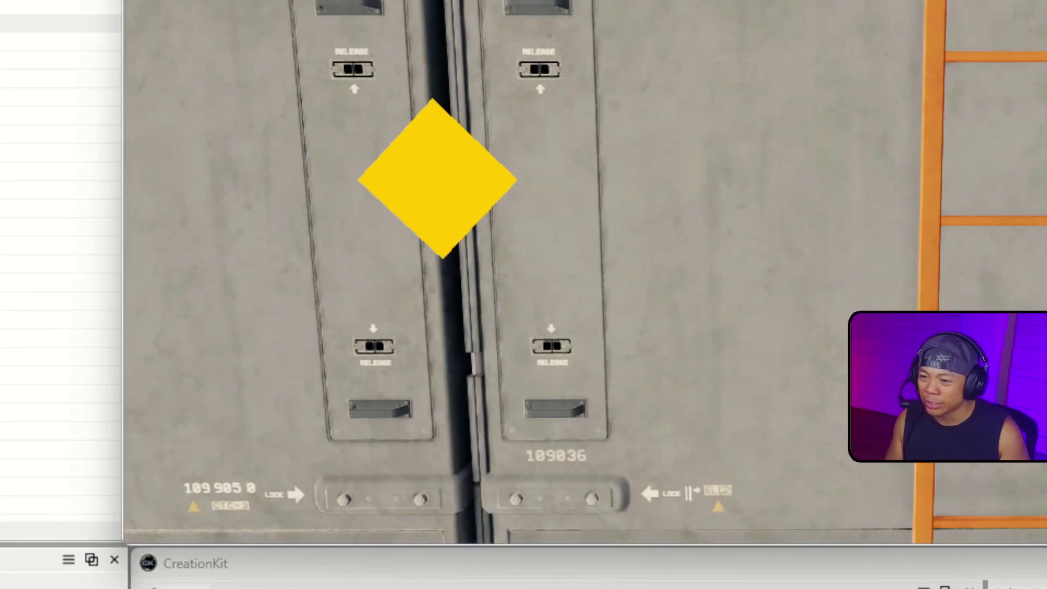
mouse_move(721, 298)
mouse_down()
mouse_move(683, 298)
mouse_move(761, 303)
mouse_move(697, 303)
mouse_up()
shift+middle_drag(726, 322, 928, 384)
key(Delete)
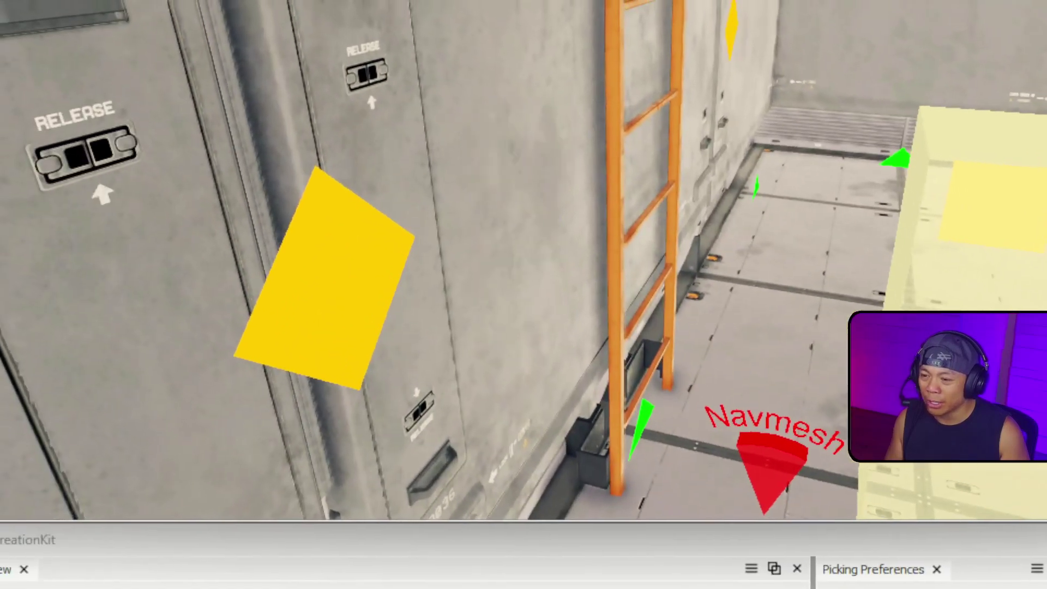
Examine the room's walls and floor around the ladder from several angles.
mouse_move(521, 246)
mouse_down()
mouse_move(501, 294)
mouse_move(510, 277)
mouse_up()
shift+middle_drag(529, 295, 431, 219)
mouse_move(480, 305)
shift+middle_down()
mouse_move(437, 305)
mouse_move(600, 382)
mouse_move(469, 322)
shift+middle_up()
scroll(542, 290, down, 3)
middle_drag(543, 290, 677, 289)
scroll(546, 290, up, 8)
scroll(532, 286, down, 8)
middle_drag(533, 287, 382, 289)
scroll(533, 286, up, 8)
scroll(529, 289, down, 6)
mouse_move(529, 289)
shift+middle_down()
mouse_move(781, 294)
mouse_move(341, 285)
shift+middle_up()
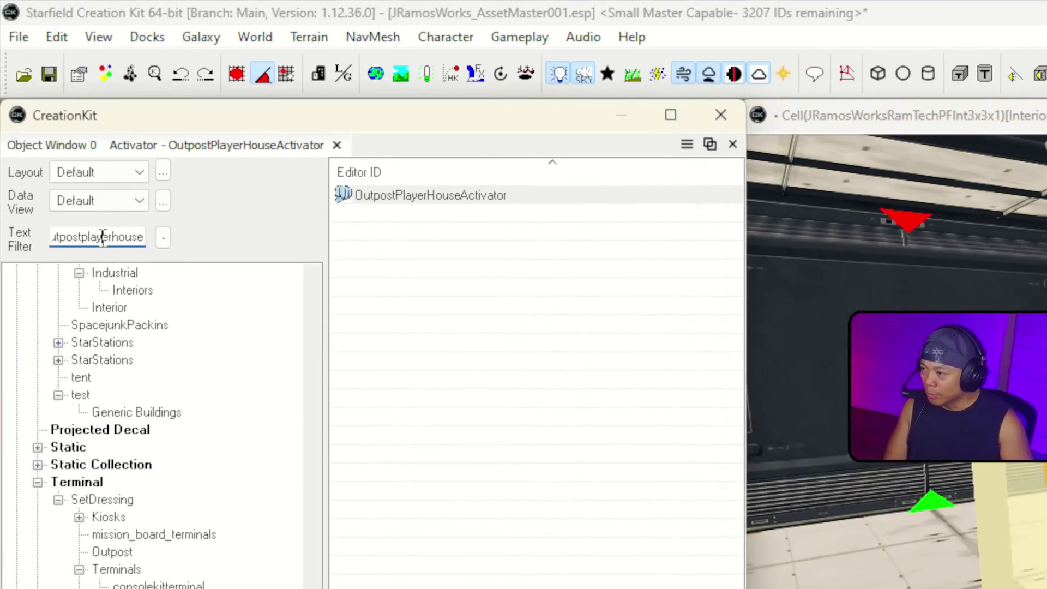
Filter the object list by "workbenchresearch" and place the WorkbenchResearch furniture in the corner against the dark wall.
double_click(103, 236)
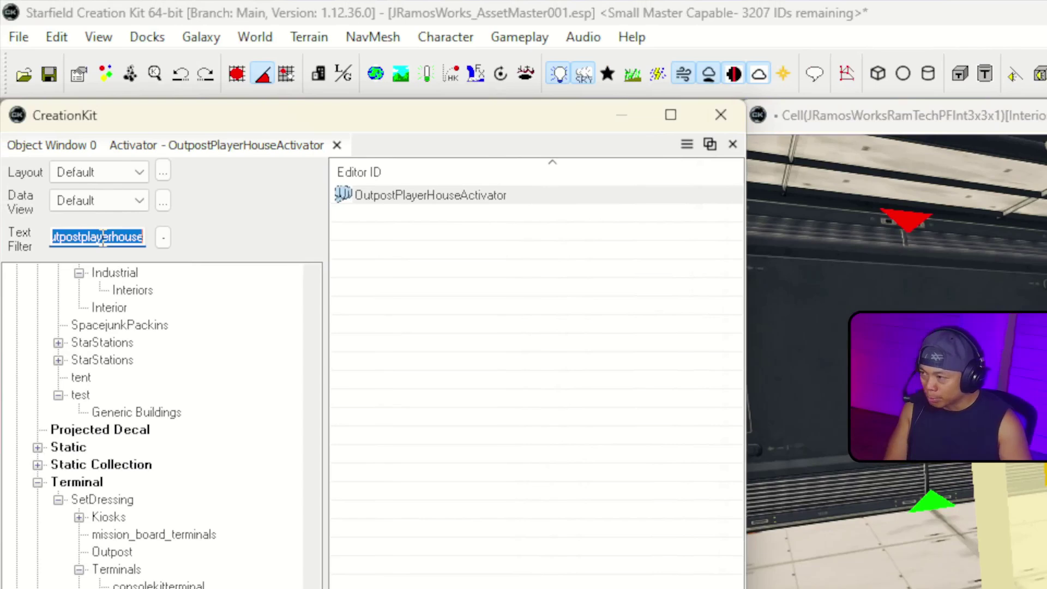
text(workbench)
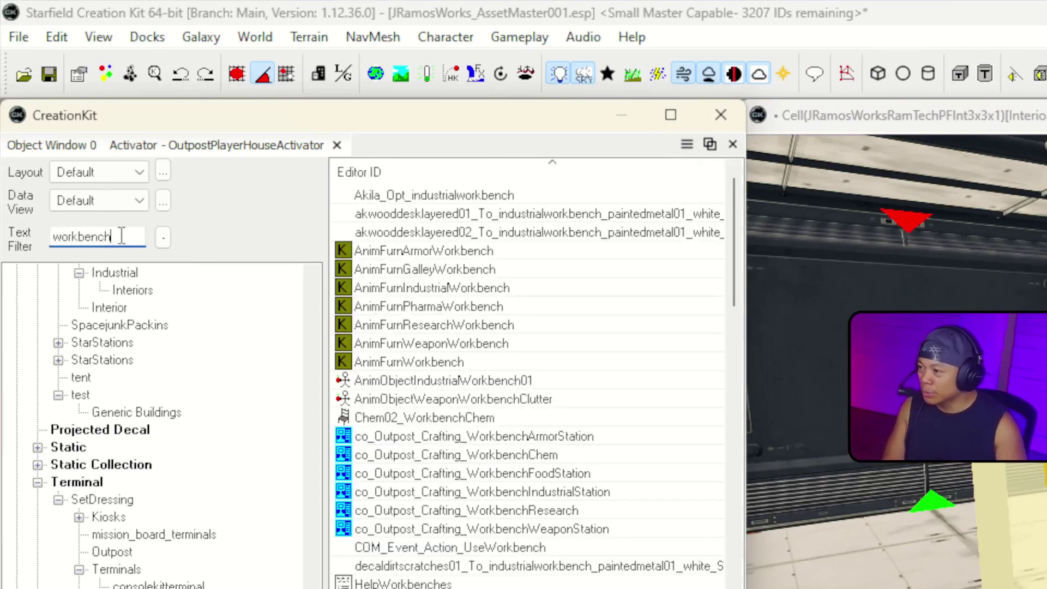
text(research)
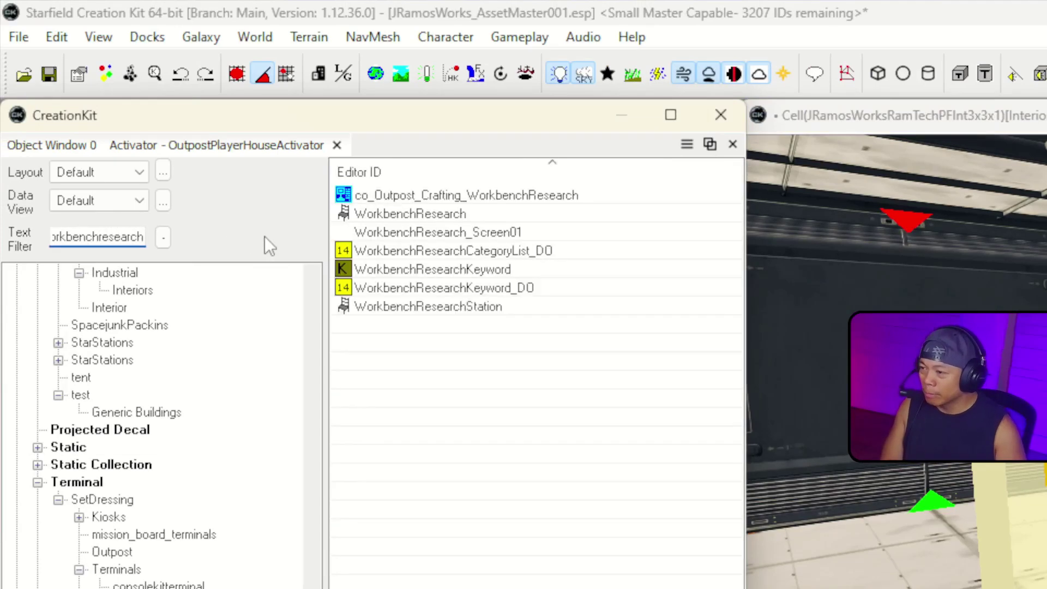
click(425, 220)
drag(443, 216, 827, 537)
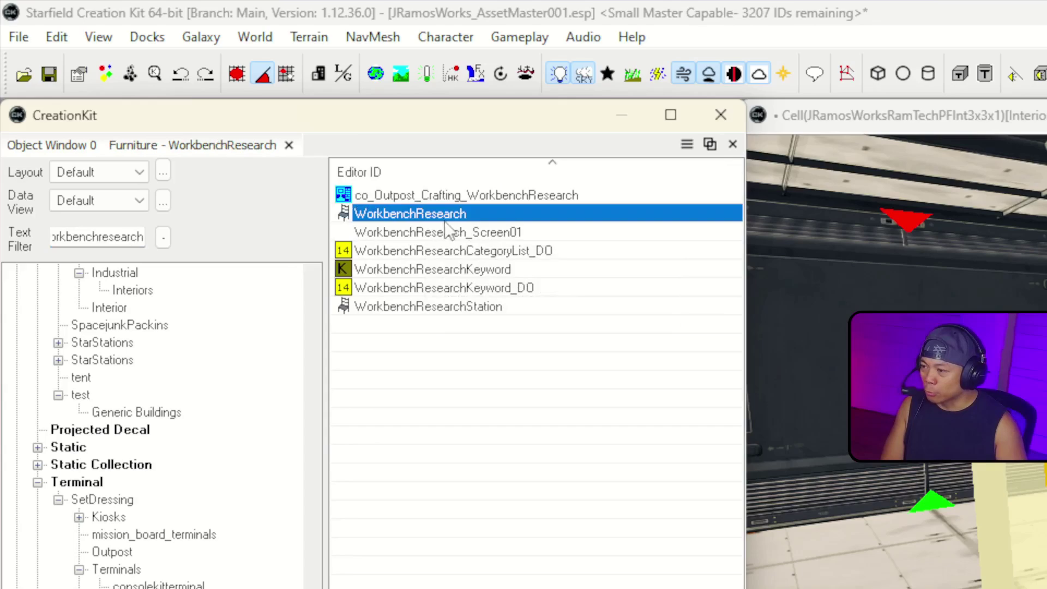
drag(620, 373, 605, 297)
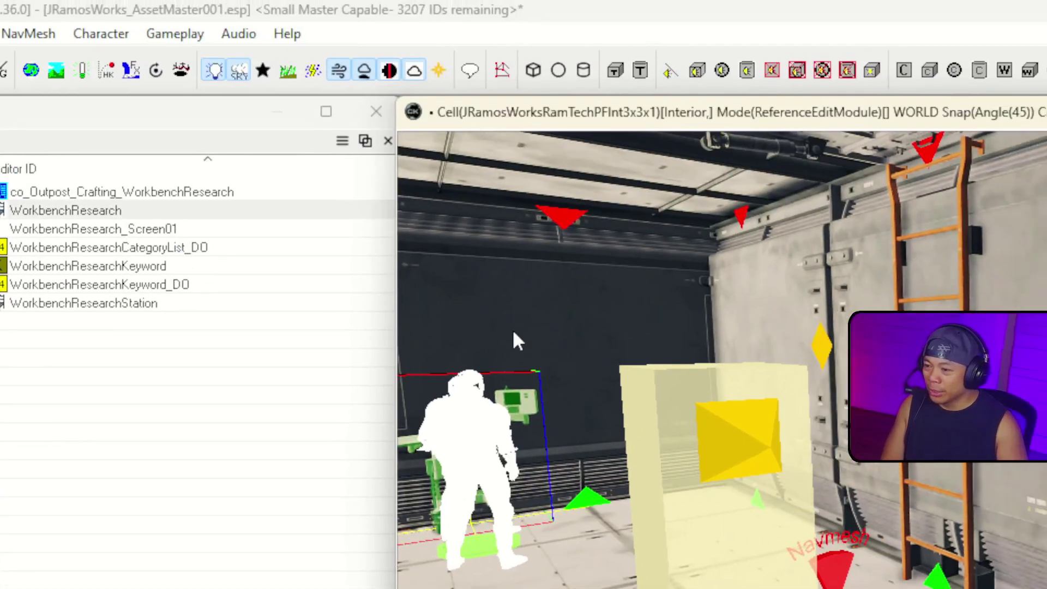
key(grave)
key(w)
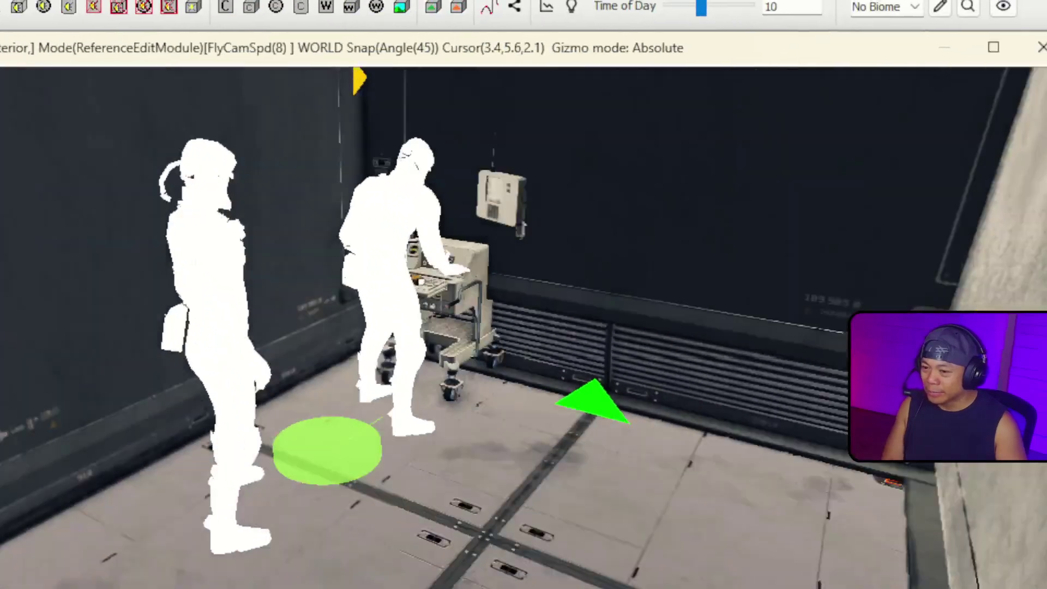
key(grave)
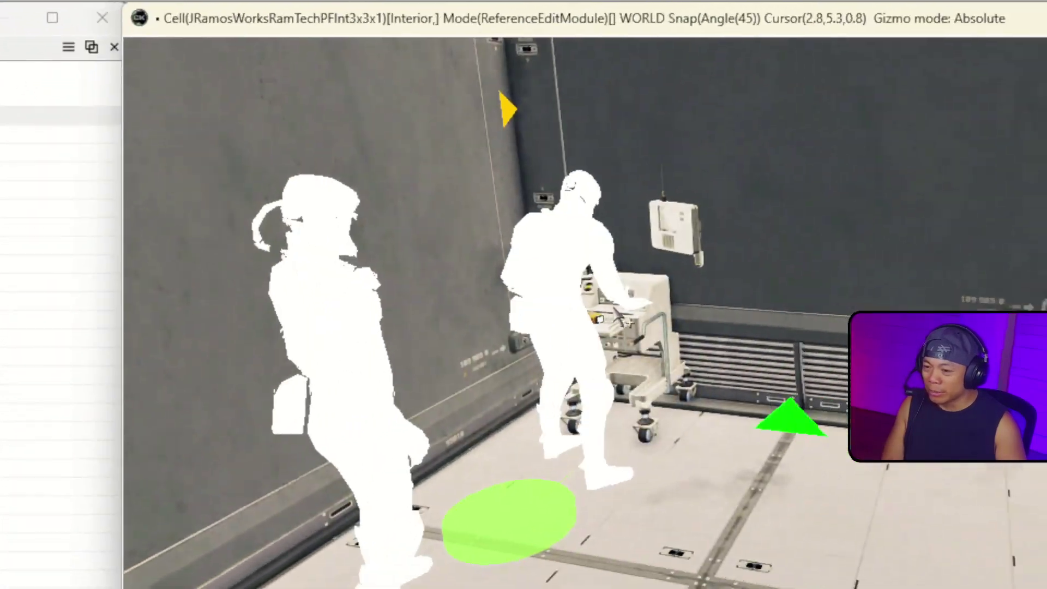
click(624, 311)
Filter the object list by "workbenchind" and place the WorkbenchIndustrial furniture in the empty corner beyond the bunk bed.
key(grave)
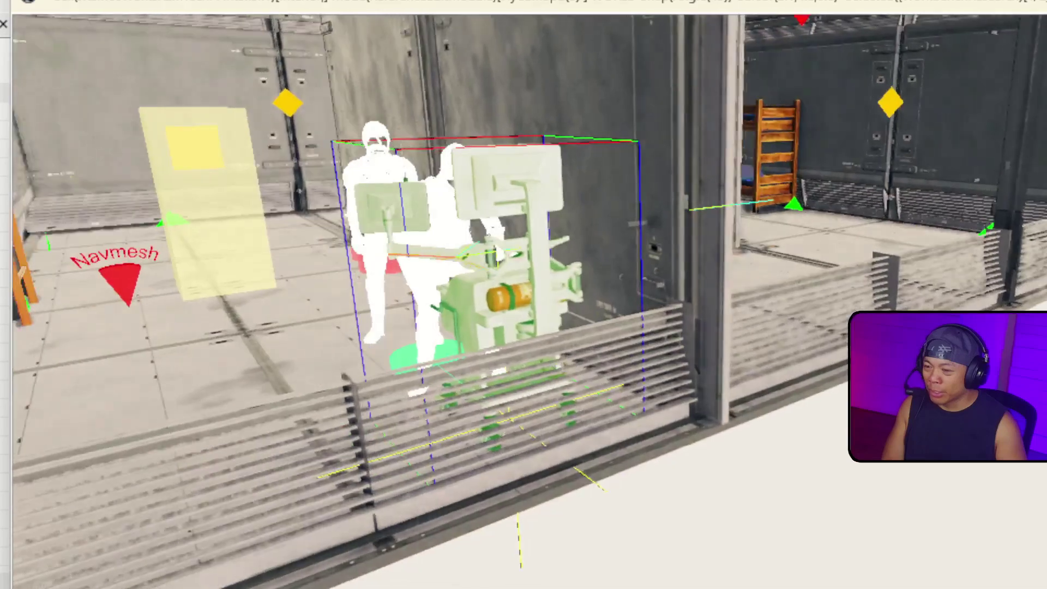
key(w)
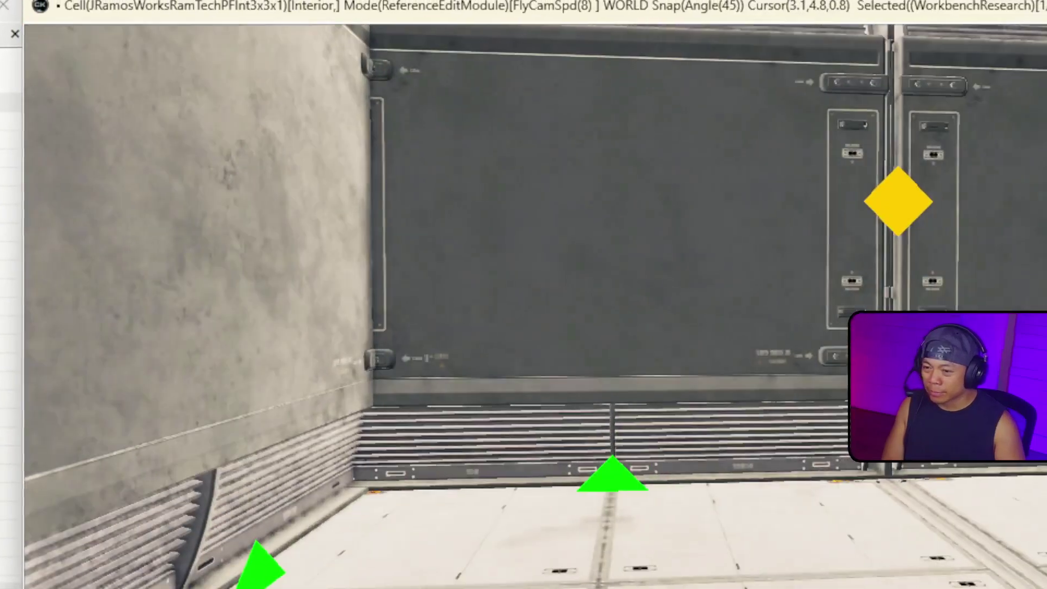
key(grave)
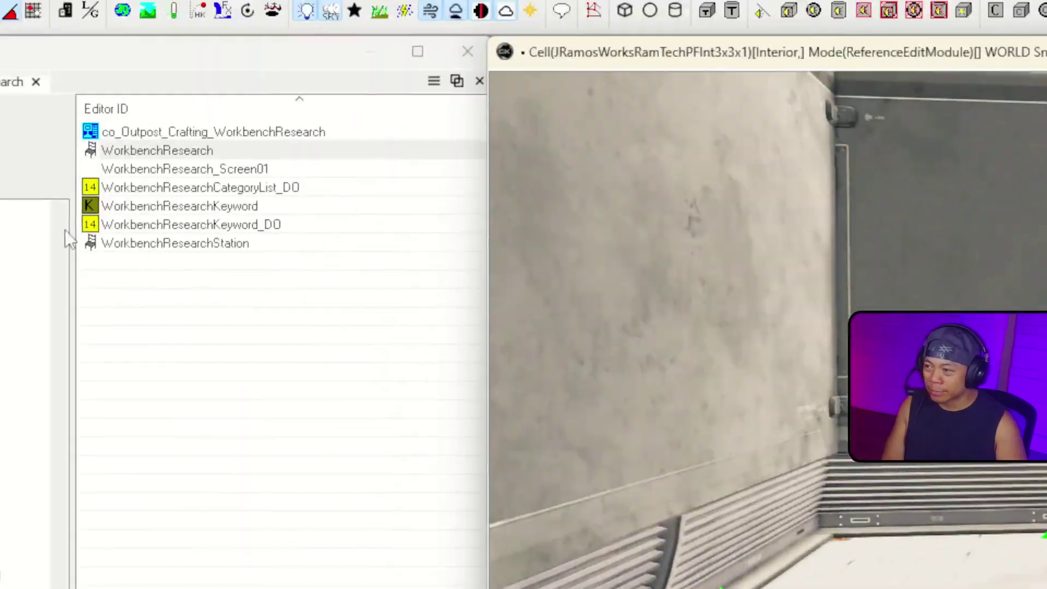
drag(111, 236, 309, 243)
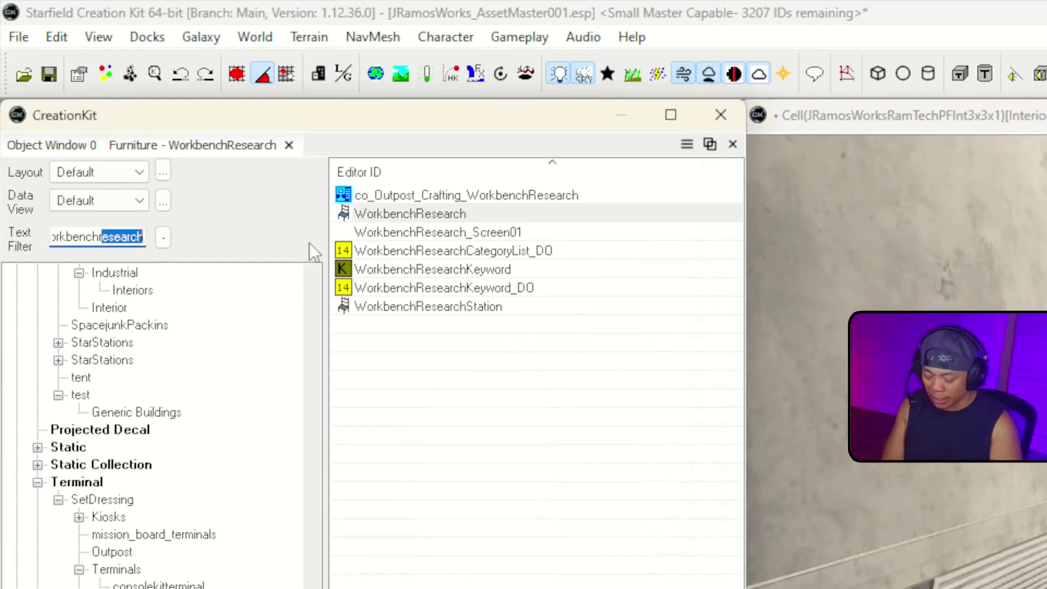
key(BackSpace)
key(BackSpace)
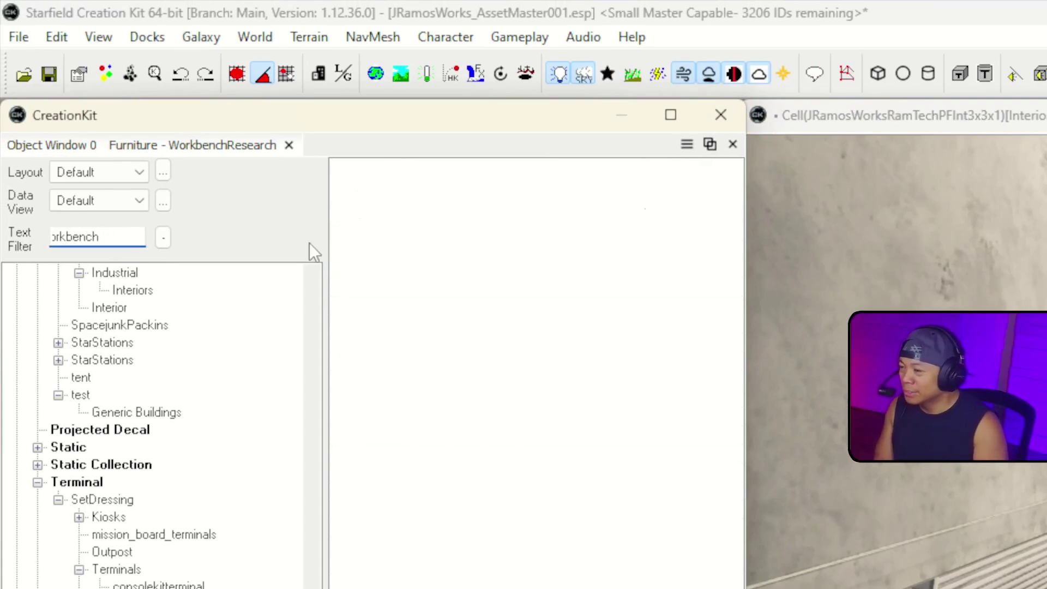
text(ind)
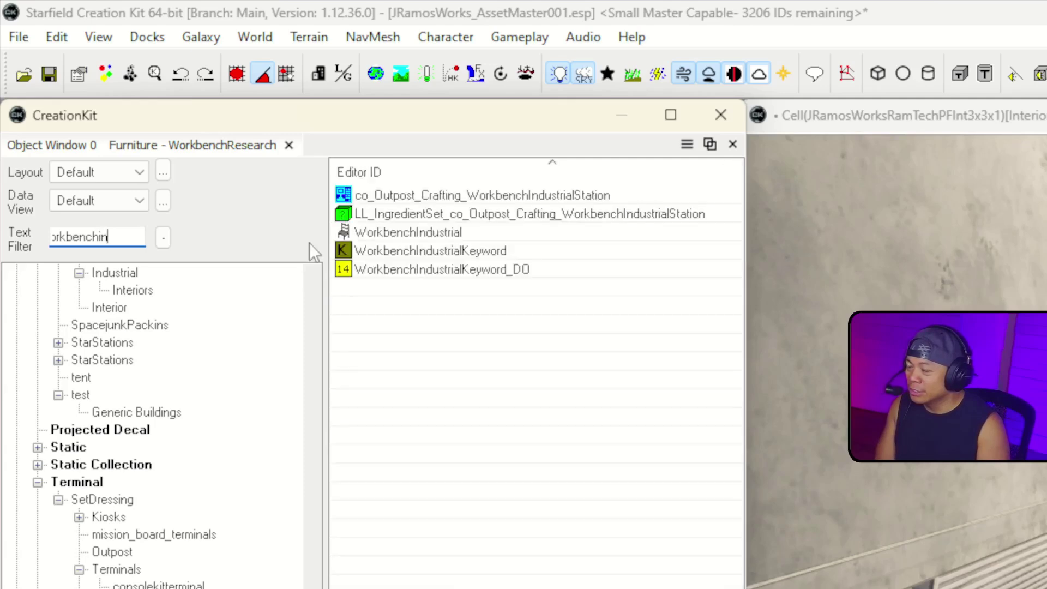
drag(429, 234, 601, 341)
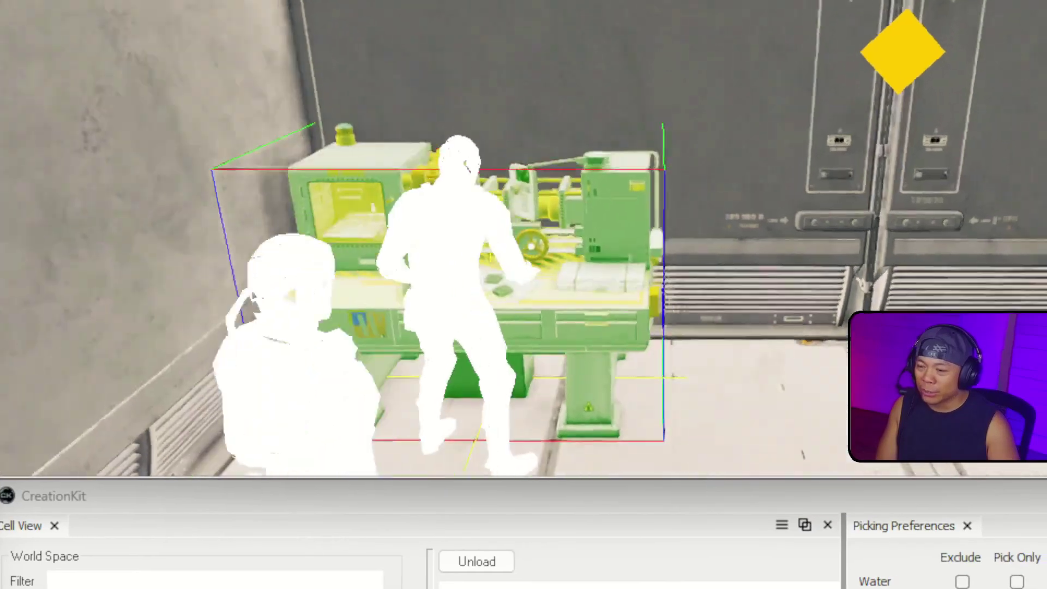
Examine the industrial workbench's placement and the free space around the bunk bed, desk and walls.
scroll(436, 240, down, 4)
middle_drag(437, 273, 235, 251)
scroll(437, 240, up, 4)
scroll(437, 240, down, 4)
scroll(436, 251, down, 5)
middle_drag(306, 349, 554, 305)
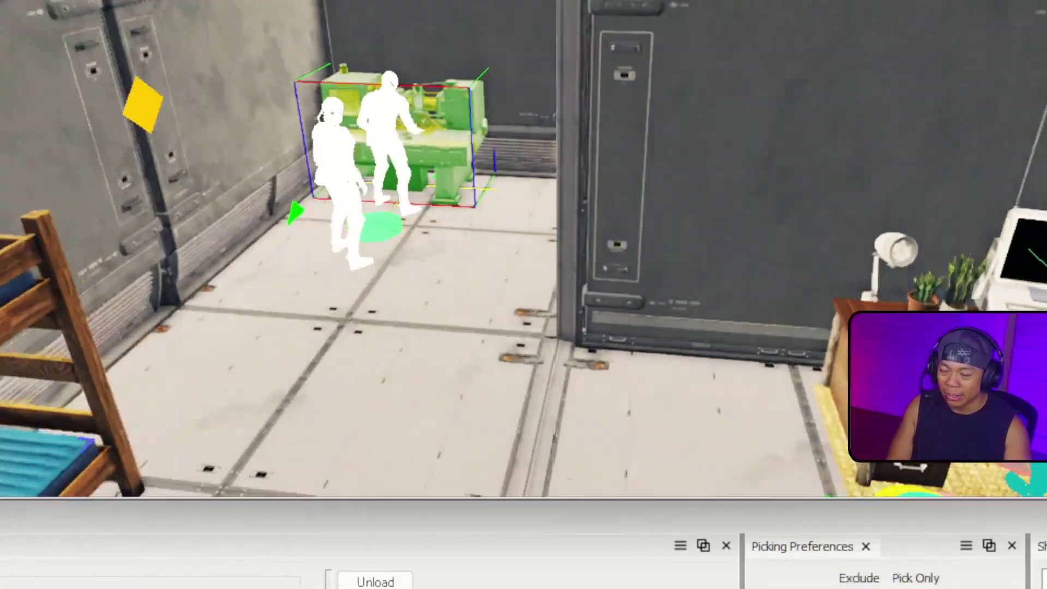
key(shift)
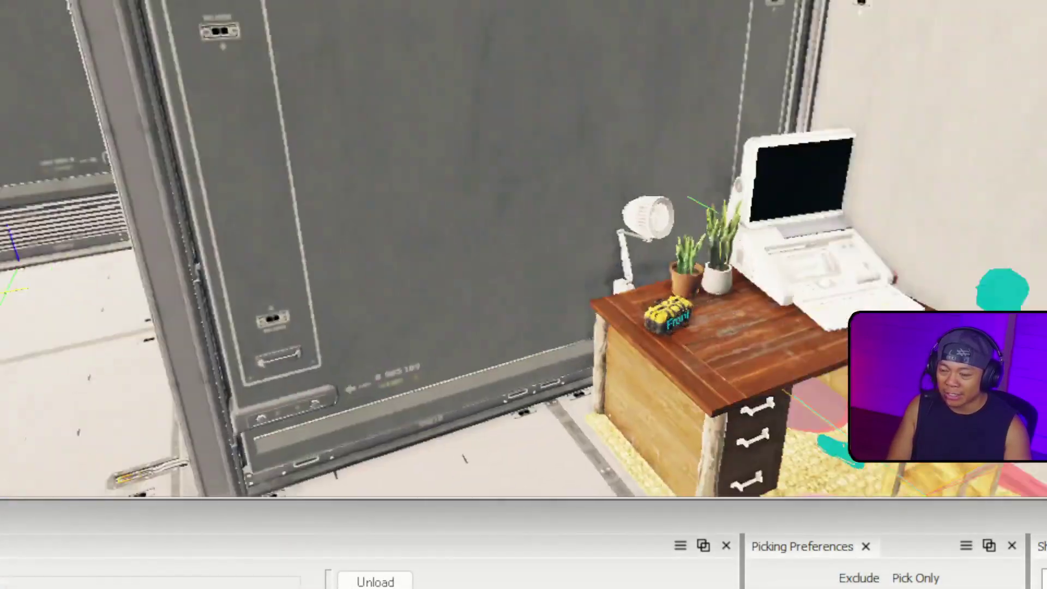
key(shift)
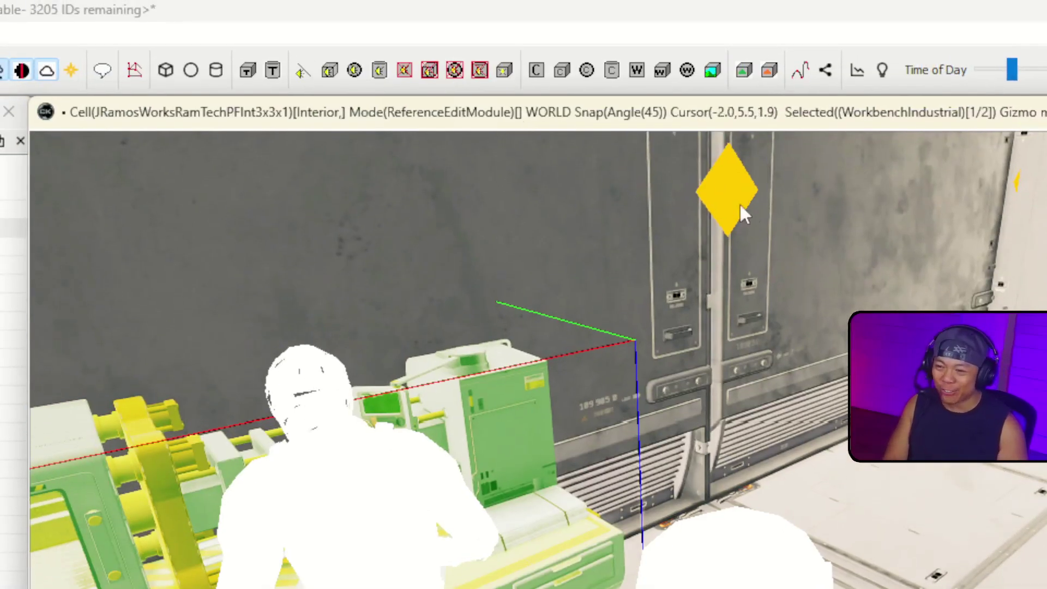
right_drag(895, 245, 1026, 229)
right_drag(524, 360, 565, 264)
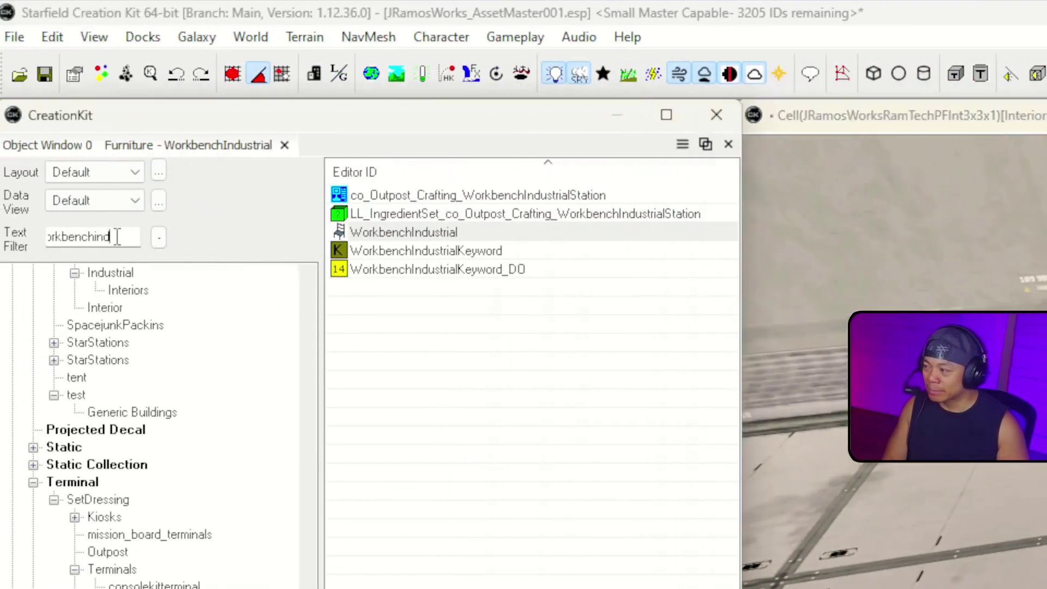
Filter the object list by "deskkit_outpost".
double_click(121, 238)
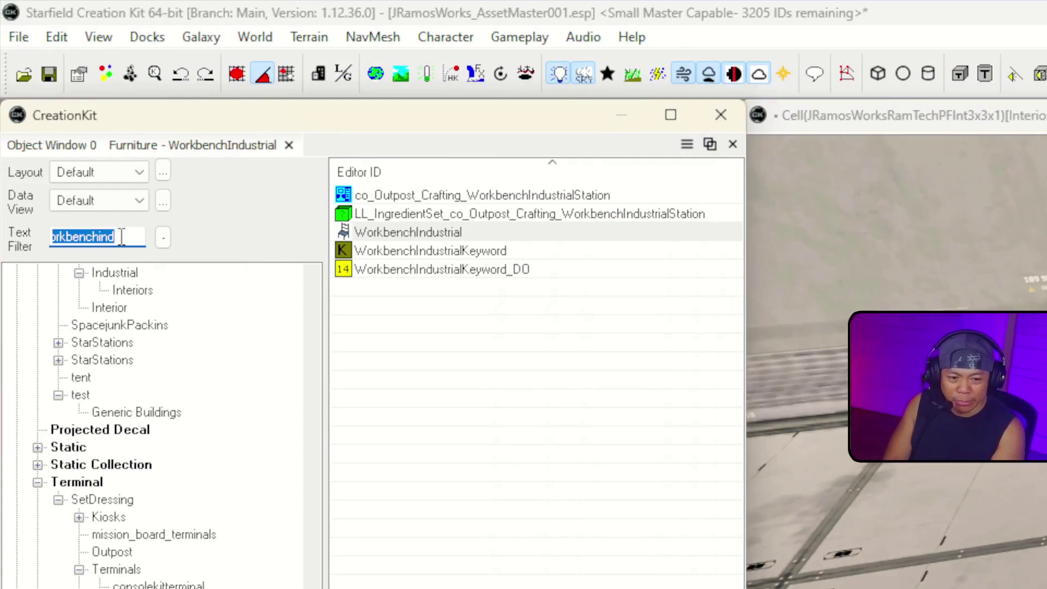
text(dekkit_outpostpl)
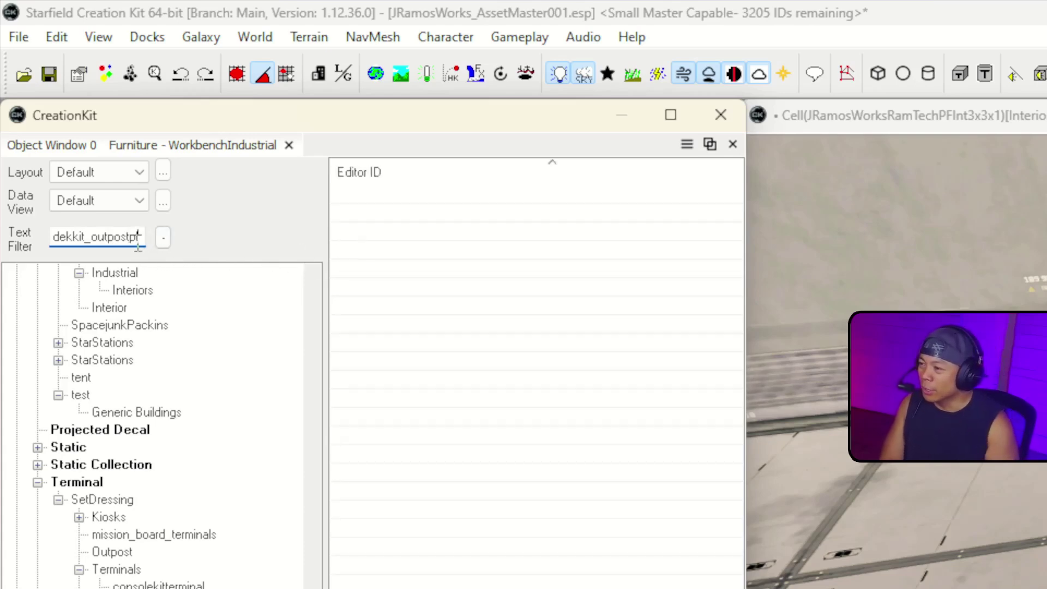
click(66, 236)
text(s)
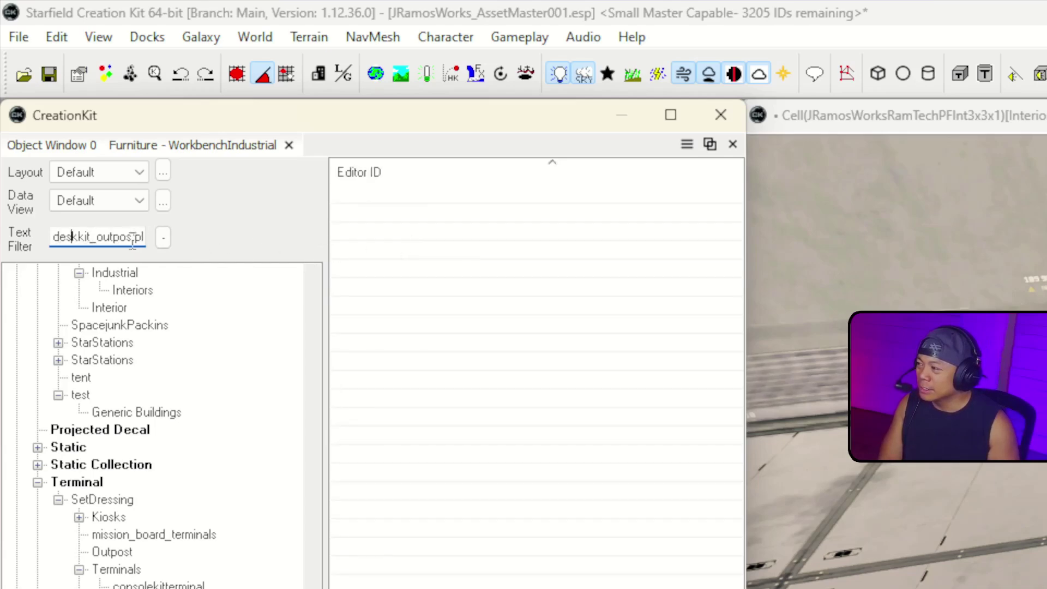
drag(97, 237, 287, 235)
key(Right)
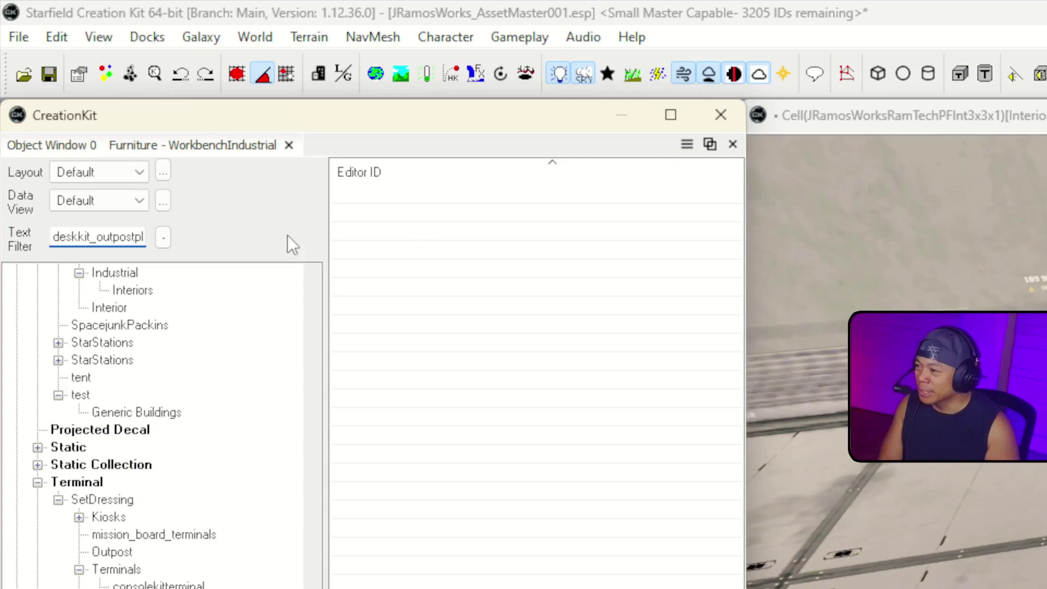
key(BackSpace)
key(BackSpace)
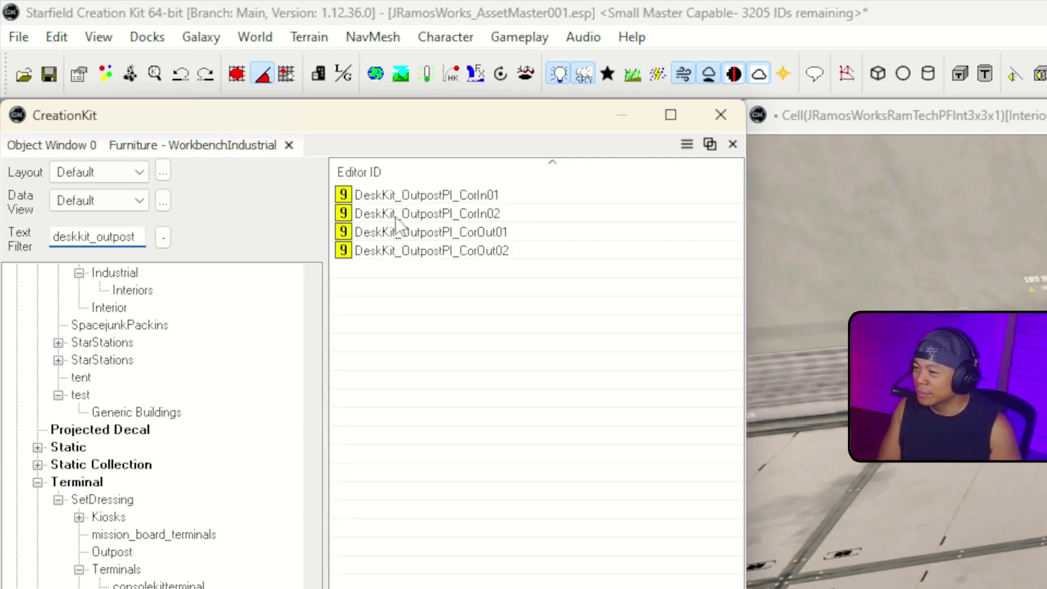
Place the DeskKit_OutpostPI_CorIn01 pack-in in the cell and move it into the corner beside the bunk bed.
drag(423, 200, 547, 300)
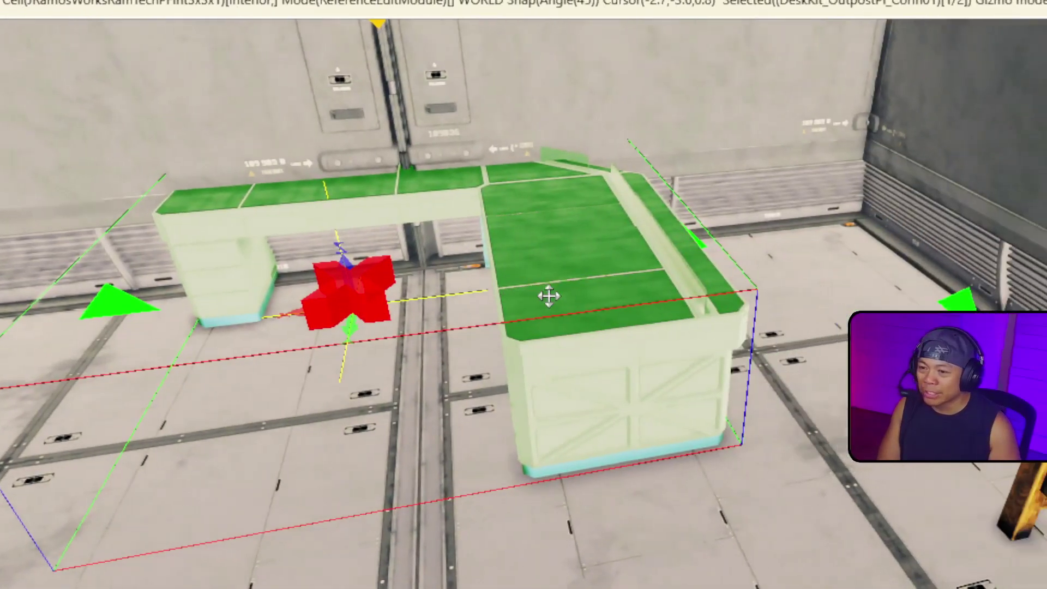
drag(679, 295, 988, 297)
shift+middle_drag(988, 296, 1031, 297)
shift+middle_drag(453, 273, 561, 180)
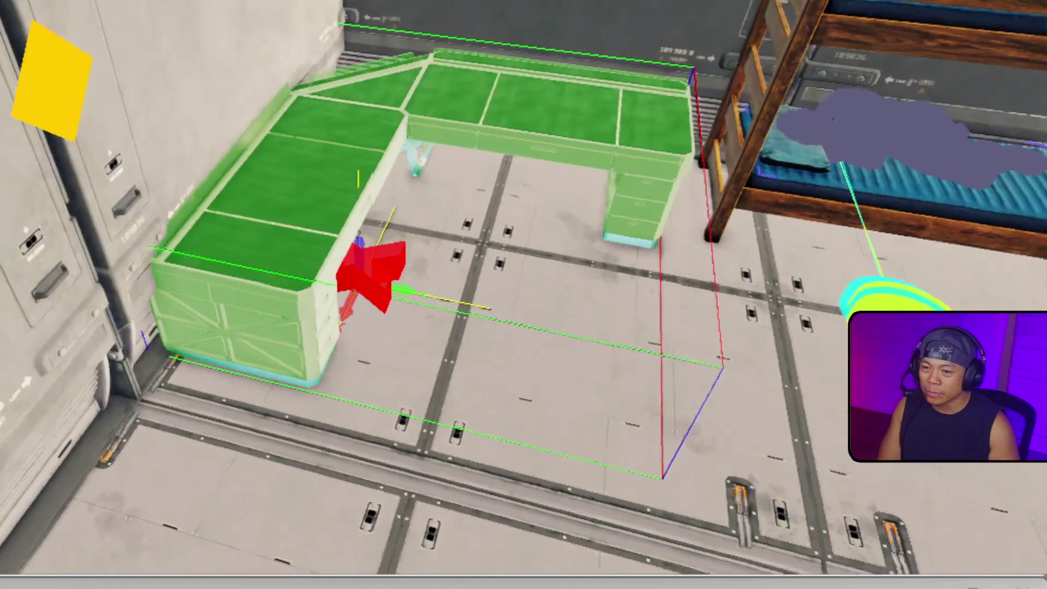
drag(534, 122, 561, 138)
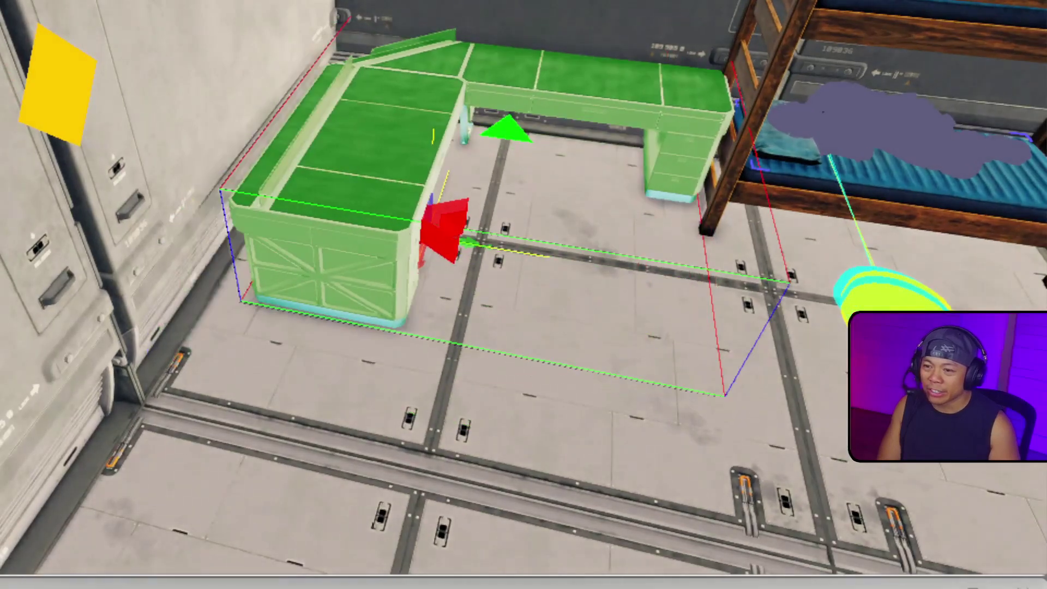
Adjust the corner desk's position against the walls and check its fit from several angles.
shift+middle_drag(561, 138, 414, 229)
right_drag(594, 349, 594, 266)
mouse_move(509, 402)
mouse_down()
mouse_move(539, 428)
mouse_move(509, 398)
mouse_up()
right_drag(509, 398, 420, 392)
drag(414, 390, 441, 390)
key(s)
right_drag(441, 390, 382, 389)
key(w)
key(w)
key(s)
right_drag(681, 305, 651, 299)
key(w)
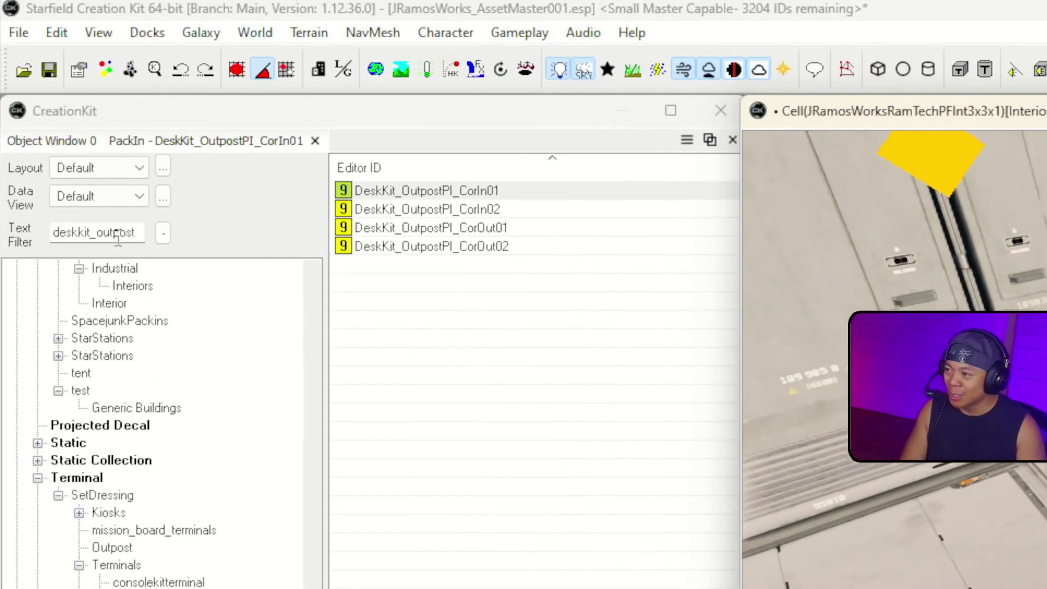
Filter the object list by "invisible" and place the Invisible_GalleyWorkbench01 furniture along the light wall next to the corner desk.
double_click(118, 235)
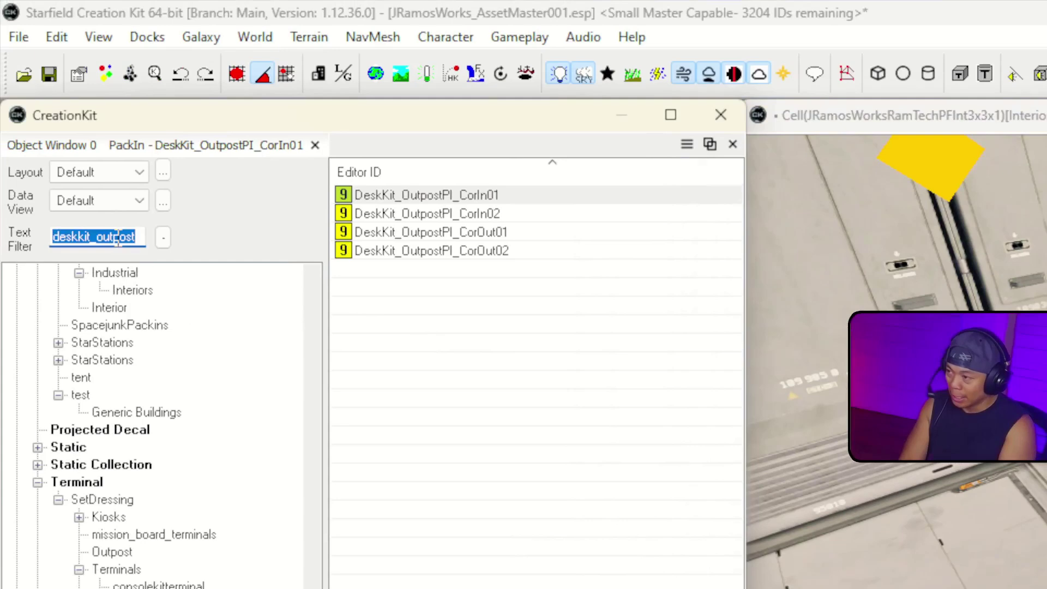
text(invisible)
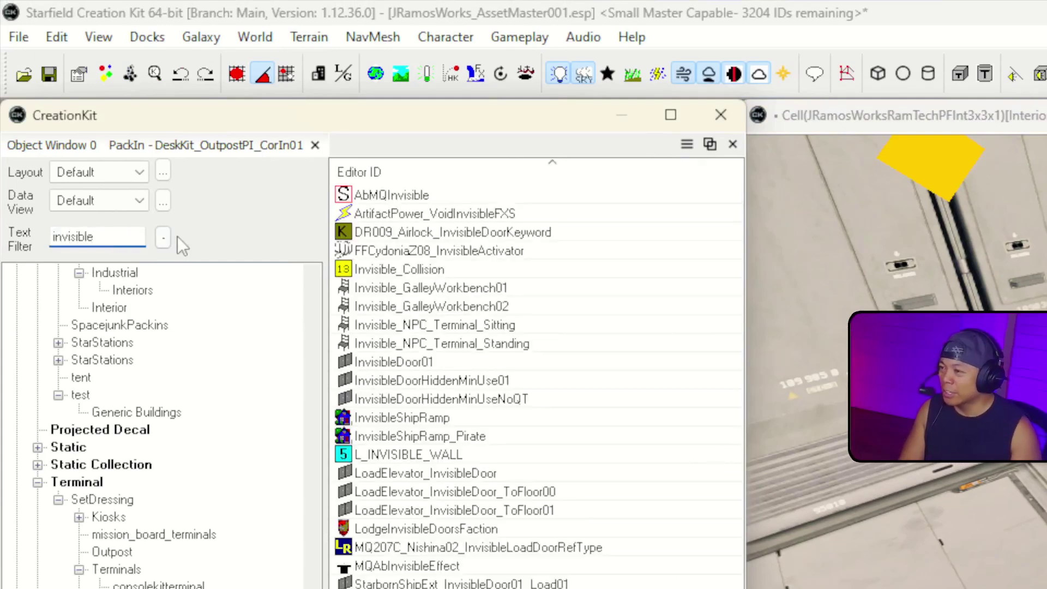
click(442, 289)
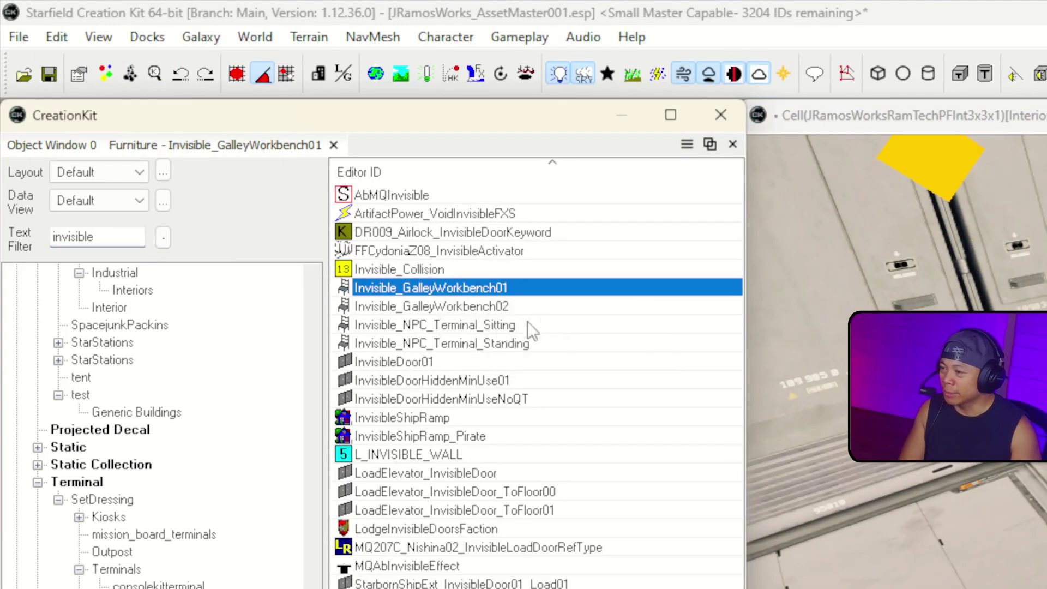
drag(431, 290, 889, 562)
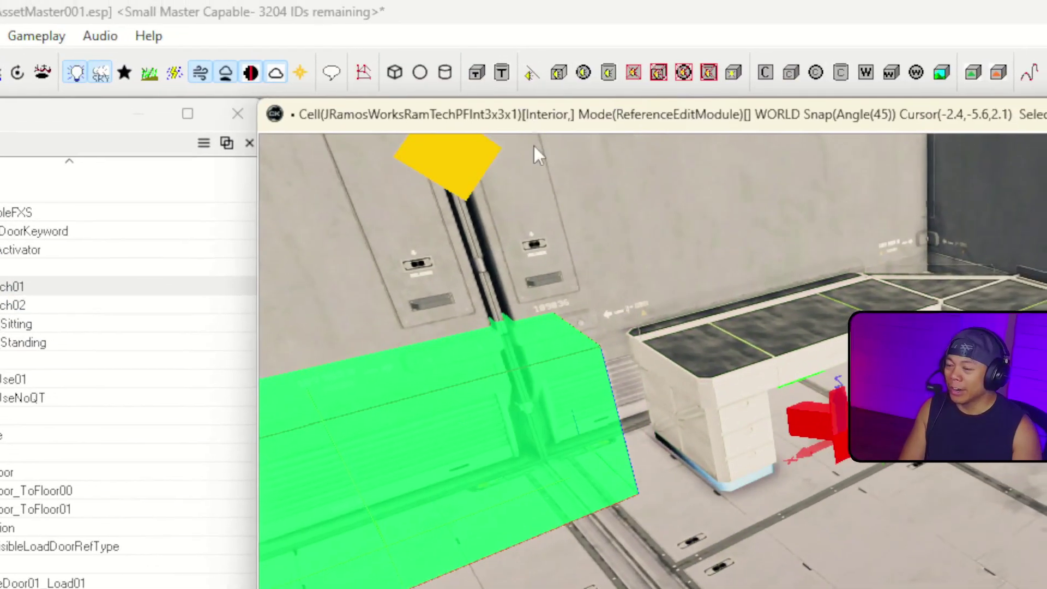
right_drag(555, 153, 554, 153)
right_drag(745, 429, 767, 428)
drag(556, 467, 529, 494)
right_drag(529, 494, 589, 499)
drag(552, 485, 489, 488)
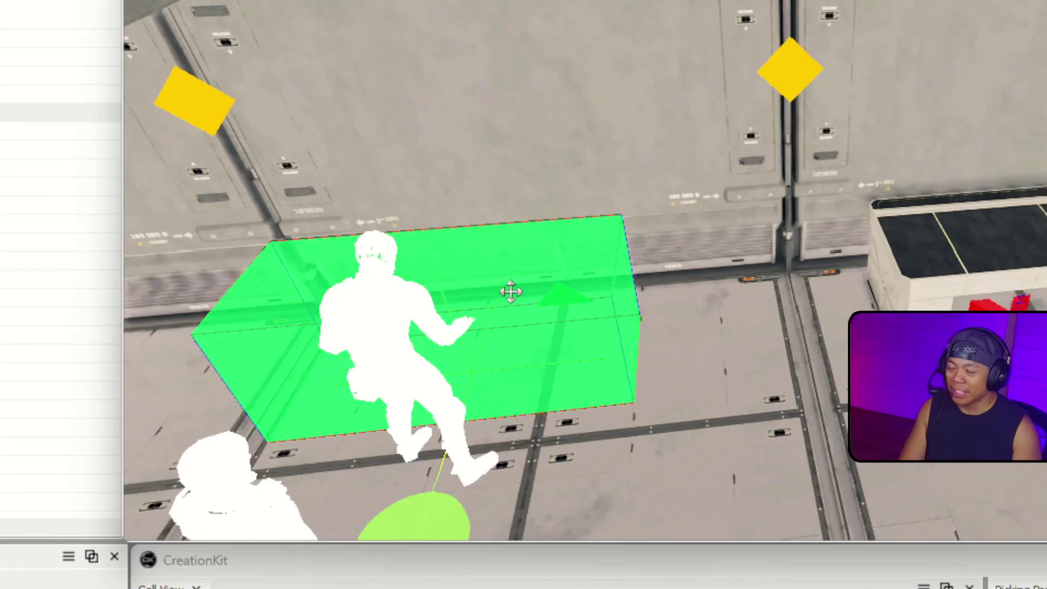
Toggle the editor markers and slide the invisible galley workbench along the wall closer to the corner desk.
scroll(511, 292, down, 3)
mouse_move(511, 292)
shift+middle_down()
mouse_move(671, 295)
mouse_move(519, 293)
shift+middle_up()
scroll(616, 292, up, 3)
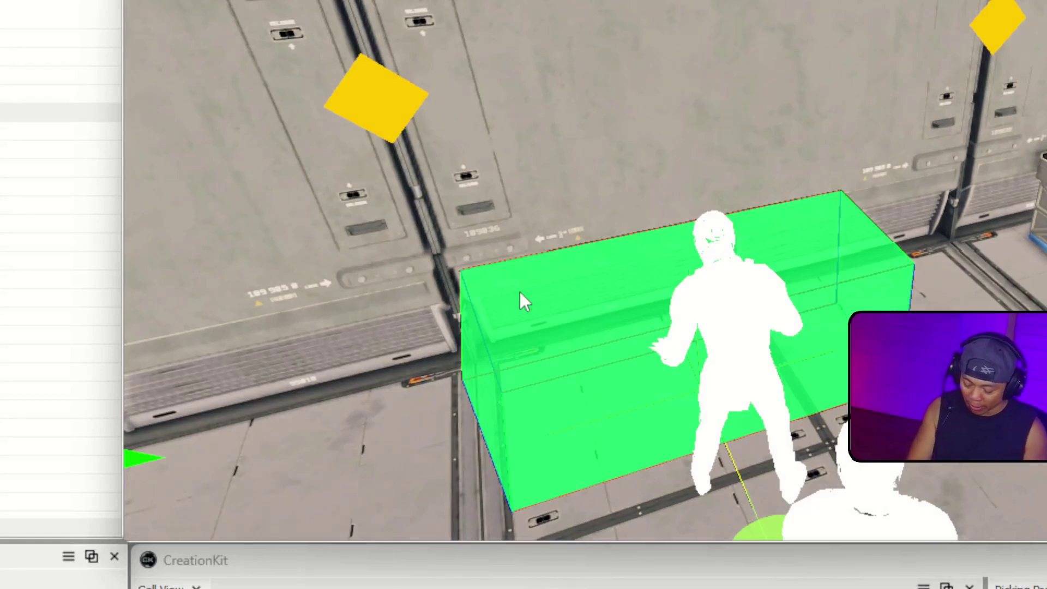
key(m)
key(m)
key(m)
key(m)
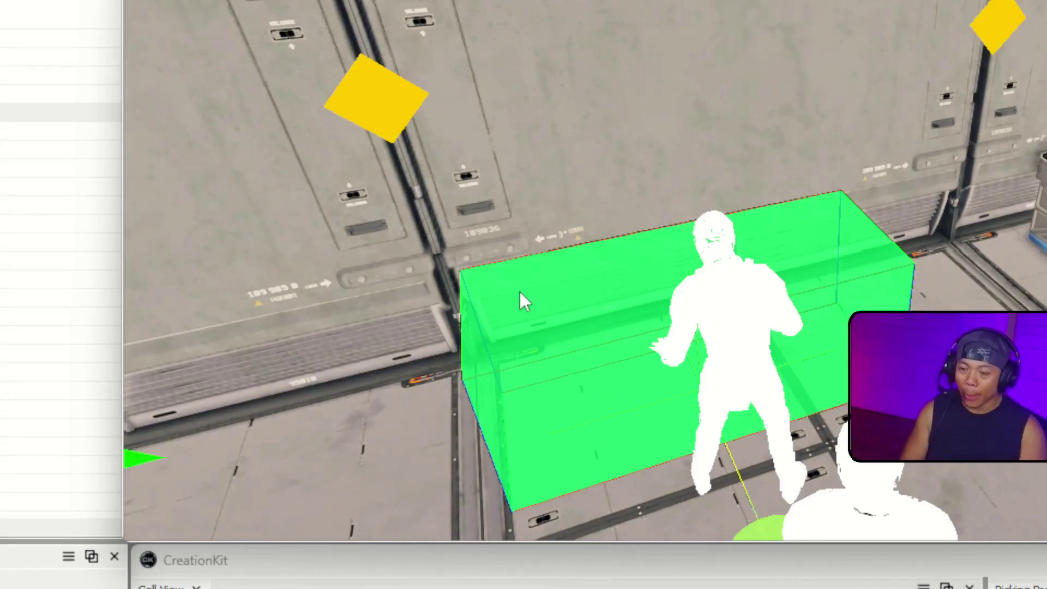
drag(520, 293, 657, 293)
scroll(679, 293, down, 4)
scroll(680, 293, up, 4)
shift+middle_drag(632, 304, 680, 293)
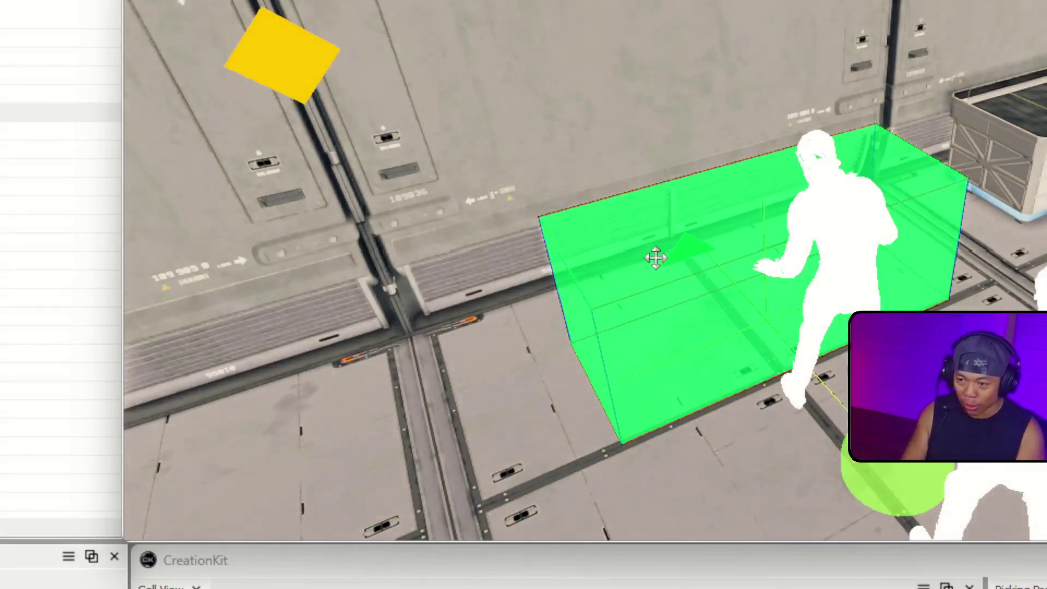
Open the galley workbench's base object from its reference and change the furniture ID to JRamosWorks_InvisibleWorkbenchFood.
right_click(722, 241)
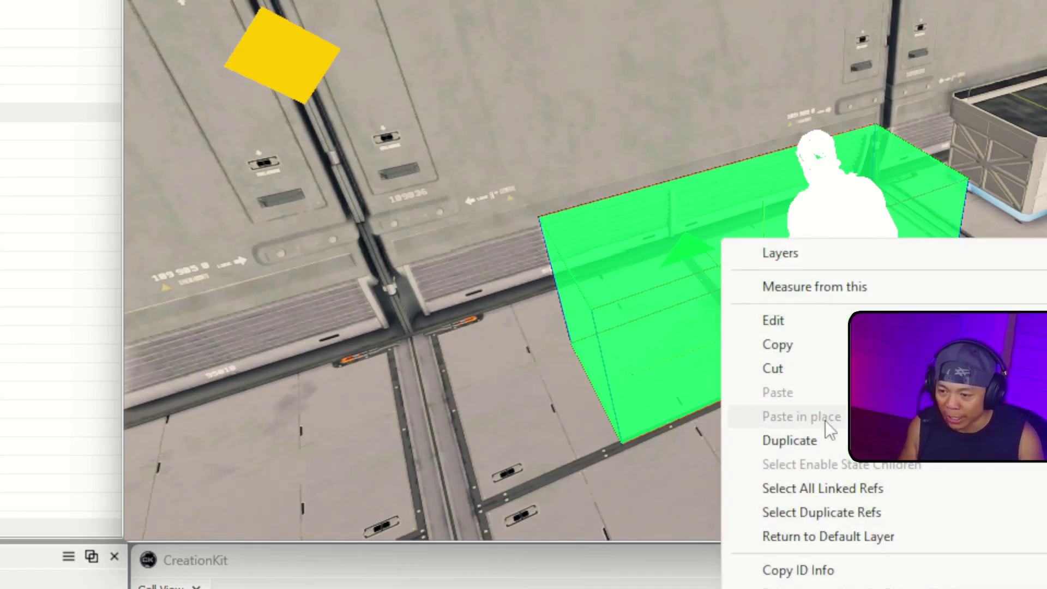
click(784, 320)
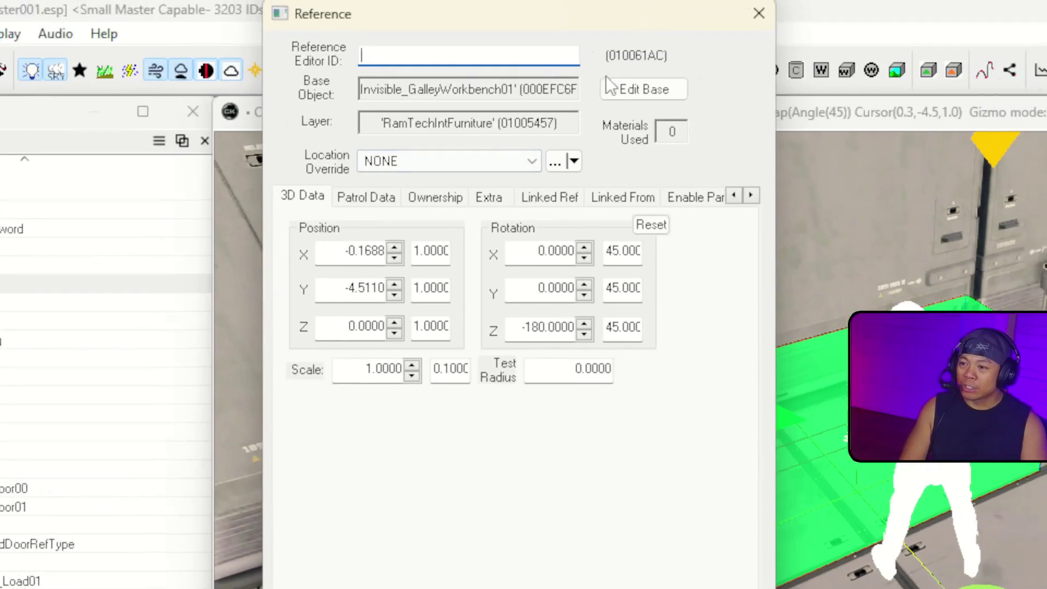
click(641, 89)
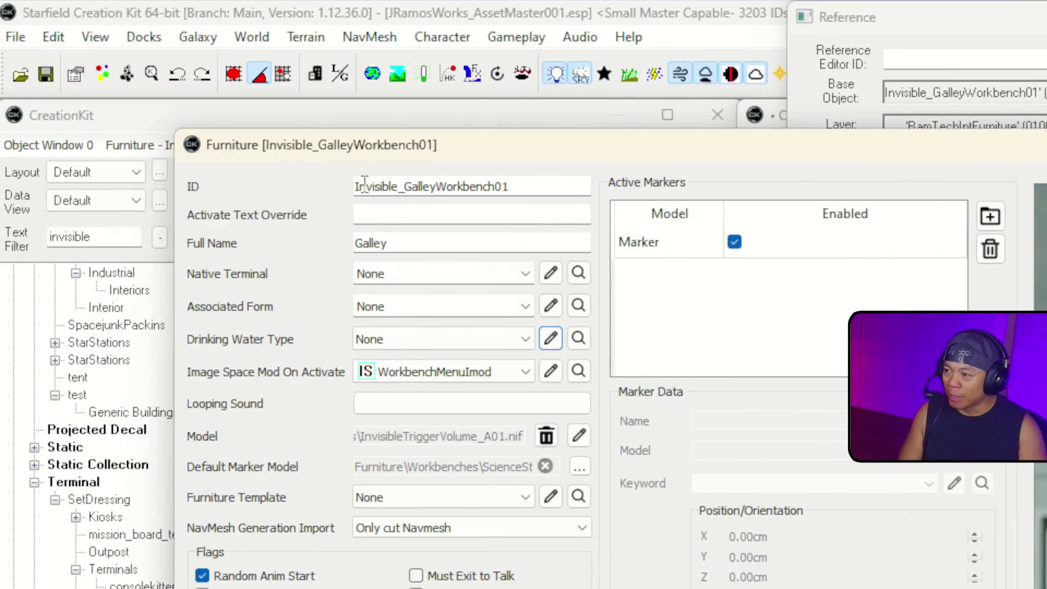
text(JRamosWorks)
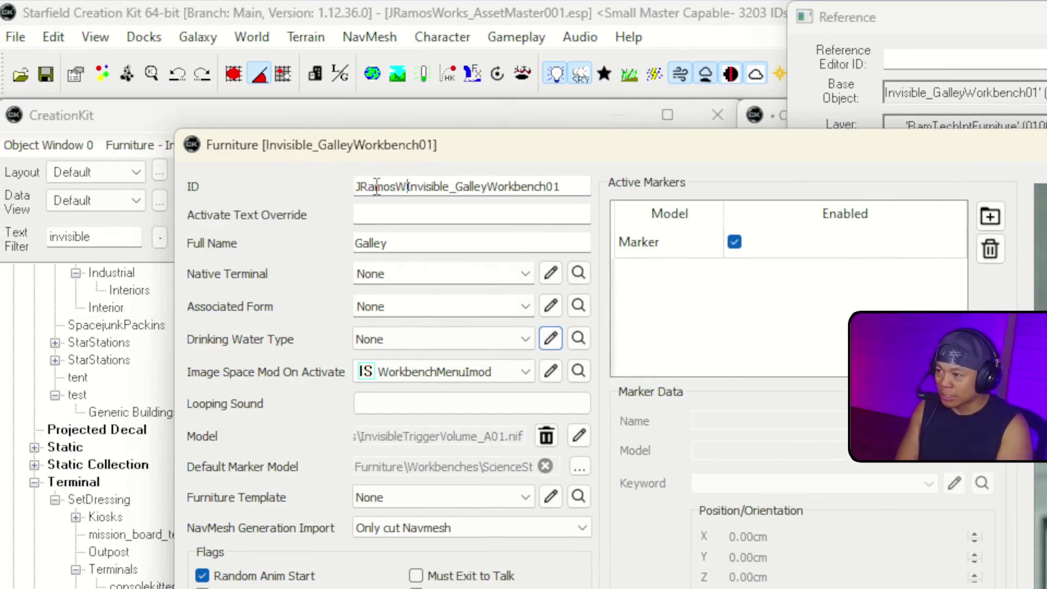
text(_)
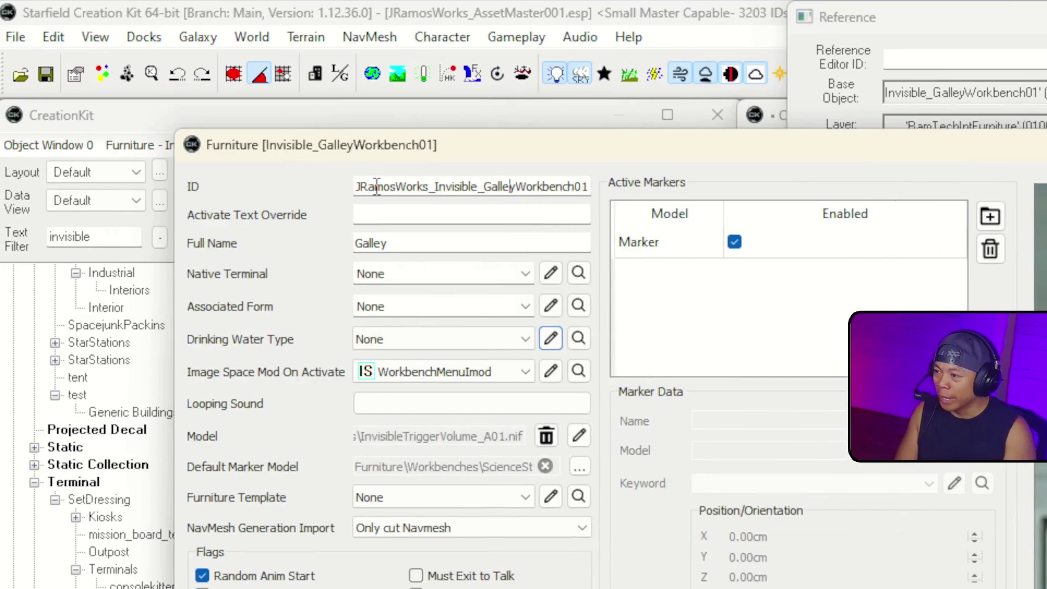
key(BackSpace)
key(BackSpace)
key(BackSpace)
key(BackSpace)
key(BackSpace)
key(BackSpace)
key(BackSpace)
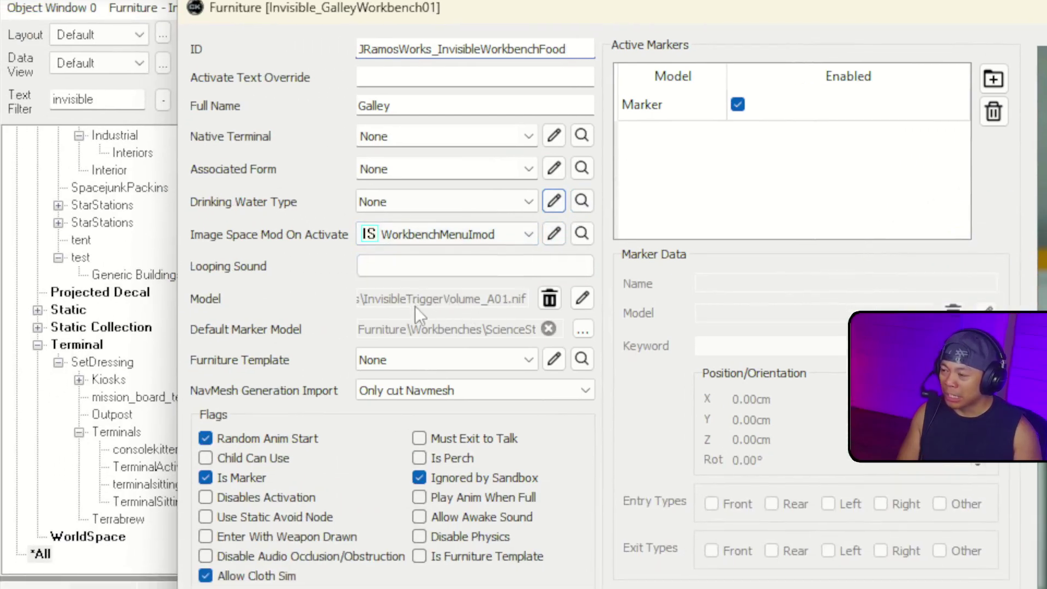
Open the workbench's model settings, inspect the model preview, and browse the model files to the markers\furnituremarkers folder.
click(582, 298)
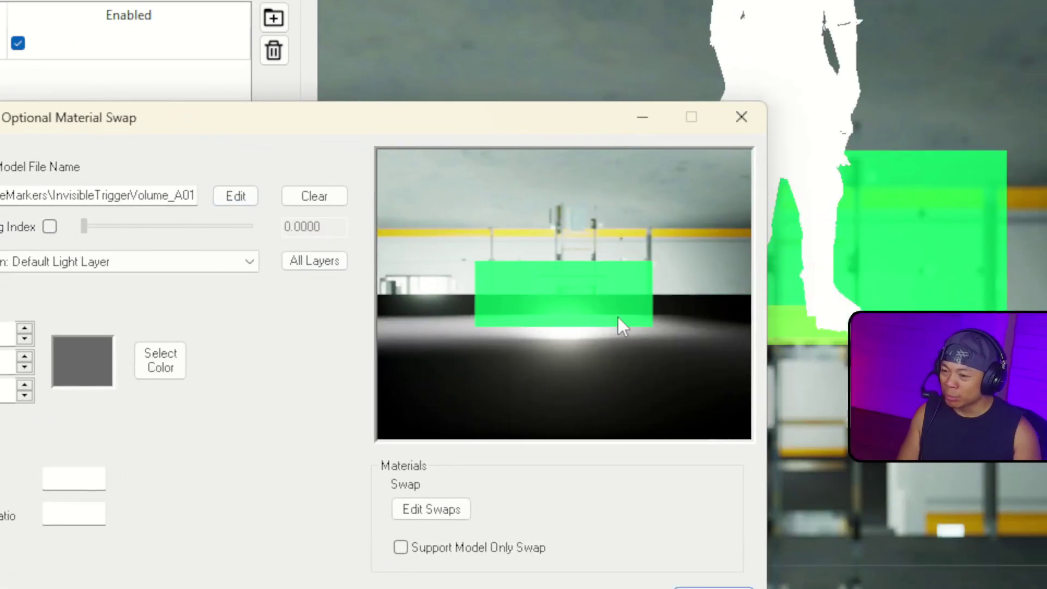
middle_drag(617, 316, 557, 316)
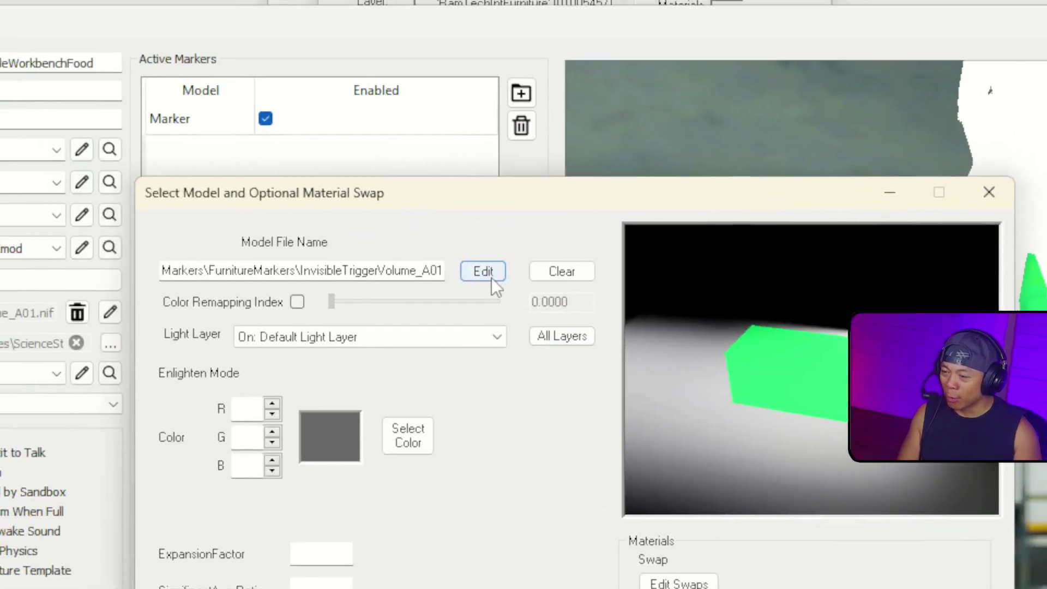
click(221, 110)
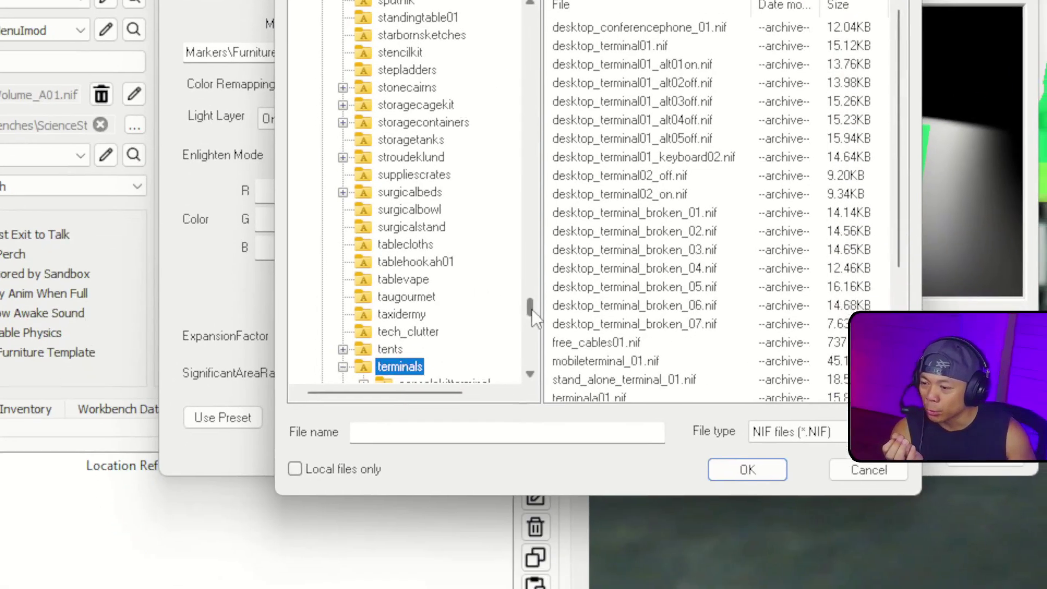
drag(532, 311, 505, 32)
drag(519, 230, 525, 197)
scroll(411, 428, down, 2)
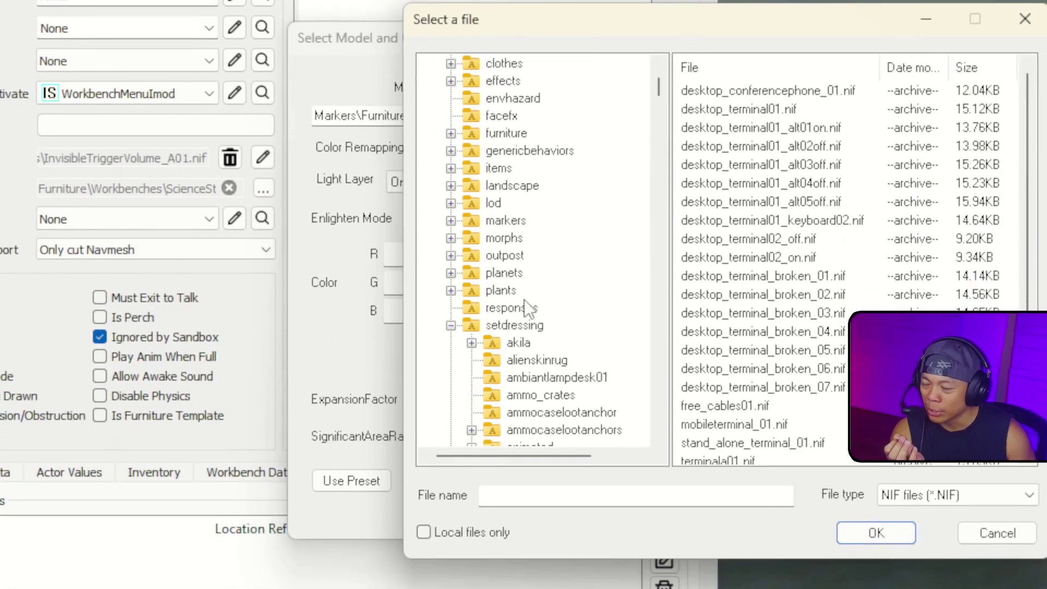
scroll(525, 299, up, 1)
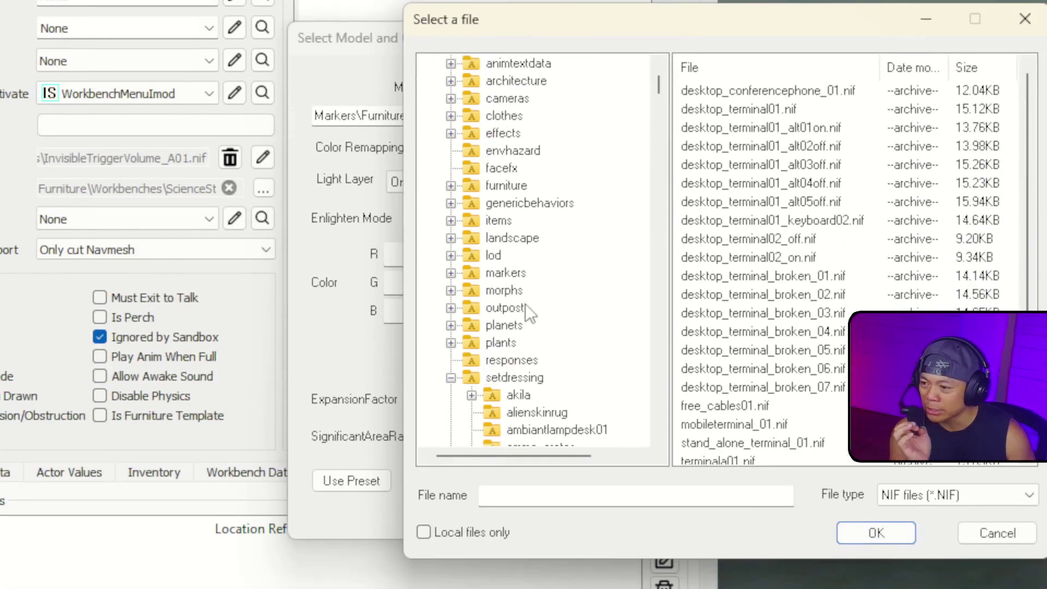
click(451, 273)
click(548, 276)
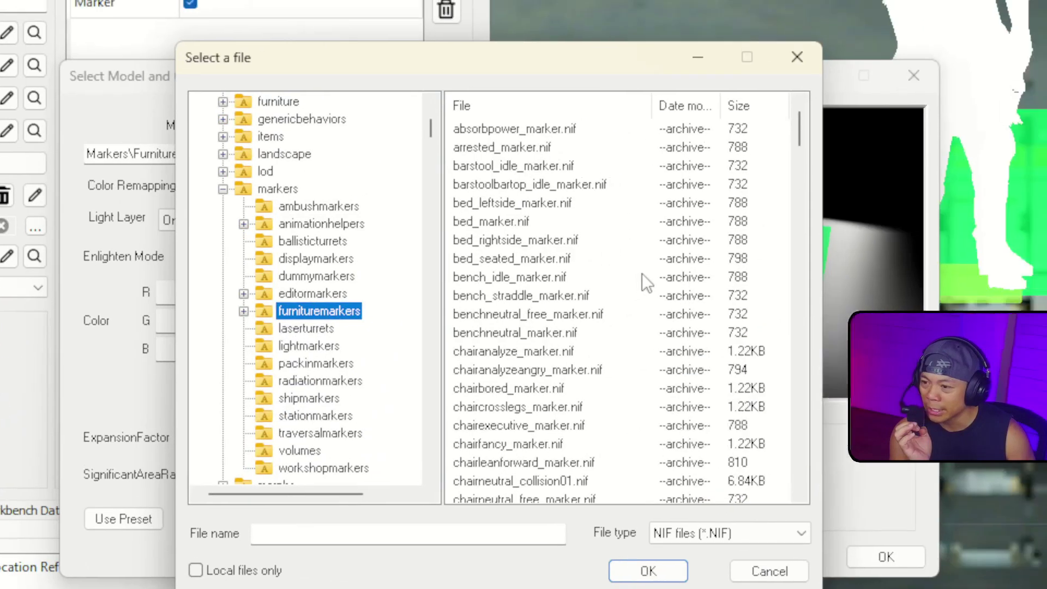
scroll(835, 298, down, 2)
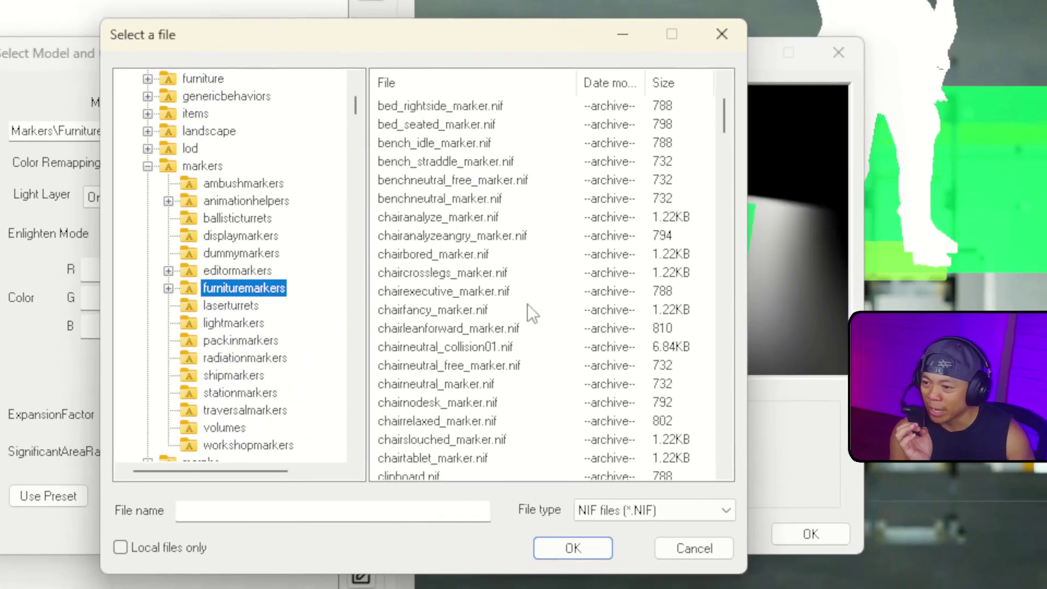
scroll(528, 303, down, 2)
key(i)
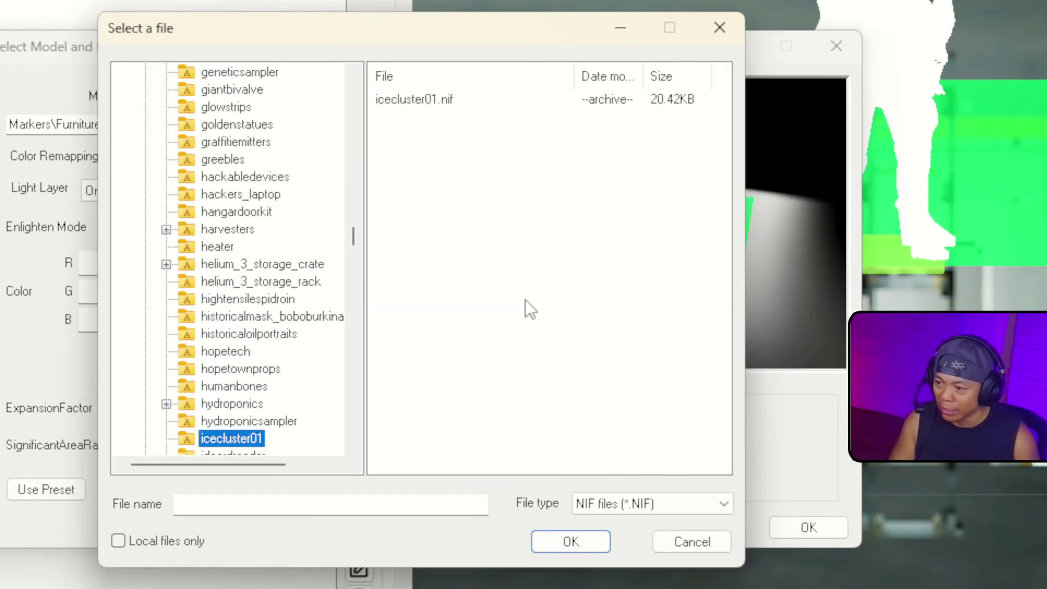
scroll(280, 277, up, 10)
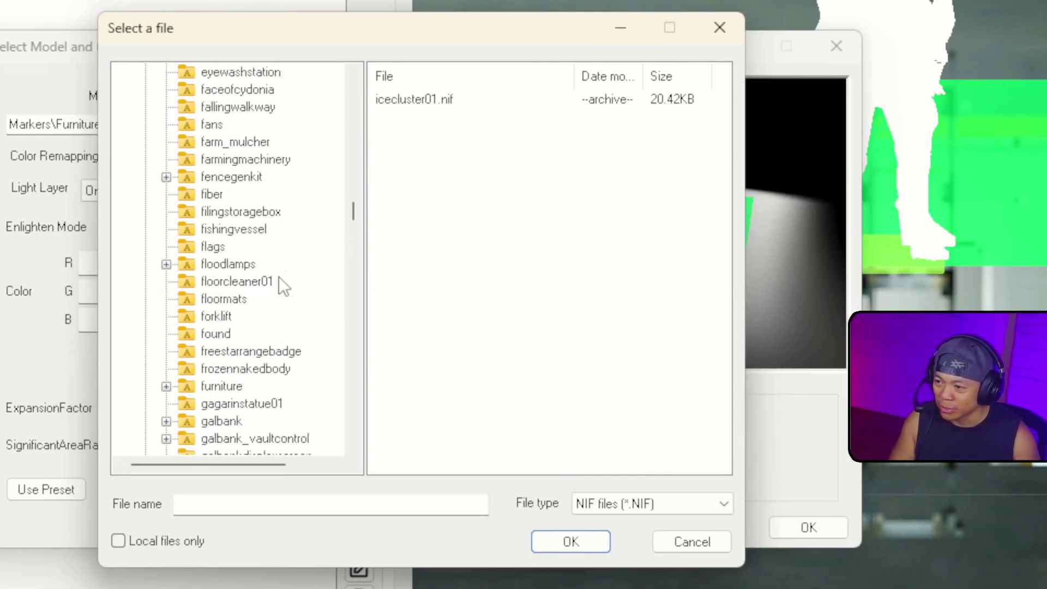
scroll(280, 277, up, 2)
key(m)
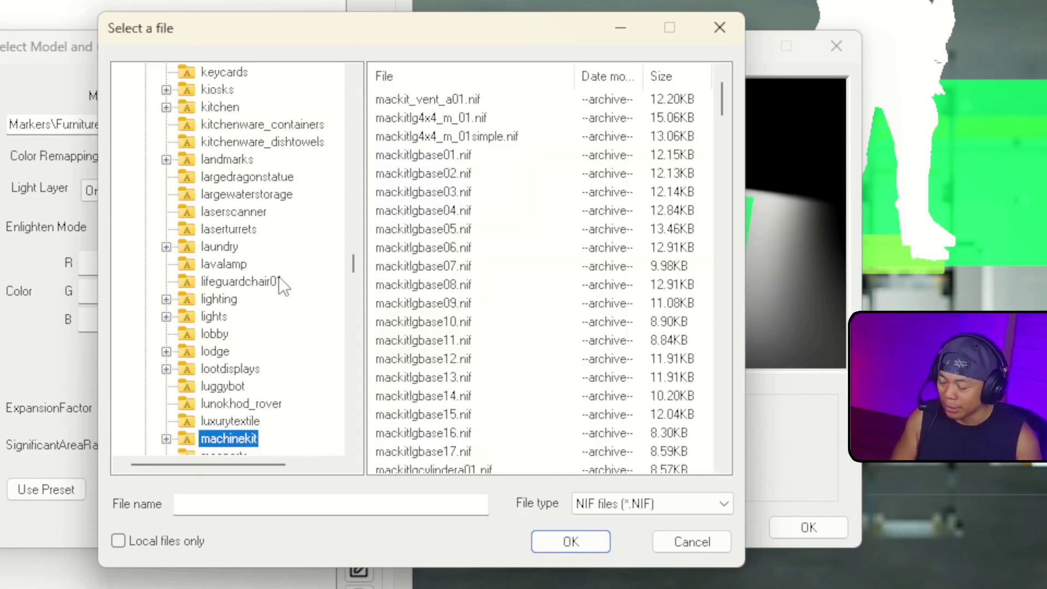
key(f)
click(211, 177)
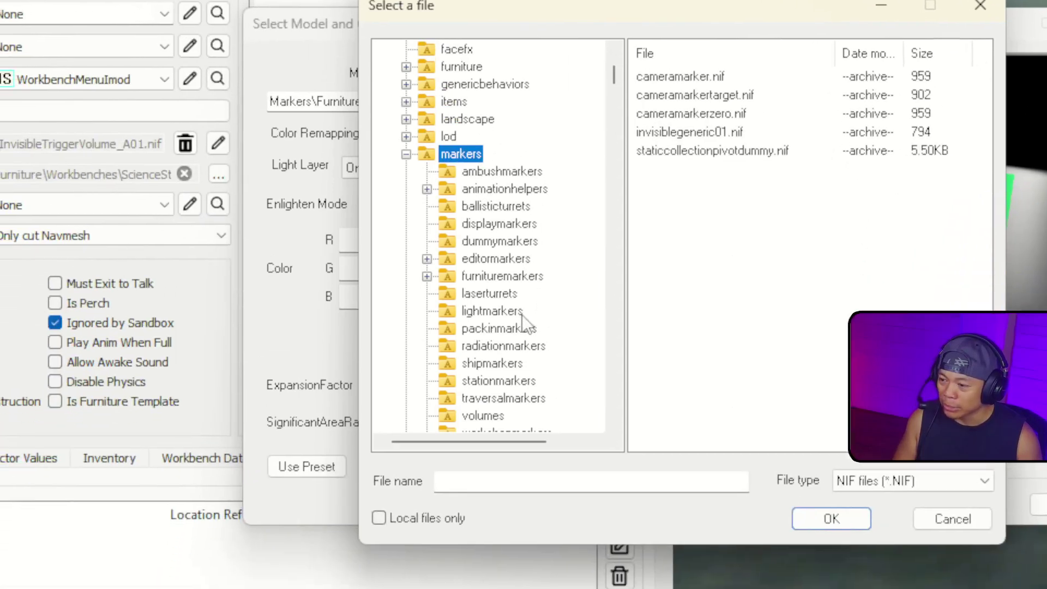
scroll(522, 316, down, 1)
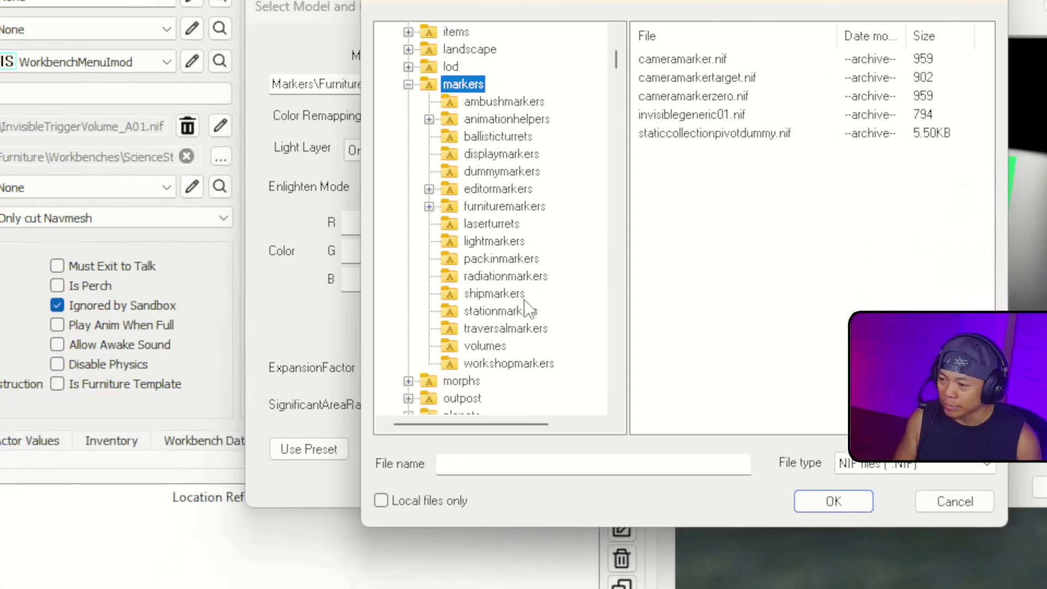
Set the food workbench's model to invisibletriggervolume_c01.nif from the furnituremarkers folder and accept the model settings.
double_click(504, 208)
click(787, 119)
key(i)
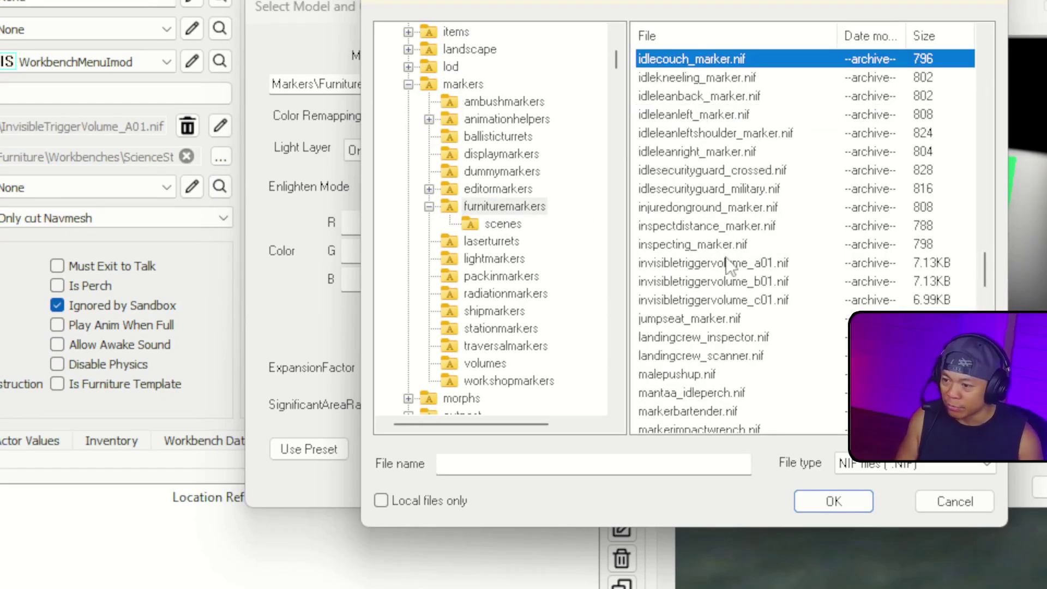
click(729, 301)
click(739, 264)
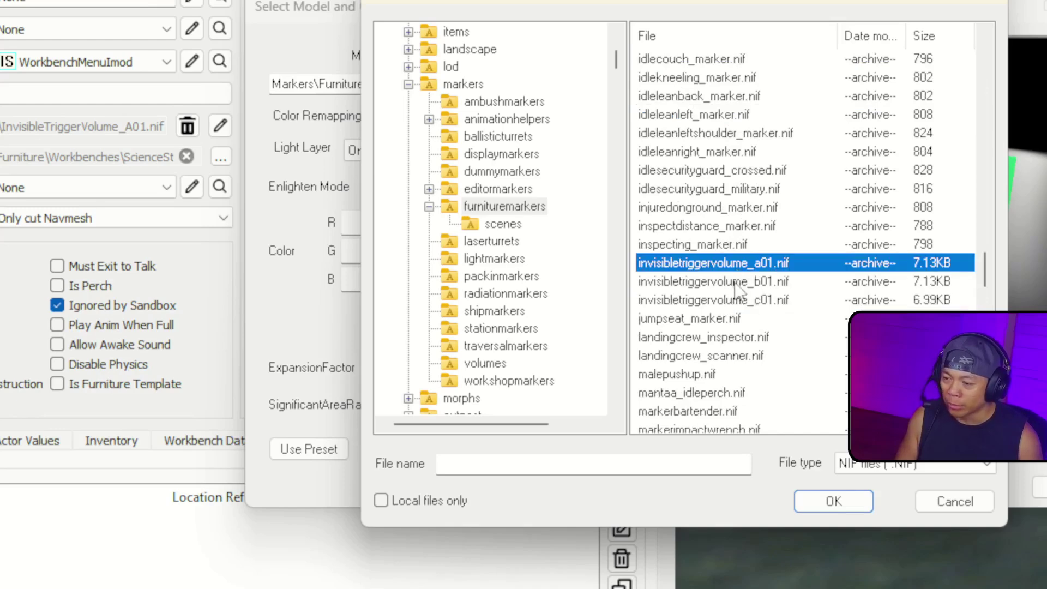
click(755, 281)
click(777, 302)
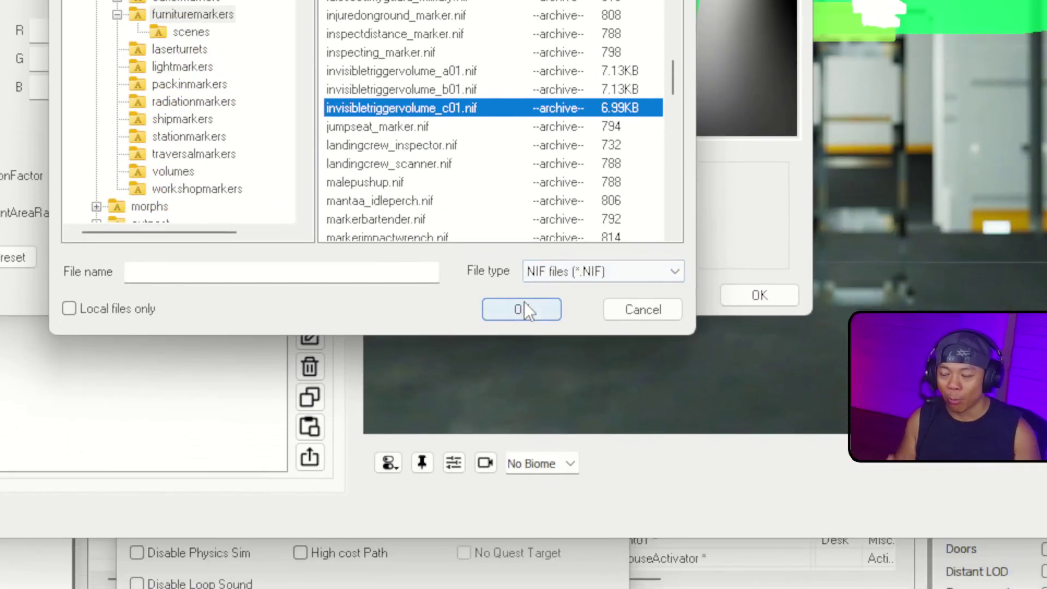
click(833, 502)
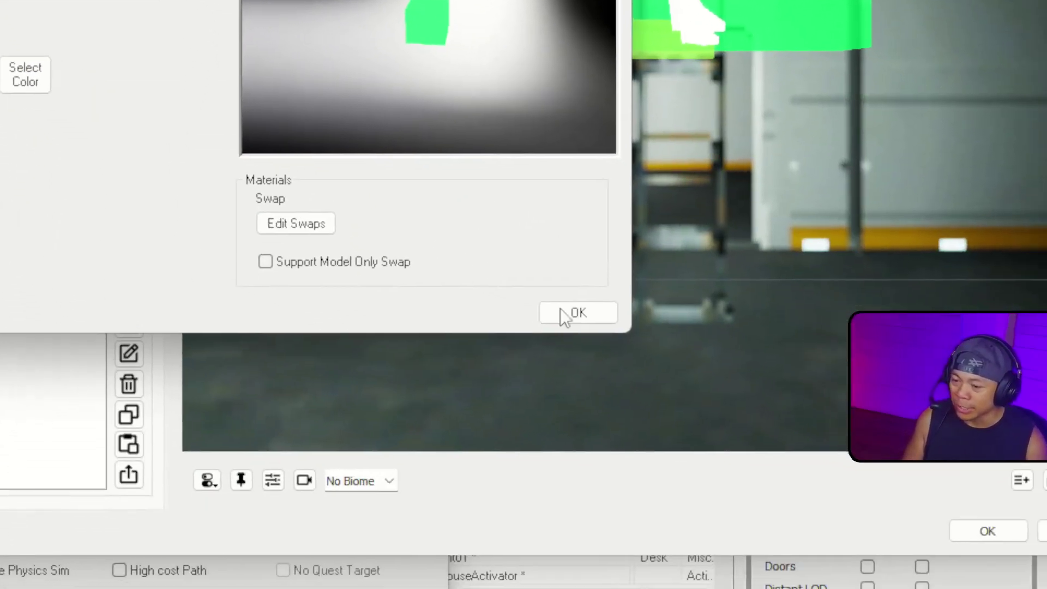
click(524, 292)
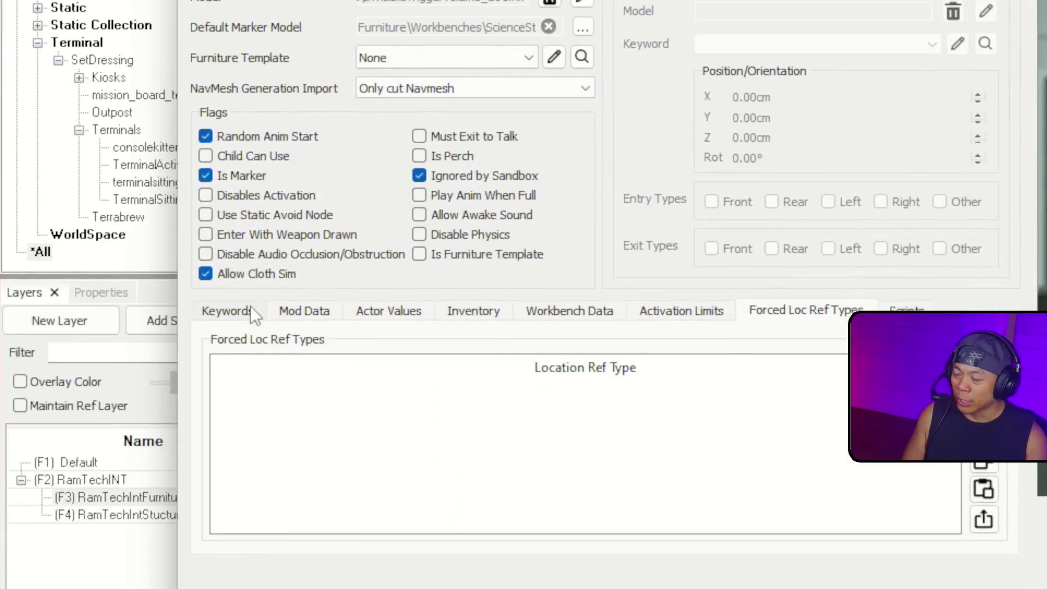
Review the food workbench's keywords at full column width and look through the available bench types.
click(258, 389)
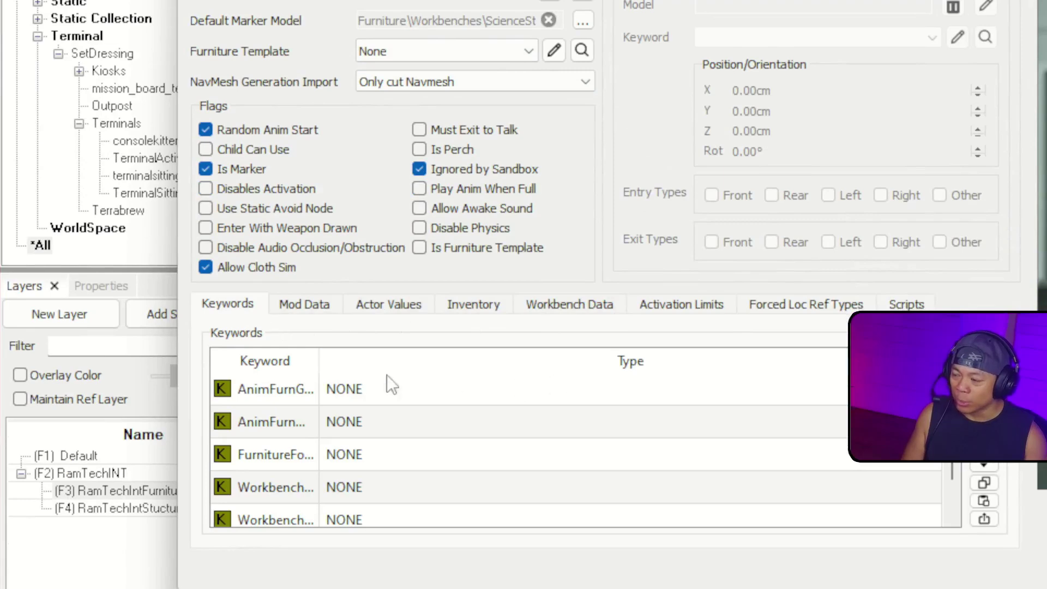
drag(322, 364, 519, 362)
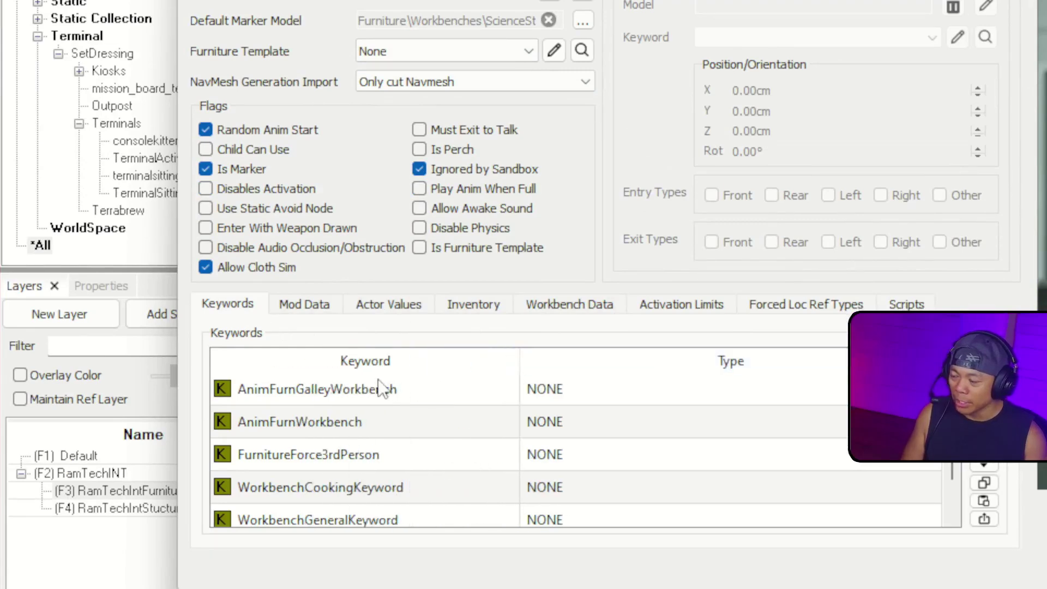
scroll(387, 431, down, 1)
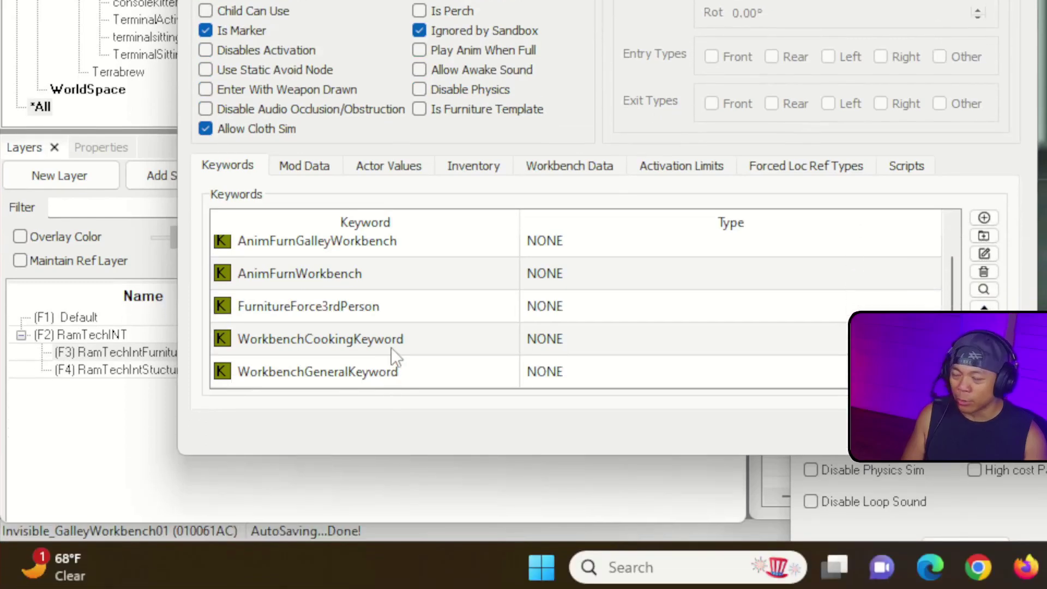
mouse_move(391, 348)
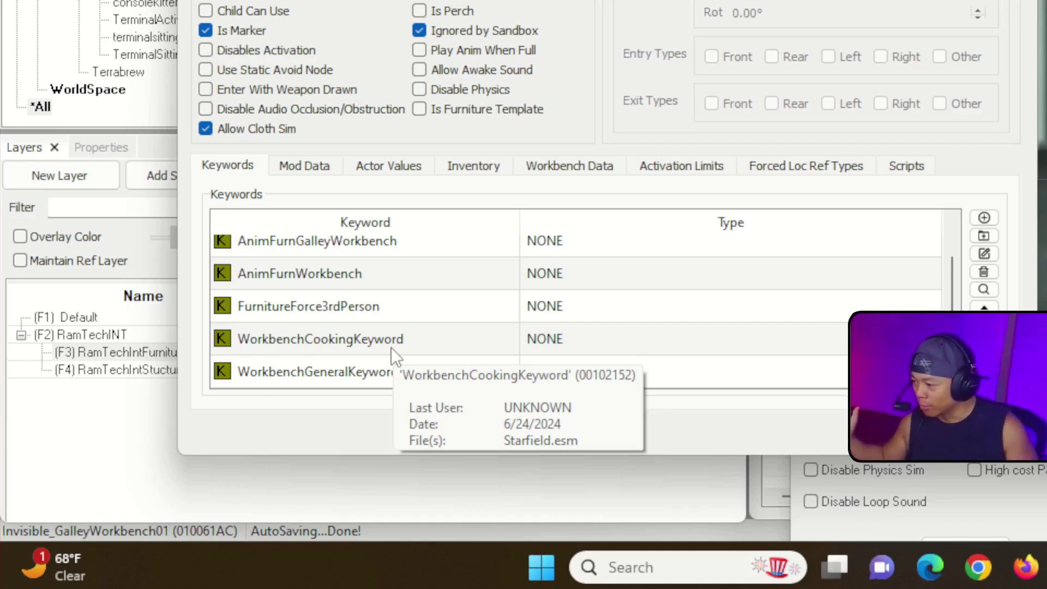
click(545, 166)
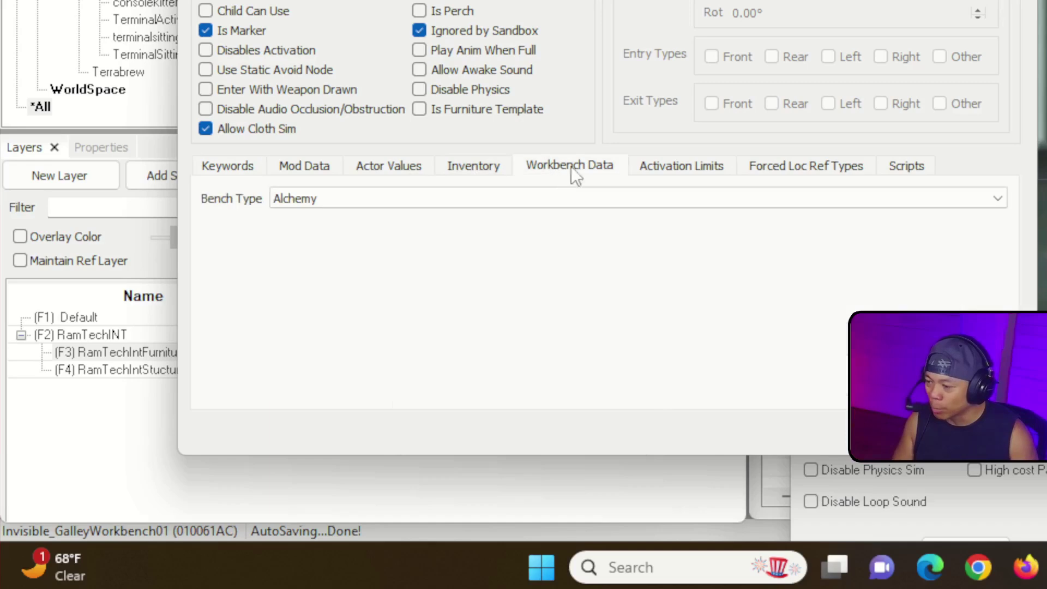
click(412, 204)
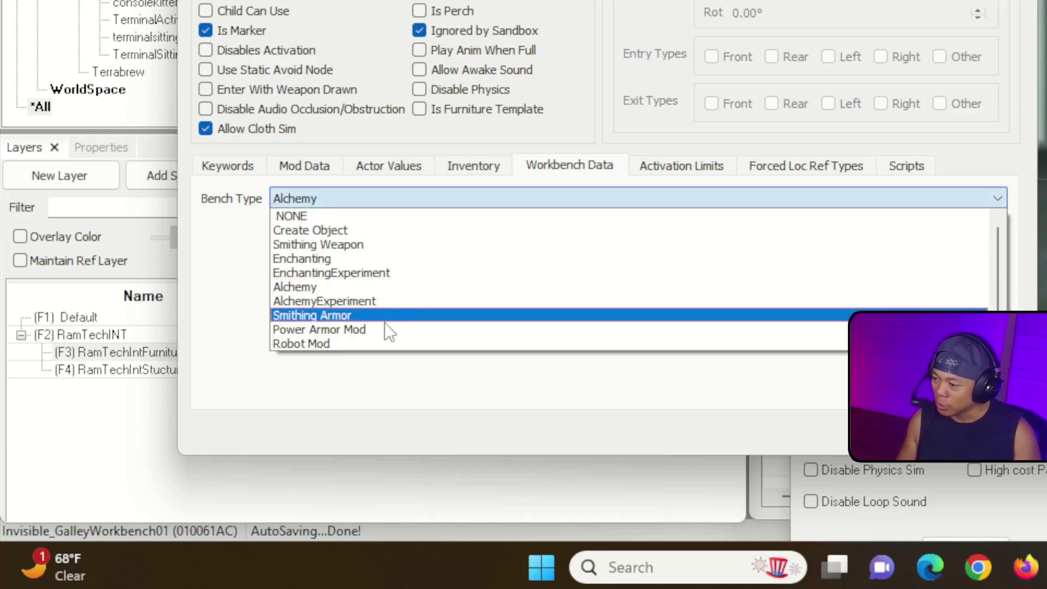
click(627, 405)
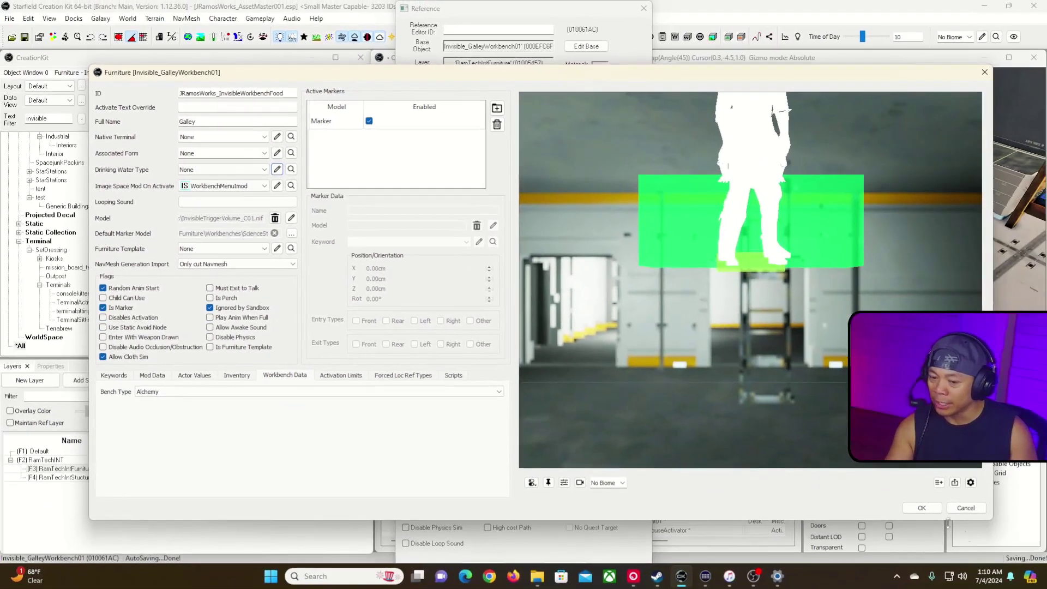
Save the edited furniture as the new form JRamosWorks_InvisibleWorkbenchFood and accept the reference settings.
click(922, 510)
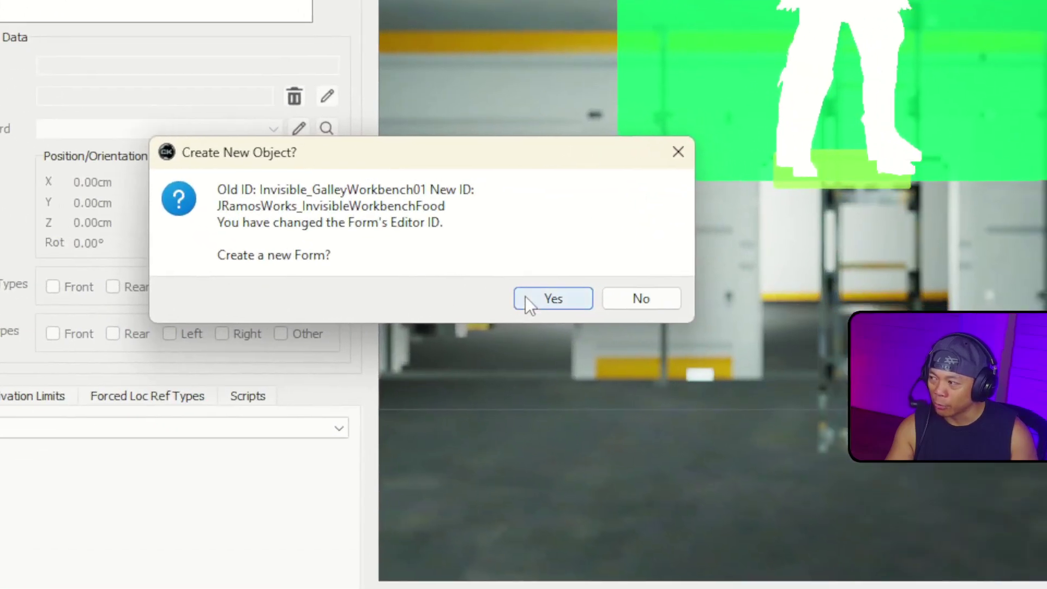
click(685, 326)
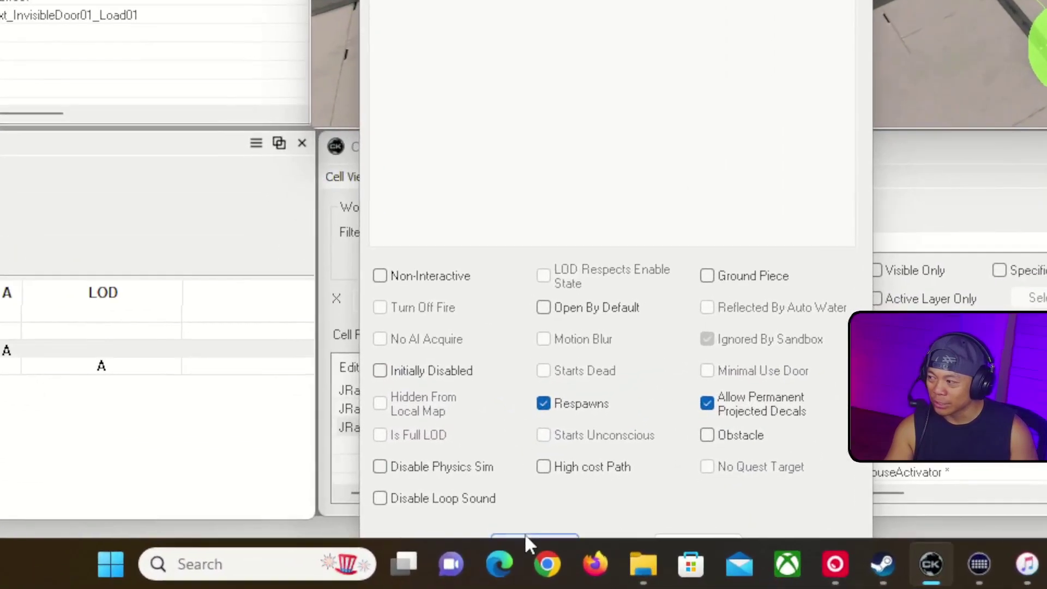
click(525, 534)
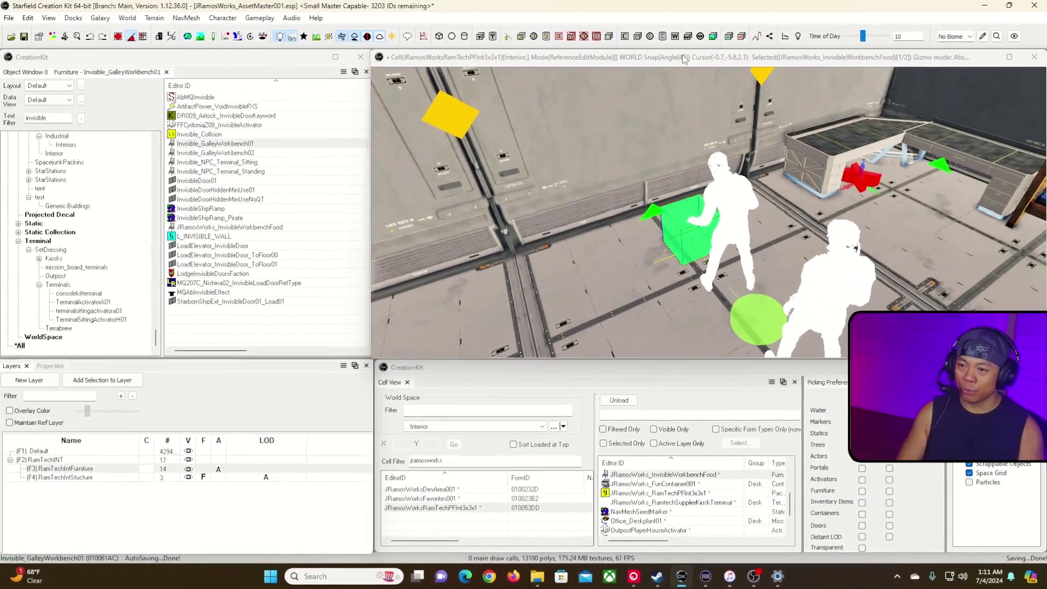
Move the invisible food workbench up at the end of the corner desk and undo the last lift.
middle_drag(688, 217, 725, 216)
right_drag(749, 221, 695, 228)
drag(684, 239, 735, 131)
right_drag(734, 131, 717, 106)
key(w)
drag(731, 282, 732, 79)
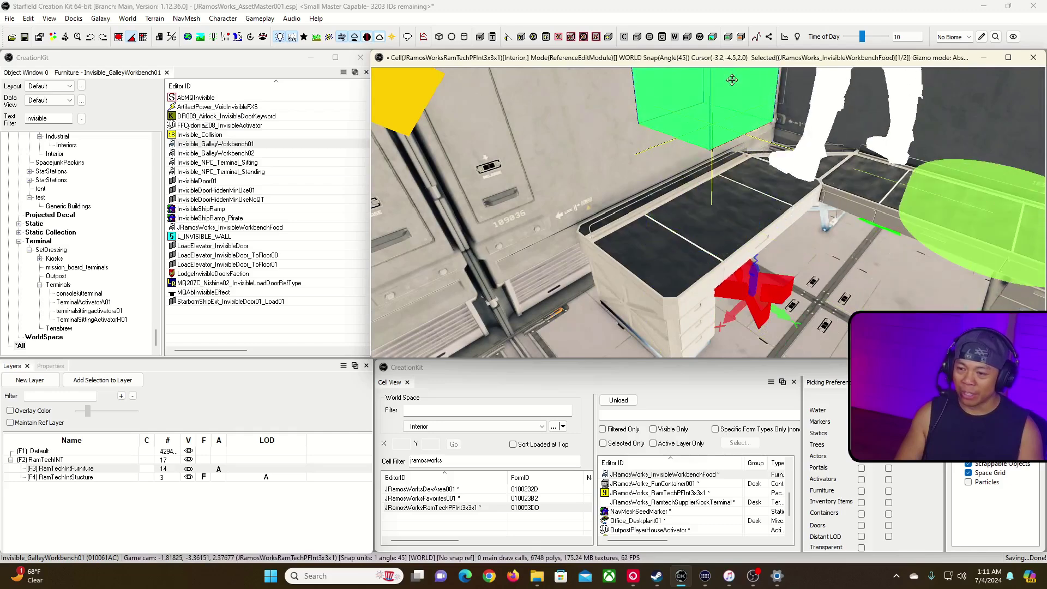
key(ctrl+z)
Position the workbench's green trigger box on top of the corner desk's end and deselect it.
shift+middle_drag(732, 81, 742, 92)
drag(721, 184, 704, 205)
shift+middle_drag(704, 205, 702, 199)
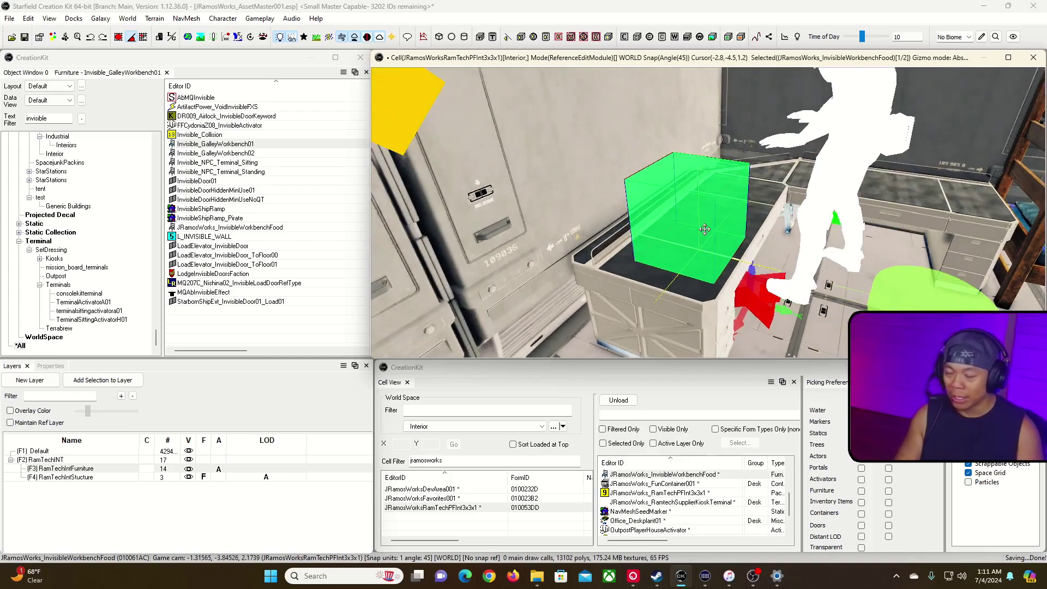
shift+middle_drag(705, 229, 711, 232)
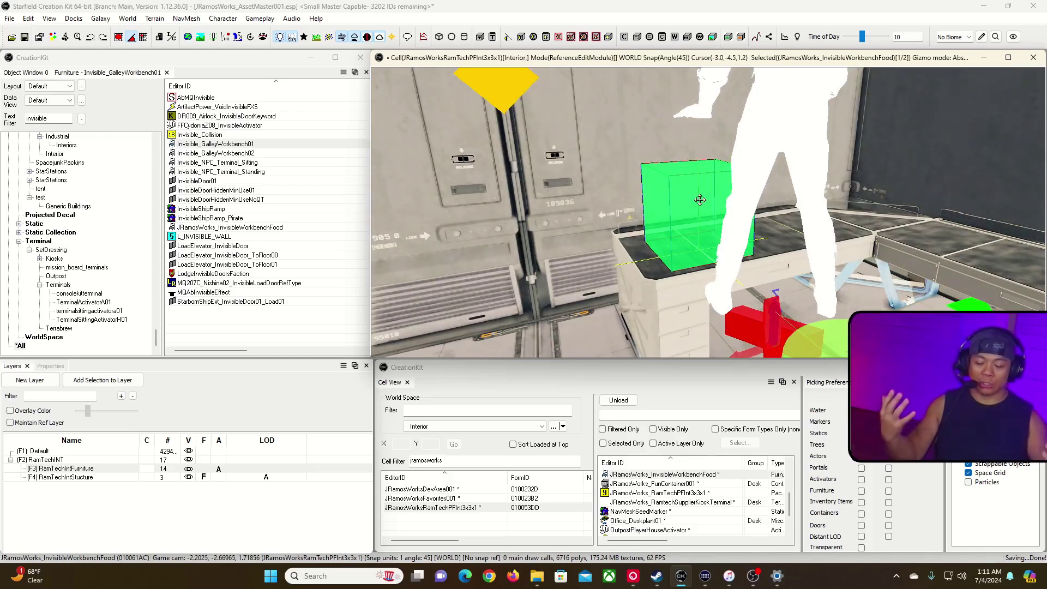
shift+middle_drag(700, 200, 684, 200)
key(d)
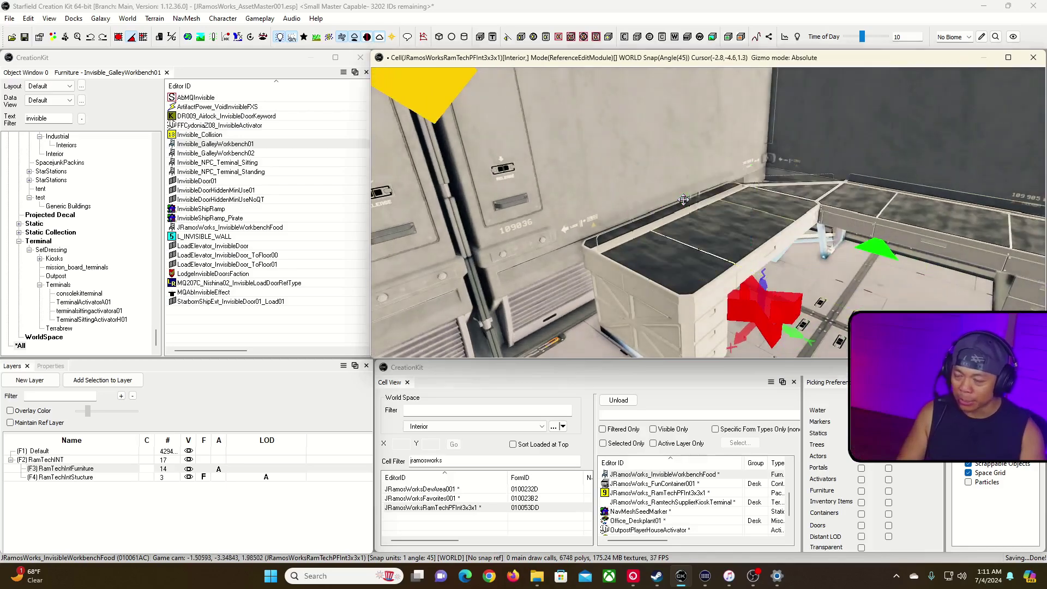
Set the full name of the food workbench's base object to Cooking Bench and accept the reference settings.
double_click(683, 201)
click(586, 47)
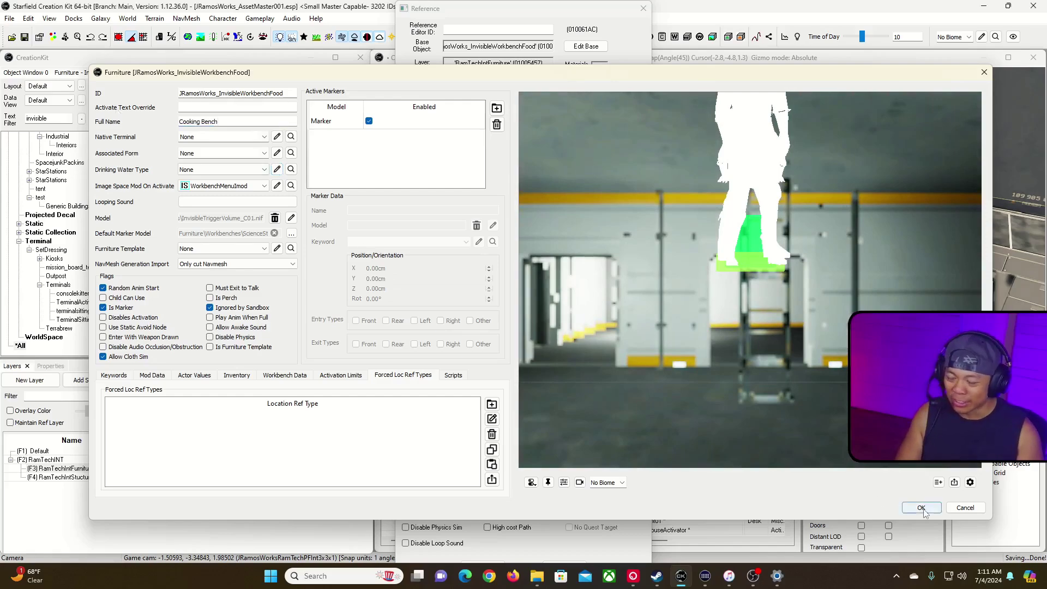
click(923, 509)
click(465, 562)
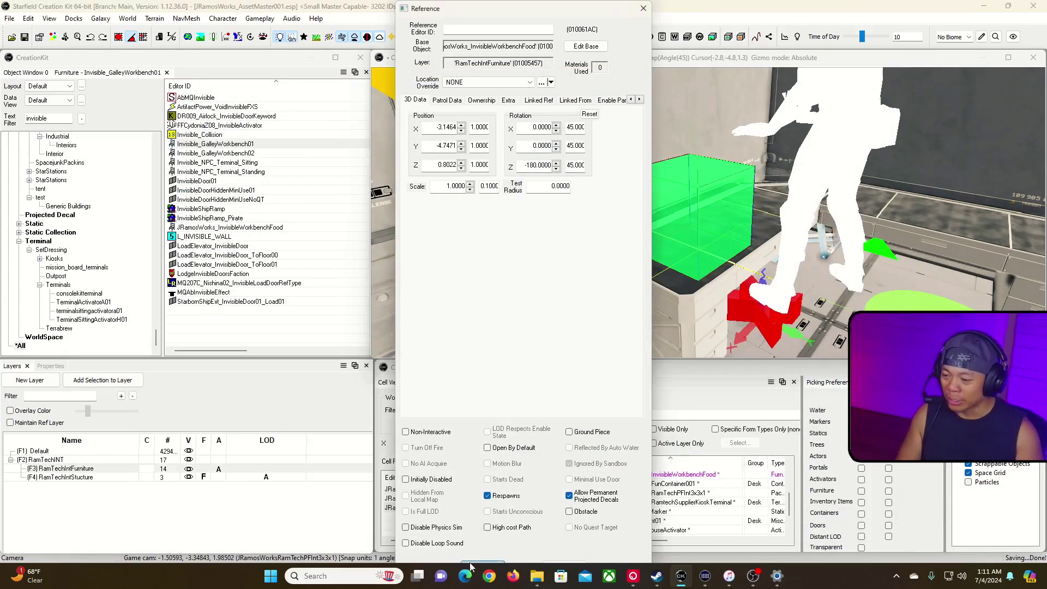
click(691, 221)
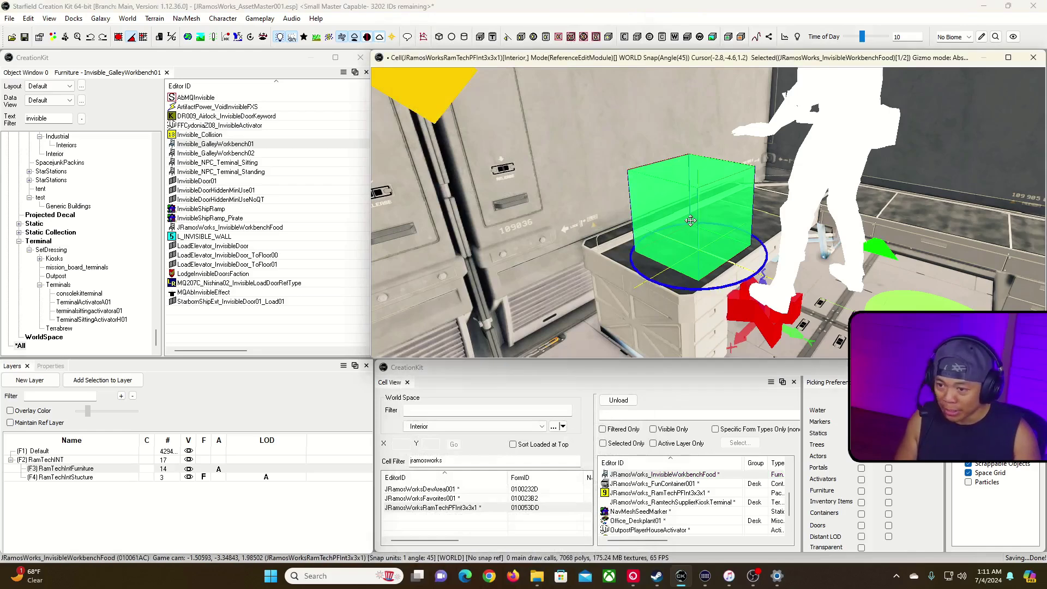
double_click(692, 219)
text(zzzzzzzzzzzzzzzzzzzzzzzzzzz)
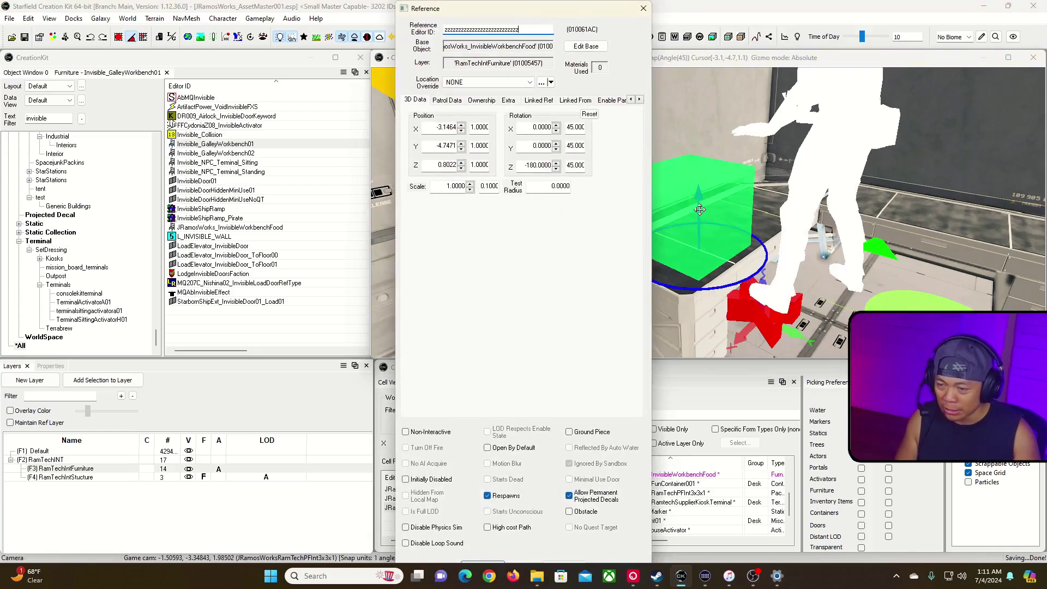
click(644, 9)
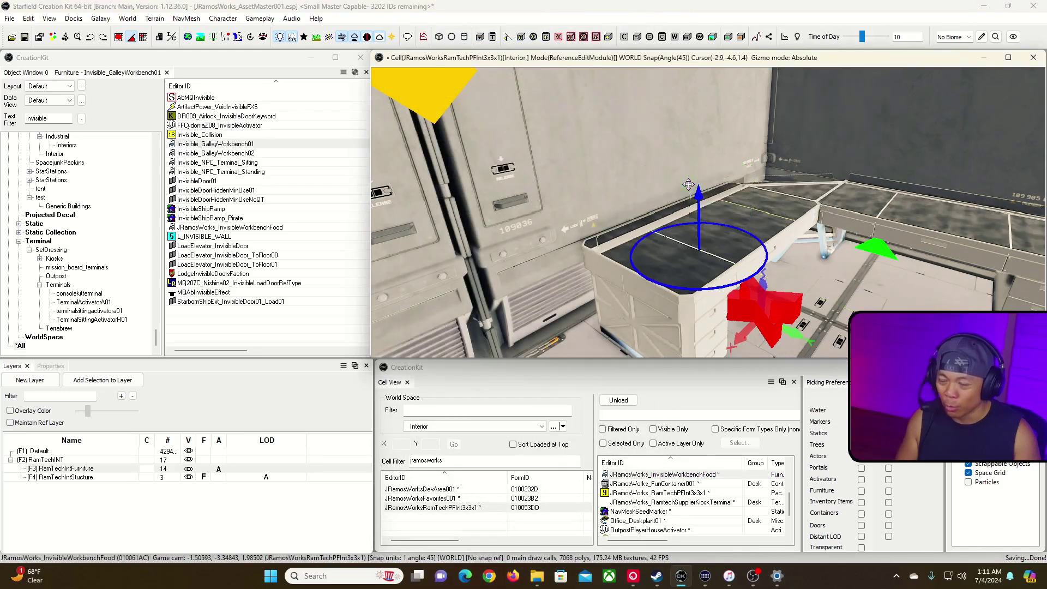
double_click(689, 185)
click(644, 8)
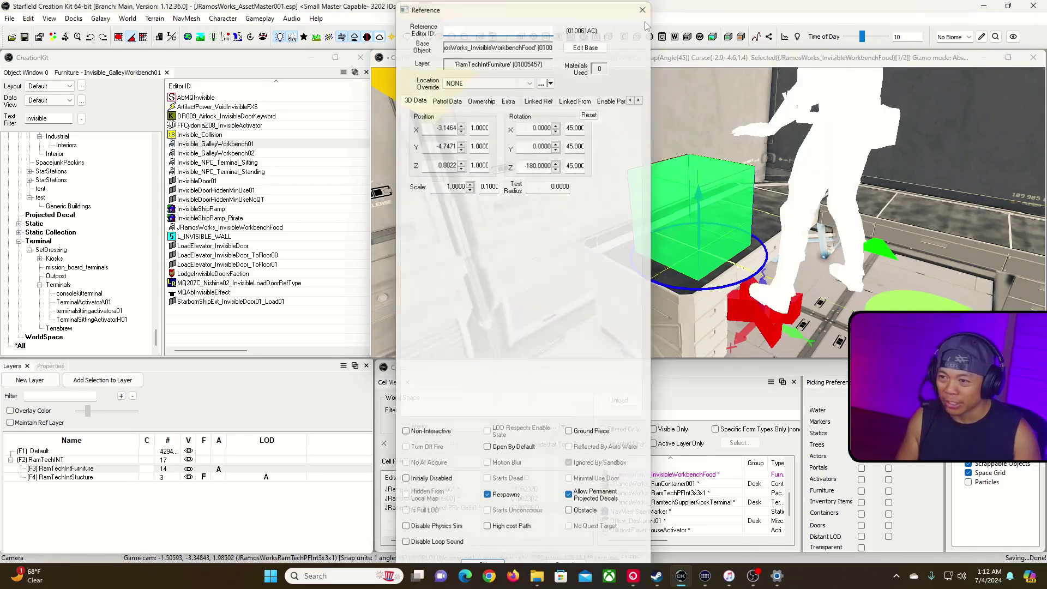
Lower the food workbench so its green trigger box sinks partly into the corner desk's top.
click(679, 195)
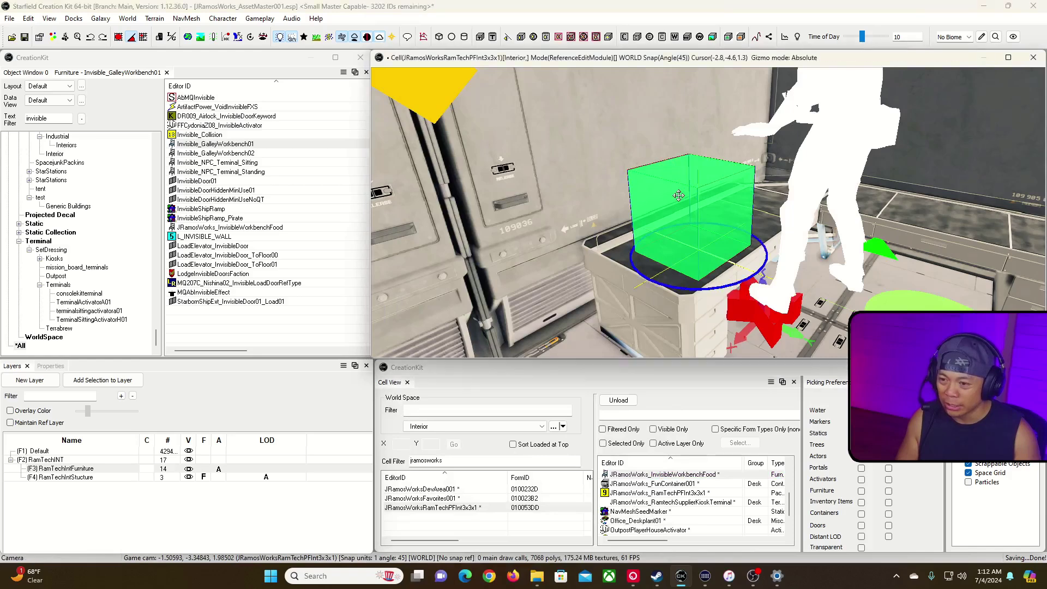
drag(679, 195, 677, 236)
right_drag(676, 198, 717, 208)
key(s)
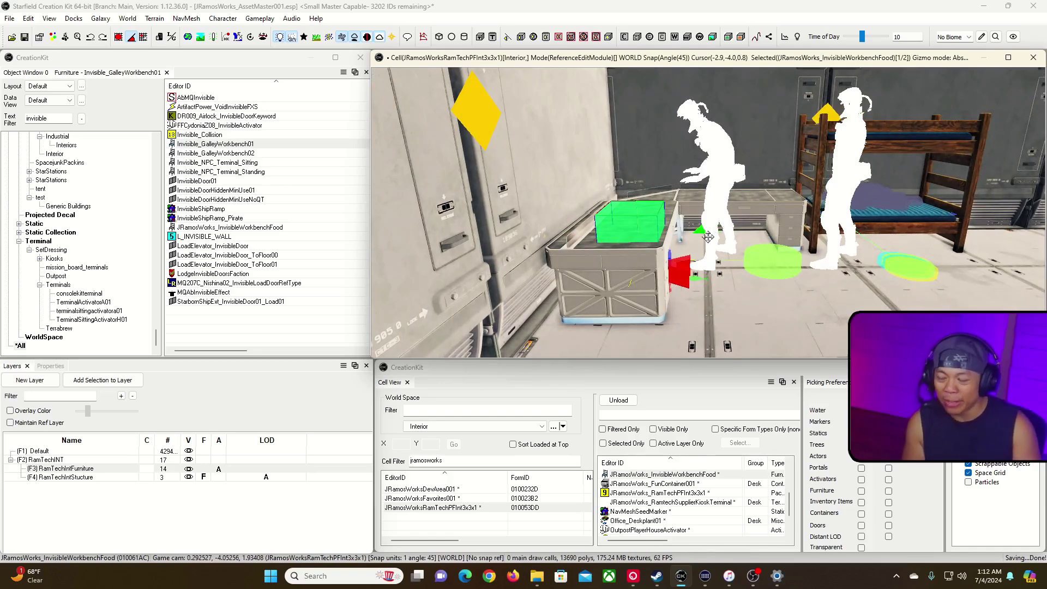
mouse_move(731, 291)
right_down()
mouse_move(742, 277)
mouse_move(738, 309)
mouse_move(731, 295)
right_up()
key(s)
key(w)
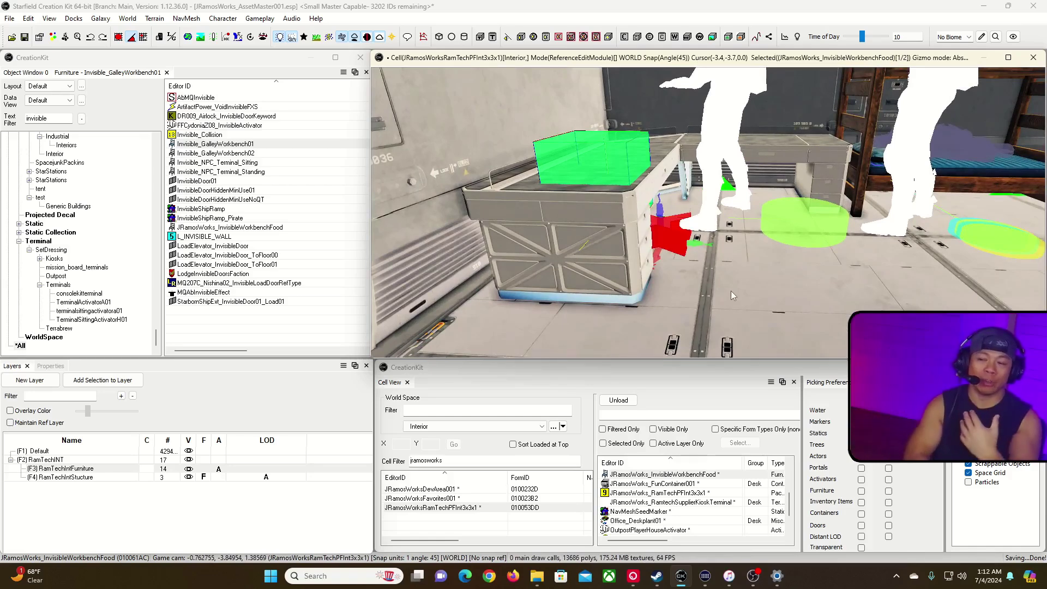
right_drag(737, 296, 739, 296)
key(w)
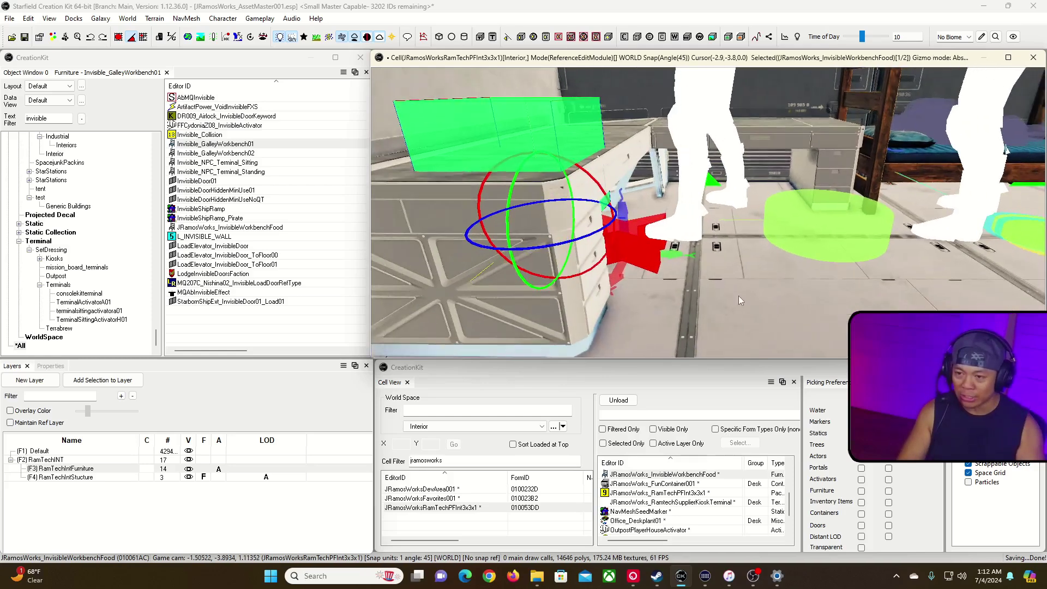
Open the food workbench's base furniture object and set its active marker's Y position to -100 cm.
key(w)
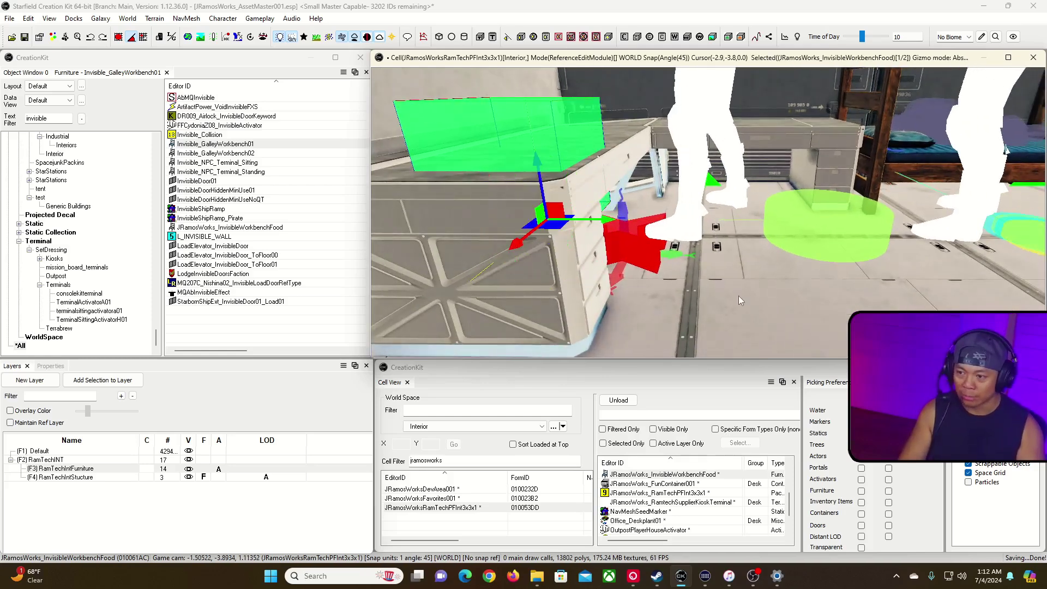
right_drag(739, 296, 740, 301)
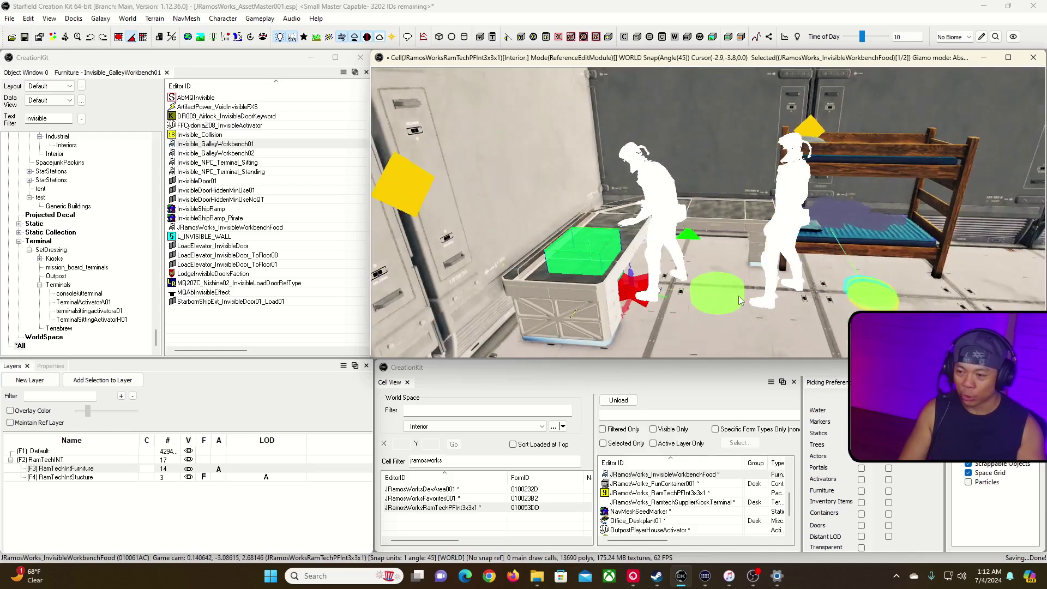
right_click(601, 256)
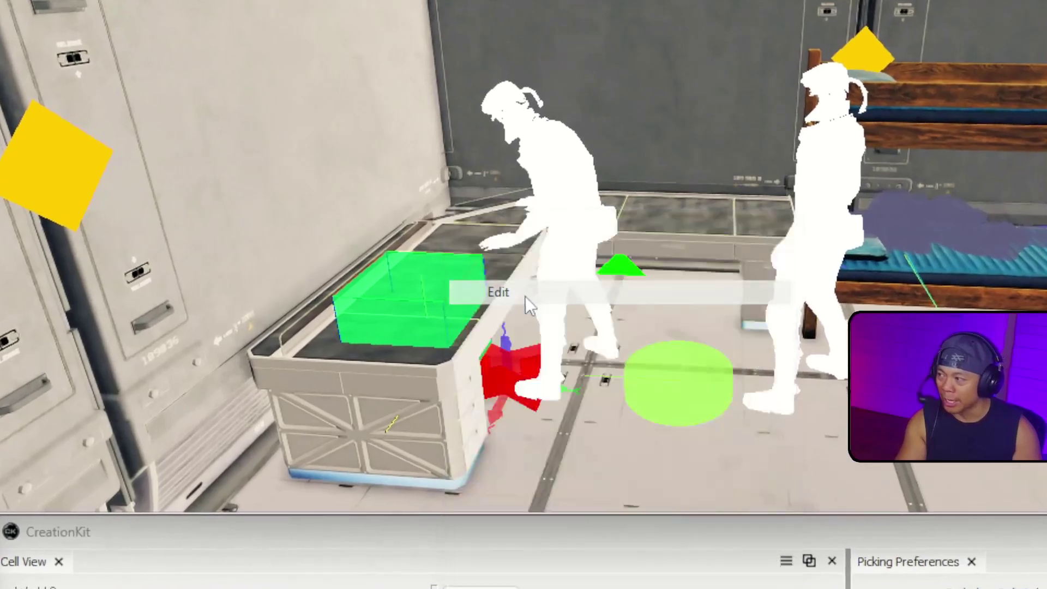
click(526, 296)
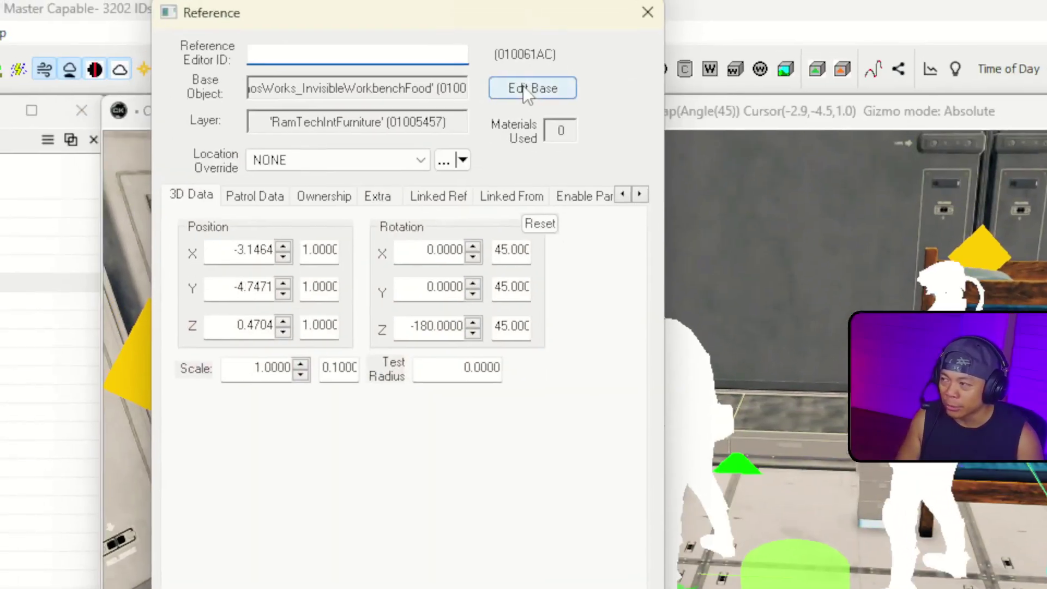
click(508, 40)
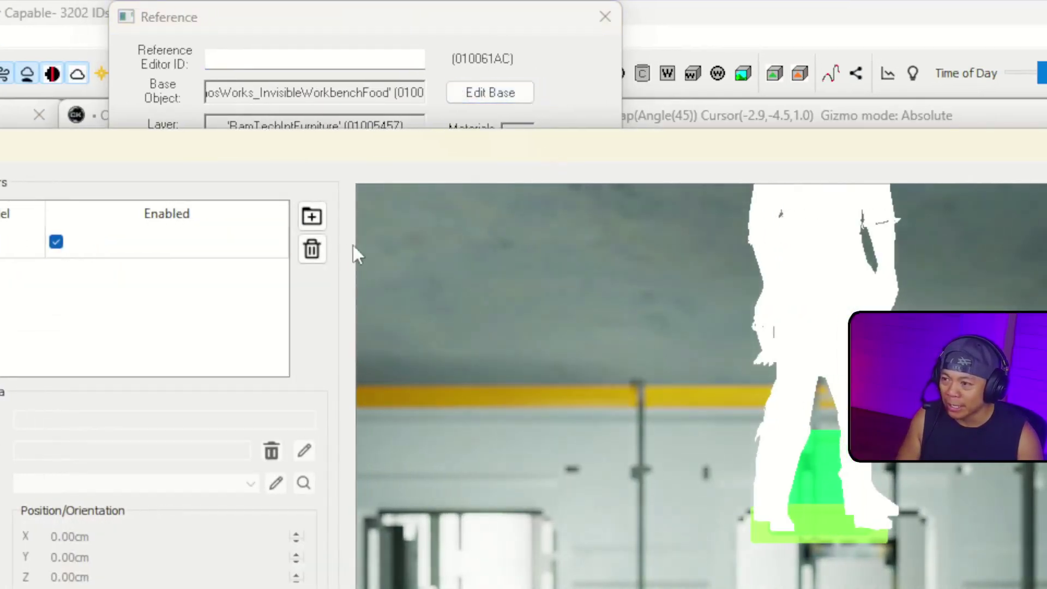
middle_drag(837, 372, 687, 495)
drag(604, 308, 443, 289)
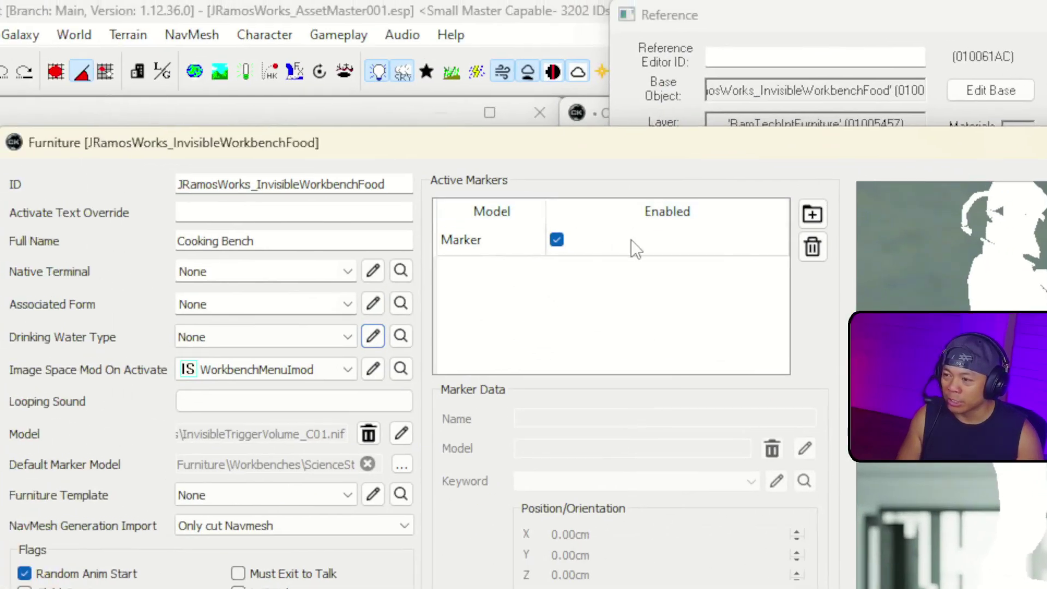
click(518, 243)
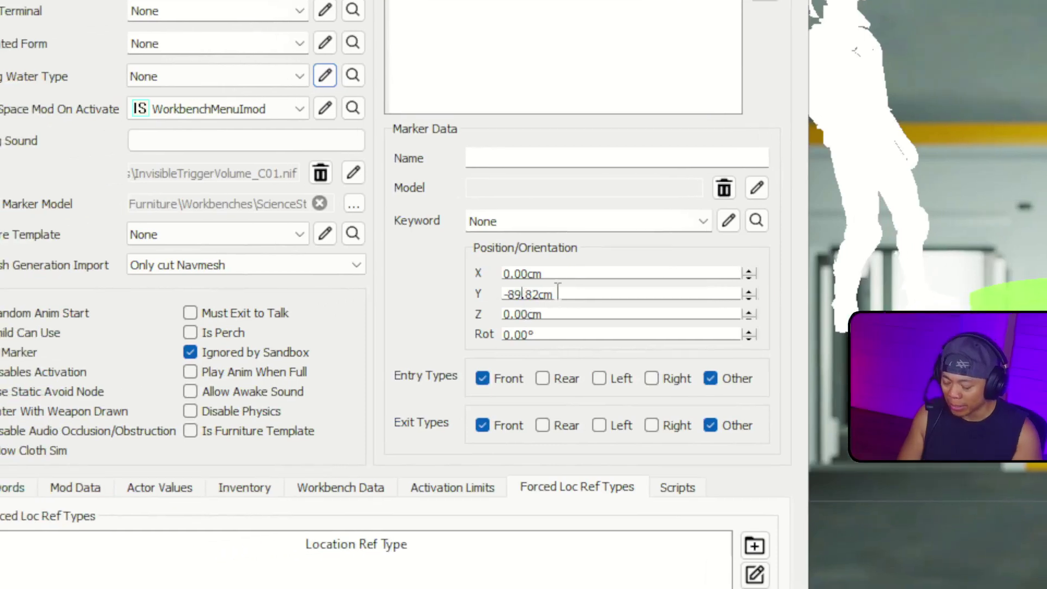
key(BackSpace)
key(BackSpace)
text(100)
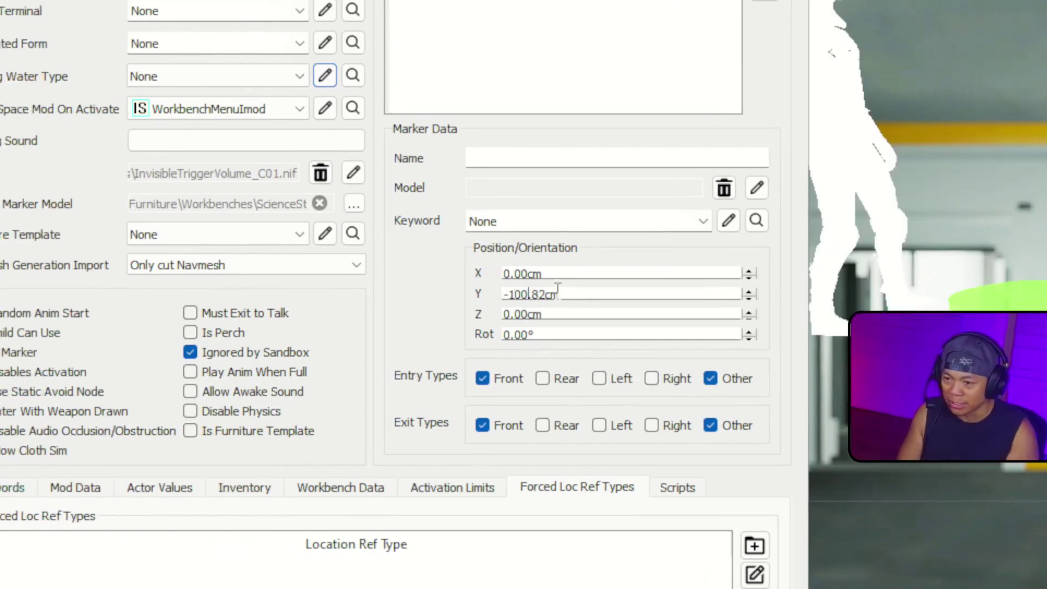
key(BackSpace)
key(BackSpace)
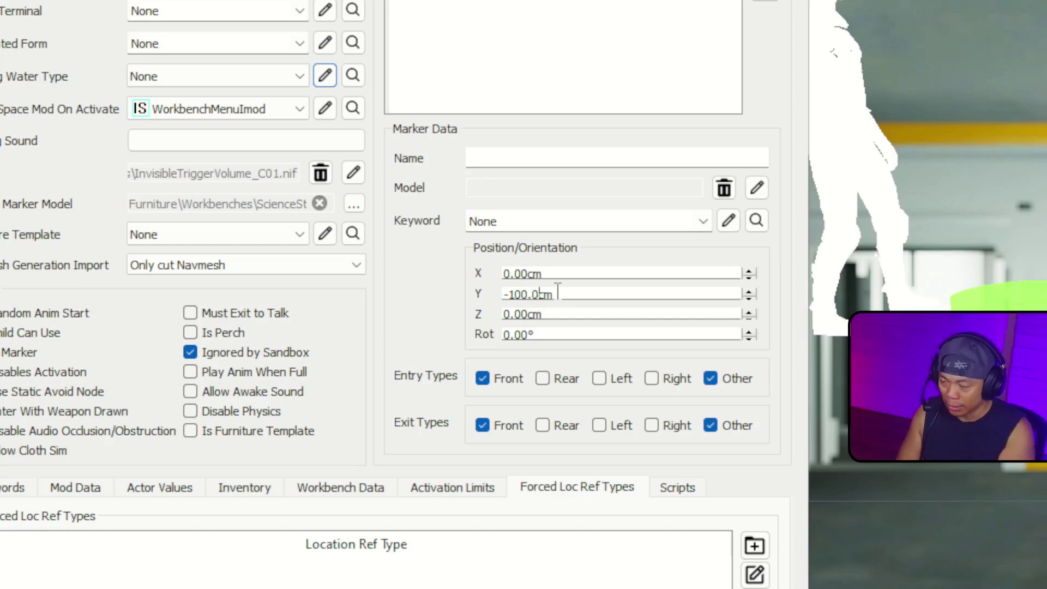
Set the marker's Z position to -50 cm and accept the furniture and reference settings.
click(513, 314)
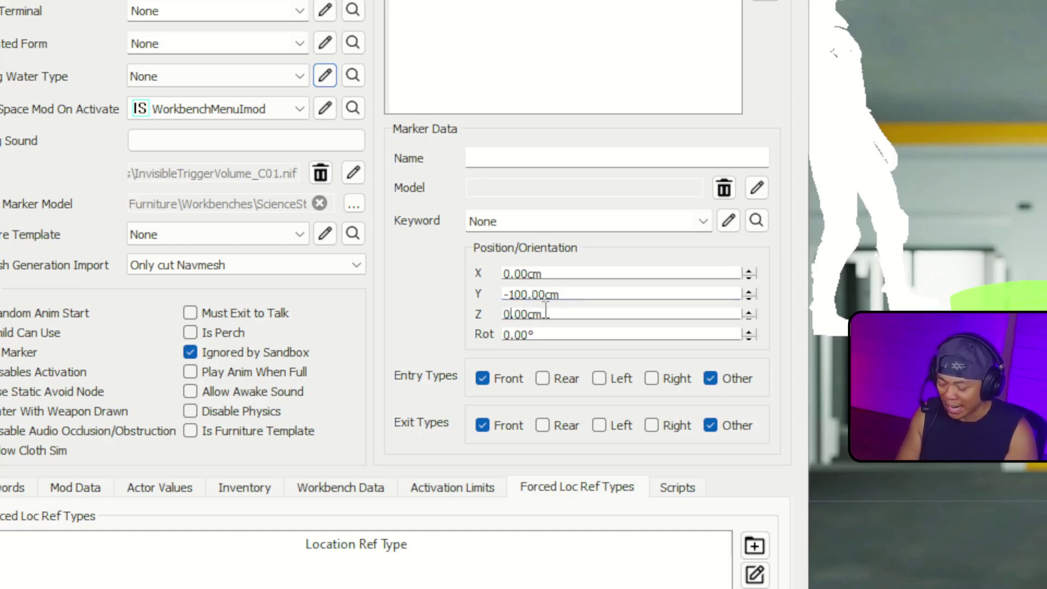
text(-50)
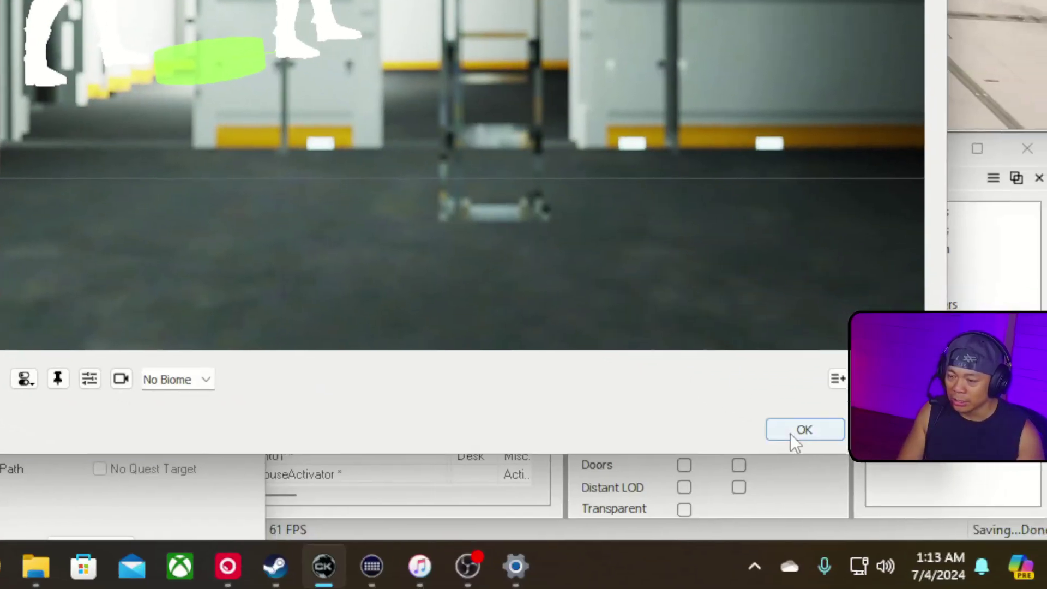
click(884, 464)
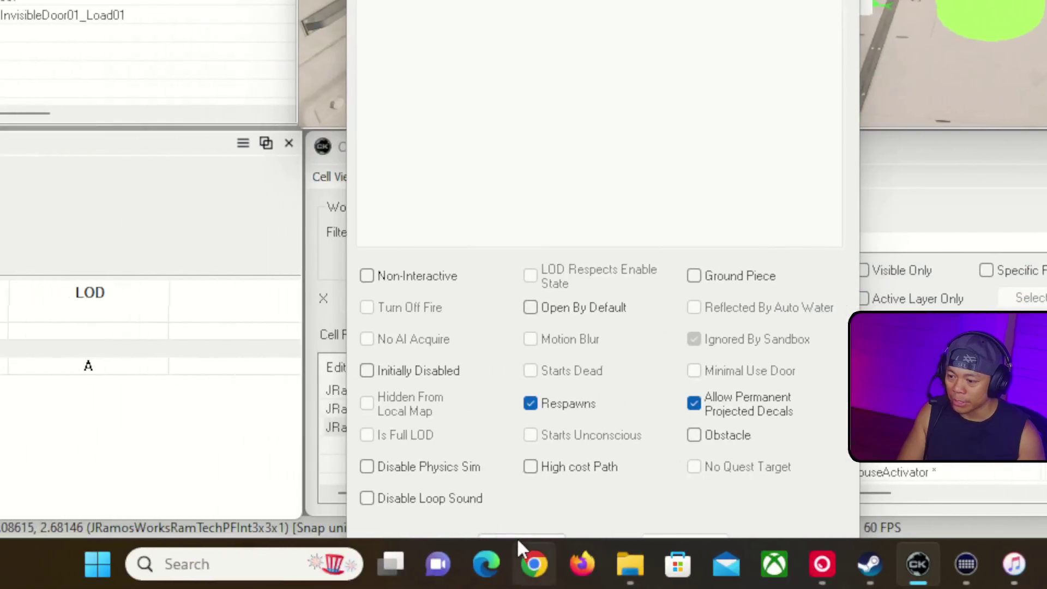
click(525, 531)
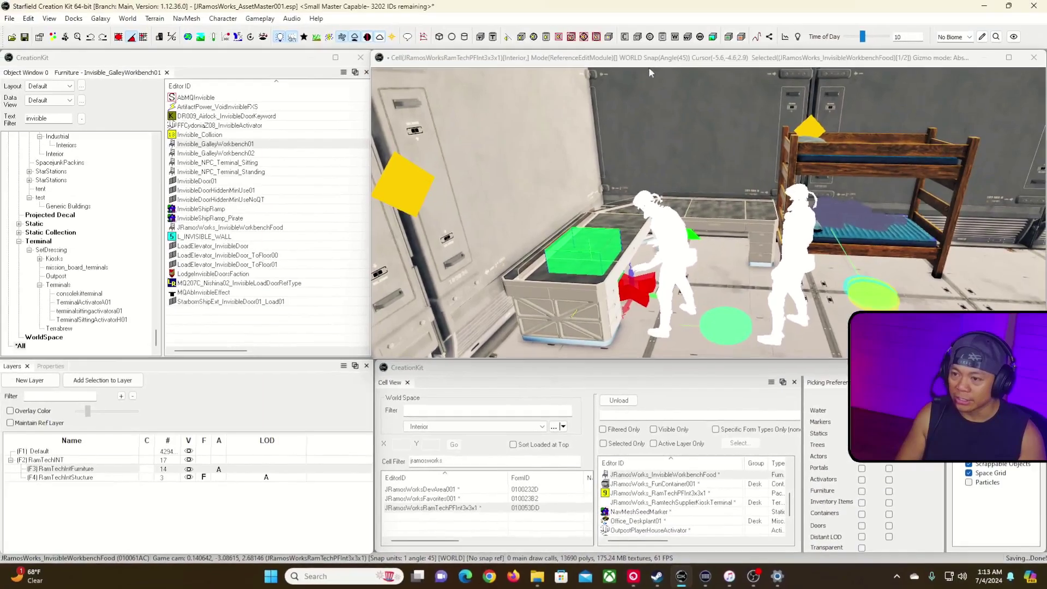
Reopen the food workbench's base object, set its marker's Z position to -45 cm, and accept the furniture and reference settings.
click(614, 6)
right_drag(616, 137, 647, 180)
right_drag(649, 273, 712, 256)
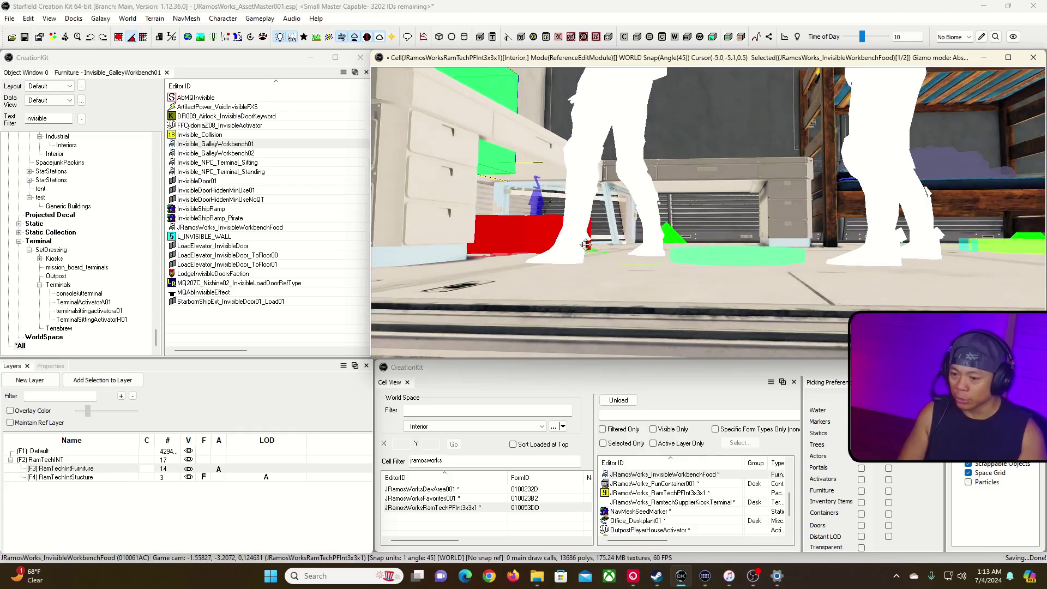
right_click(674, 476)
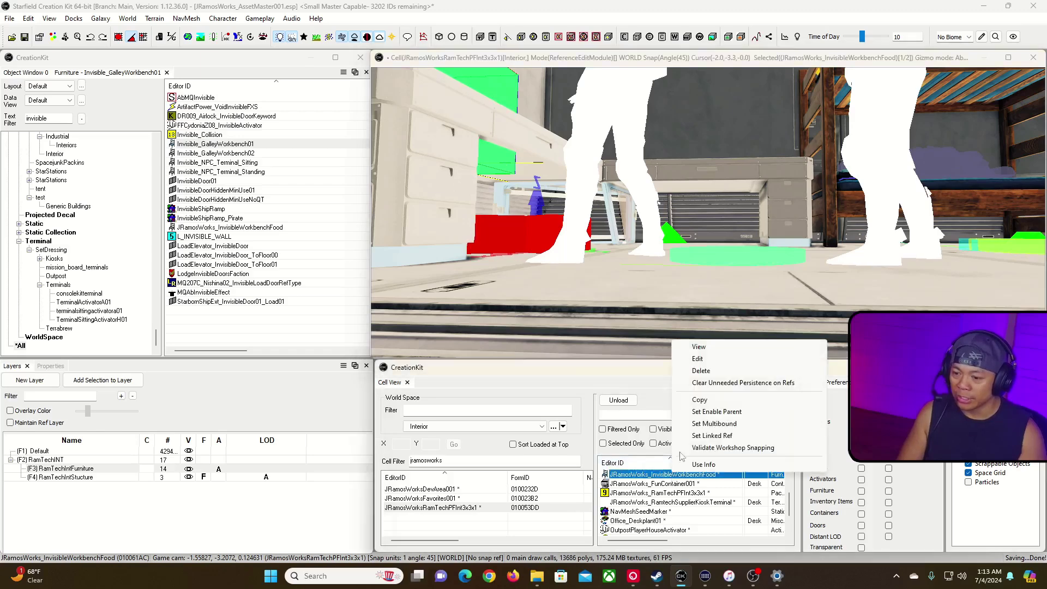
click(704, 360)
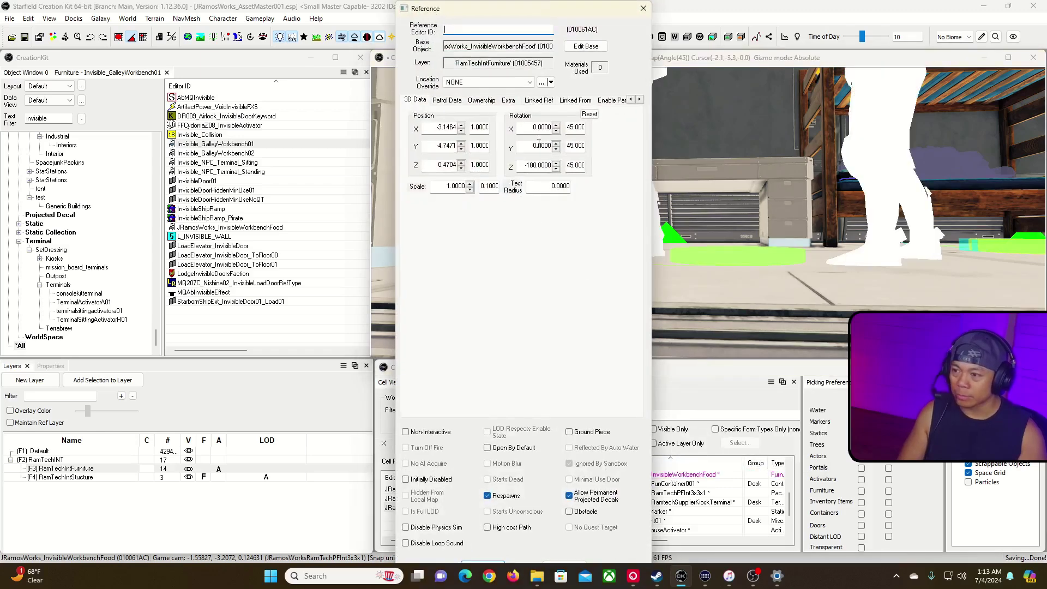
click(586, 47)
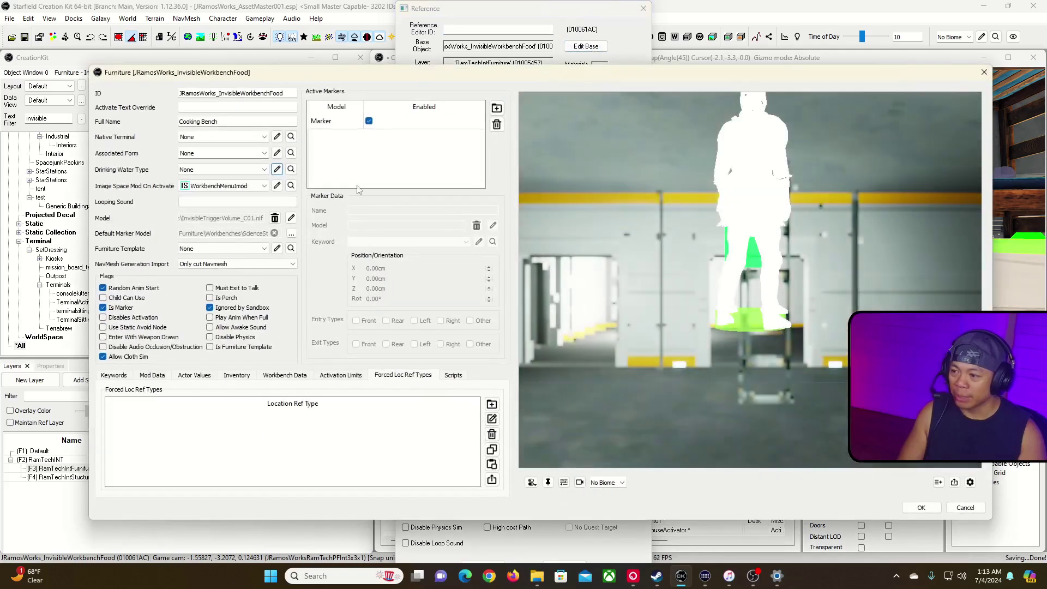
click(418, 121)
click(375, 289)
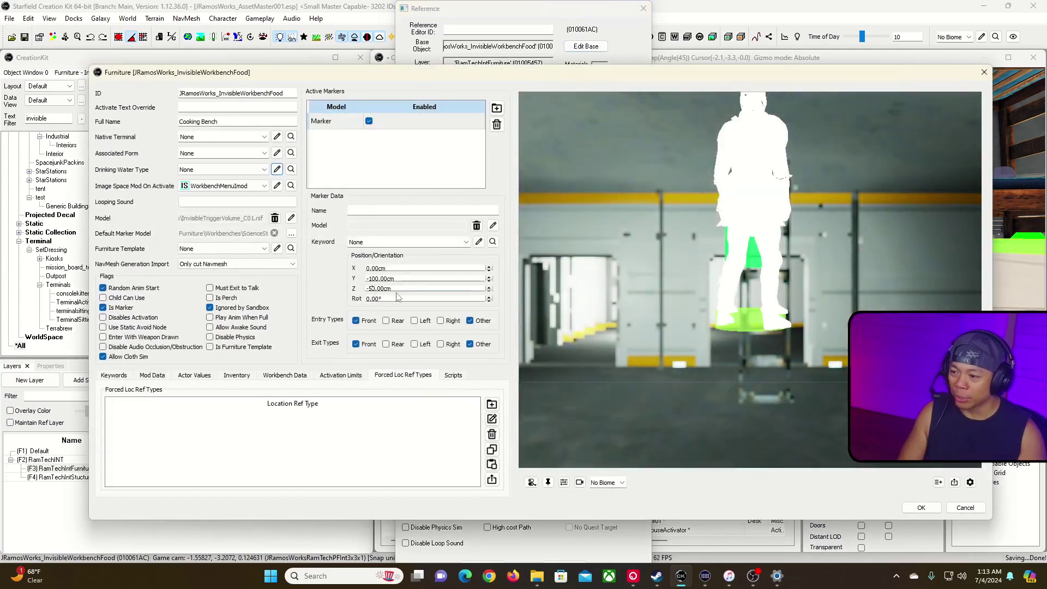
key(BackSpace)
key(BackSpace)
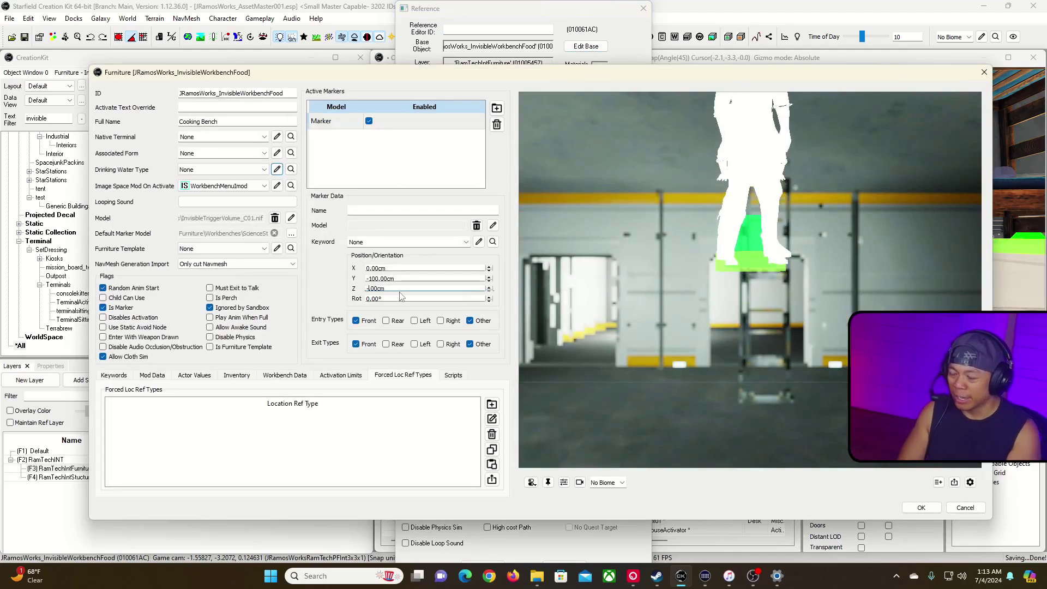
text(45)
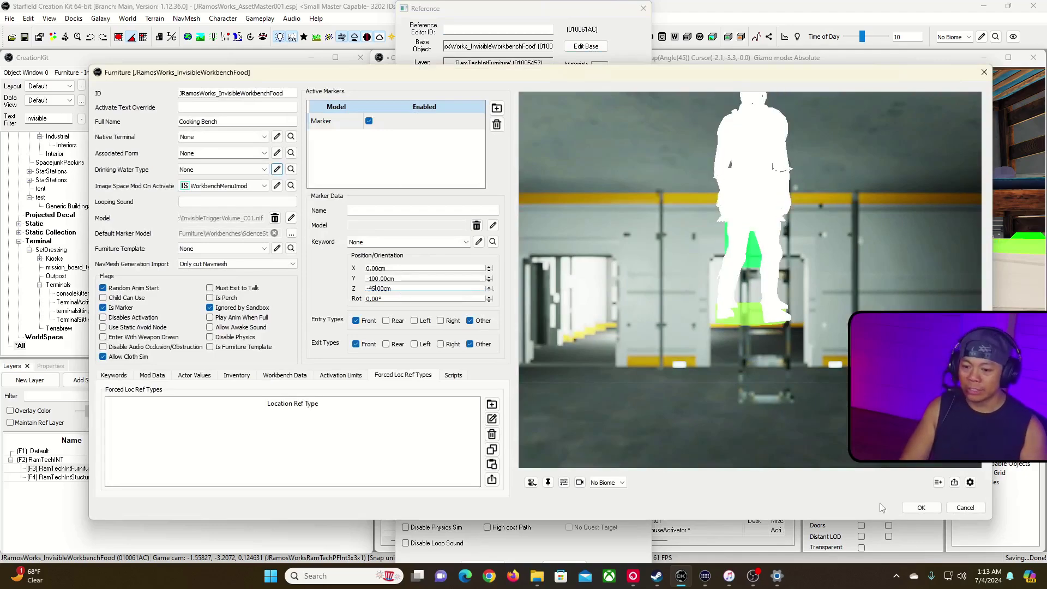
click(911, 507)
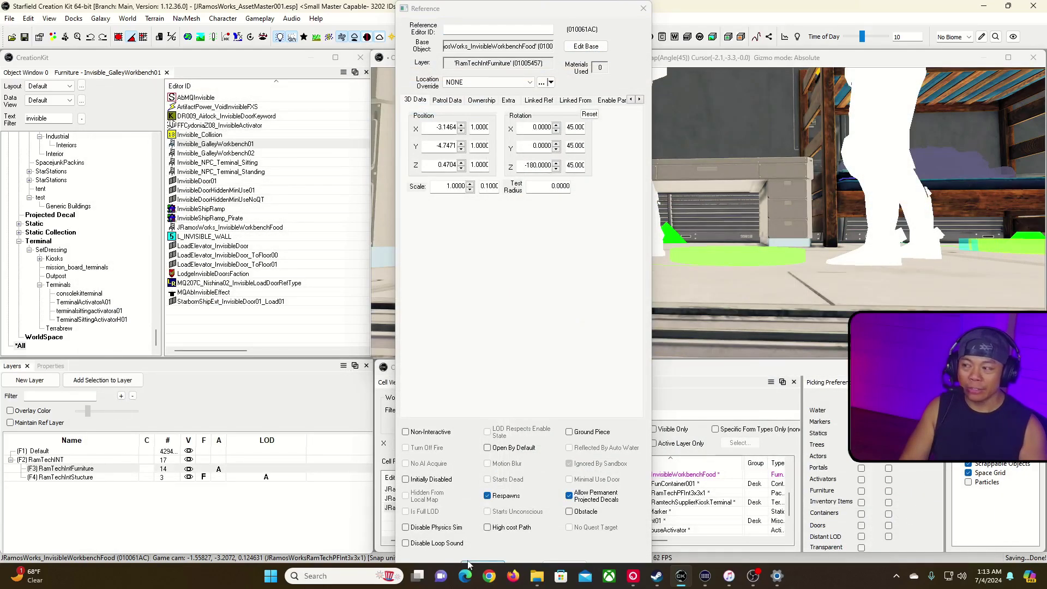
click(468, 564)
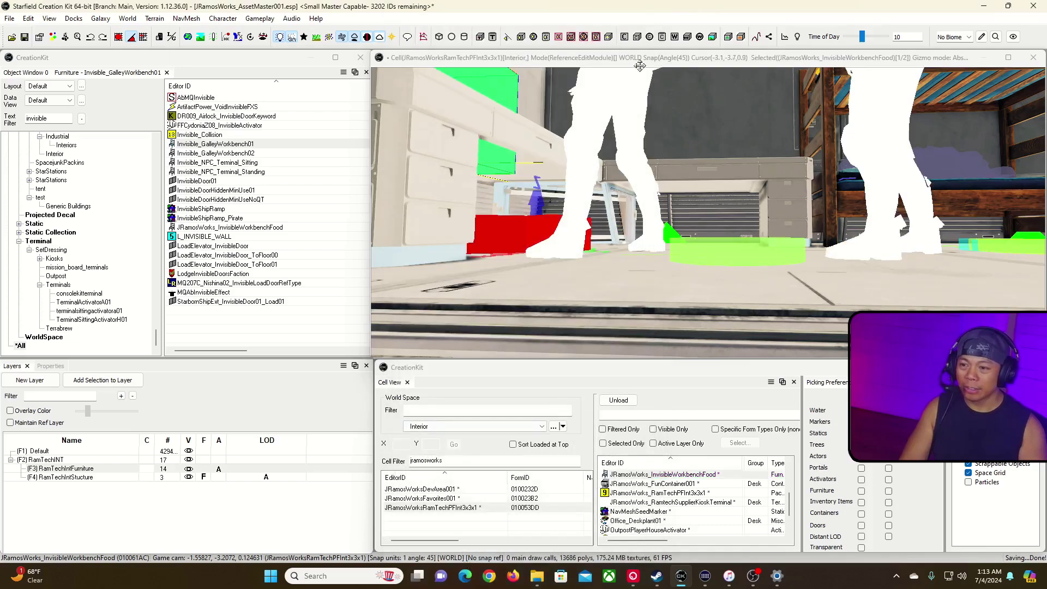
right_drag(682, 130, 700, 173)
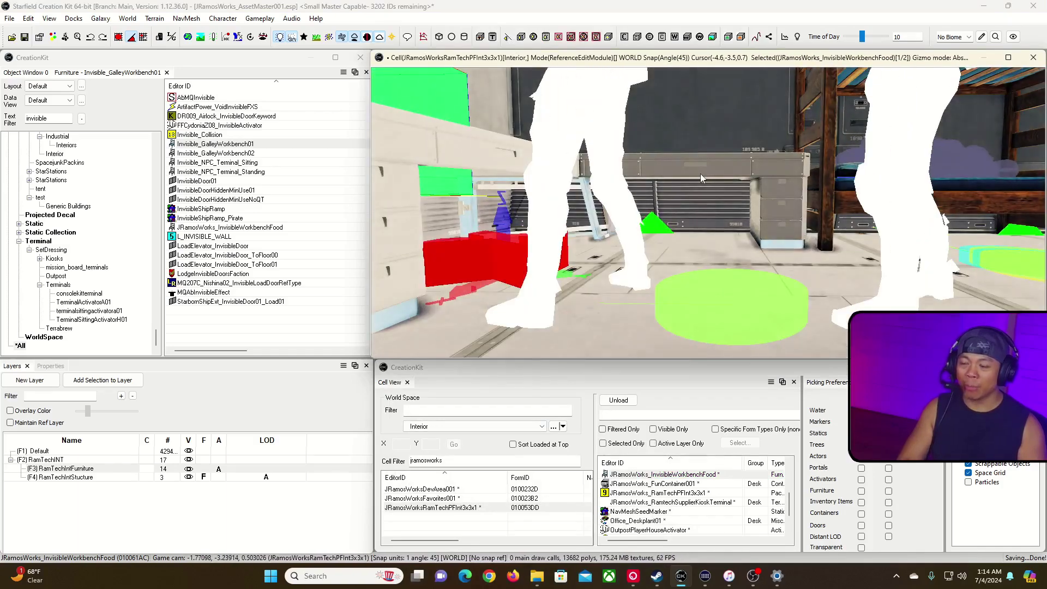
click(229, 145)
right_click(229, 145)
click(528, 153)
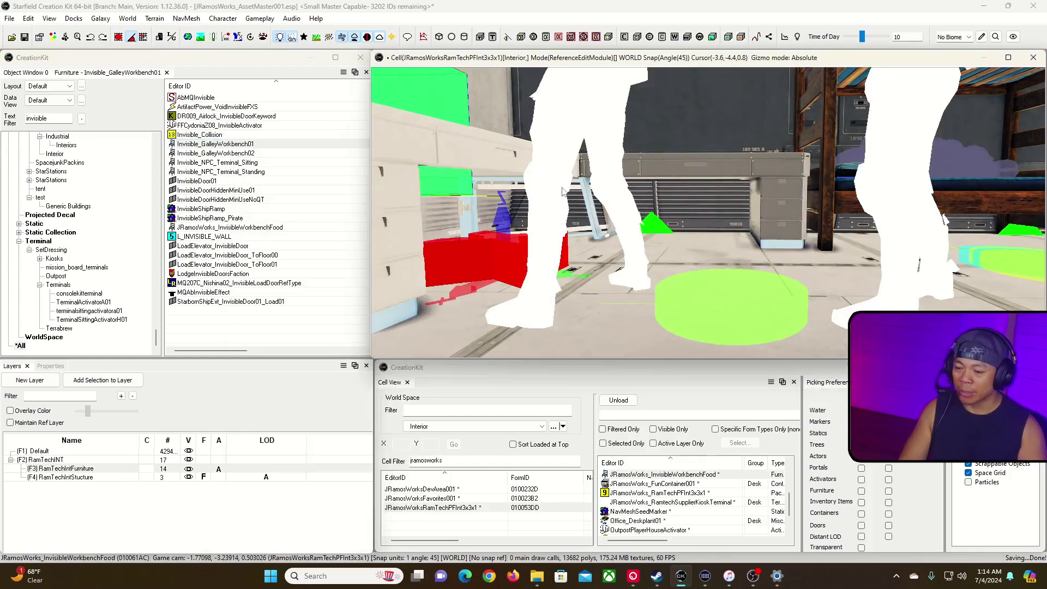
In the food workbench's base object, set the marker's Z position to -40 cm and accept the furniture and reference settings.
click(650, 474)
right_click(652, 474)
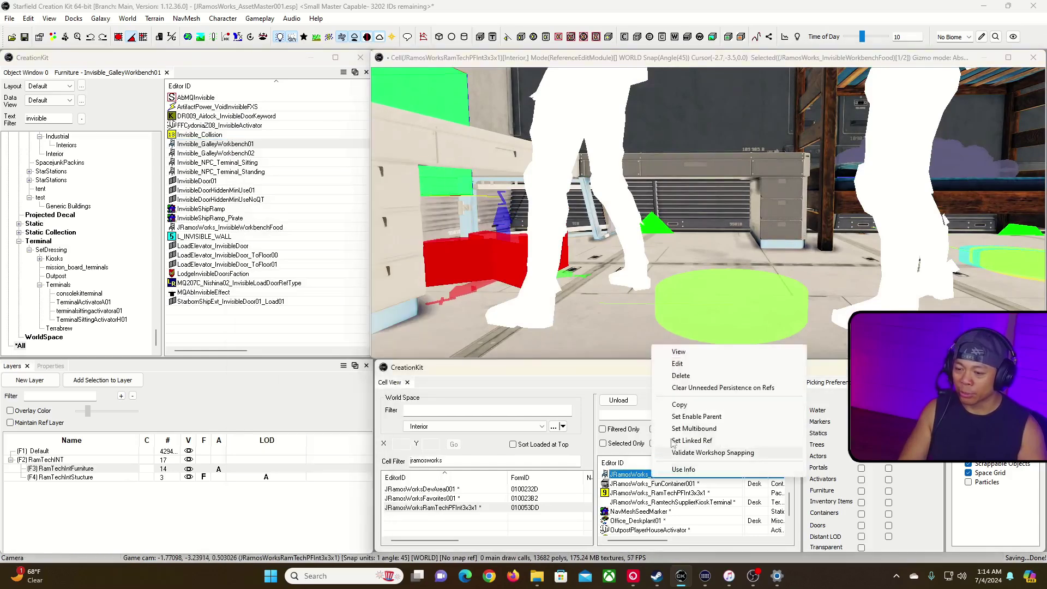
click(684, 364)
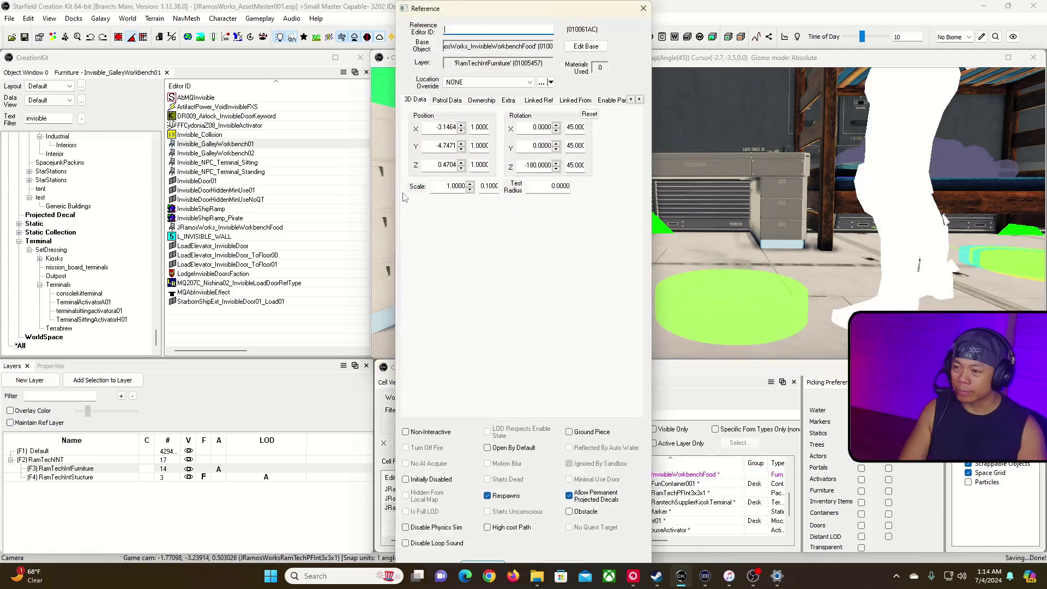
click(579, 47)
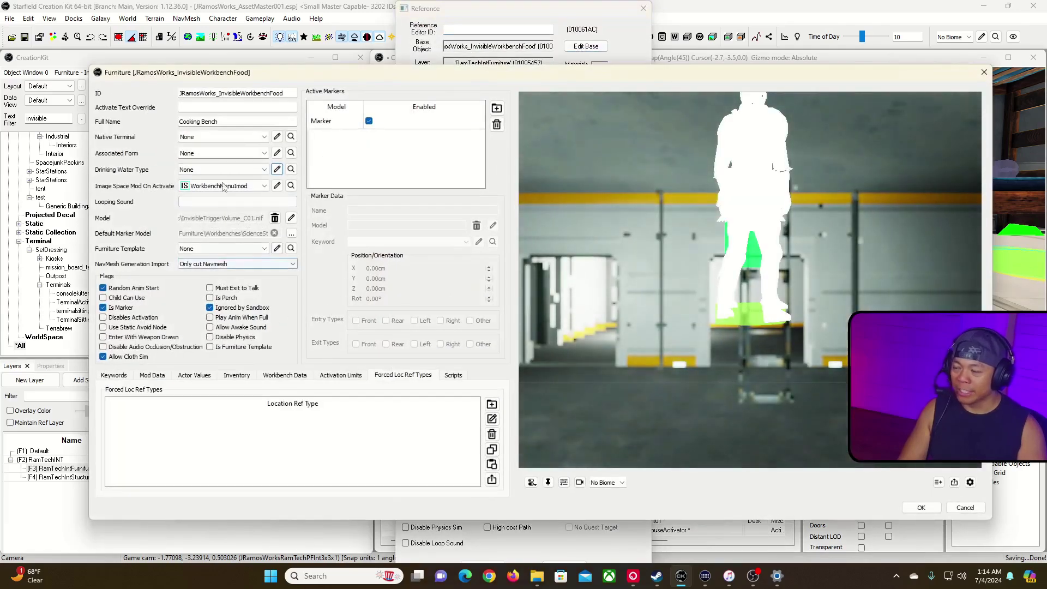
click(407, 122)
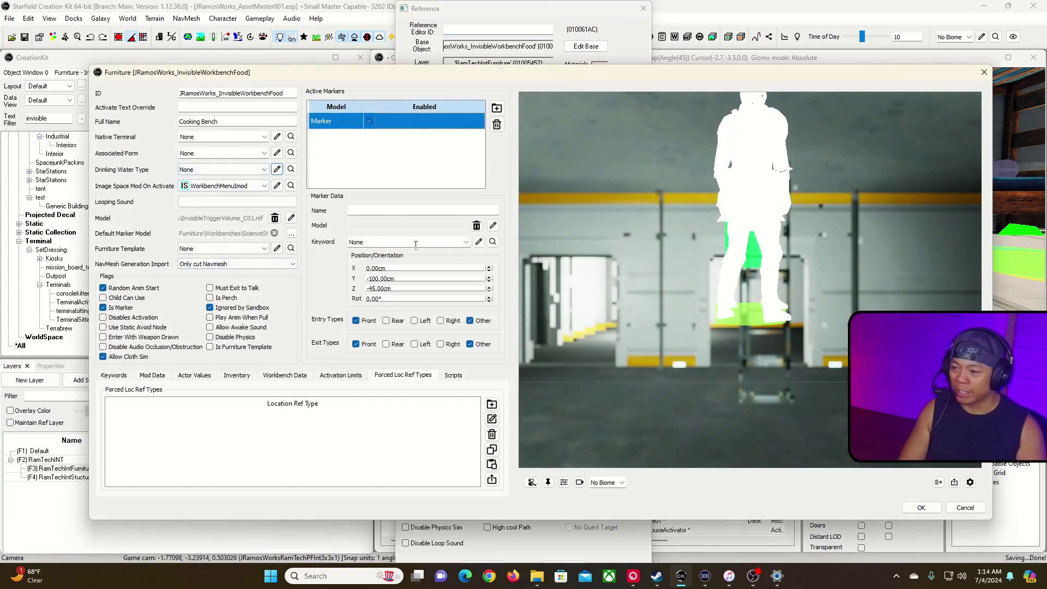
click(379, 288)
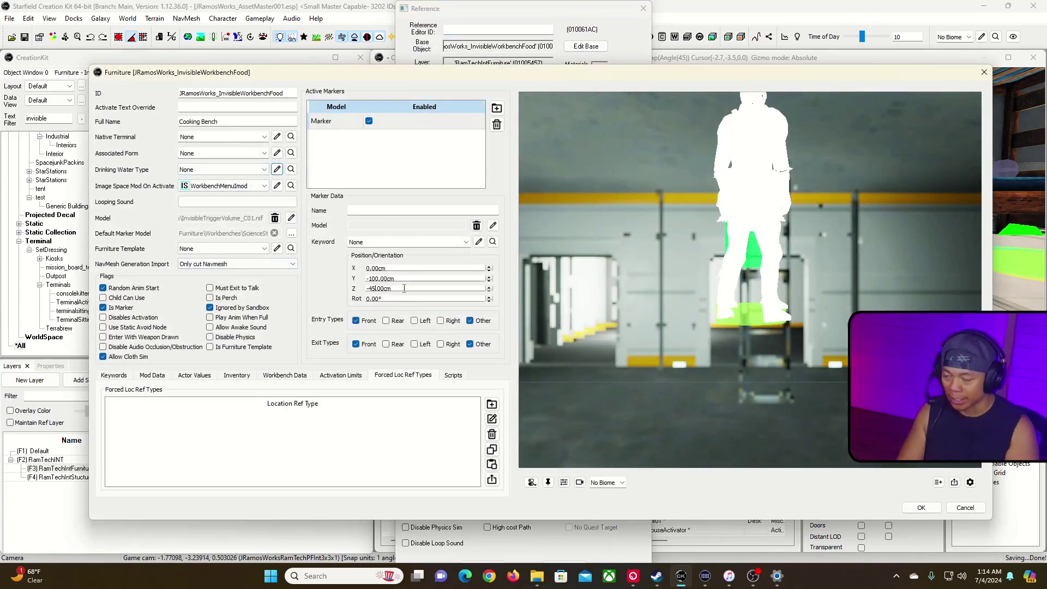
key(BackSpace)
text(0)
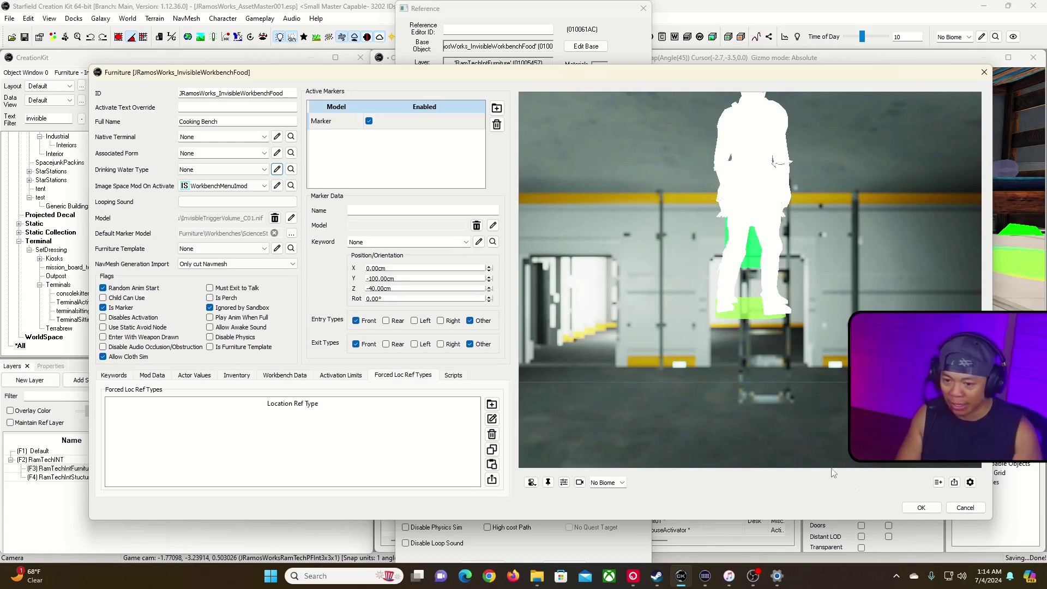
click(921, 508)
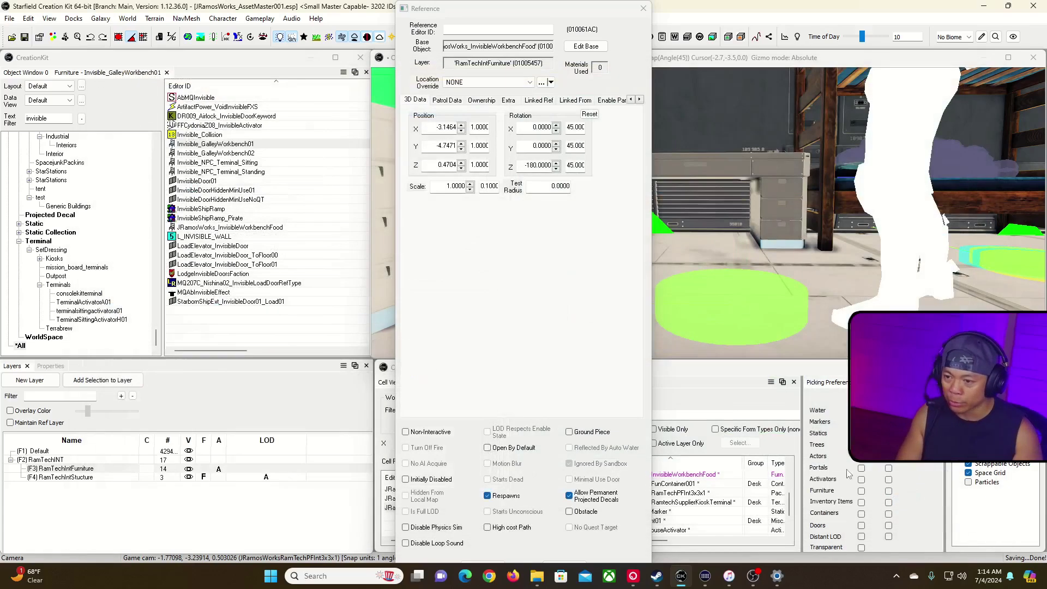
click(477, 565)
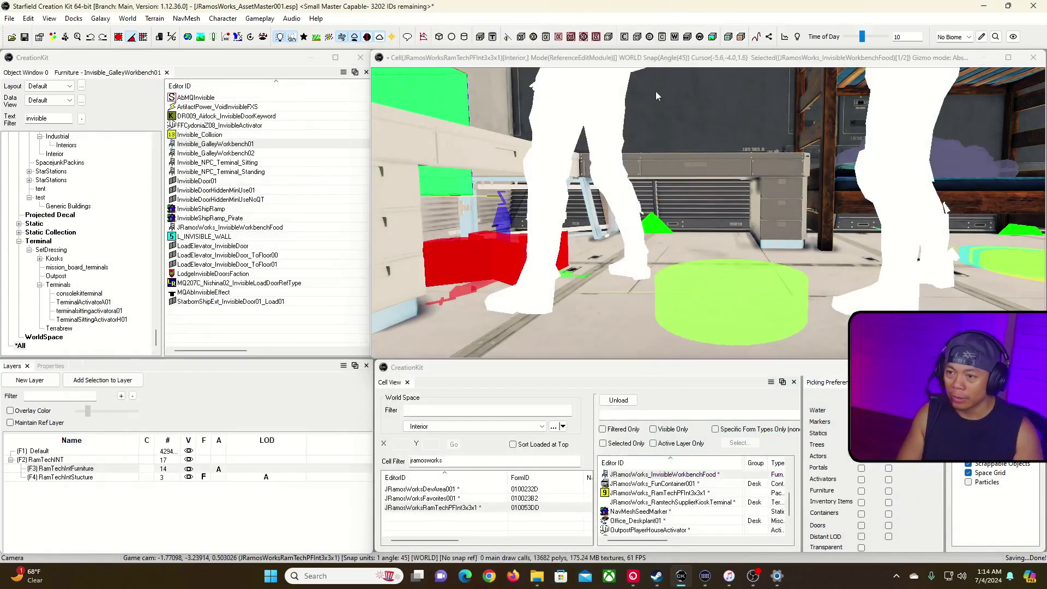
Examine the placement of the cooking bench's marker figures and trigger box around the corner desk from several angles.
click(674, 59)
key(grave)
key(s)
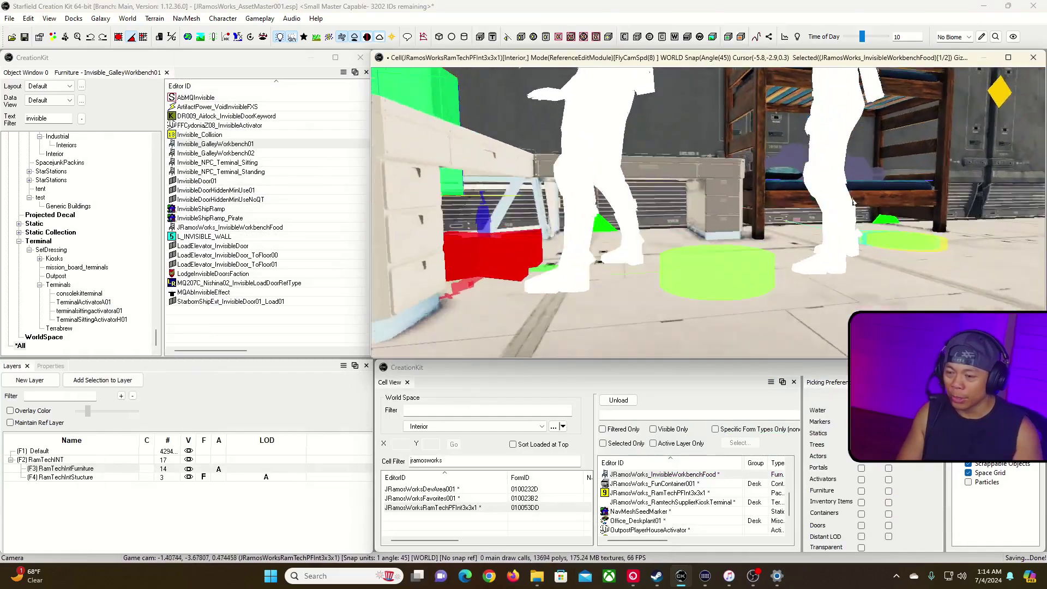
key(s)
key(s)
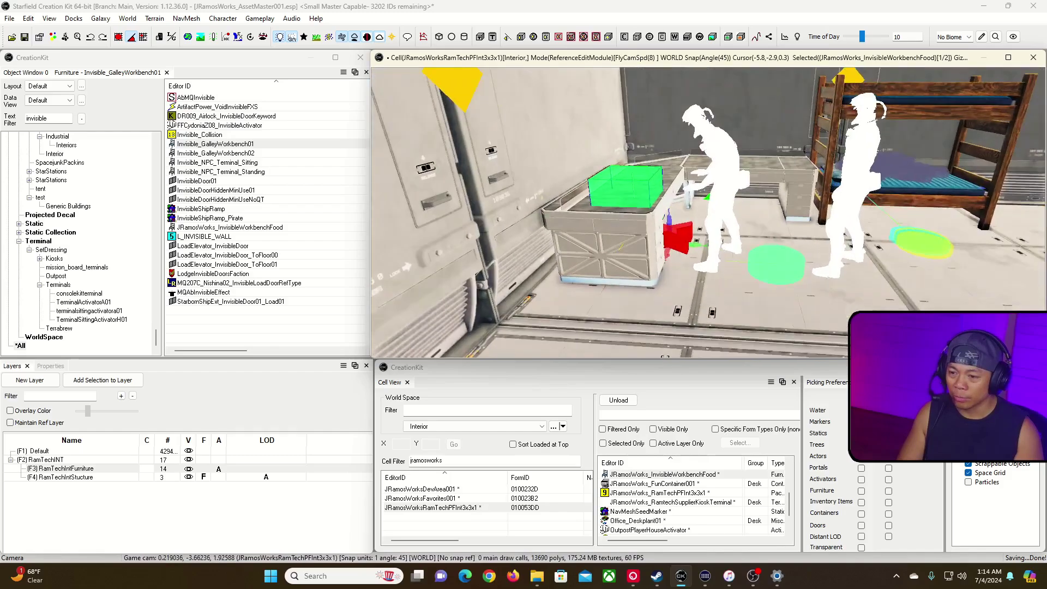
key(w)
key(d)
key(d)
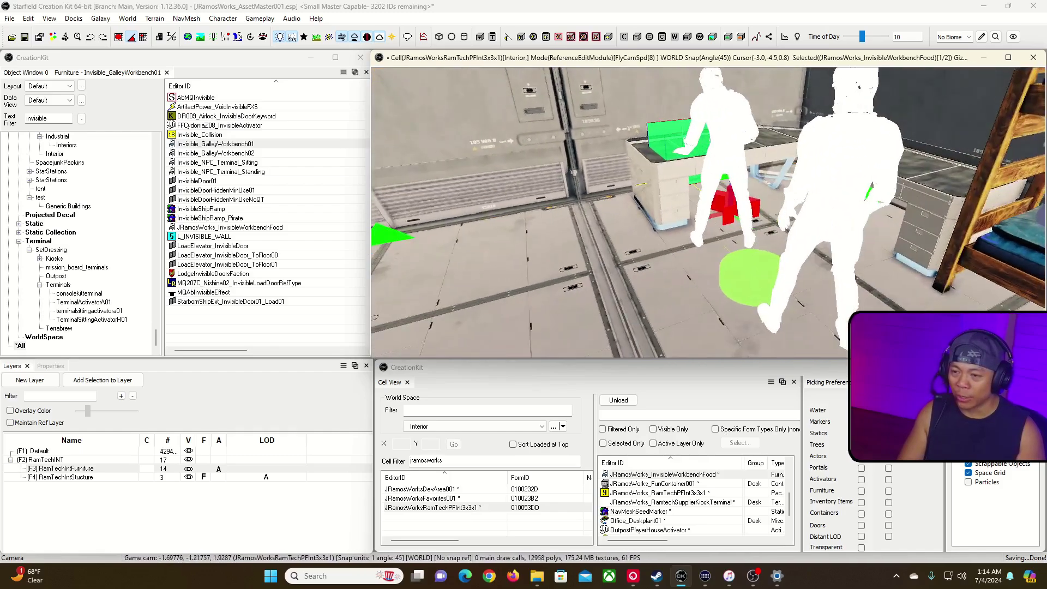
Duplicate the invisible food workbench and move the copy along the wall, away from the corner desk.
key(s)
key(shift+f)
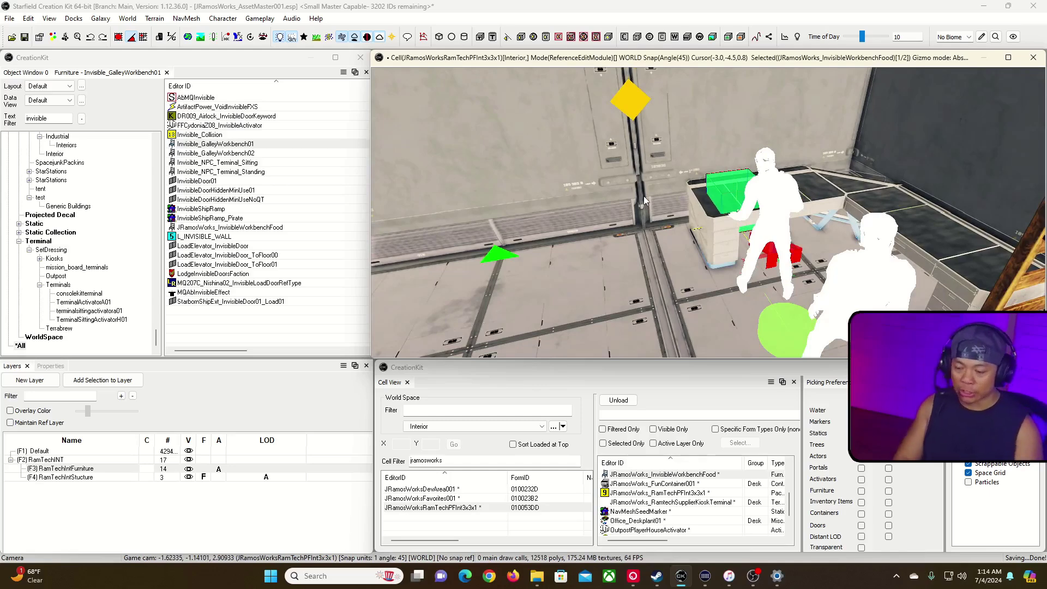
right_click(715, 189)
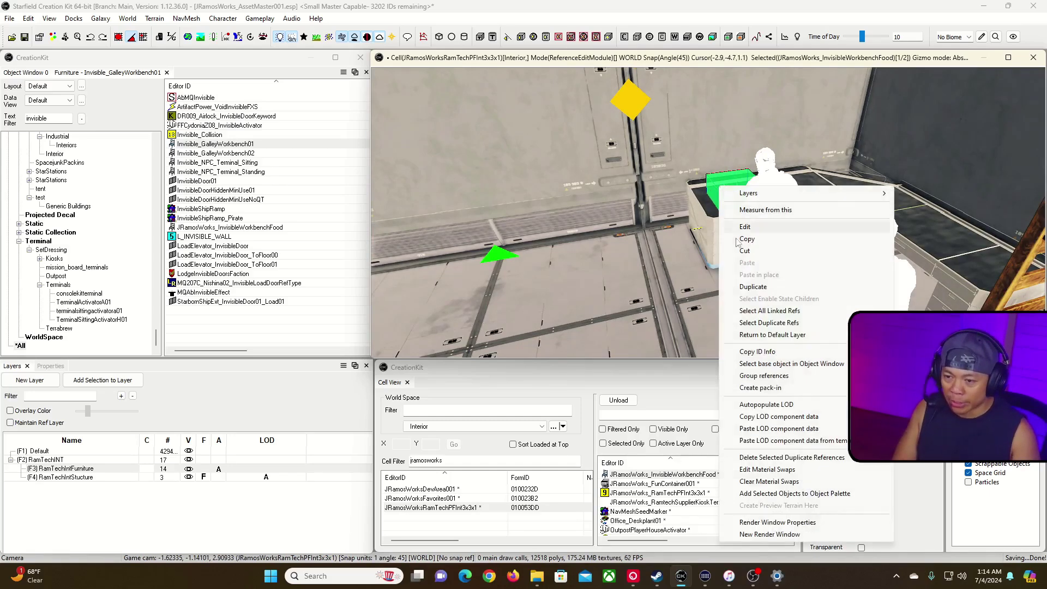
click(754, 287)
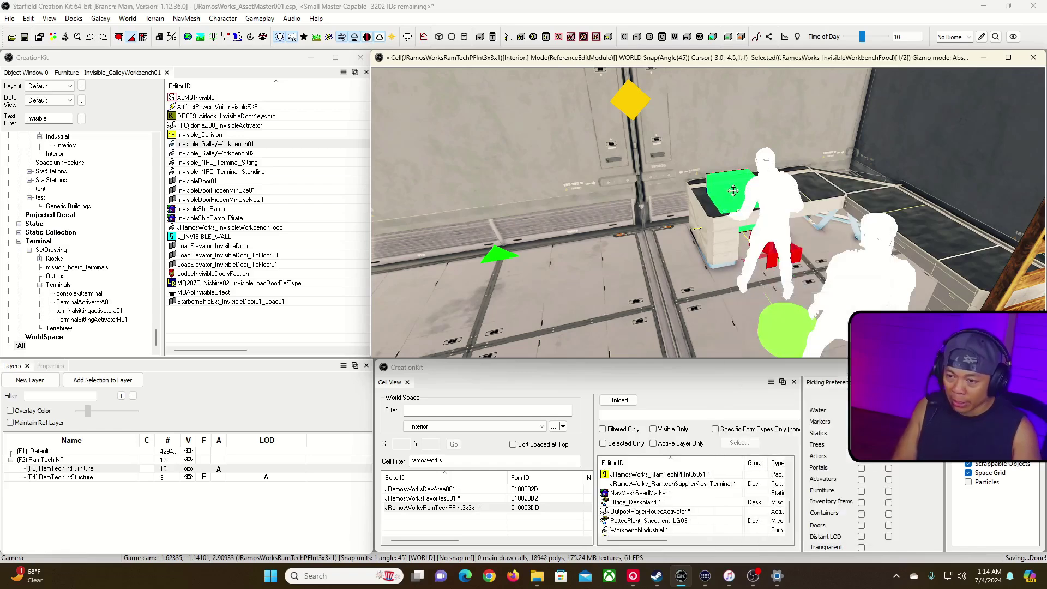
drag(733, 191, 633, 213)
key(Delete)
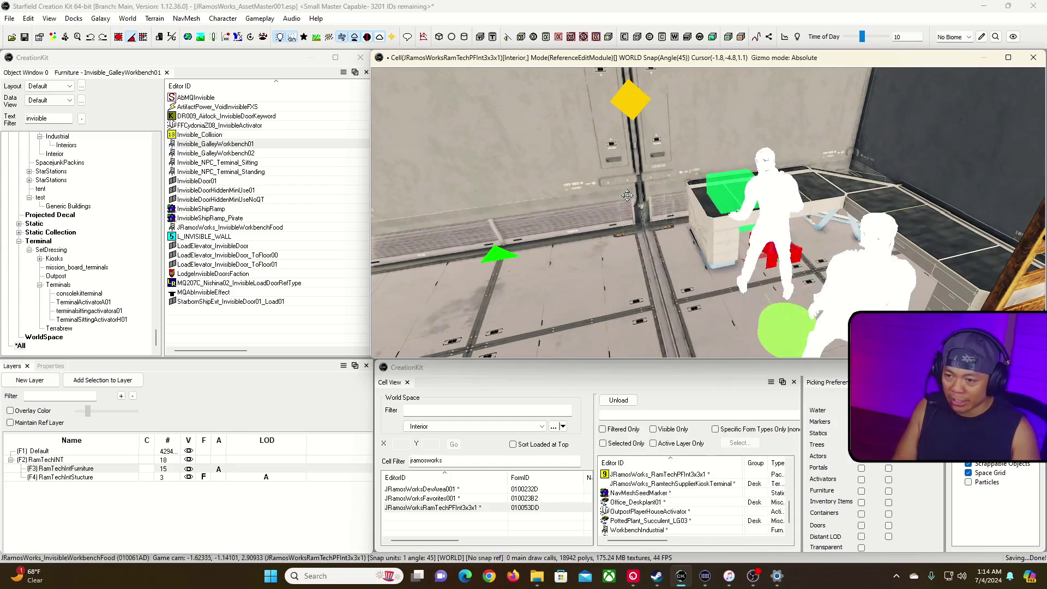
Open the duplicated workbench's base object and change its ID to JRamosWorks_InvisibleWorkbenchWeapon.
double_click(627, 195)
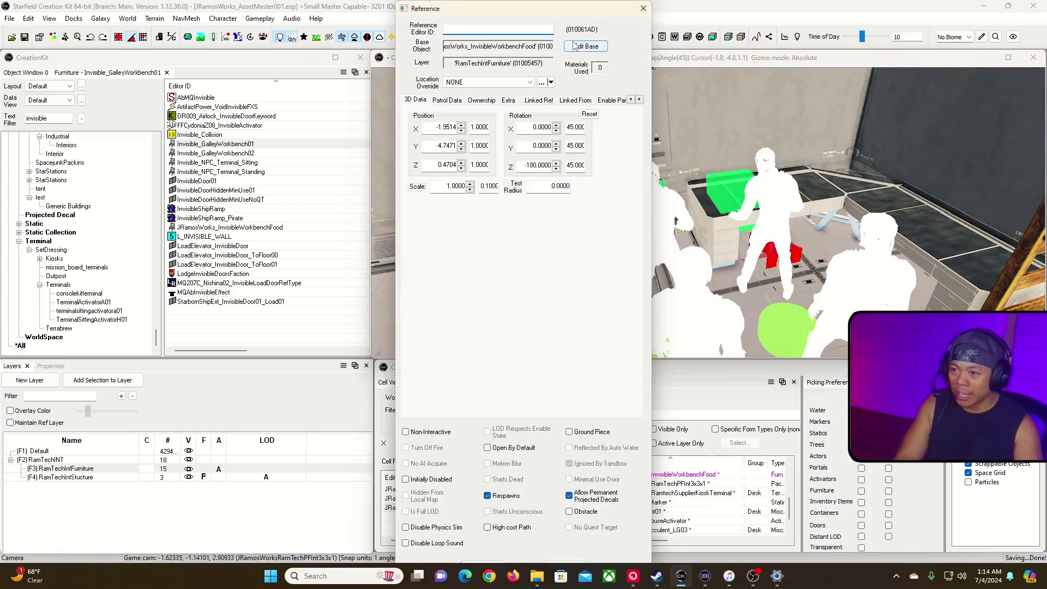
click(586, 46)
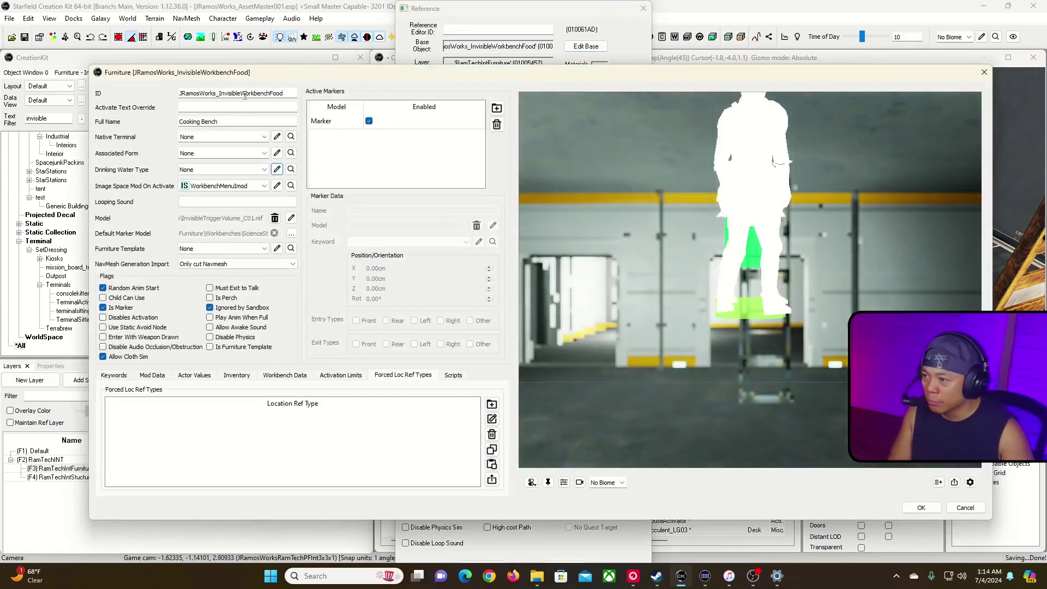
double_click(244, 93)
click(263, 92)
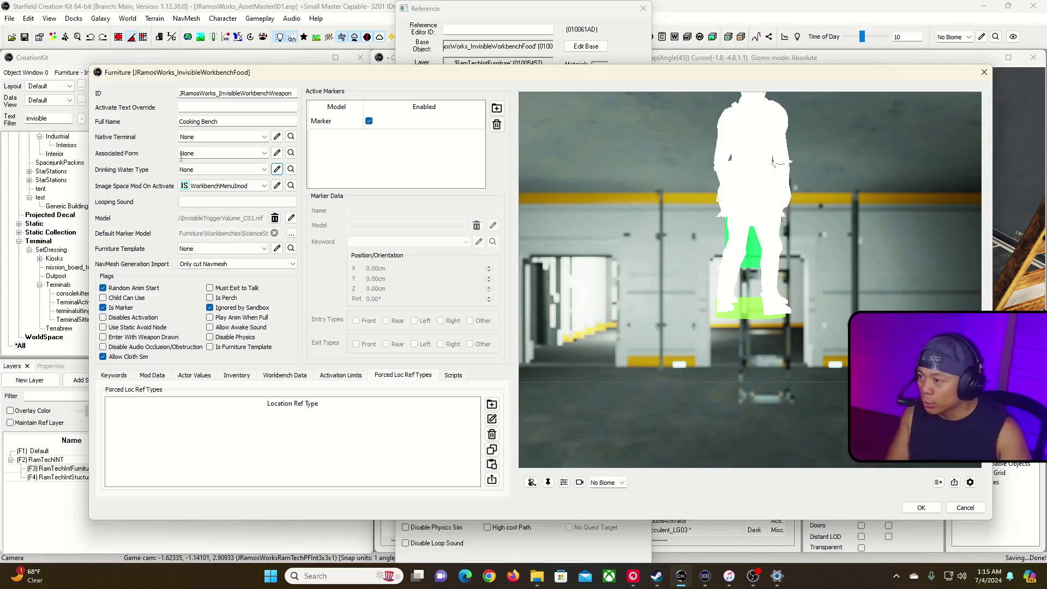
Remove WorkbenchCookingKeyword from the furniture's keywords.
click(113, 376)
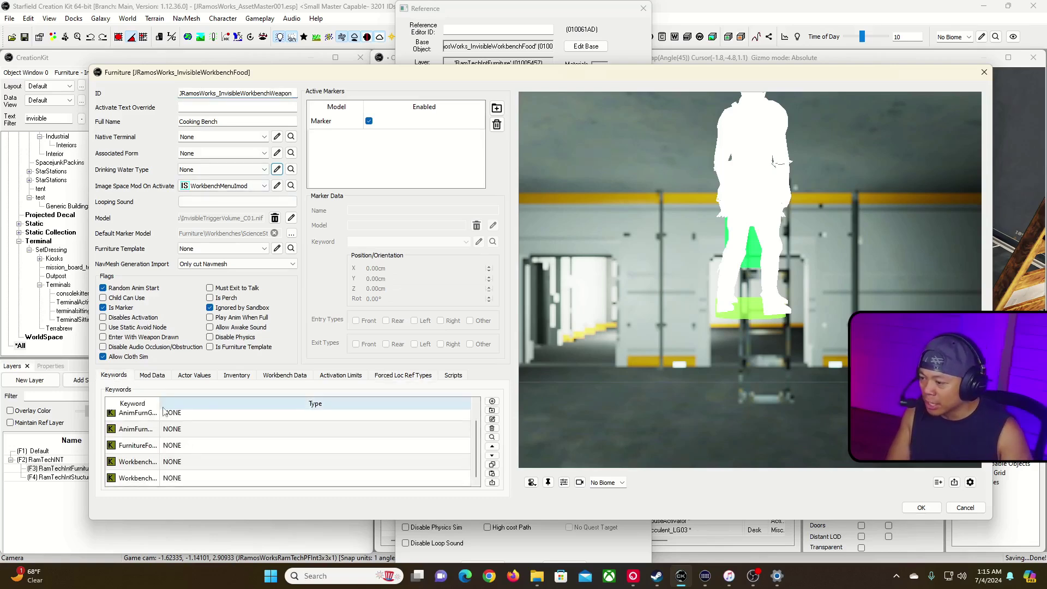
click(192, 462)
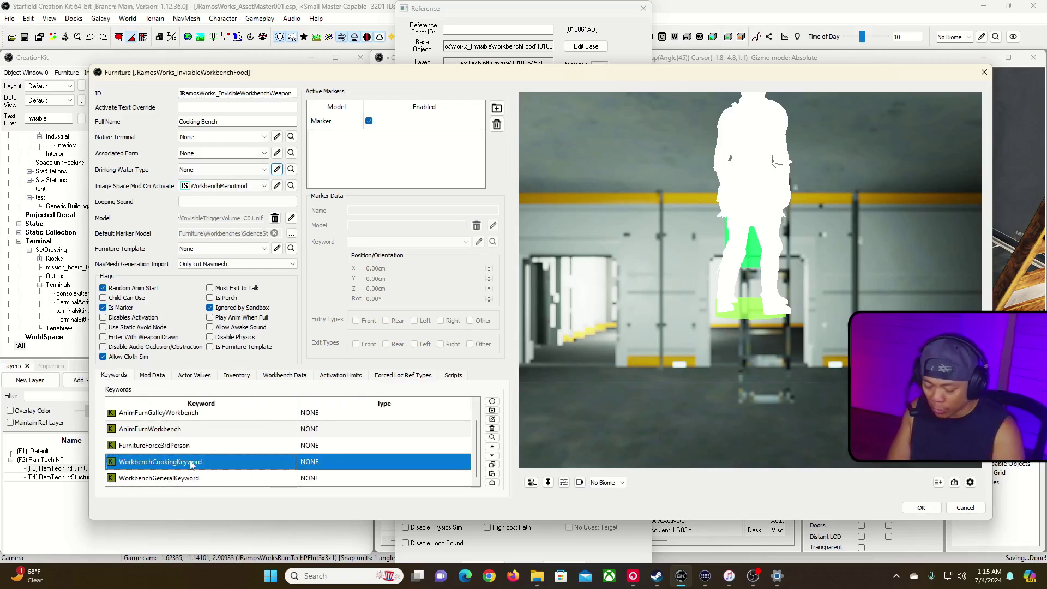
key(Delete)
Look up workbench keywords and add WorkbenchWeaponKeyword to the furniture.
right_click(195, 479)
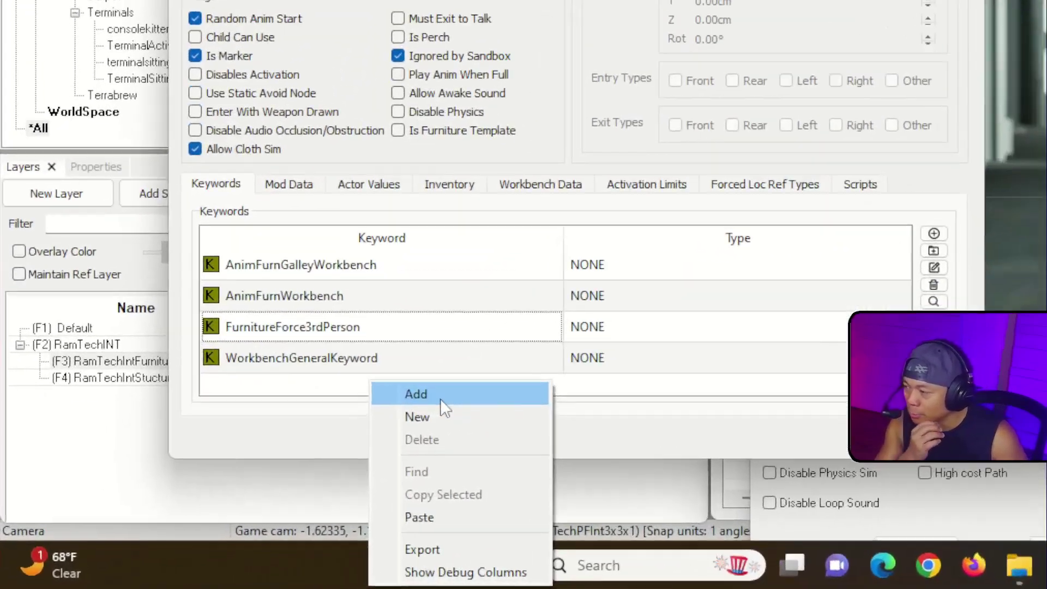
click(231, 486)
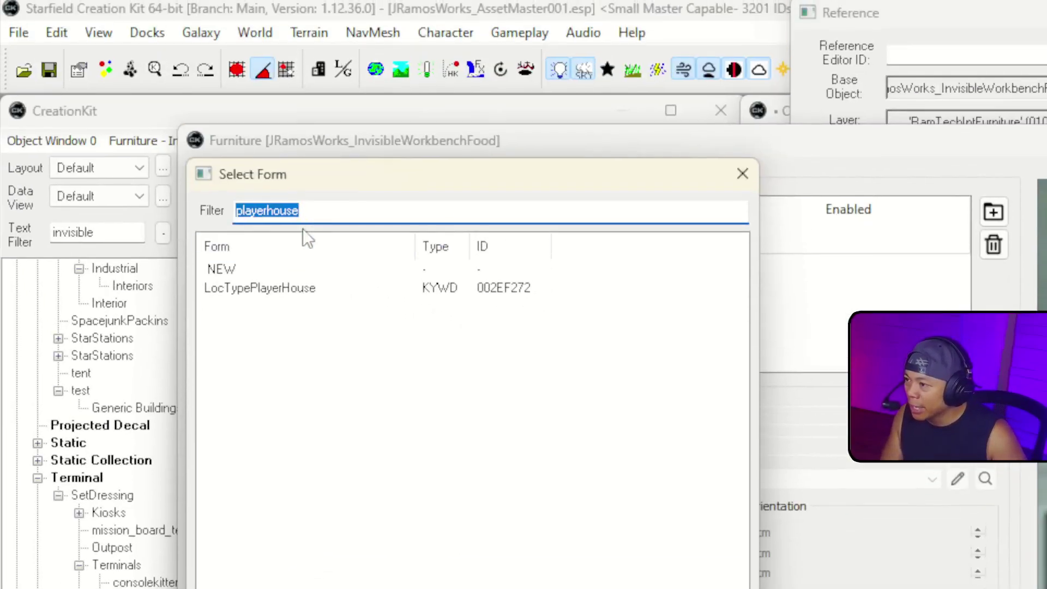
text(workbench)
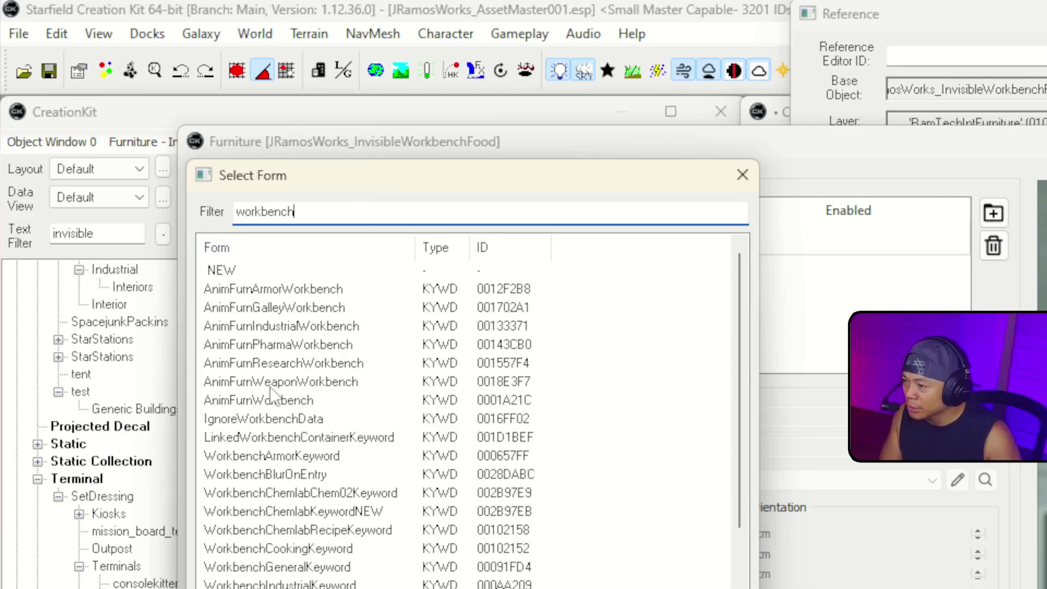
drag(413, 246, 487, 247)
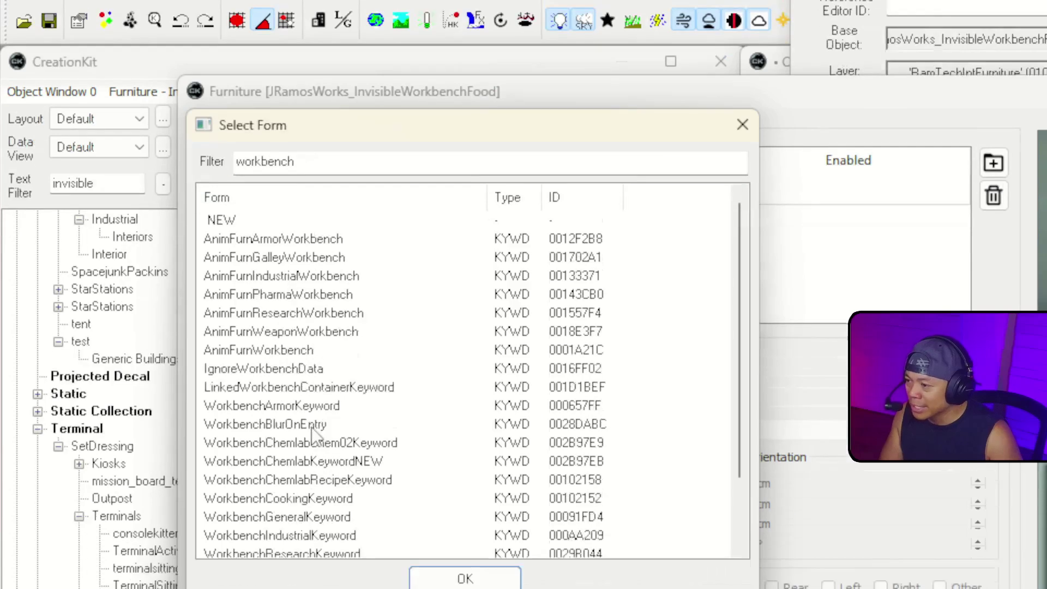
scroll(309, 301, down, 2)
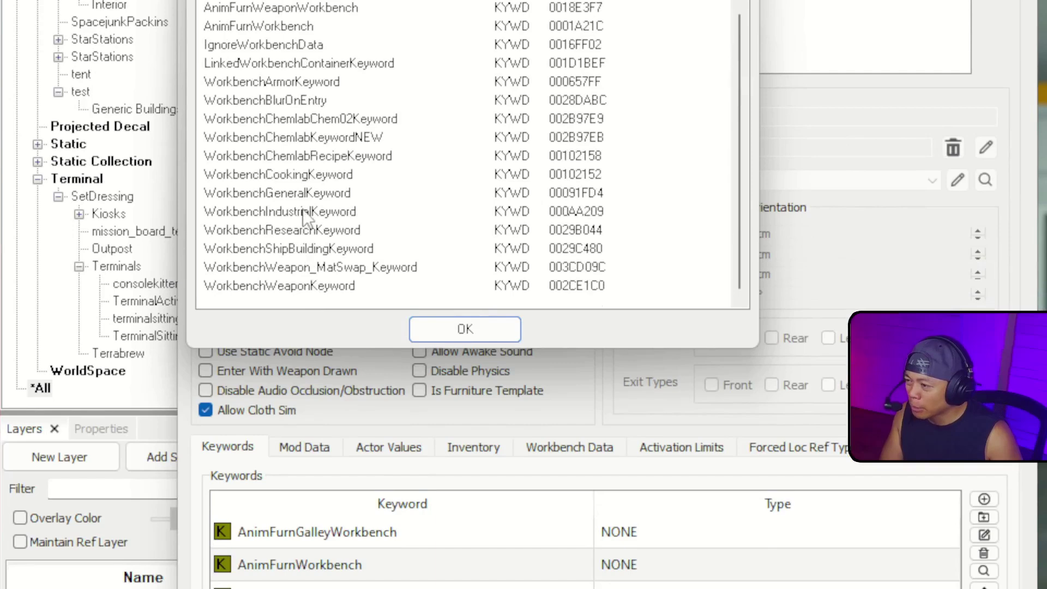
click(300, 286)
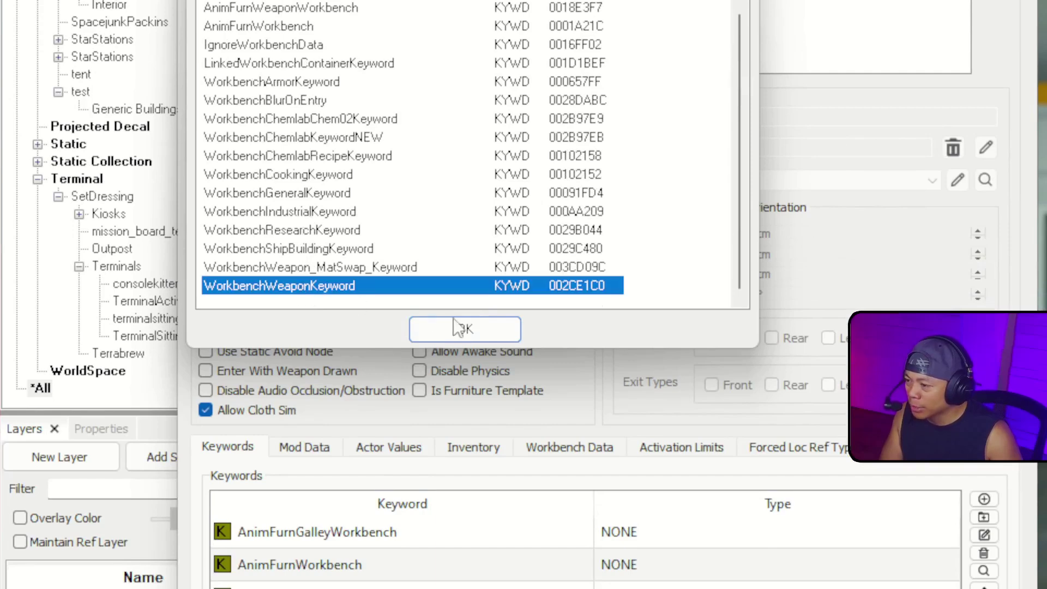
click(464, 327)
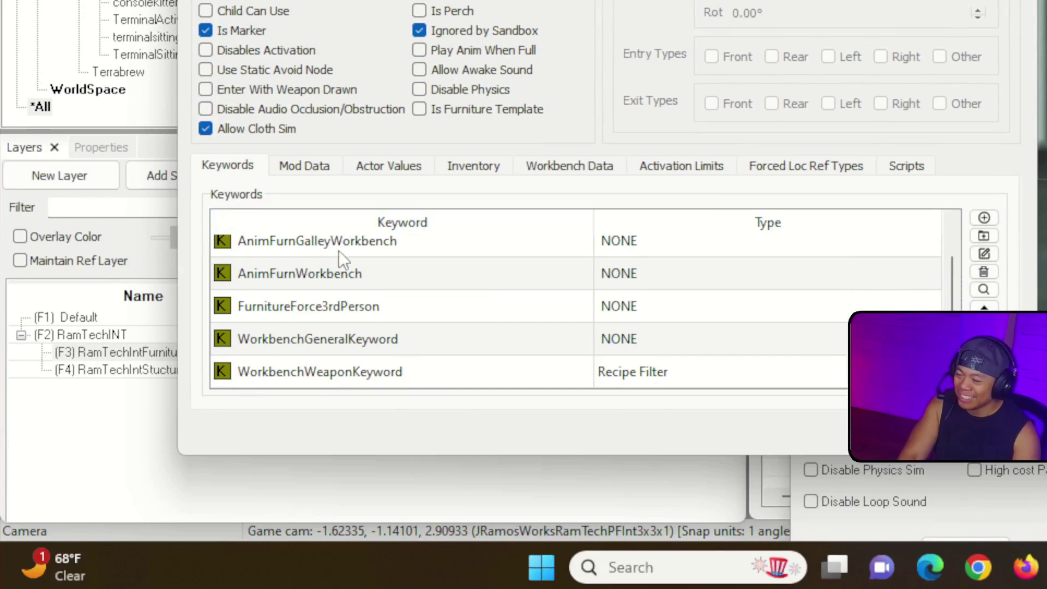
Review the furniture's keywords and compare them with the workbench keywords available to add.
scroll(355, 306, up, 1)
scroll(359, 307, down, 1)
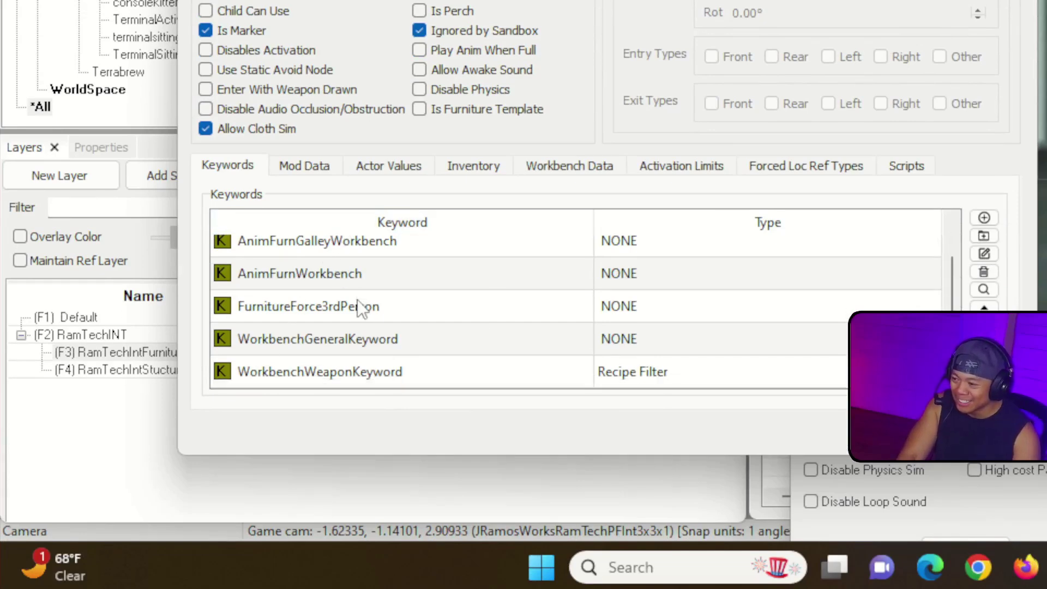
scroll(354, 338, up, 1)
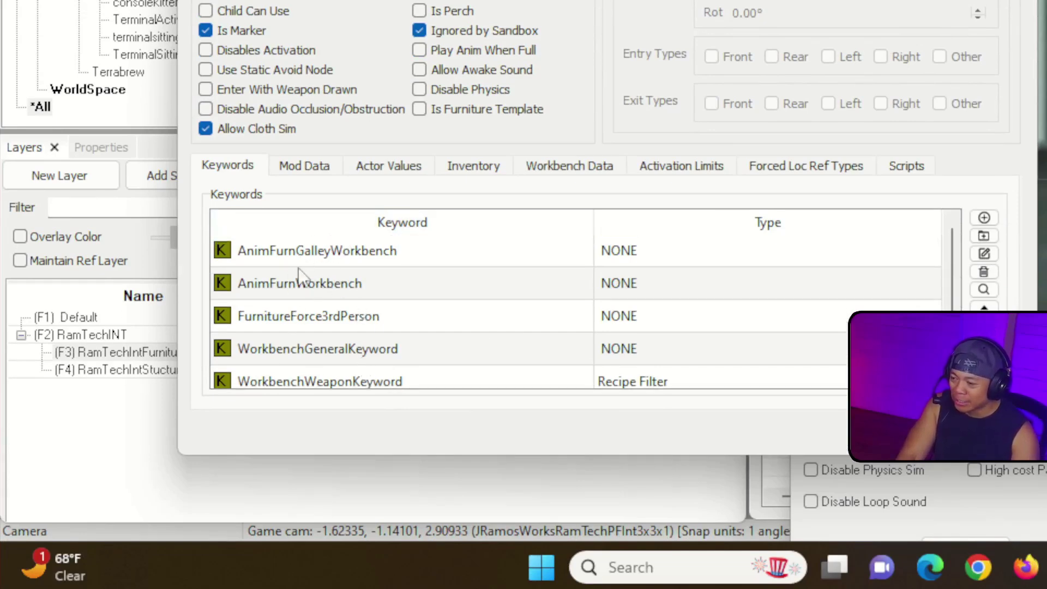
scroll(359, 300, down, 1)
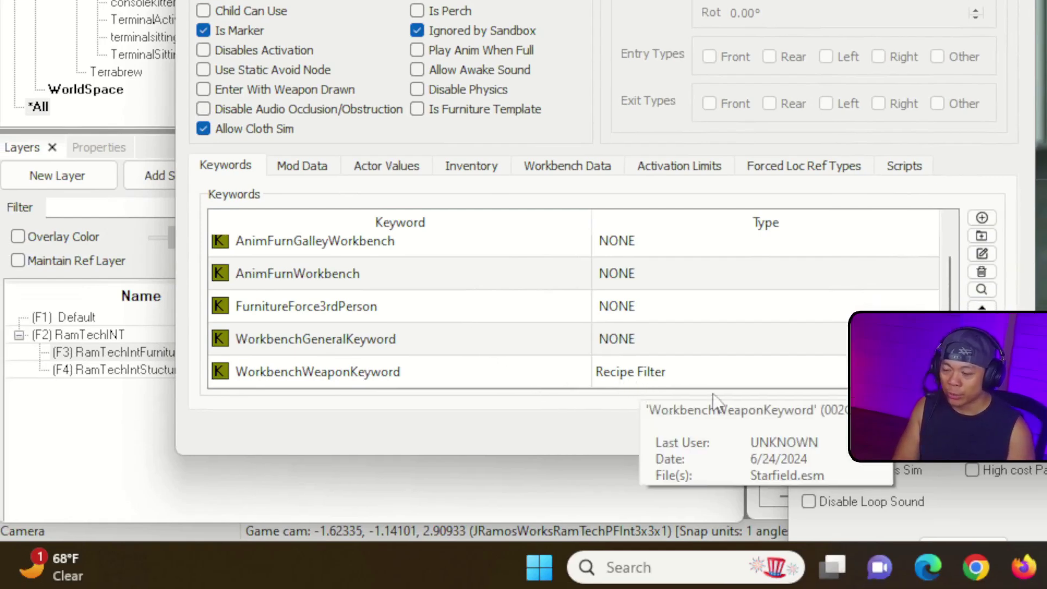
click(475, 373)
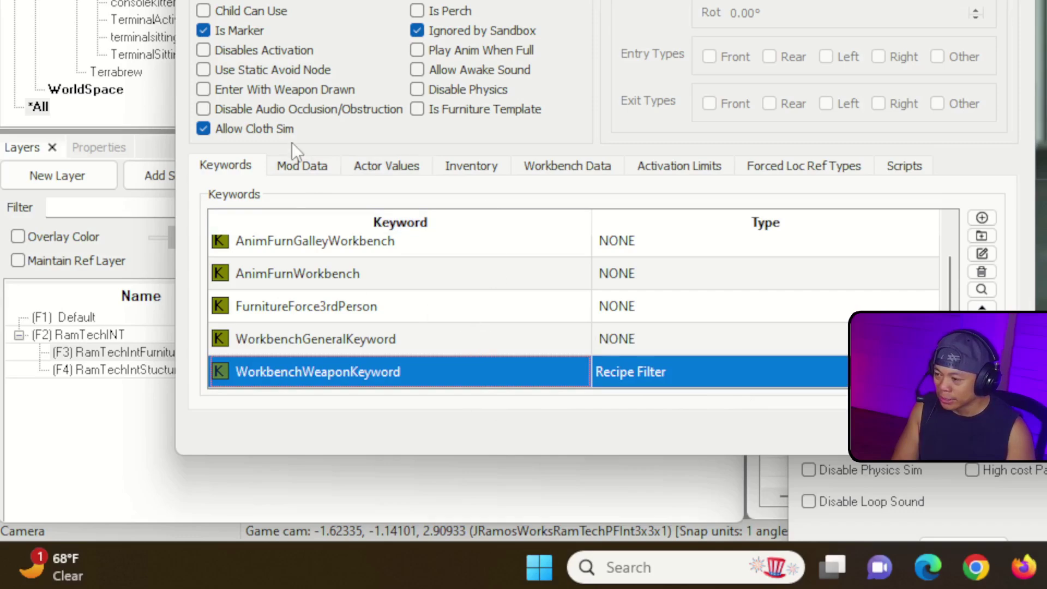
right_click(450, 383)
click(483, 390)
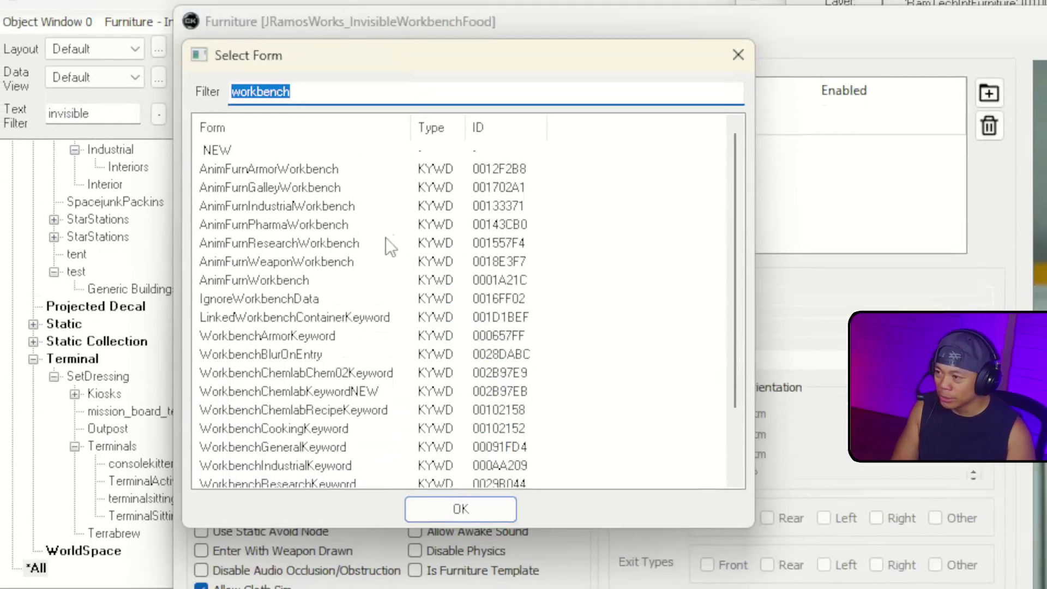
scroll(738, 414, down, 2)
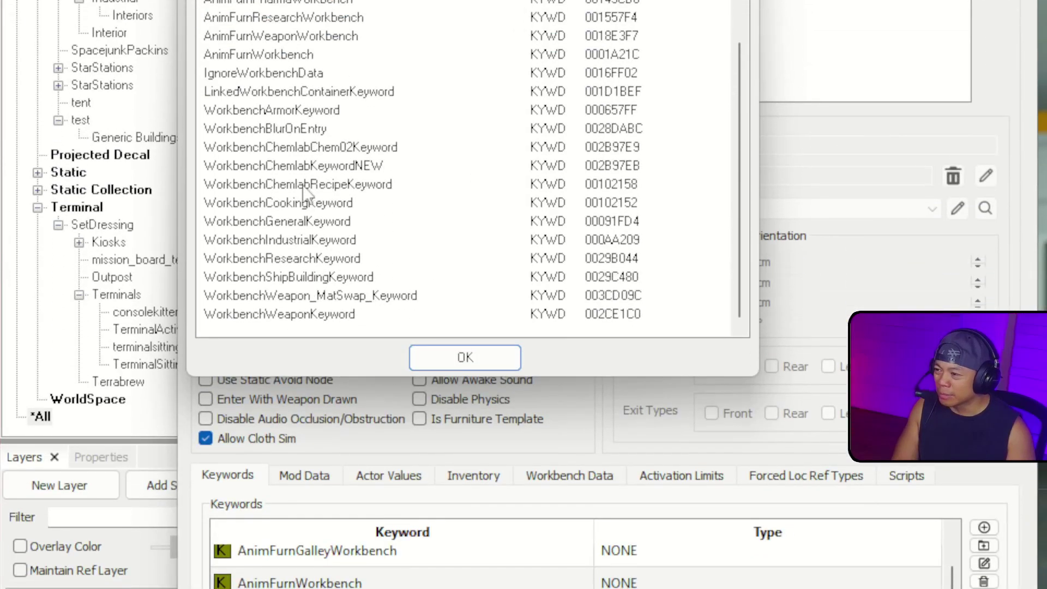
click(464, 358)
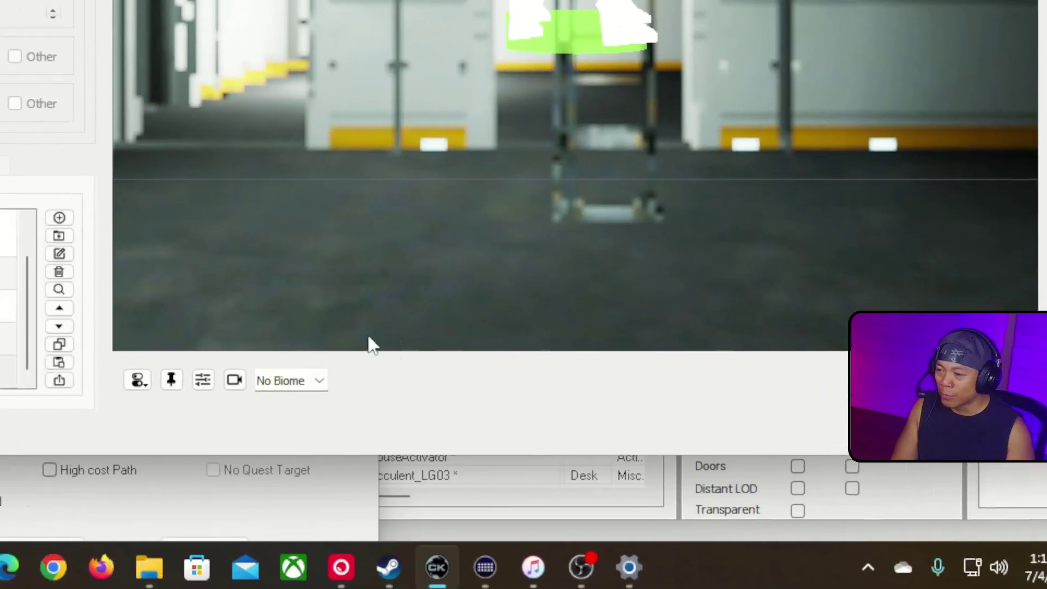
Accept the furniture settings as a new form under the weapon workbench ID and accept the reference settings.
click(829, 429)
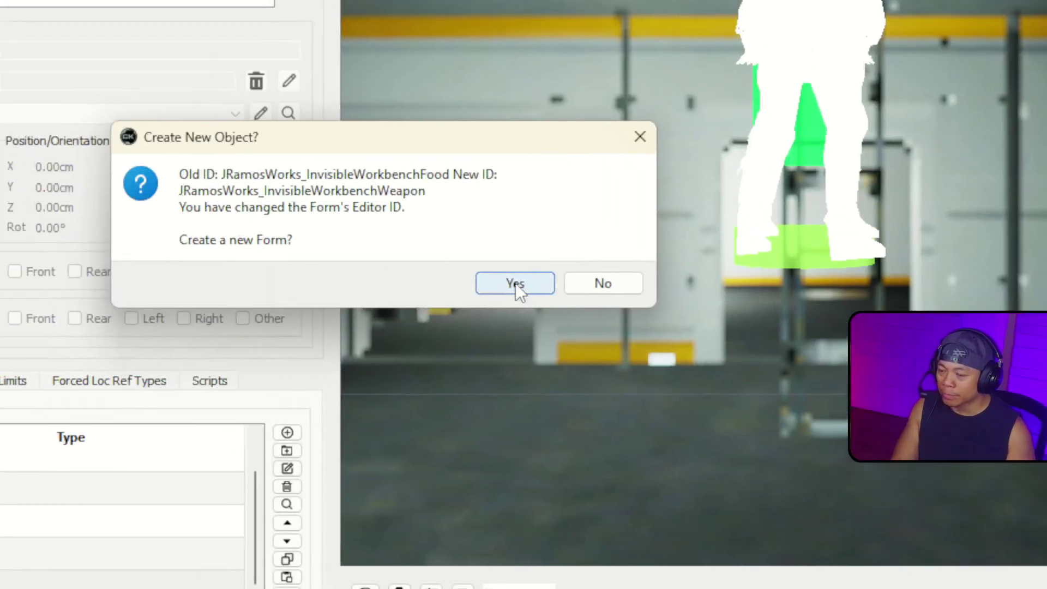
click(170, 65)
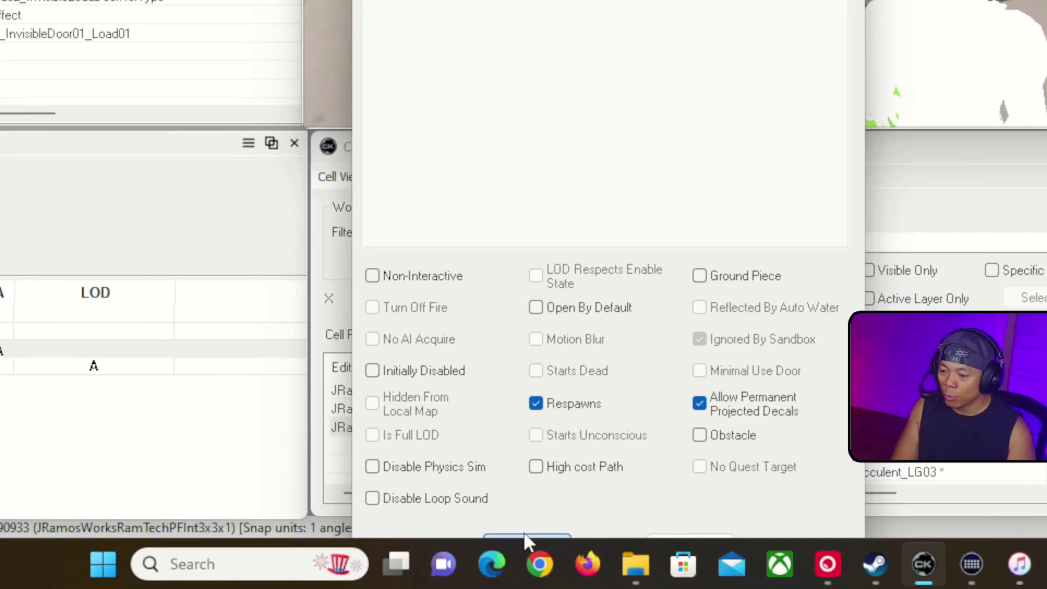
click(524, 534)
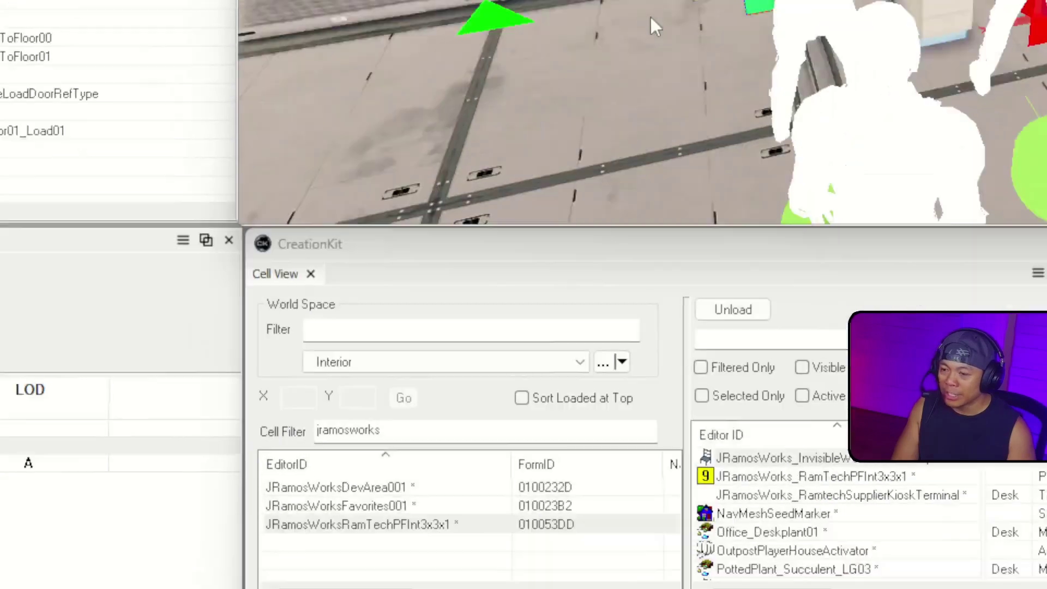
Filter the objects by workbenchweapon and place a standard WorkbenchWeapon on the floor beside the industrial workbench for comparison.
right_drag(554, 96, 551, 218)
key(s)
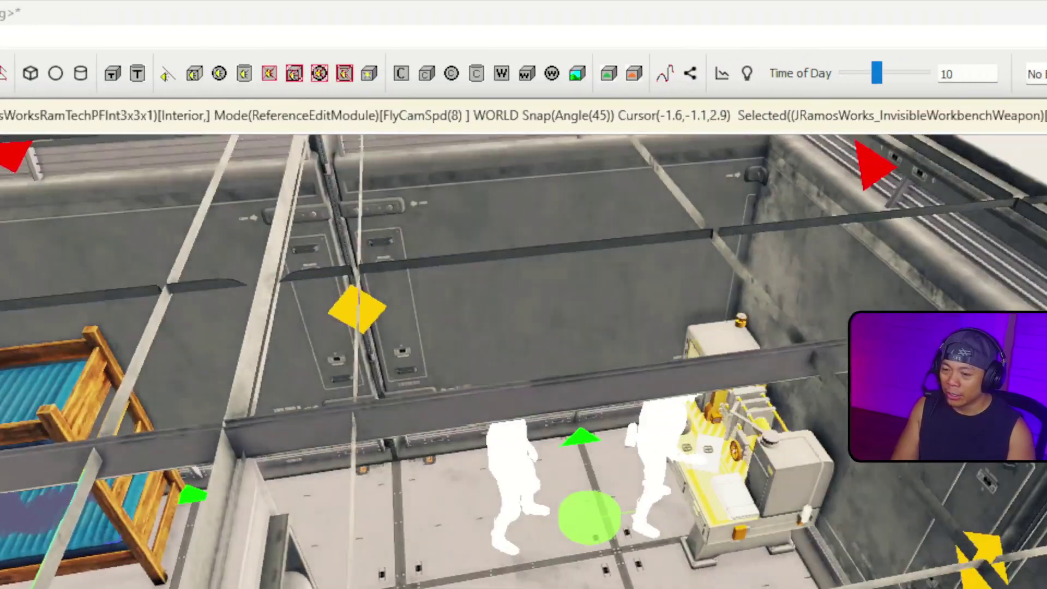
key(w)
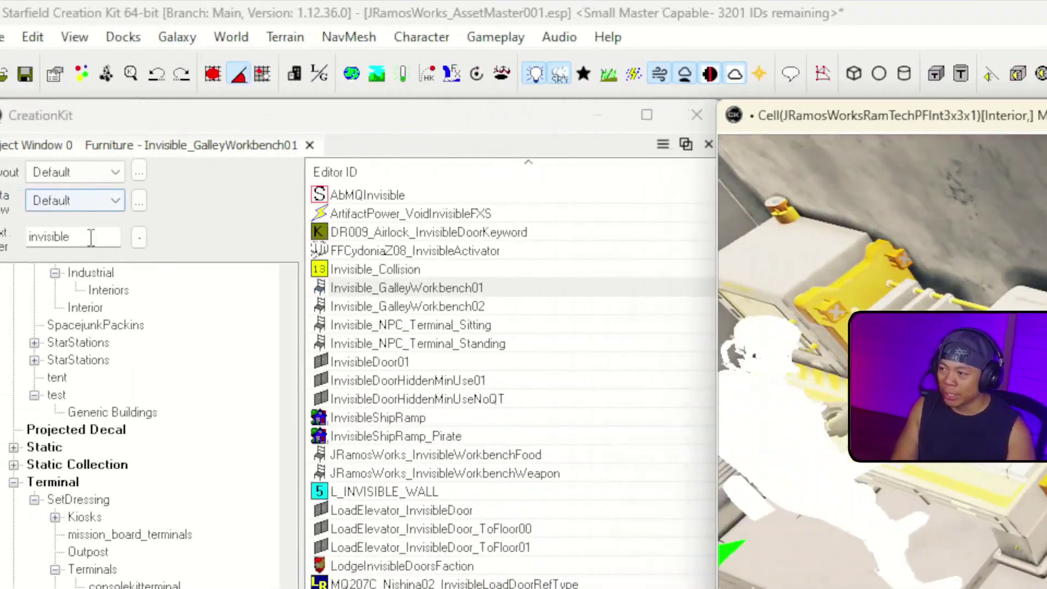
double_click(87, 238)
text(wo)
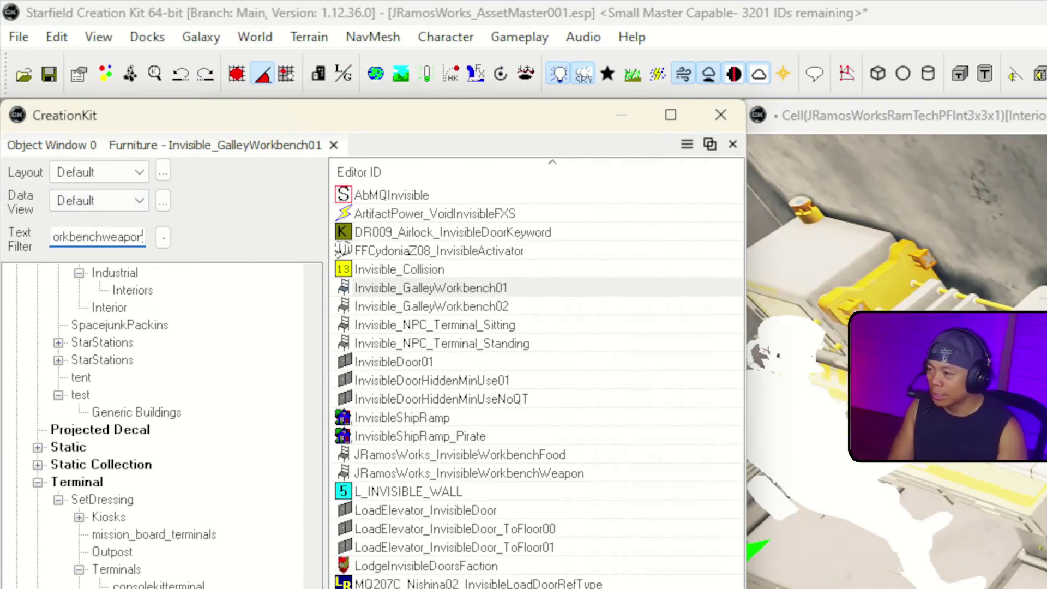
drag(384, 234, 529, 298)
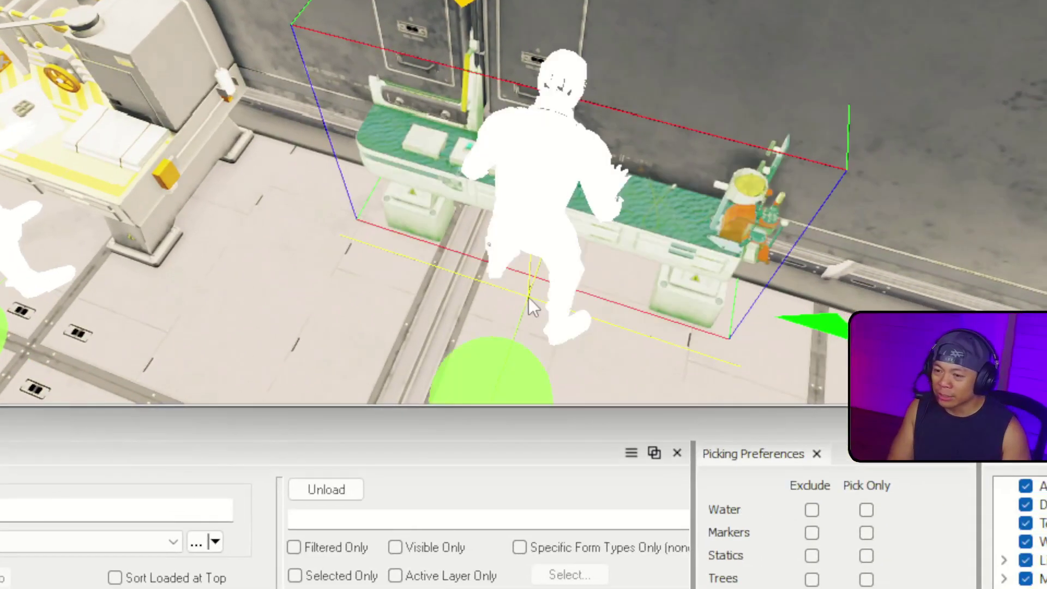
Inspect the keywords on the standard weapon workbench's base object, then close its settings.
double_click(661, 241)
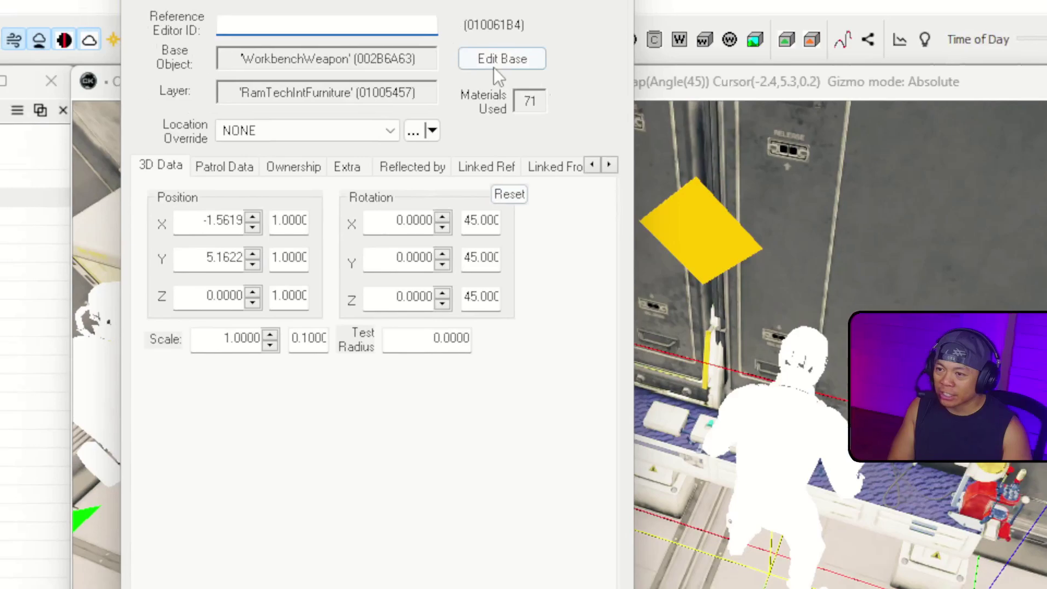
click(494, 65)
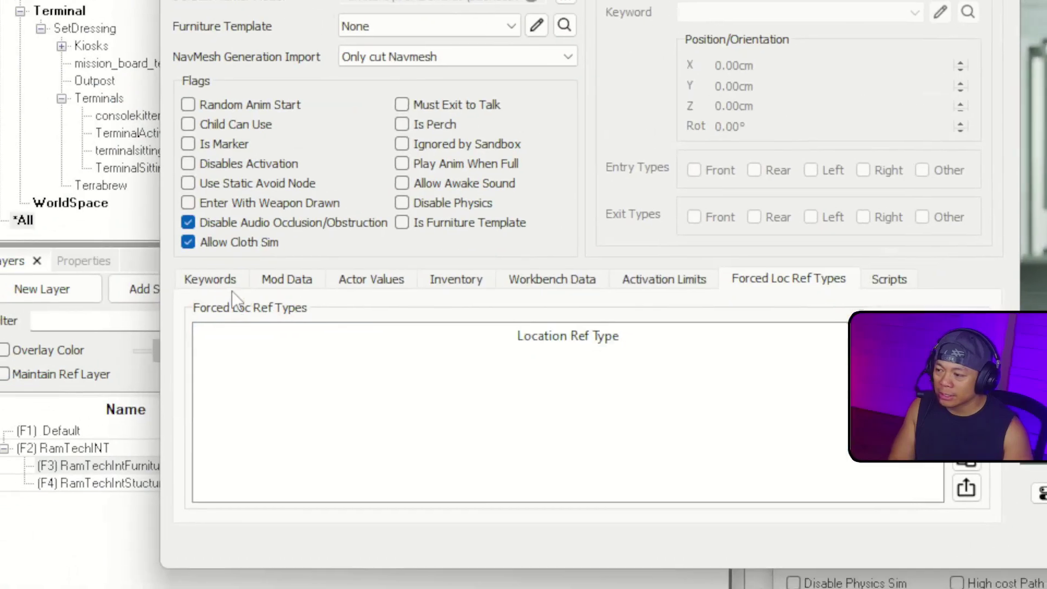
click(220, 283)
drag(316, 349, 548, 350)
scroll(414, 460, down, 1)
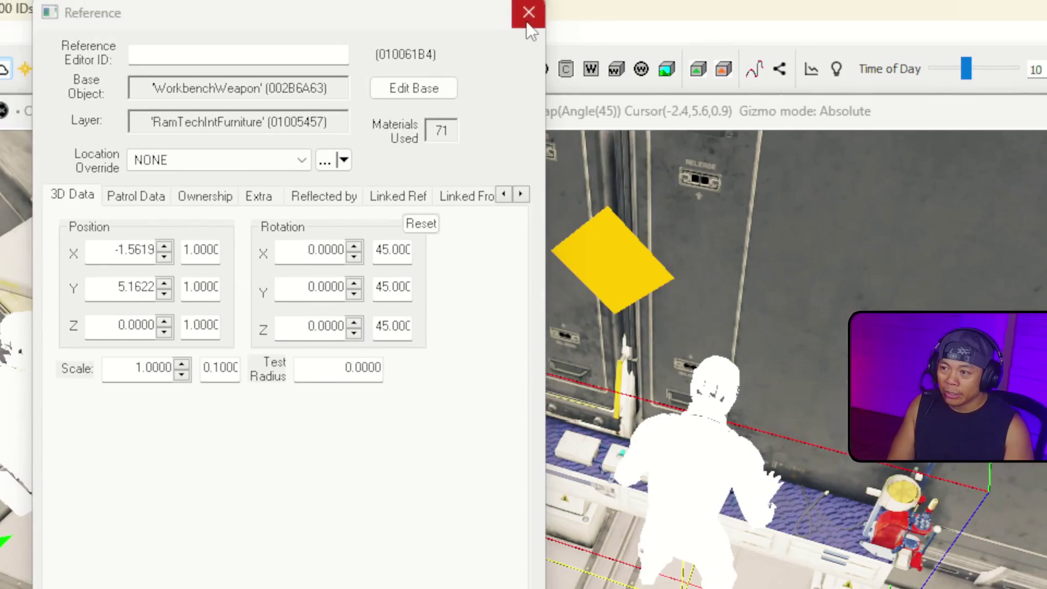
click(528, 24)
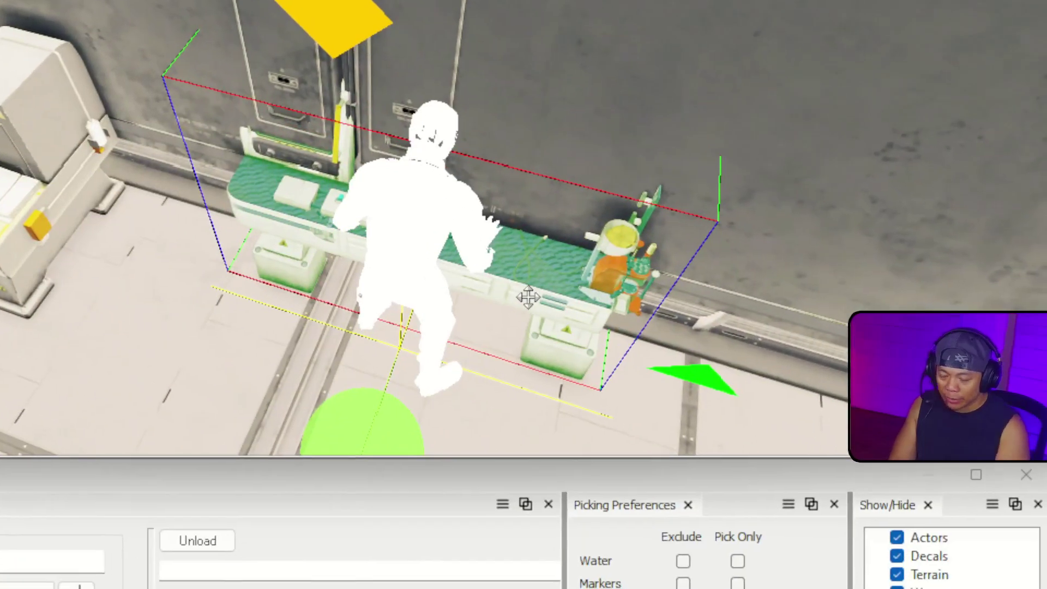
Delete the standard weapon workbench placed for comparison and return to the invisible benches at the corner desk.
key(Delete)
right_drag(355, 101, 3, 406)
right_drag(415, 305, 496, 188)
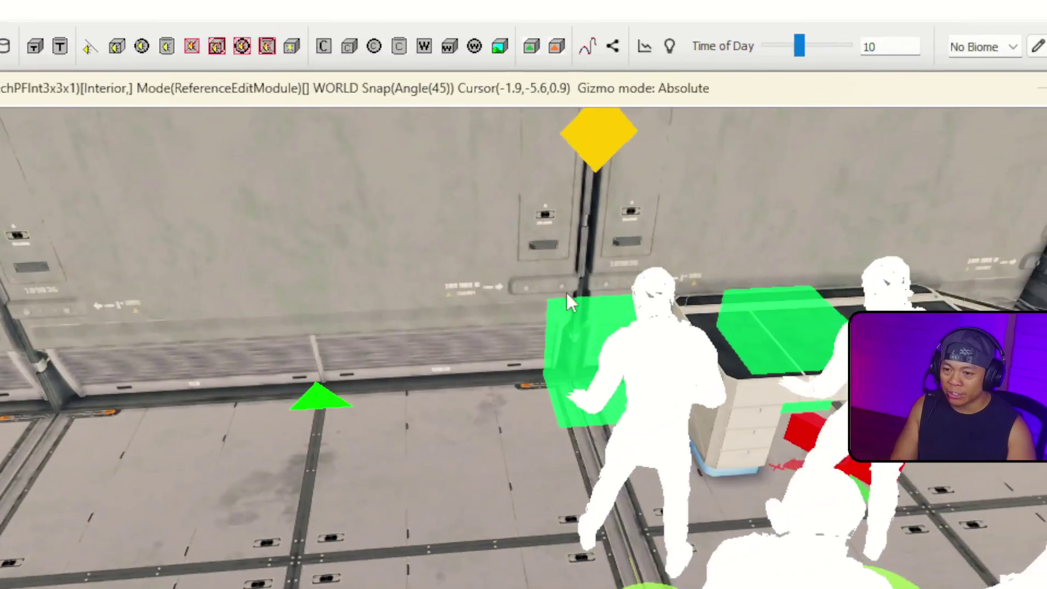
Duplicate the invisible weapon workbench and move the copy along the X axis to the wall space farther from the desk.
click(537, 309)
key(ctrl+d)
right_drag(537, 310, 537, 309)
key(x)
drag(527, 300, 377, 308)
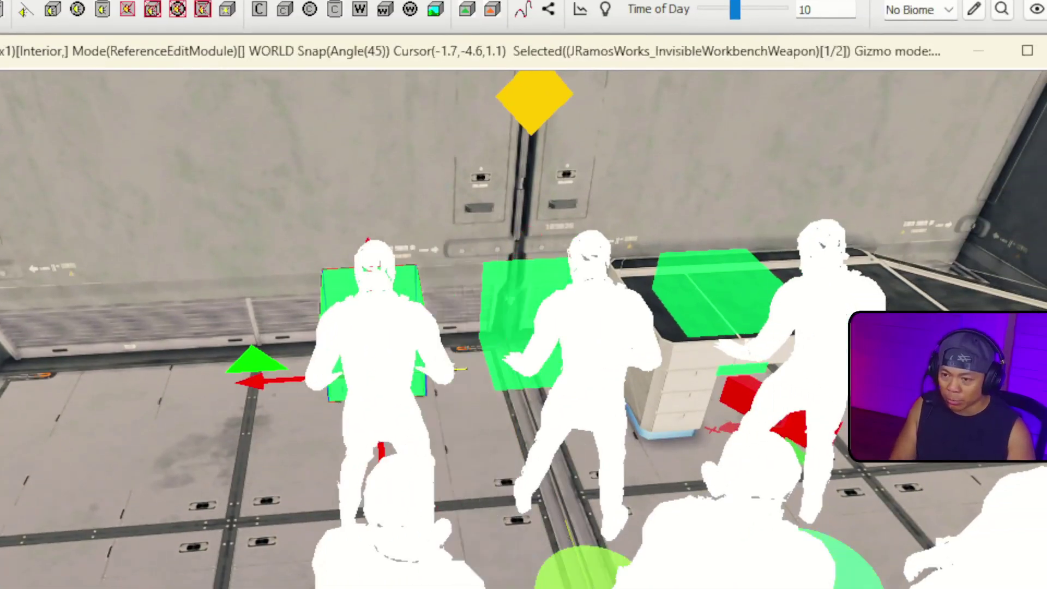
Change the copy's base object ID to JRamosWorks_InvisibleWorkbenchArmos and remove the WorkbenchWeaponKeyword from its keywords.
double_click(345, 294)
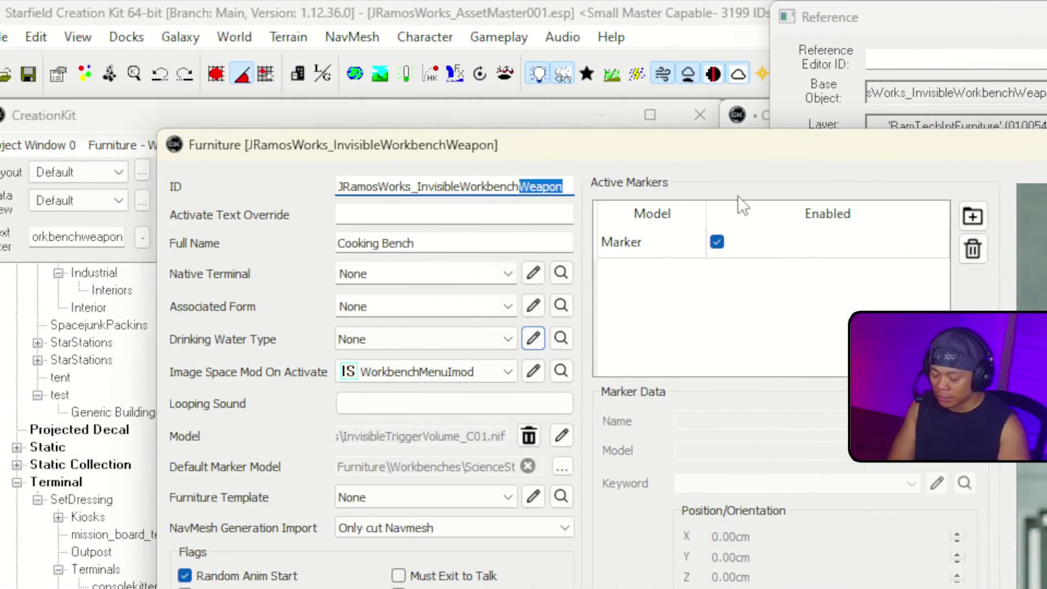
text(Armor)
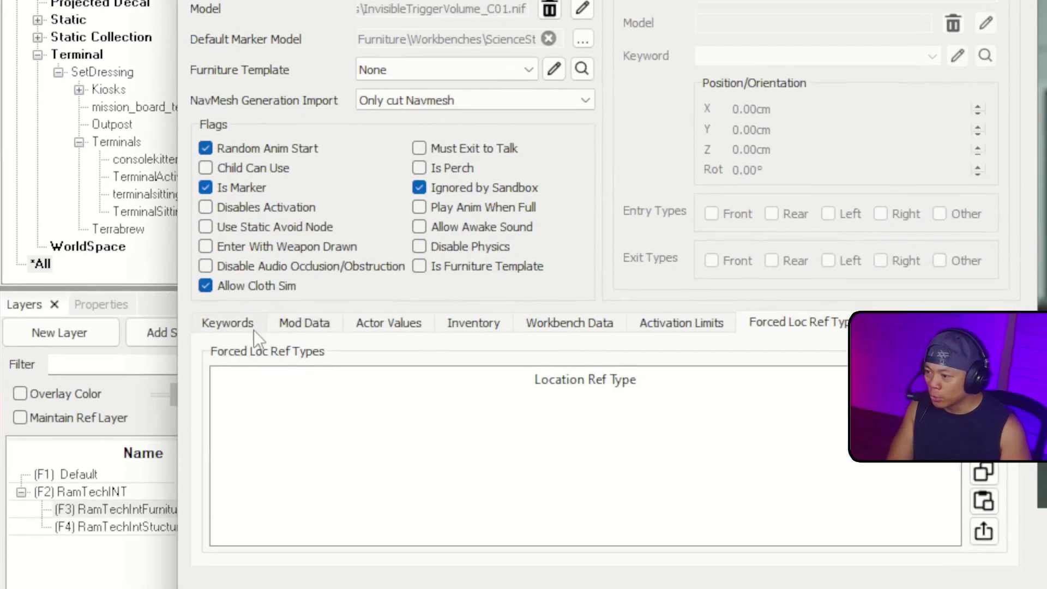
click(236, 329)
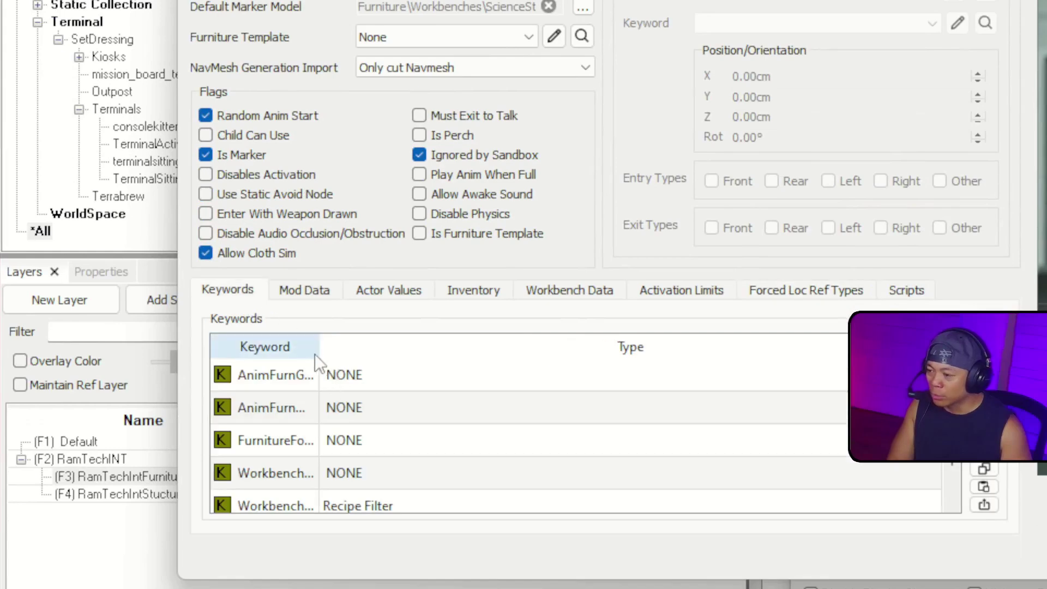
scroll(307, 414, down, 1)
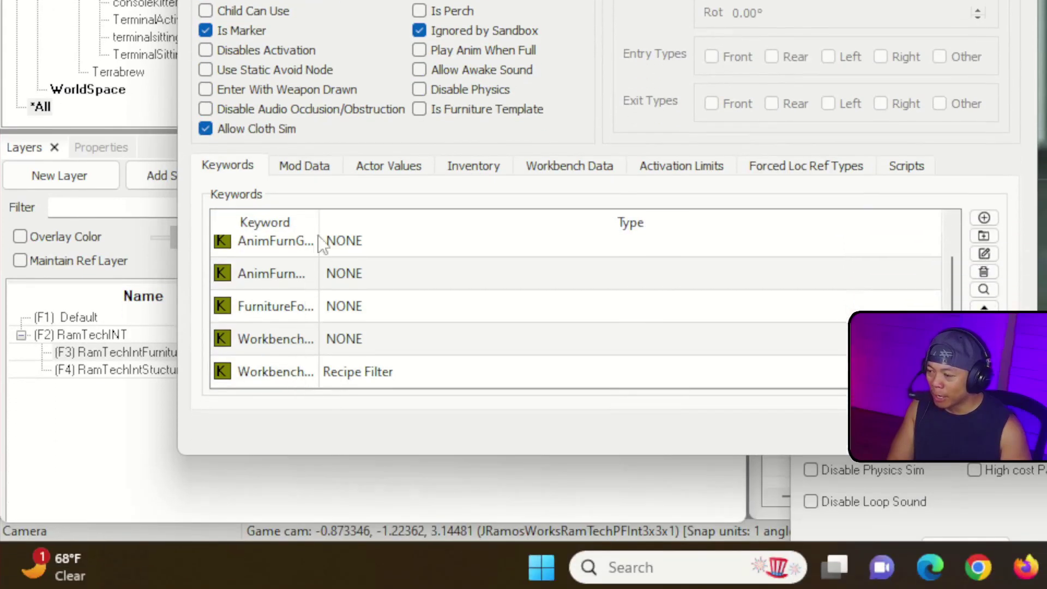
drag(320, 256, 523, 258)
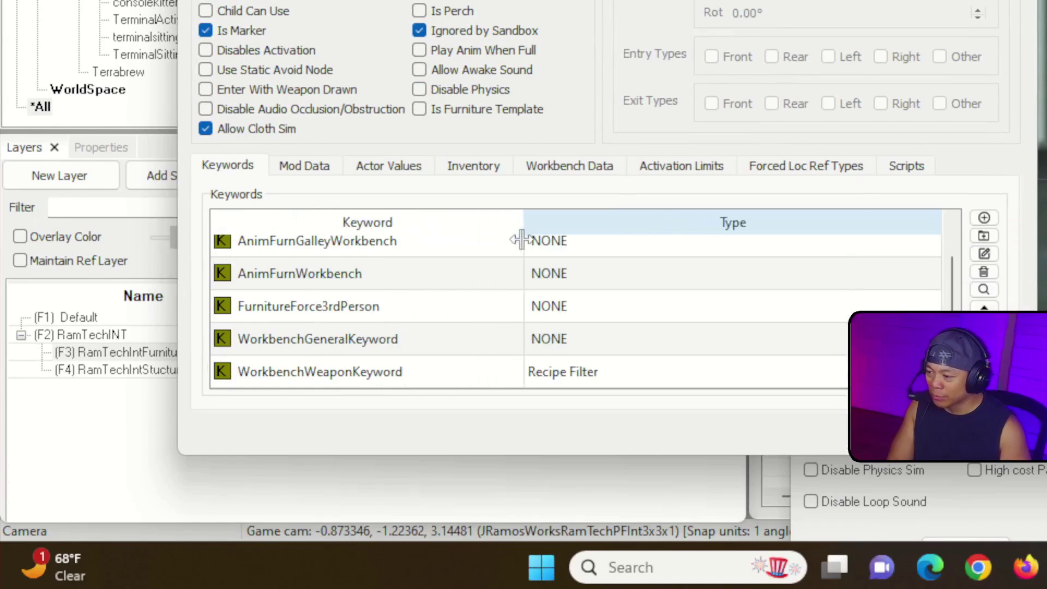
click(372, 369)
key(Delete)
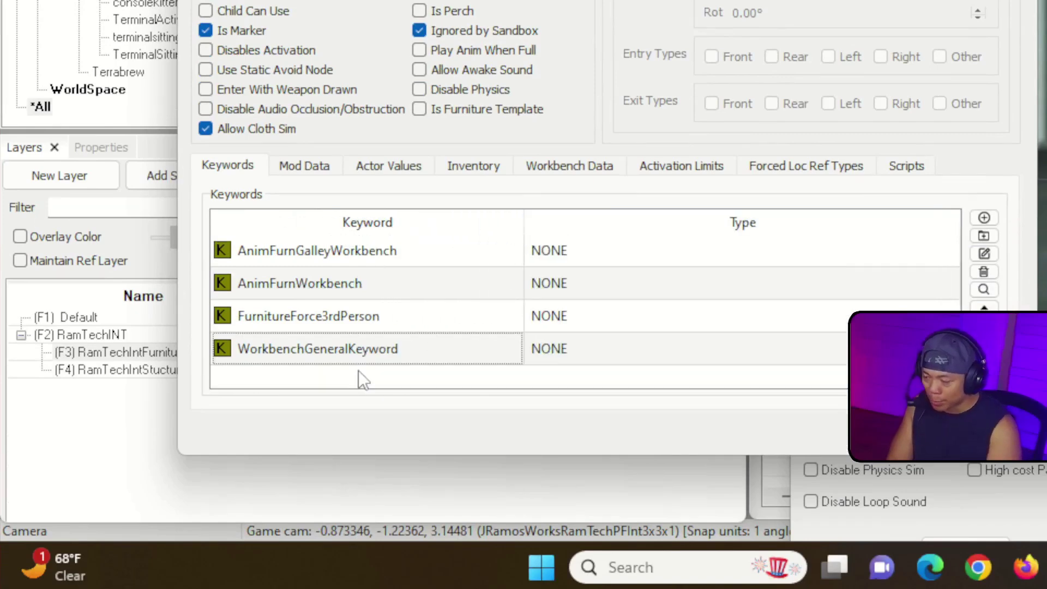
Add the WorkbenchArmorKeyword to the armor workbench's keywords.
right_click(360, 376)
click(383, 385)
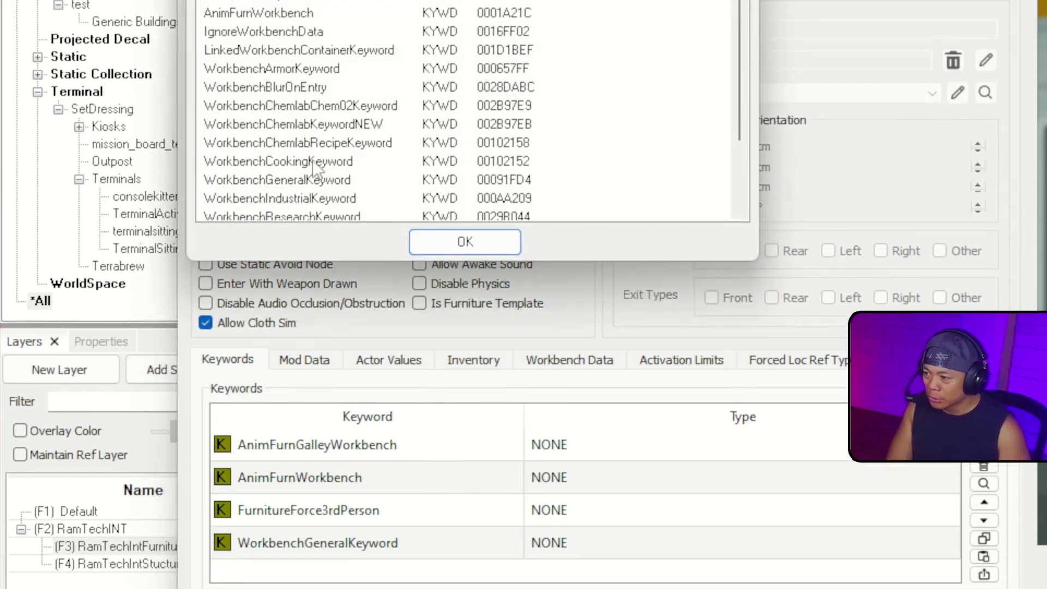
scroll(299, 191, down, 2)
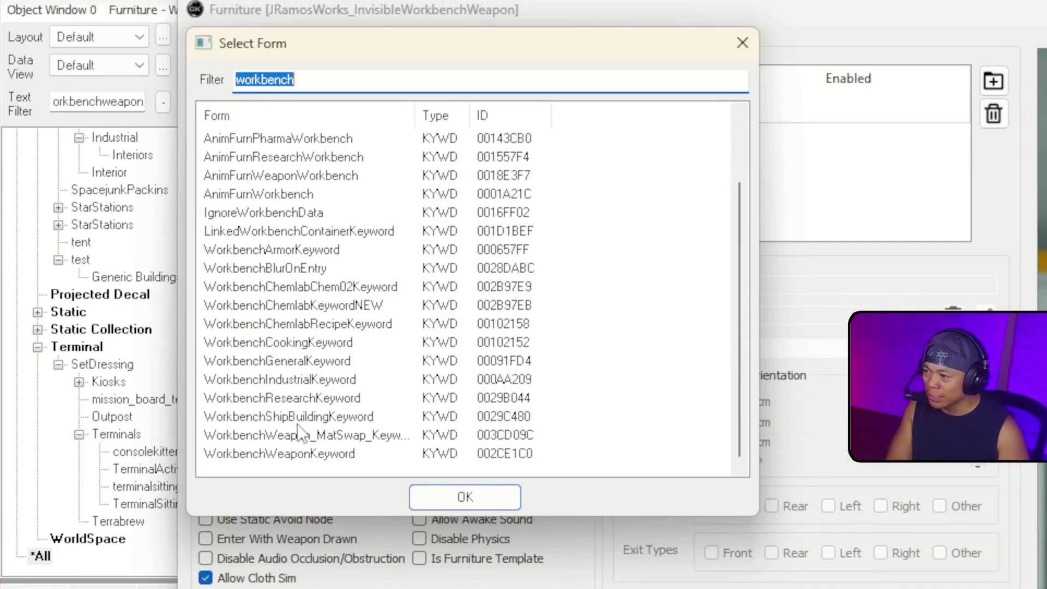
click(327, 253)
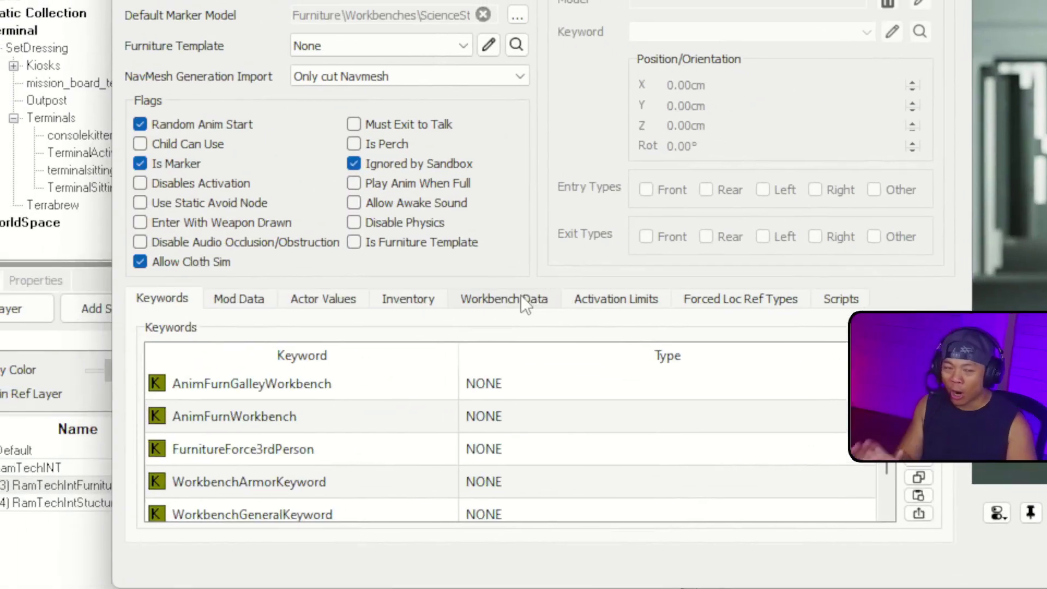
Change the armor workbench's bench type from Alchemy, create it as a new form and accept the reference settings.
click(521, 299)
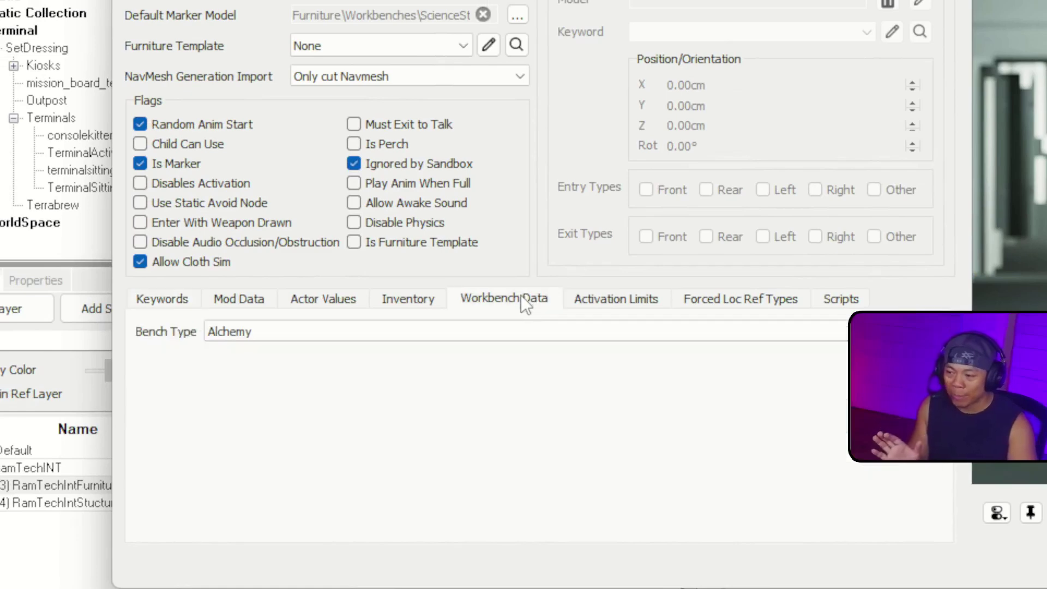
click(464, 333)
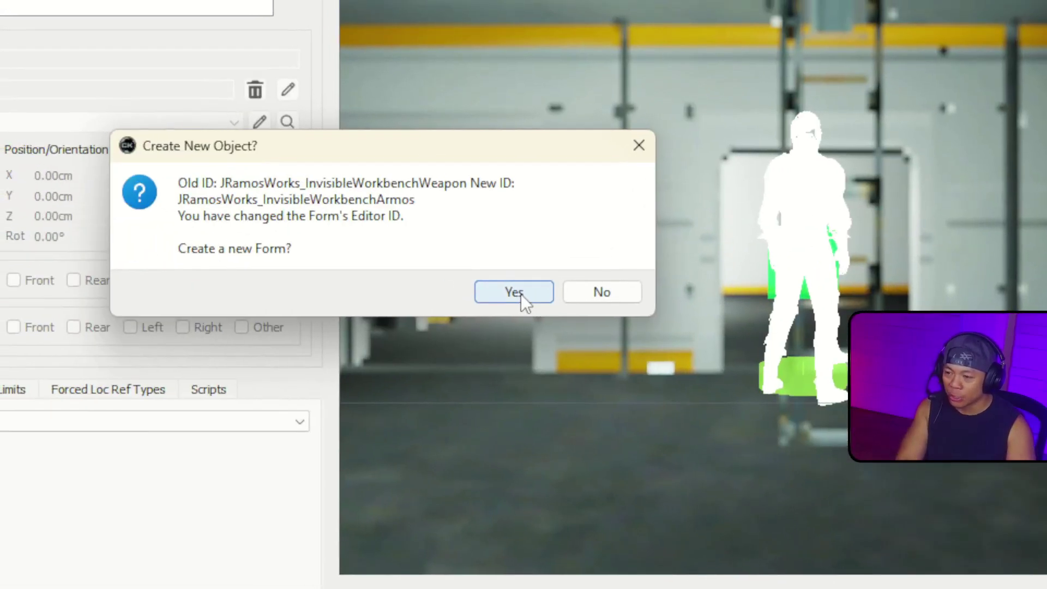
click(515, 292)
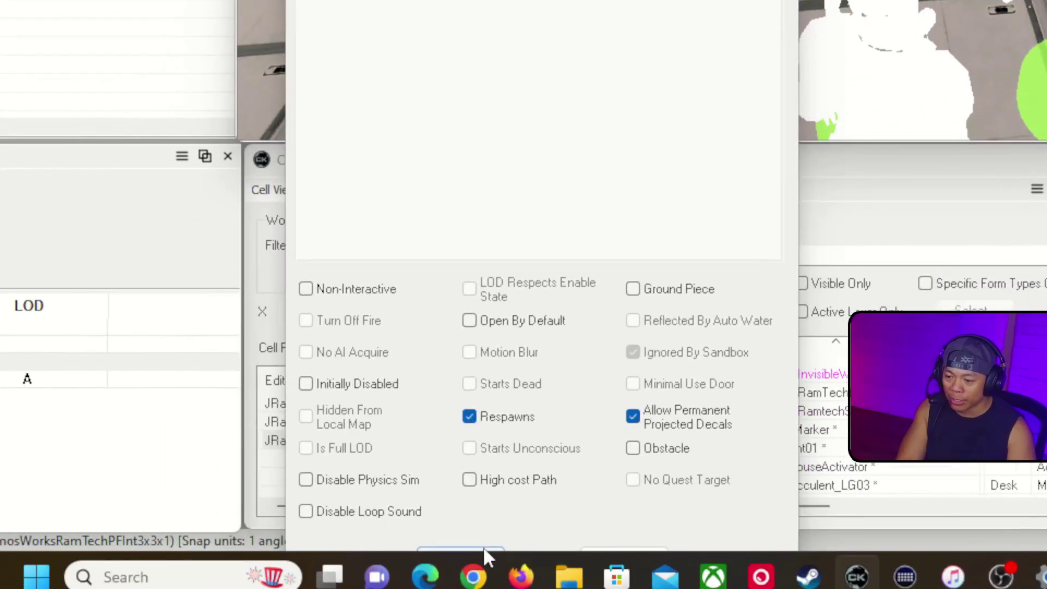
click(483, 550)
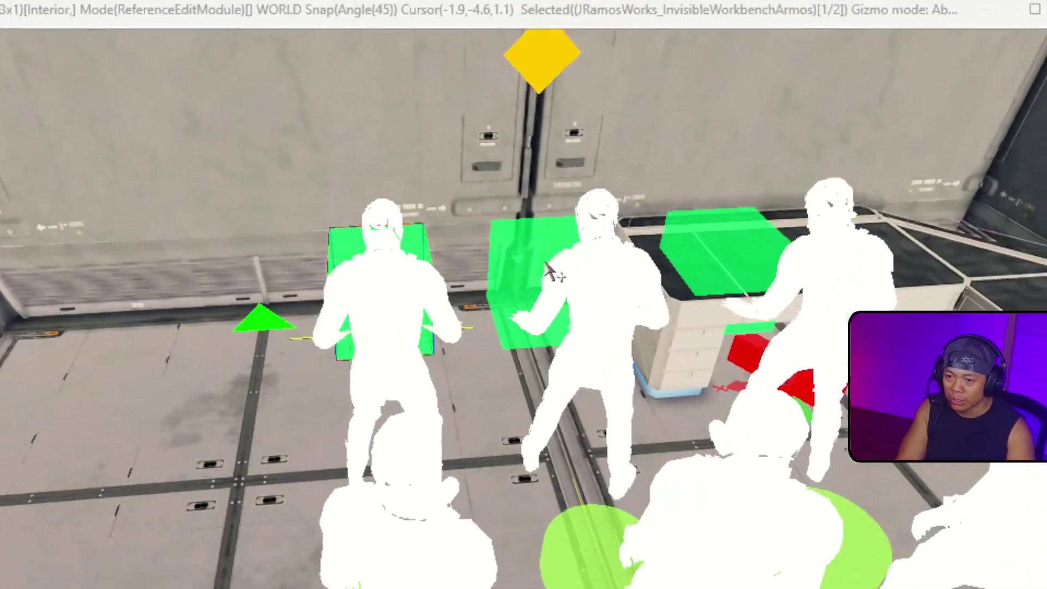
Change the bench type on the invisible weapon workbench's base object from Alchemy and accept the furniture and reference settings.
double_click(547, 267)
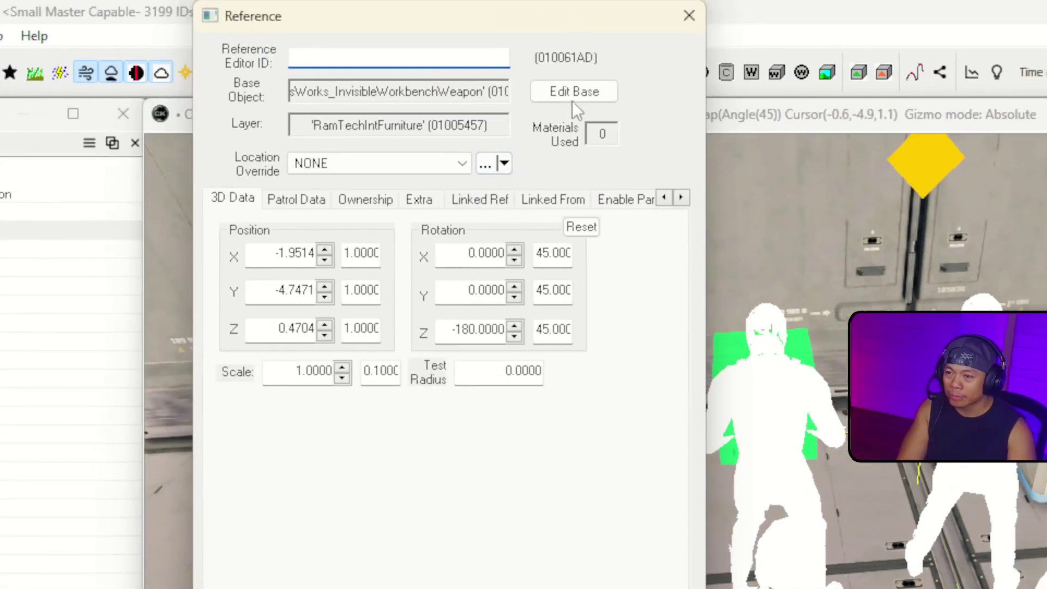
click(173, 17)
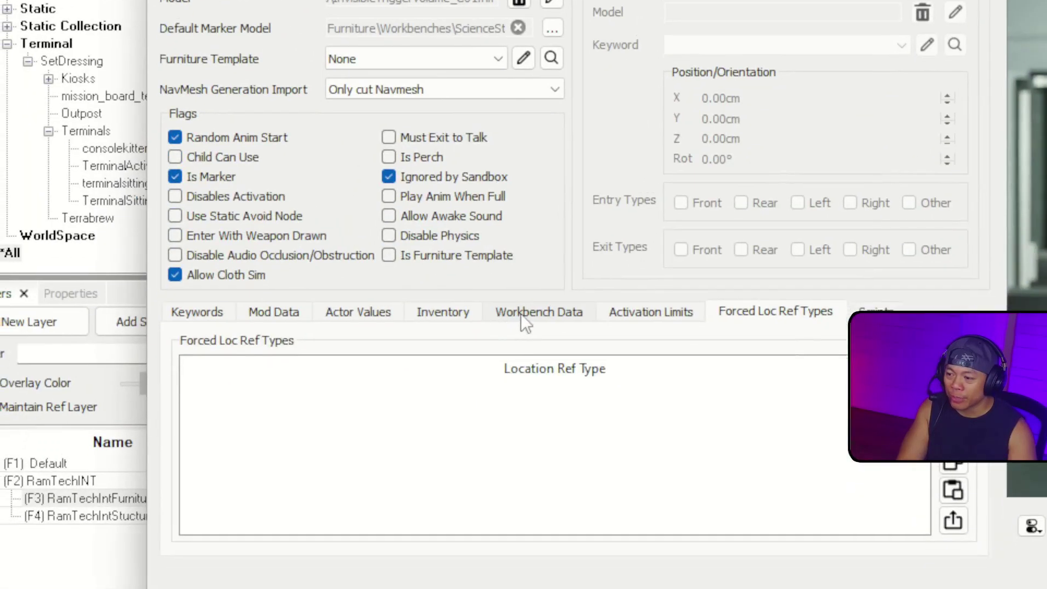
click(524, 311)
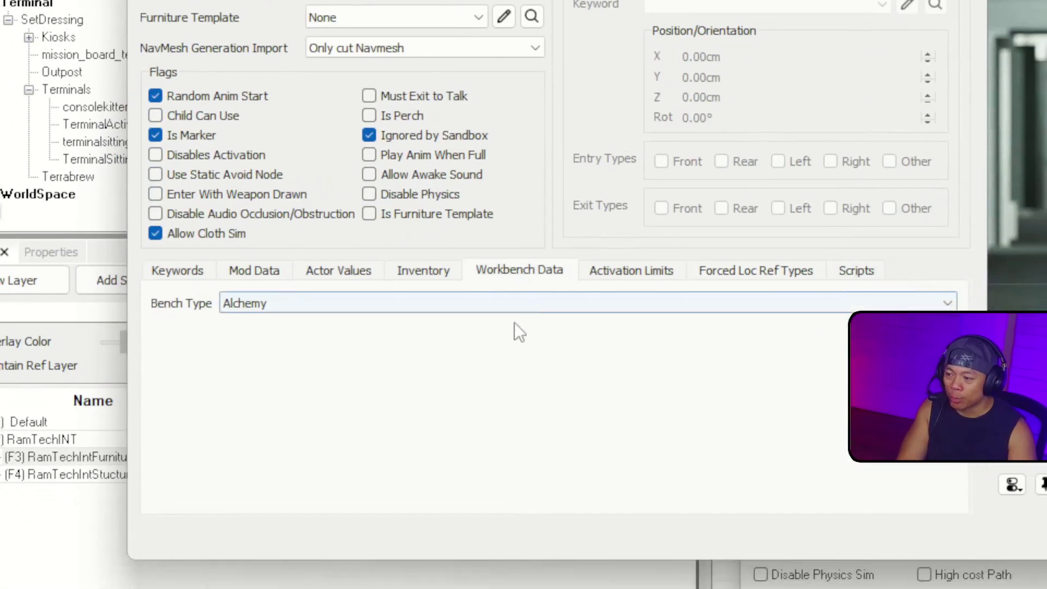
click(515, 300)
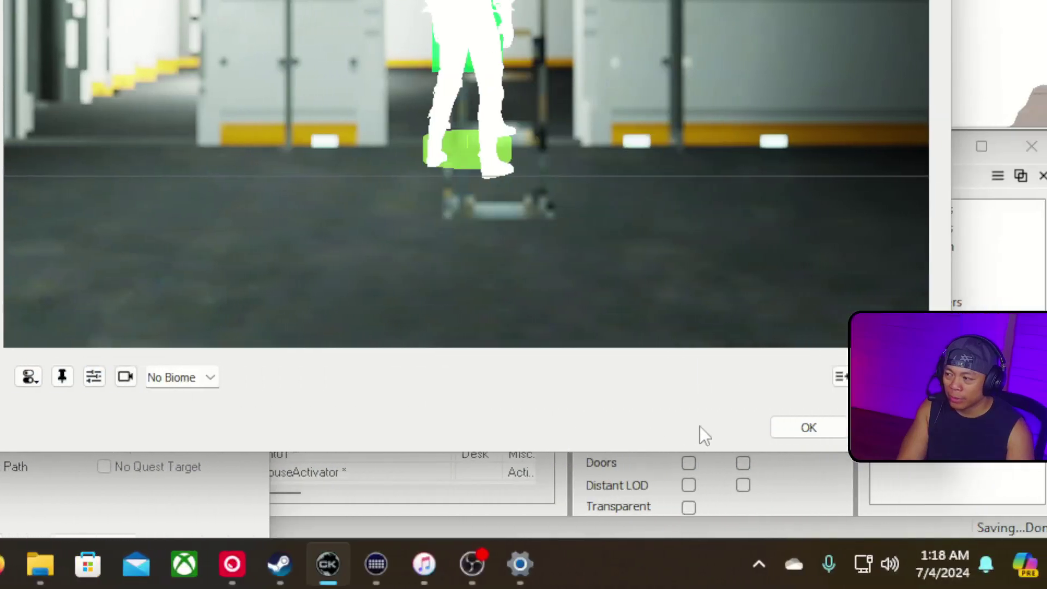
click(802, 430)
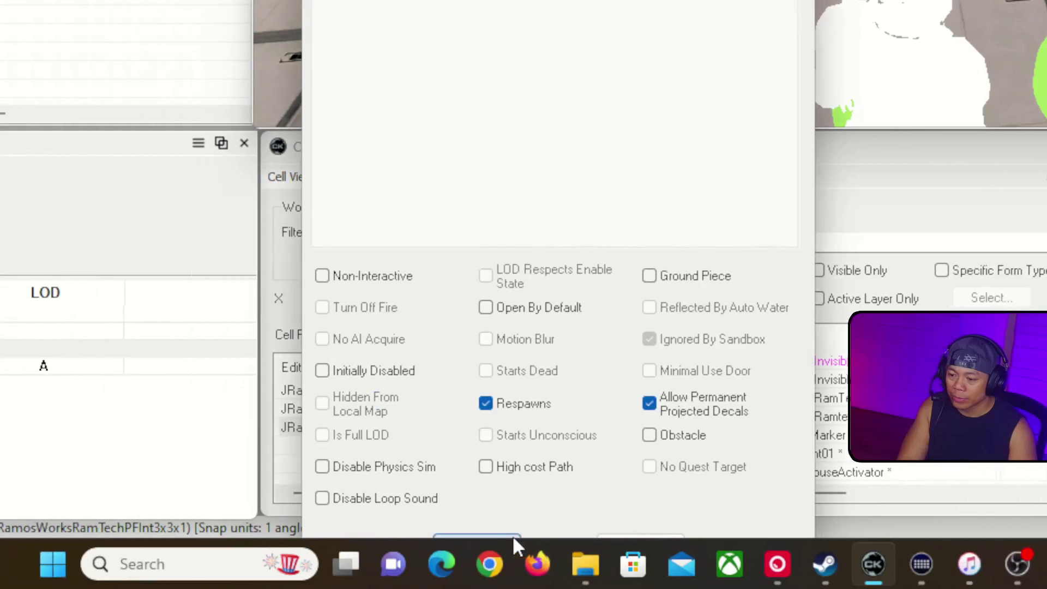
click(397, 537)
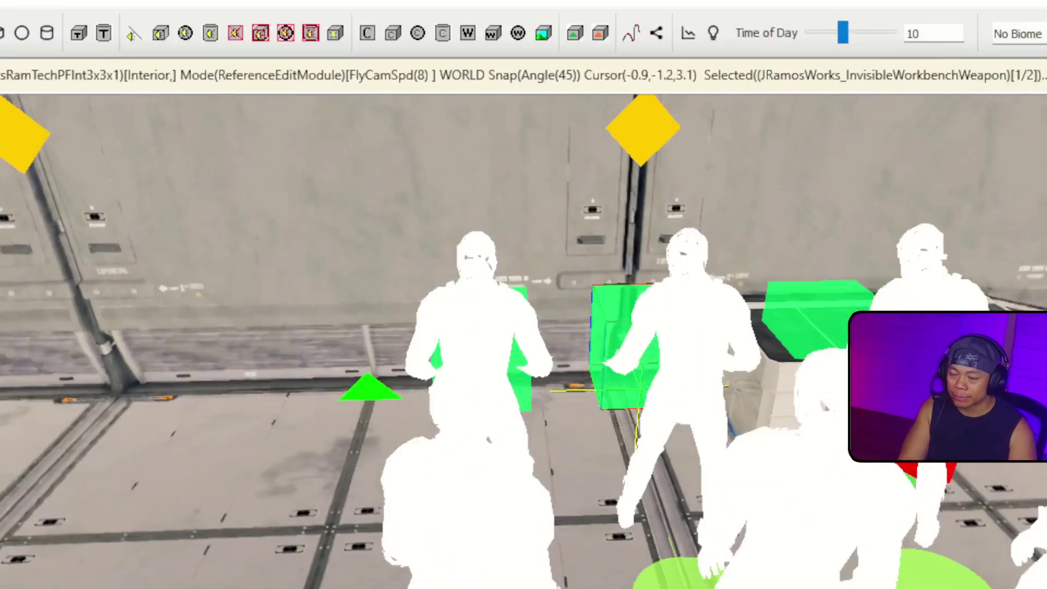
middle_drag(627, 349, 437, 348)
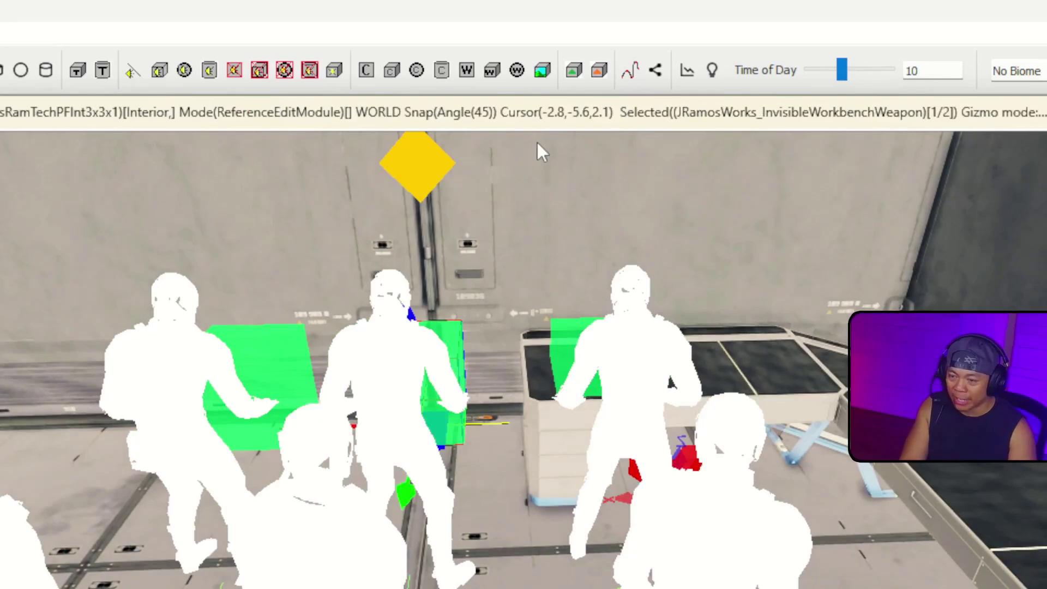
right_drag(580, 139, 643, 147)
right_drag(450, 264, 450, 263)
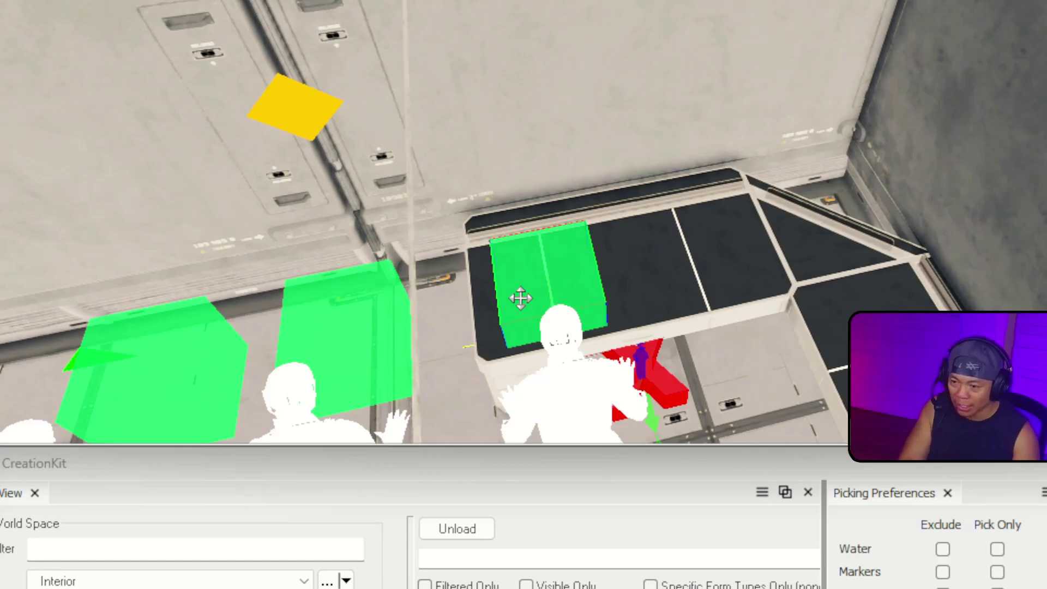
drag(368, 335, 797, 292)
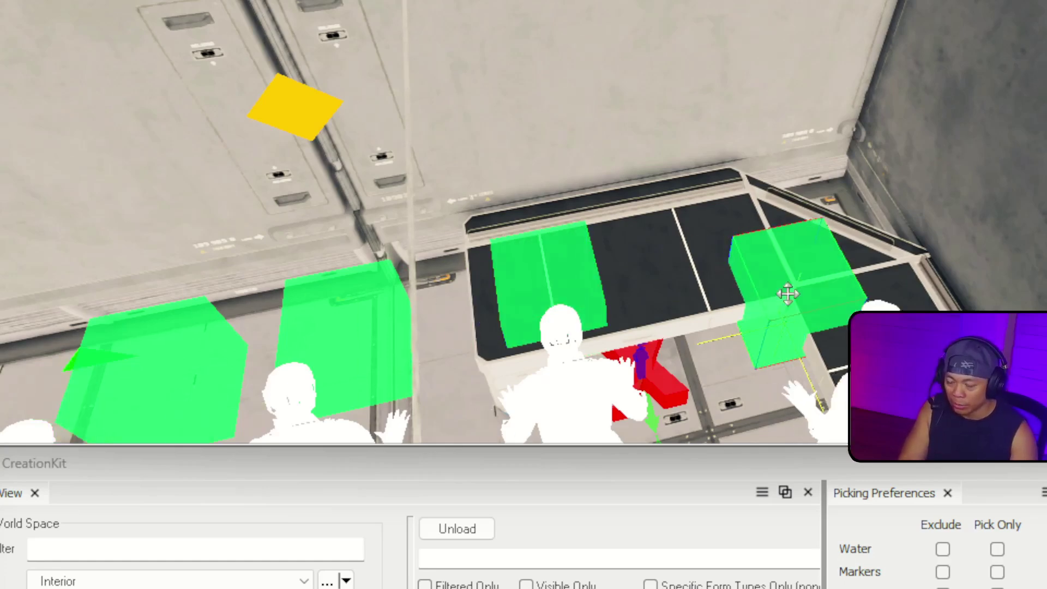
key(ctrl+z)
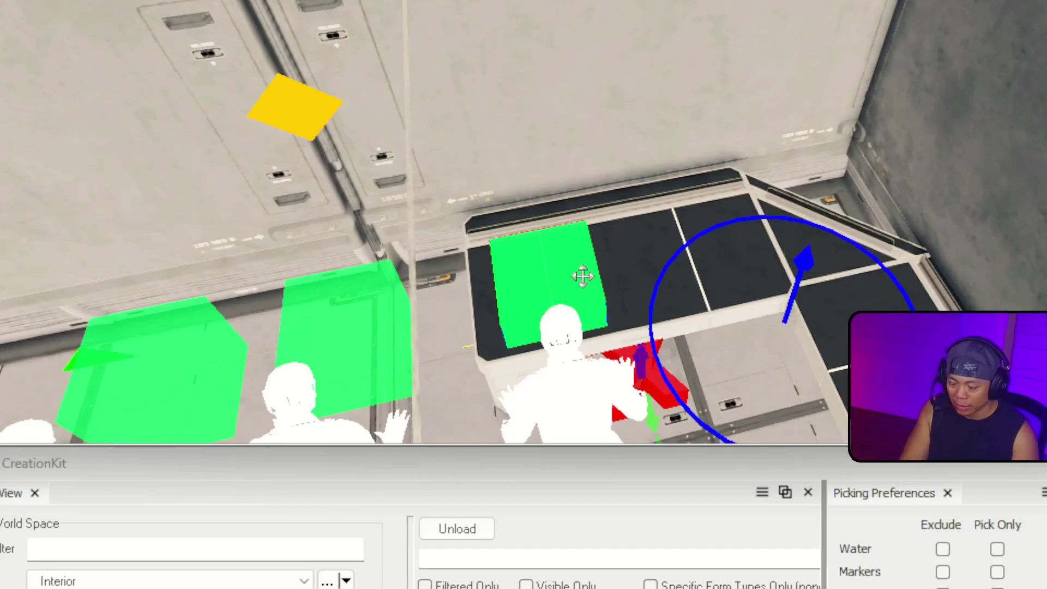
key(ctrl+z)
key(ctrl+z)
Place a copy of the invisible cooking bench farther along the wall and change its base ID to JRamosWorks_InvisibleWorkbenchIndustrial.
mouse_move(641, 163)
middle_down()
mouse_move(491, 196)
mouse_move(610, 185)
mouse_move(699, 218)
mouse_move(791, 159)
mouse_move(822, 113)
middle_up()
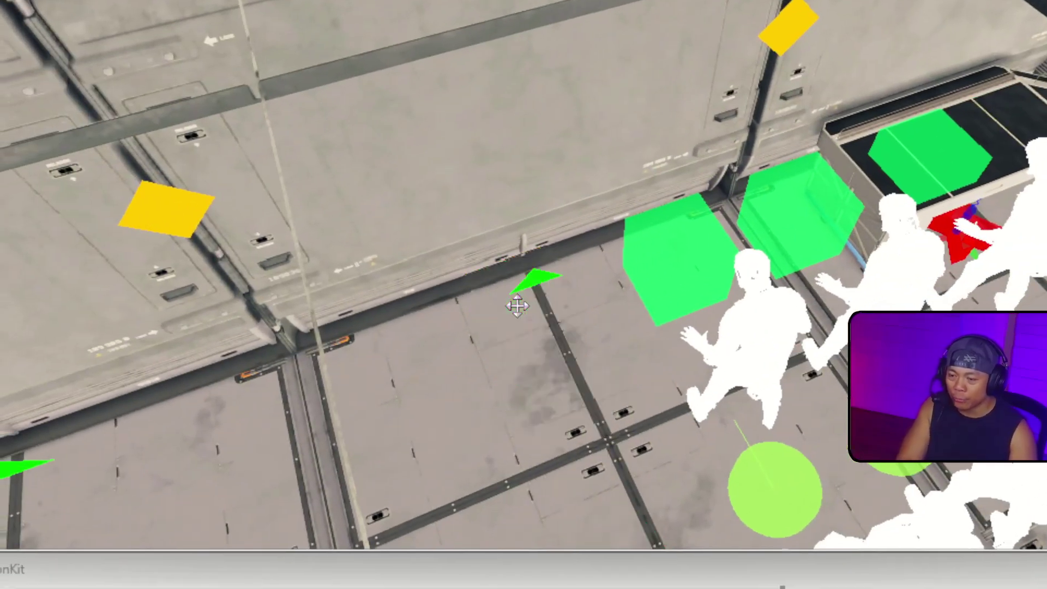
click(518, 305)
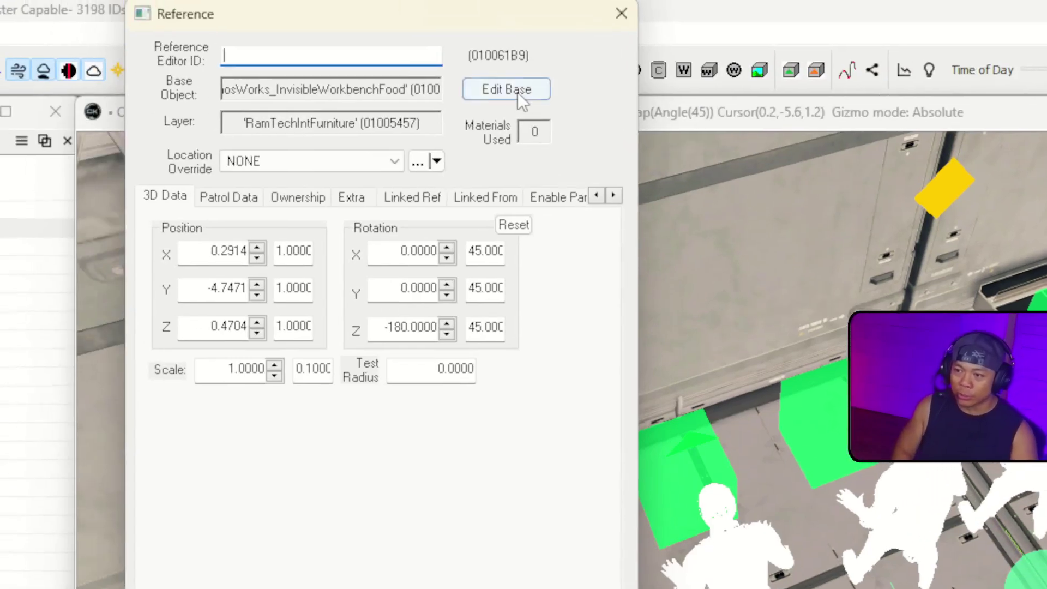
click(525, 96)
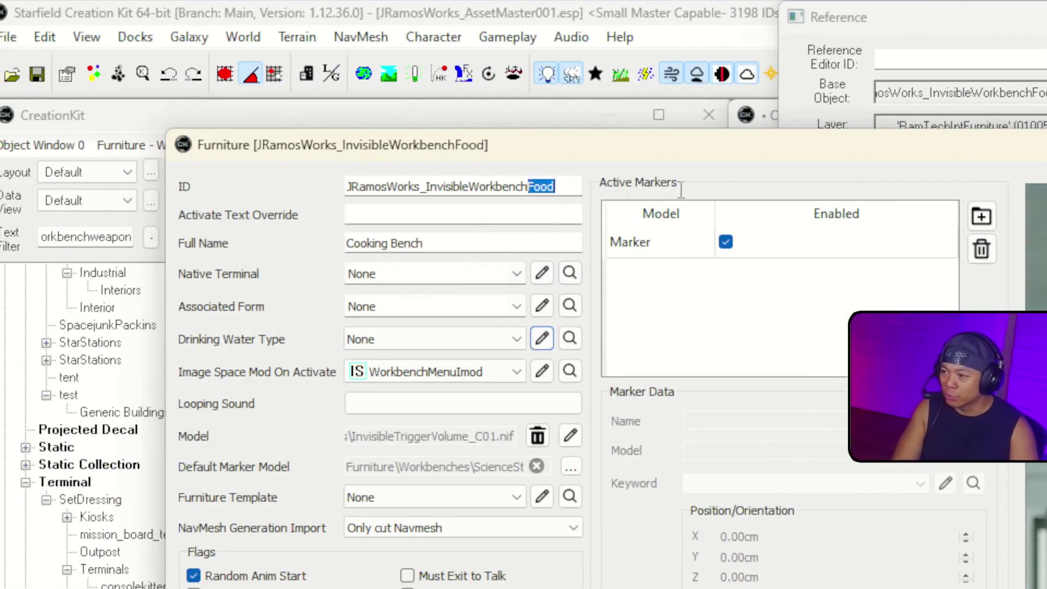
key(BackSpace)
text(Industrial)
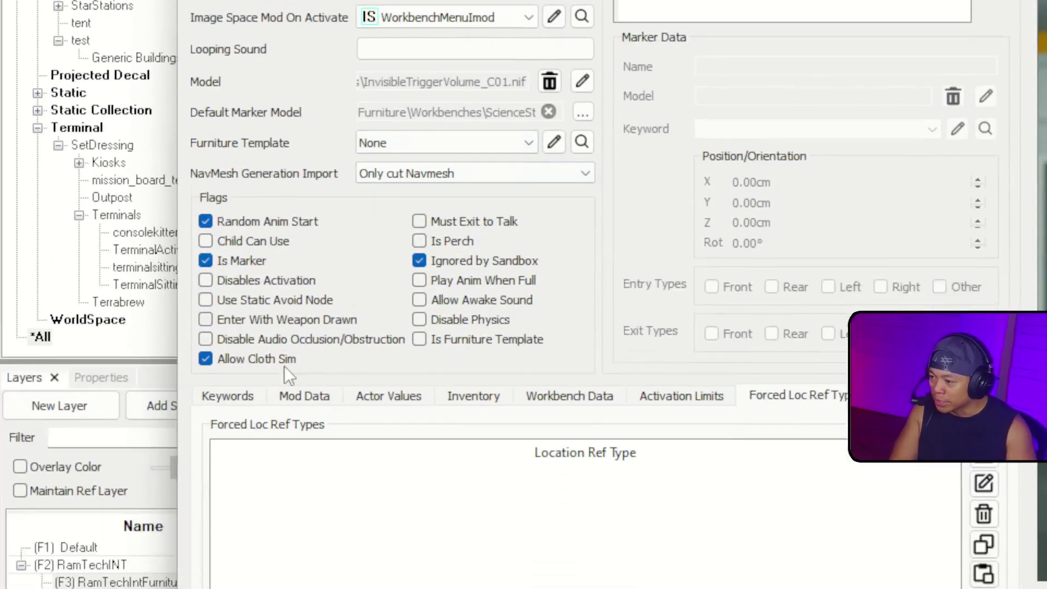
Replace the WorkbenchCookingKeyword with the WorkbenchIndustrialKeyword in the industrial workbench's keywords.
click(227, 396)
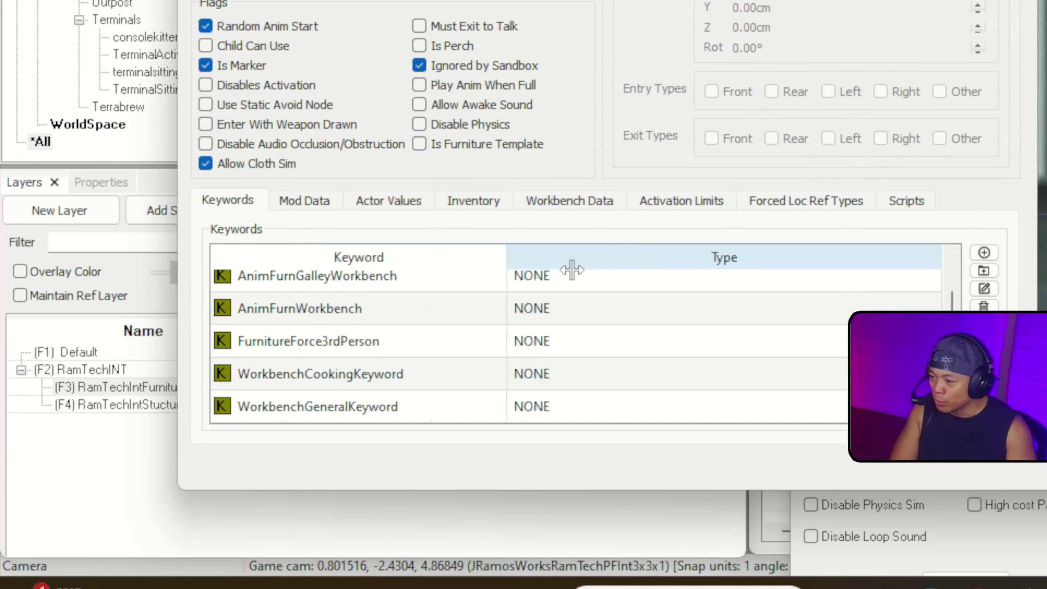
key(Delete)
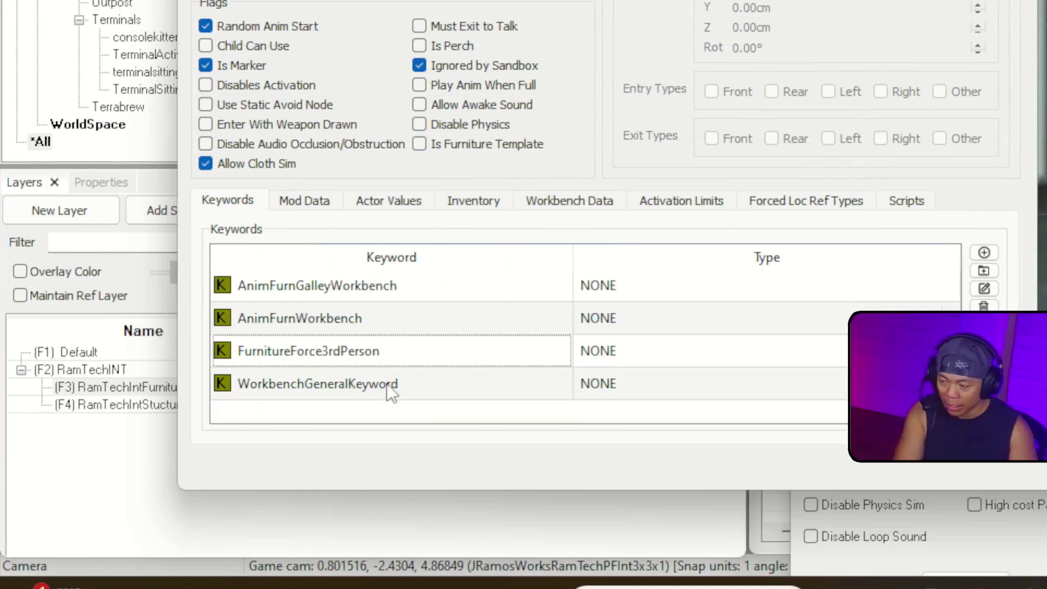
right_click(418, 405)
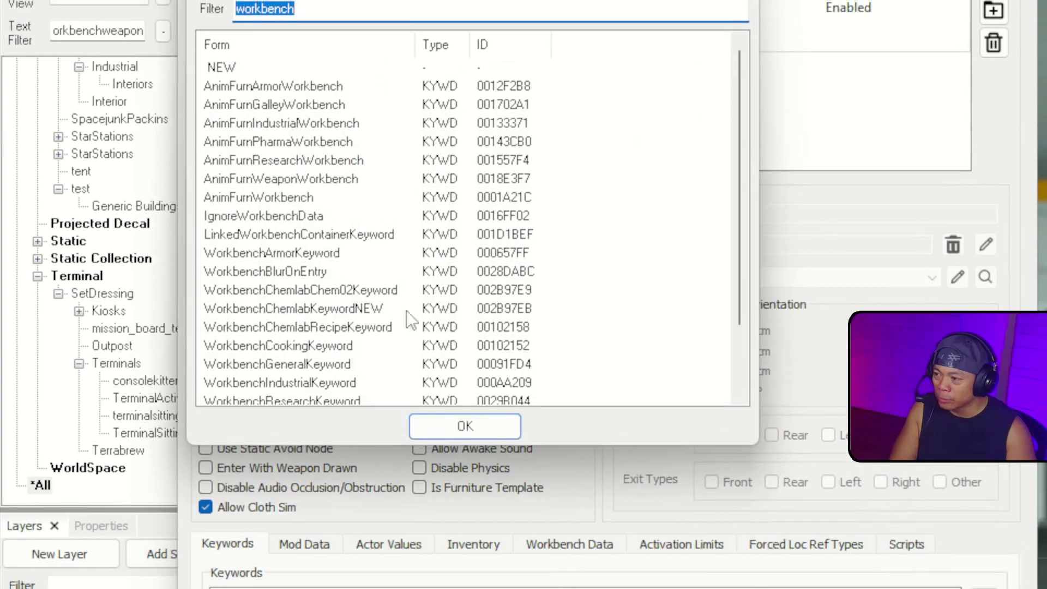
scroll(339, 316, down, 2)
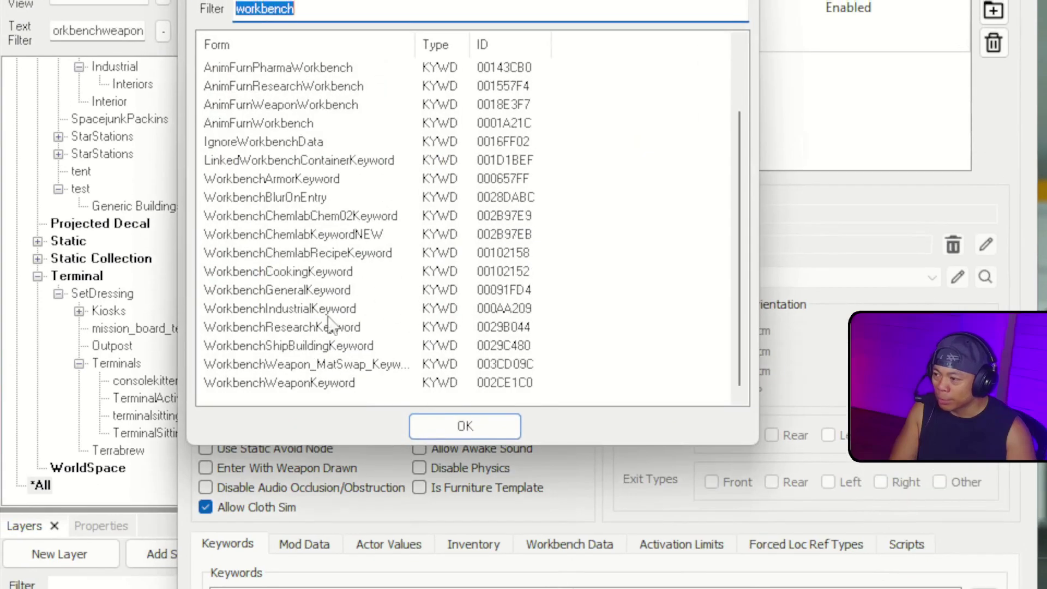
double_click(294, 310)
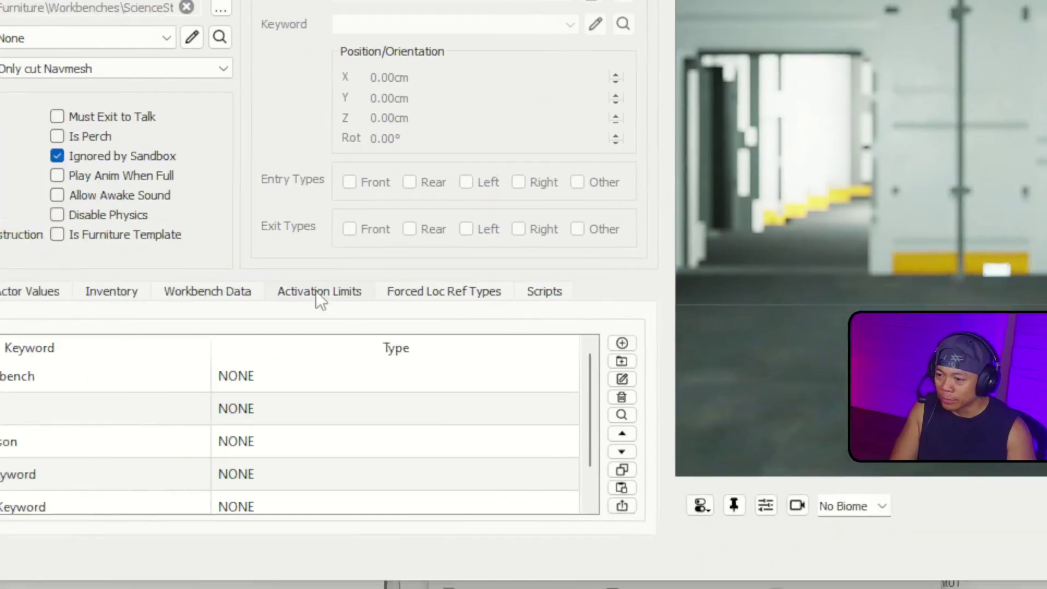
Create the invisible industrial workbench as a new form and accept the reference settings.
click(174, 332)
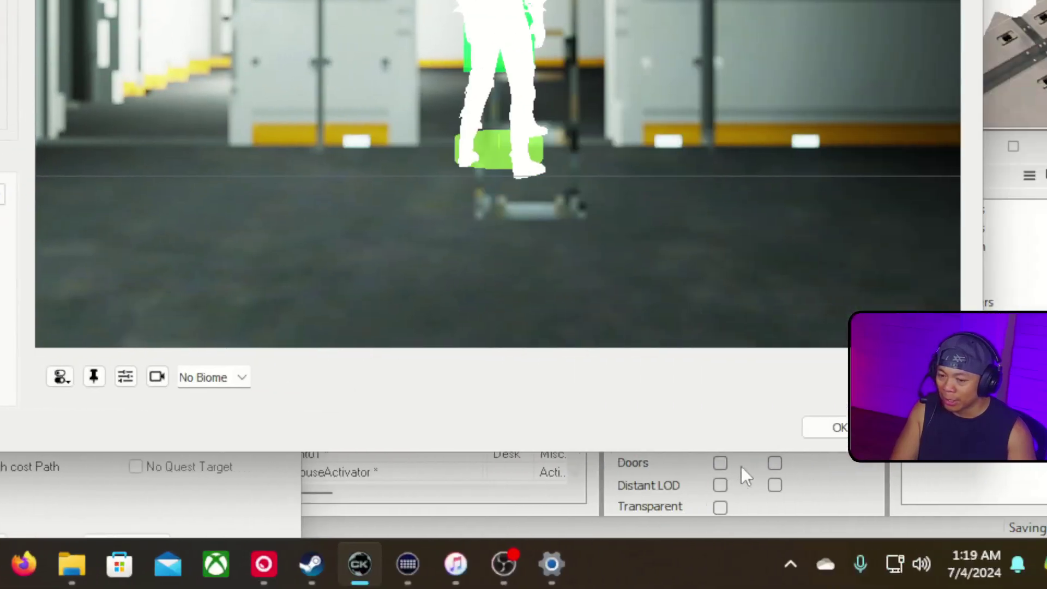
click(825, 428)
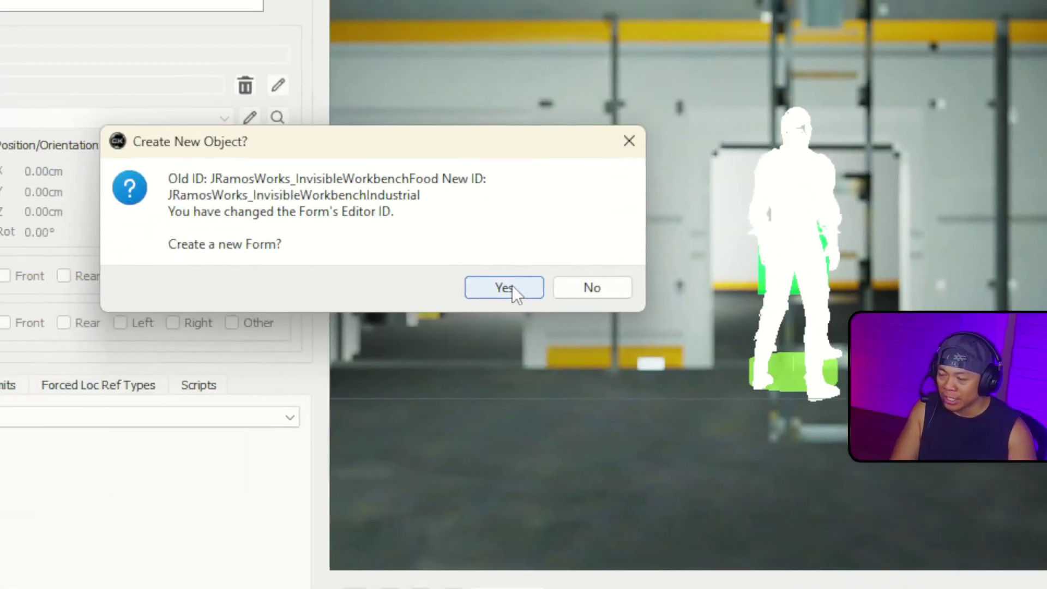
click(513, 288)
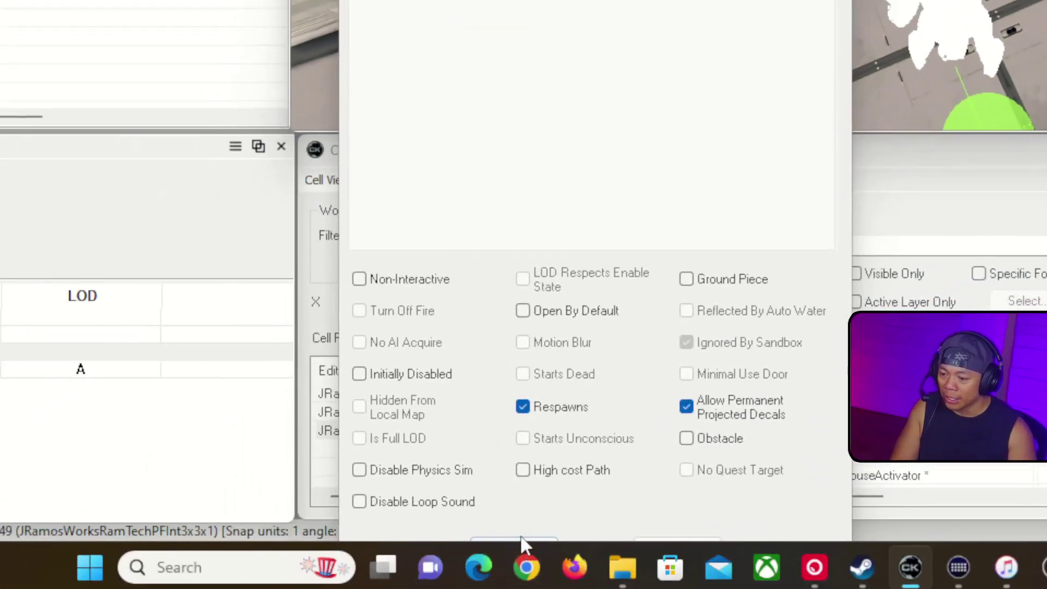
click(521, 540)
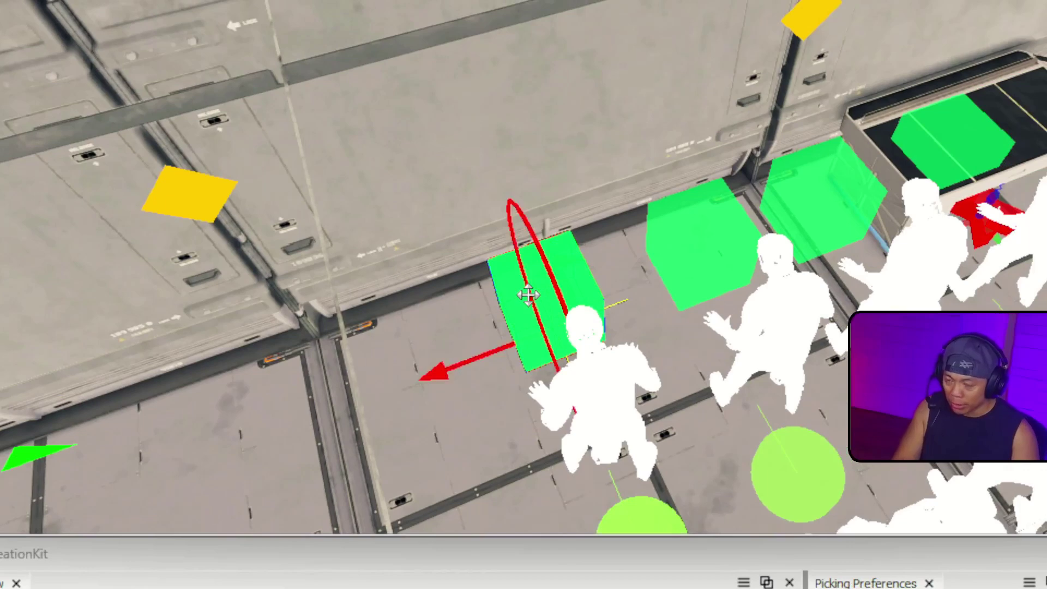
Place two copies of the invisible industrial bench along the wall and change the first copy's base ID to JRamosWorks_InvisibleWorkbenchChem.
drag(528, 295, 364, 358)
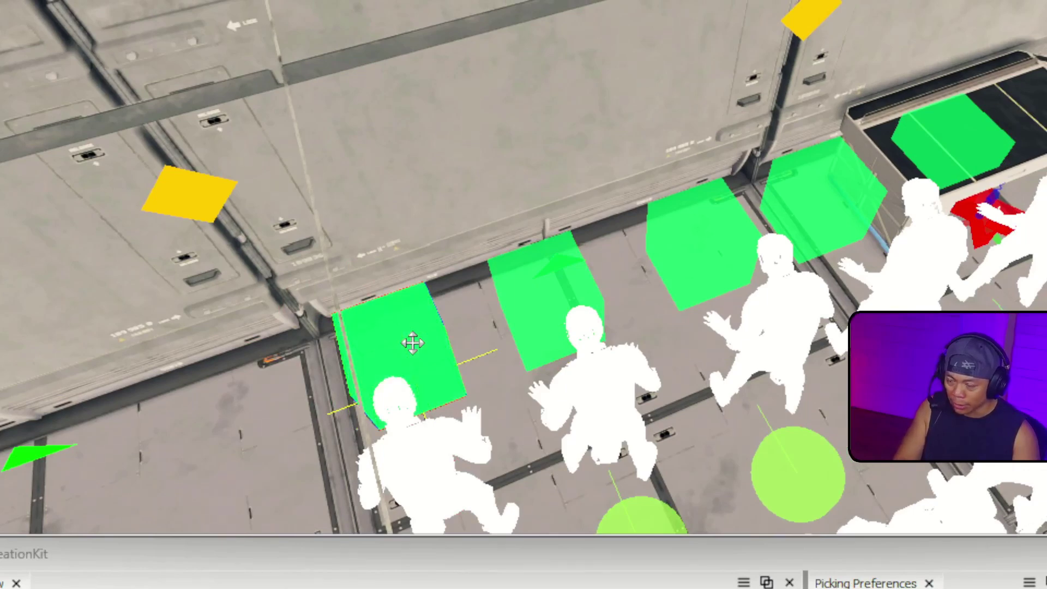
drag(412, 343, 235, 414)
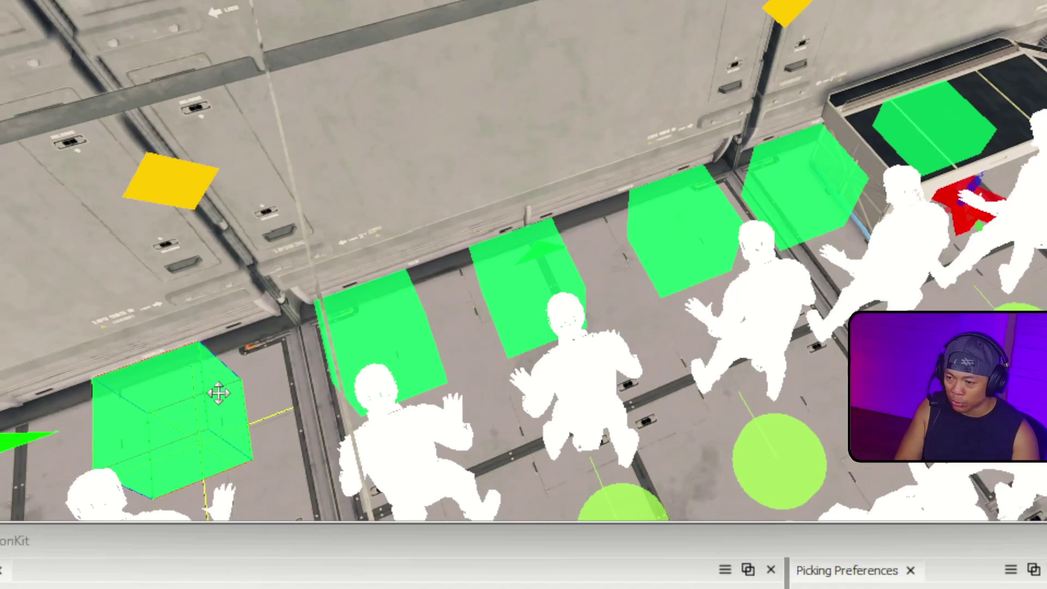
click(370, 313)
key(Delete)
double_click(370, 312)
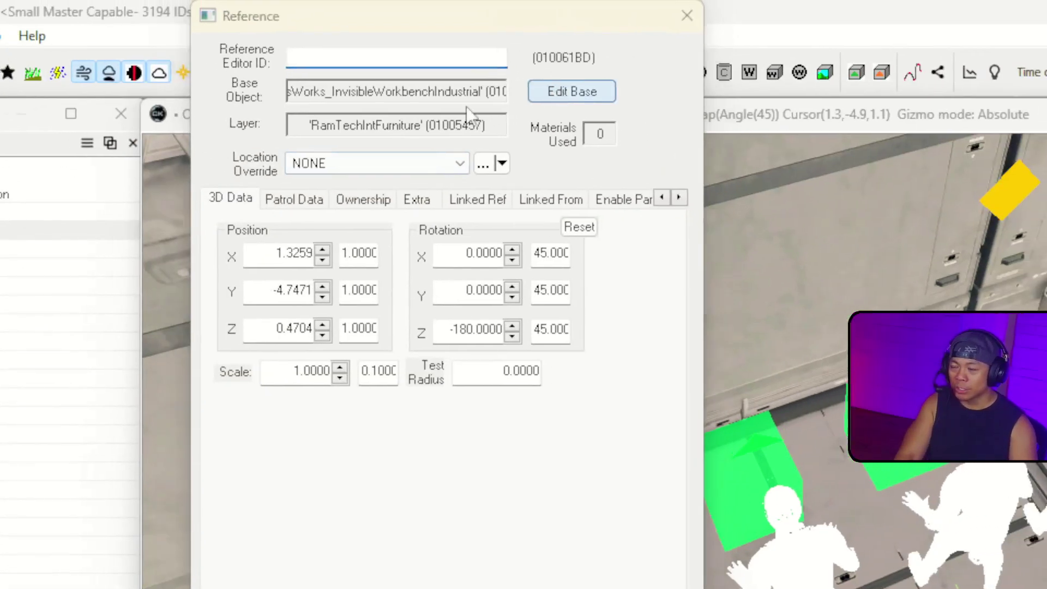
click(572, 91)
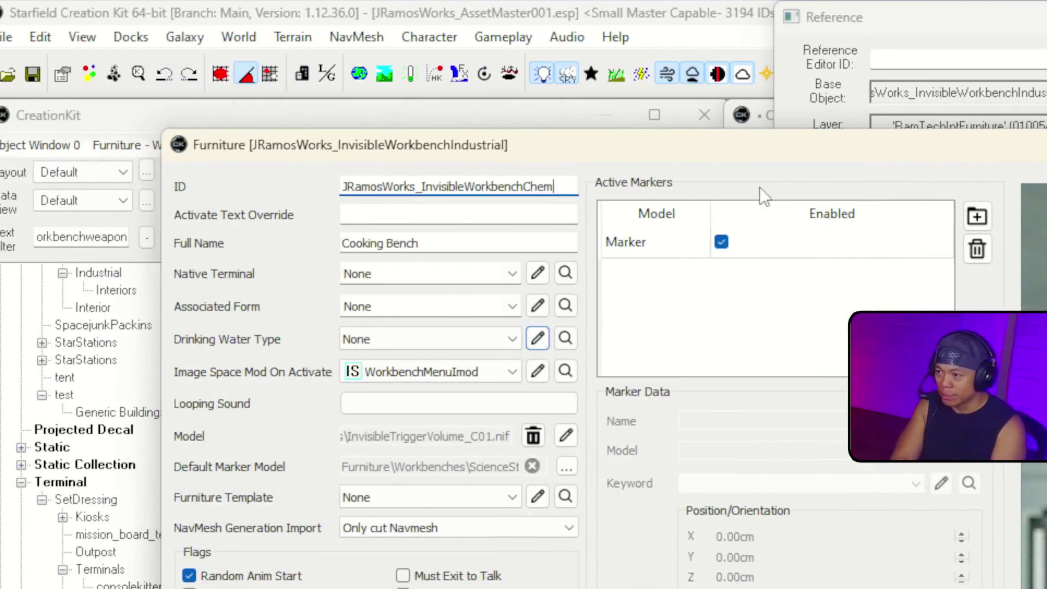
text(y)
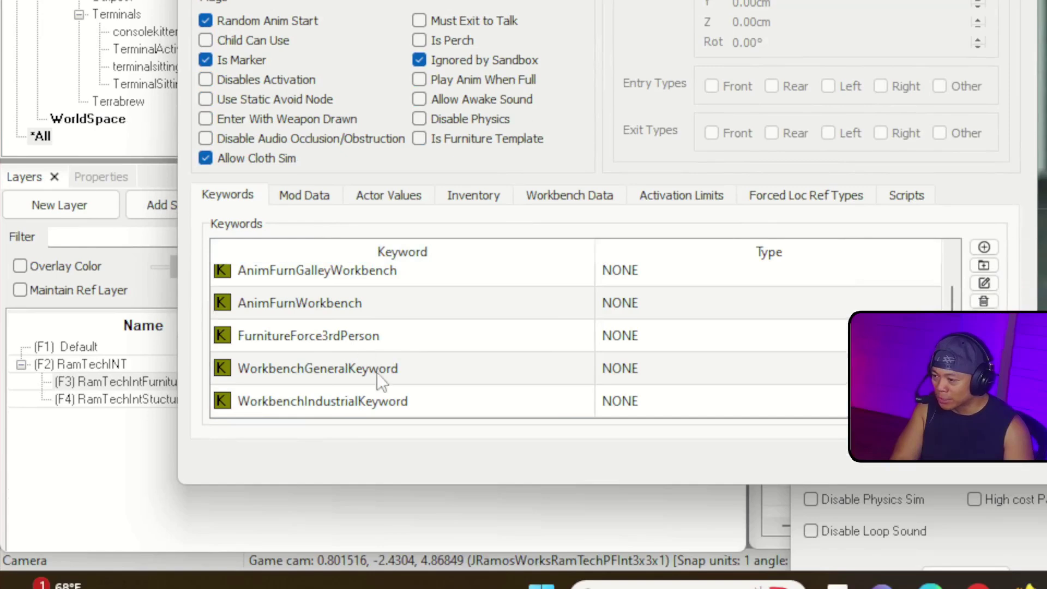
Replace the WorkbenchIndustrialKeyword with WorkbenchChemlabKeywordNEW and WorkbenchChemlabRecipeKeyword in the chem workbench's keywords.
click(383, 412)
key(Delete)
right_click(382, 411)
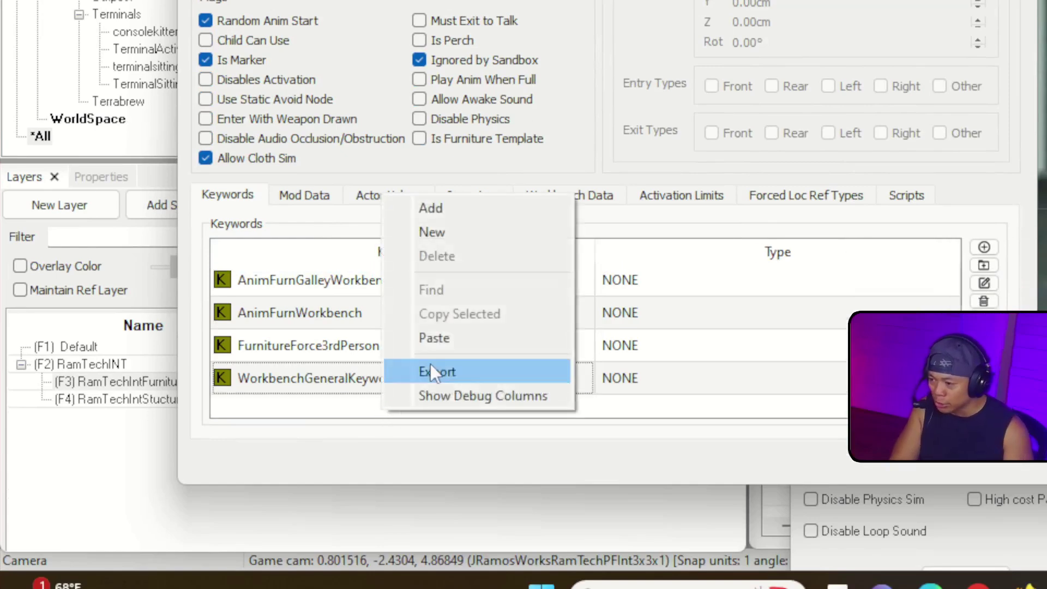
click(466, 208)
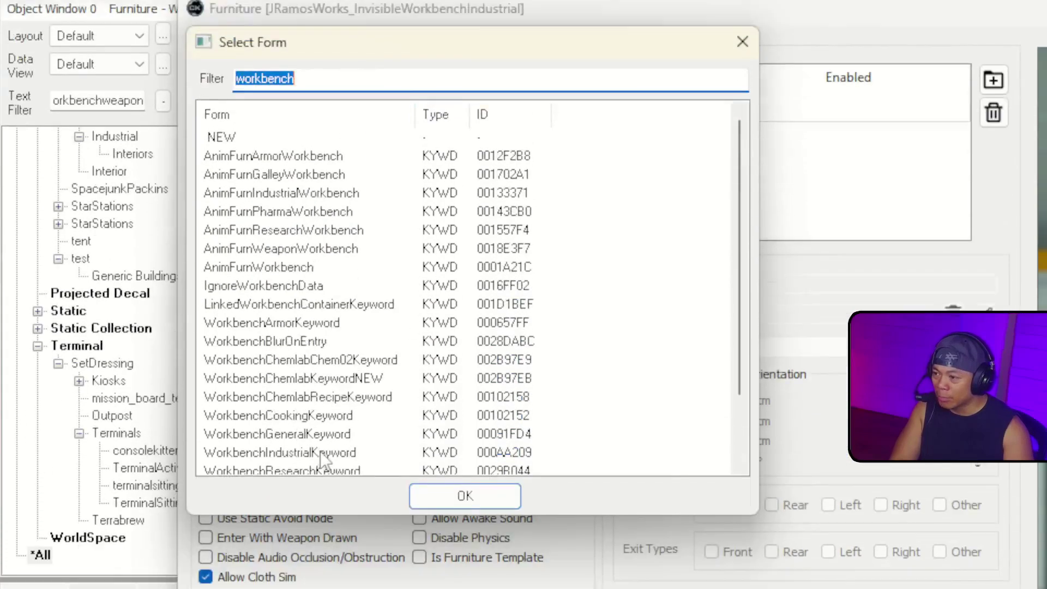
scroll(413, 241, down, 2)
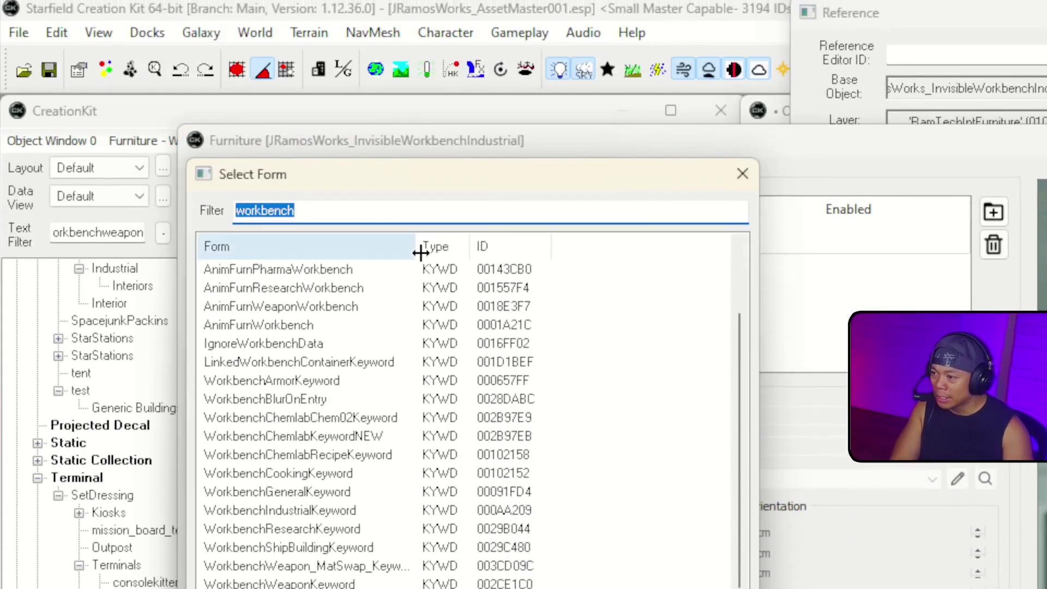
drag(420, 252, 500, 253)
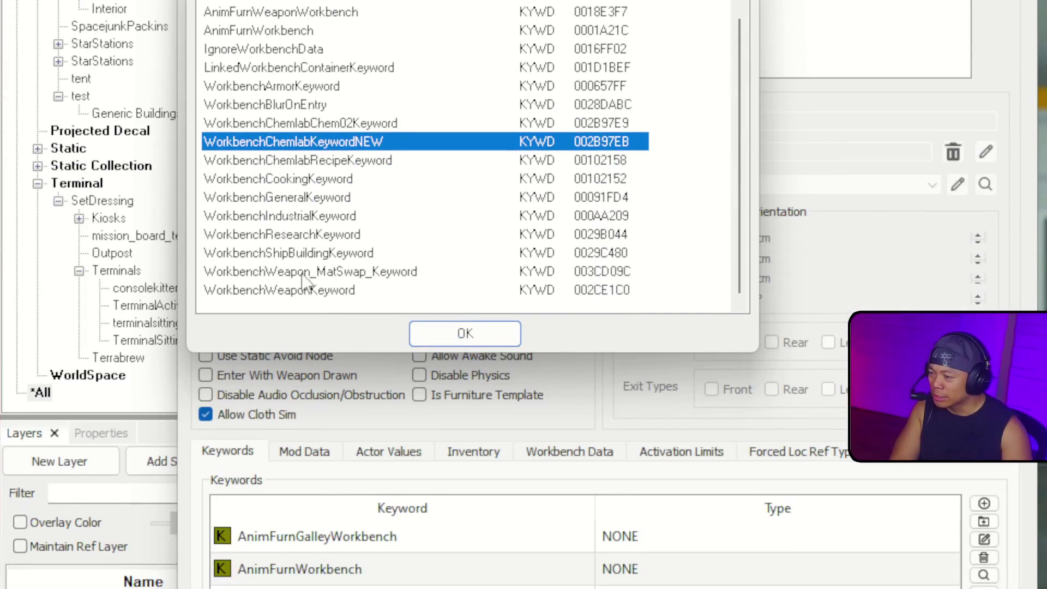
ctrl+click(355, 162)
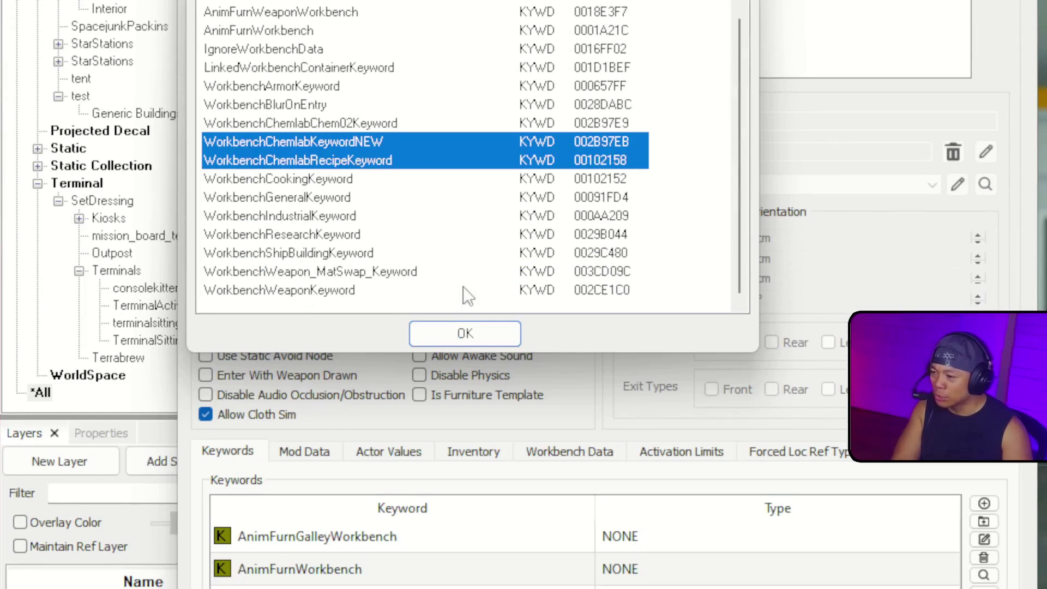
ctrl+click(394, 163)
ctrl+click(397, 162)
click(465, 333)
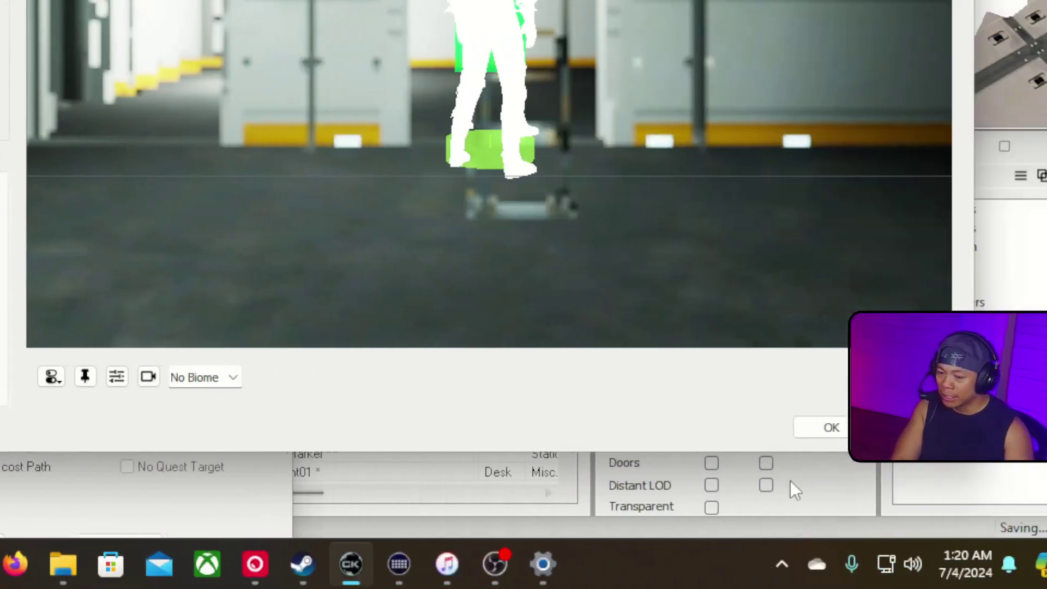
Accept the chem workbench's furniture settings as a new form and confirm its reference settings.
click(824, 433)
click(208, 63)
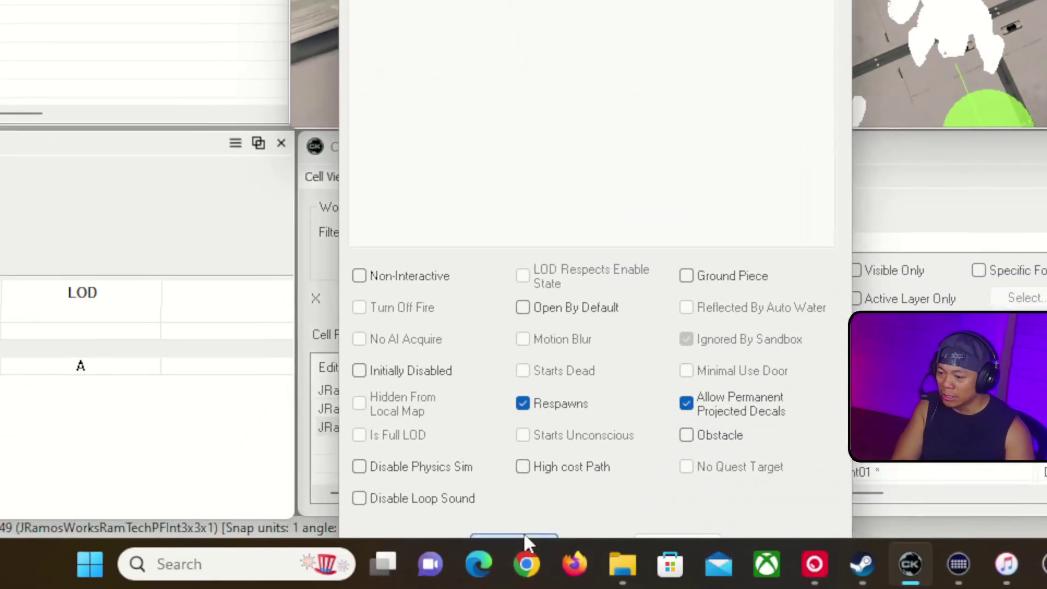
click(524, 540)
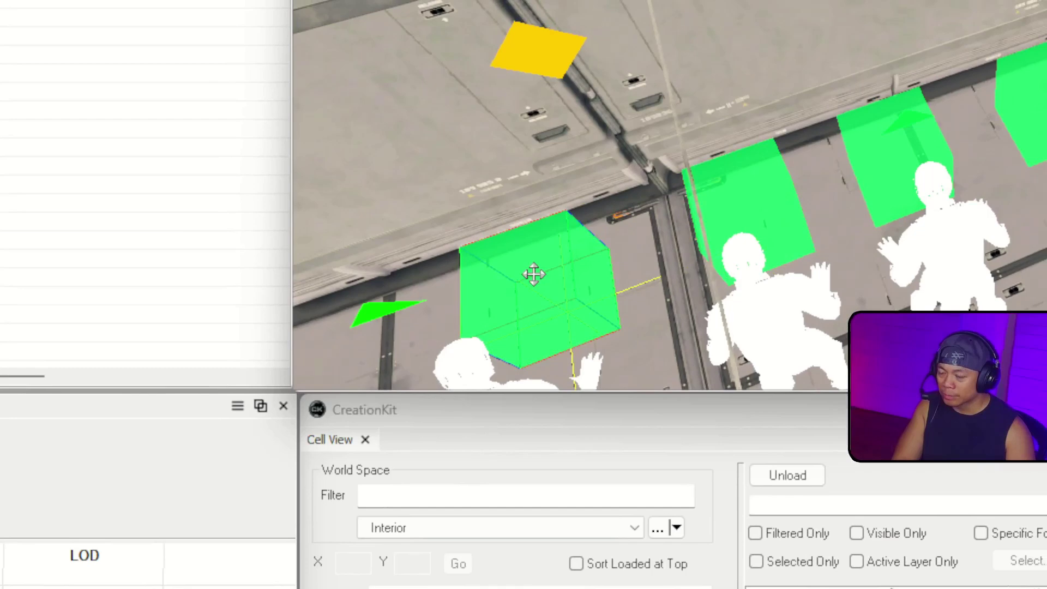
Edit the base object of the last bench in the row and change its ID to JRamosWorks_InvisibleWorkbenchResearch.
right_click(534, 274)
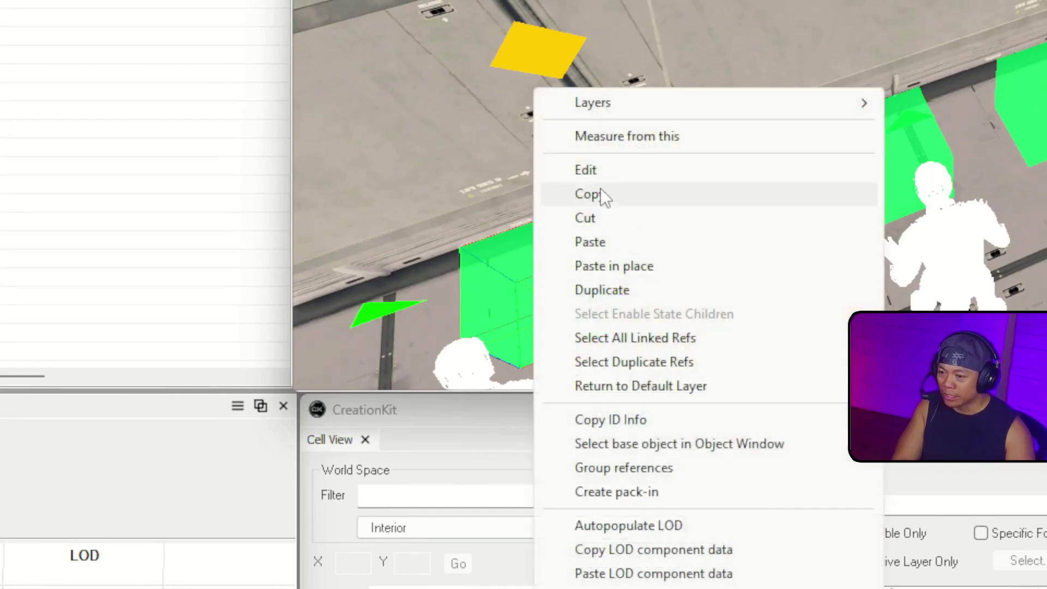
click(605, 172)
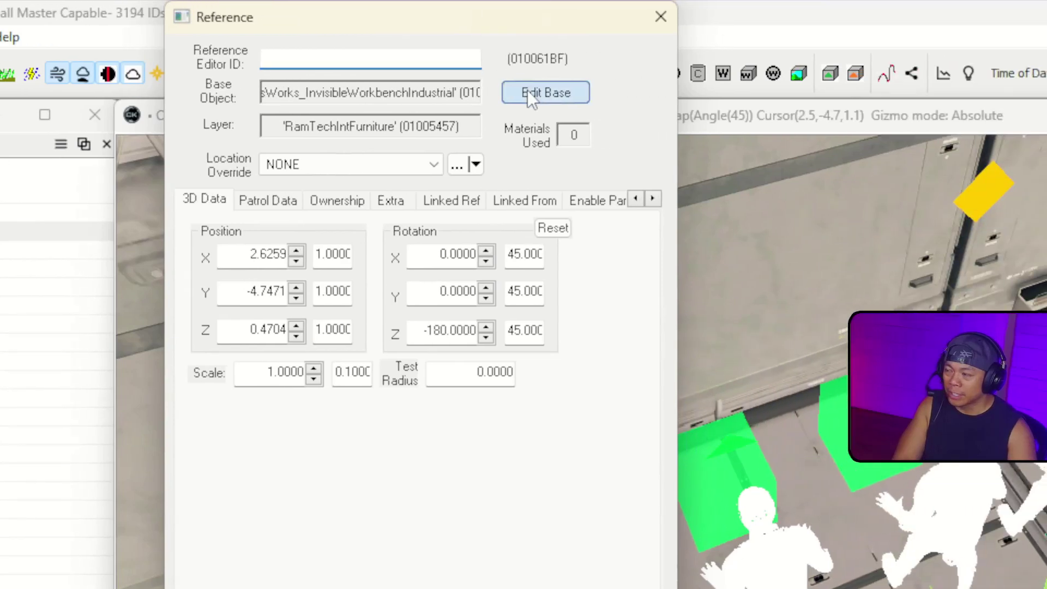
click(528, 94)
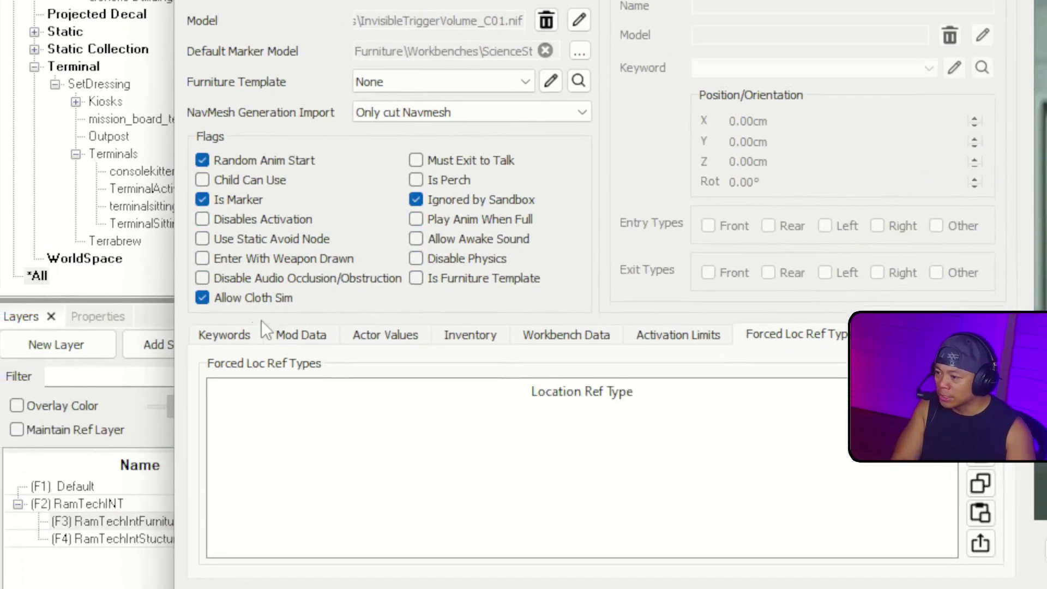
Replace the WorkbenchIndustrialKeyword with the WorkbenchResearchKeyword in the research workbench's keywords.
click(225, 332)
scroll(318, 369, down, 1)
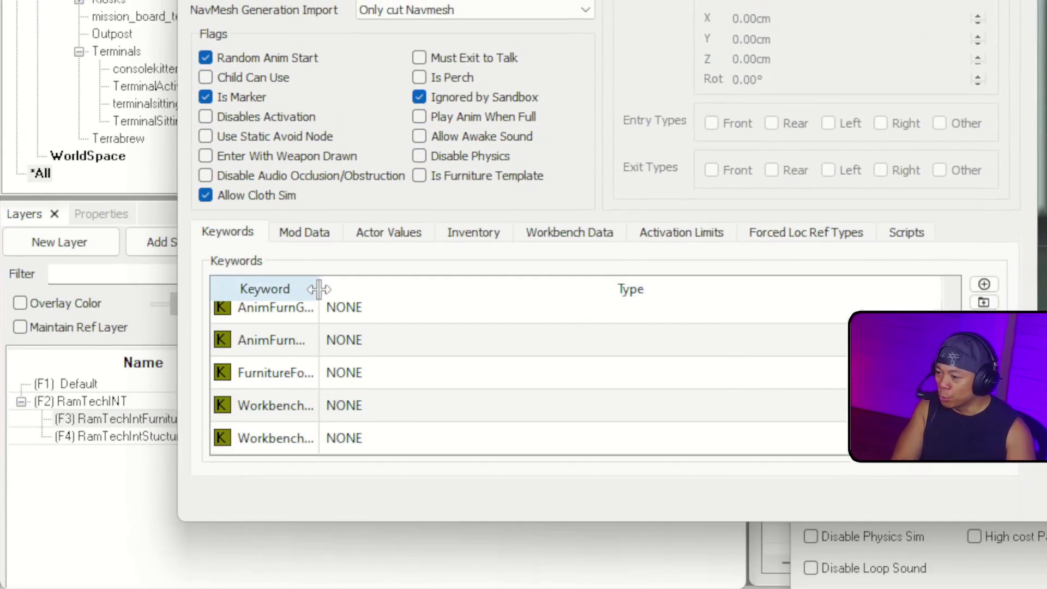
drag(319, 342, 579, 342)
key(Delete)
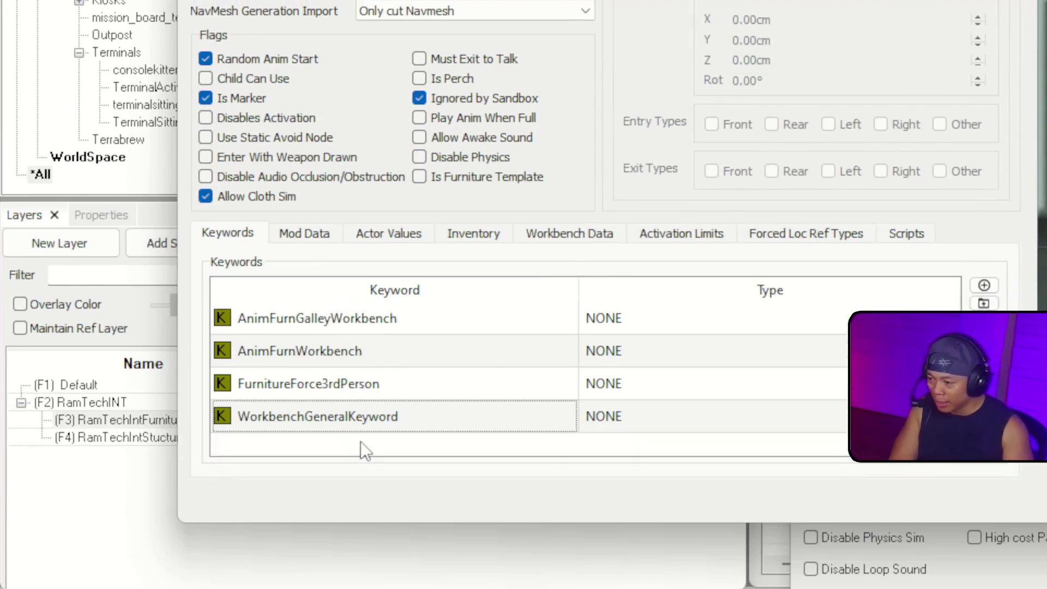
right_click(361, 443)
click(416, 420)
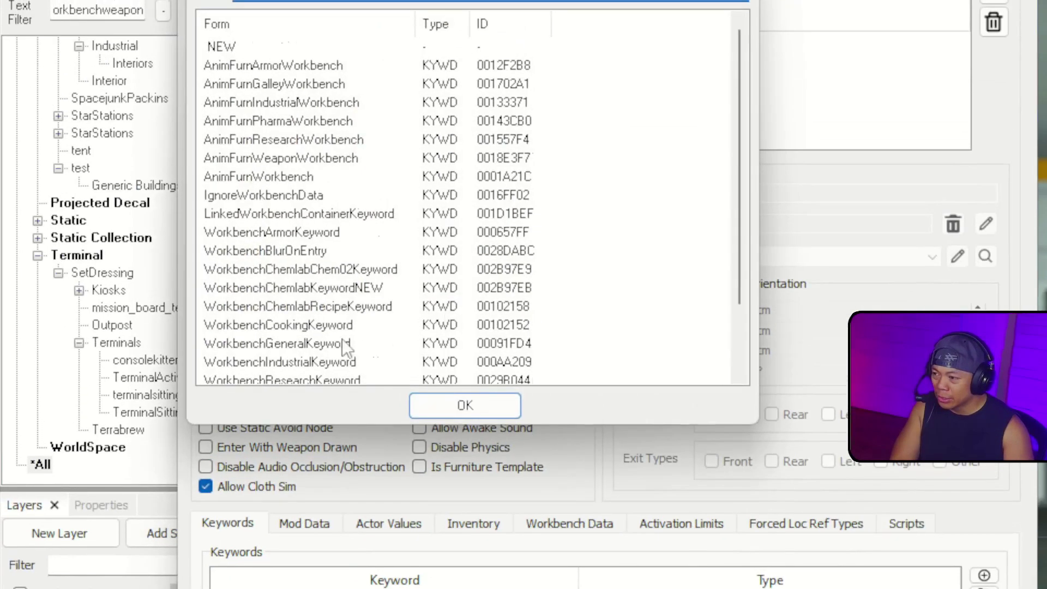
scroll(344, 342, down, 2)
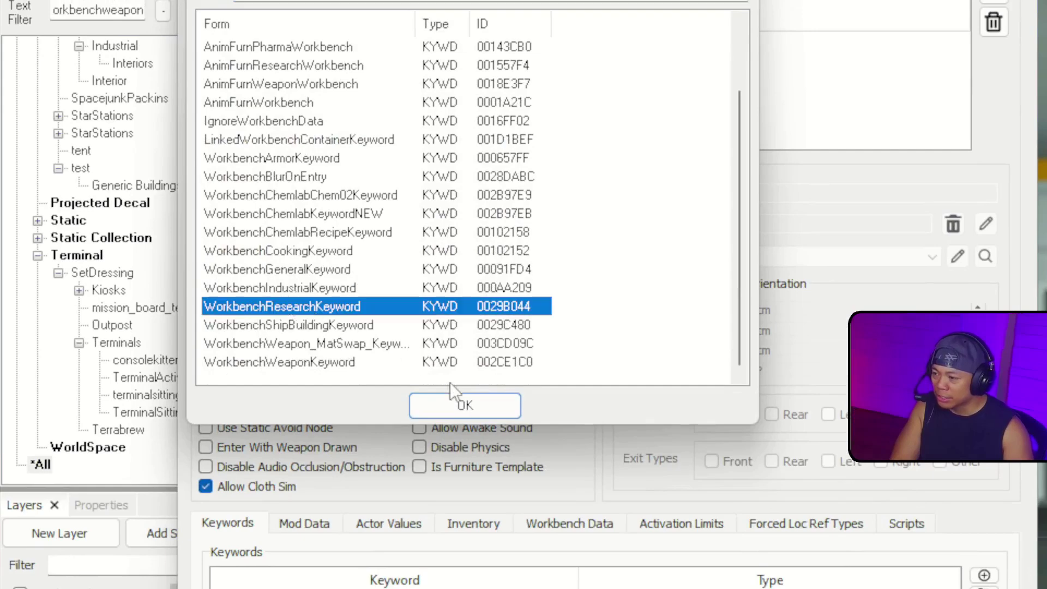
click(461, 404)
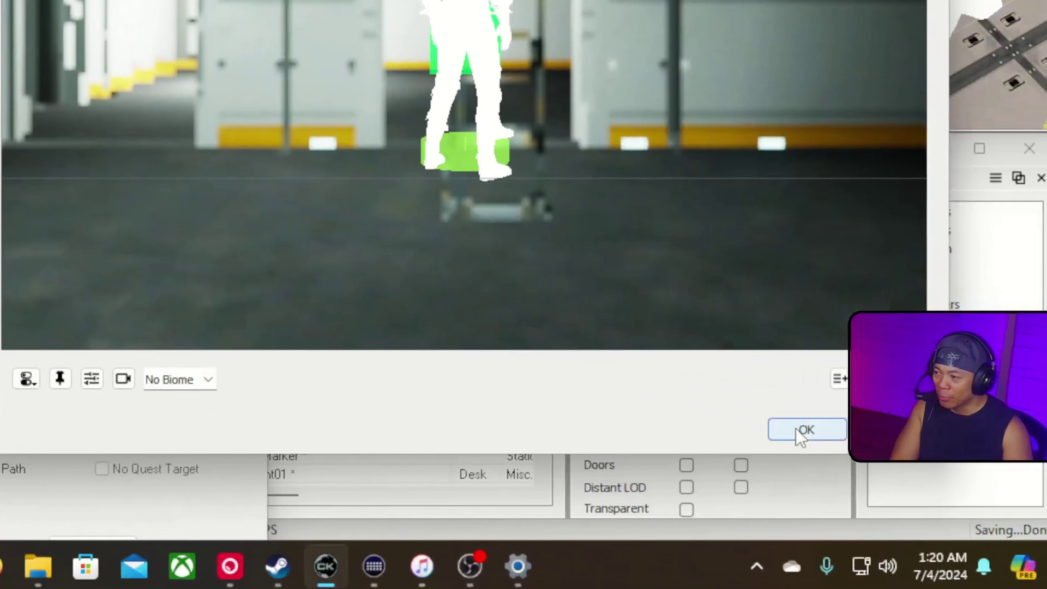
Create the research workbench as a new form and accept its reference settings.
click(800, 428)
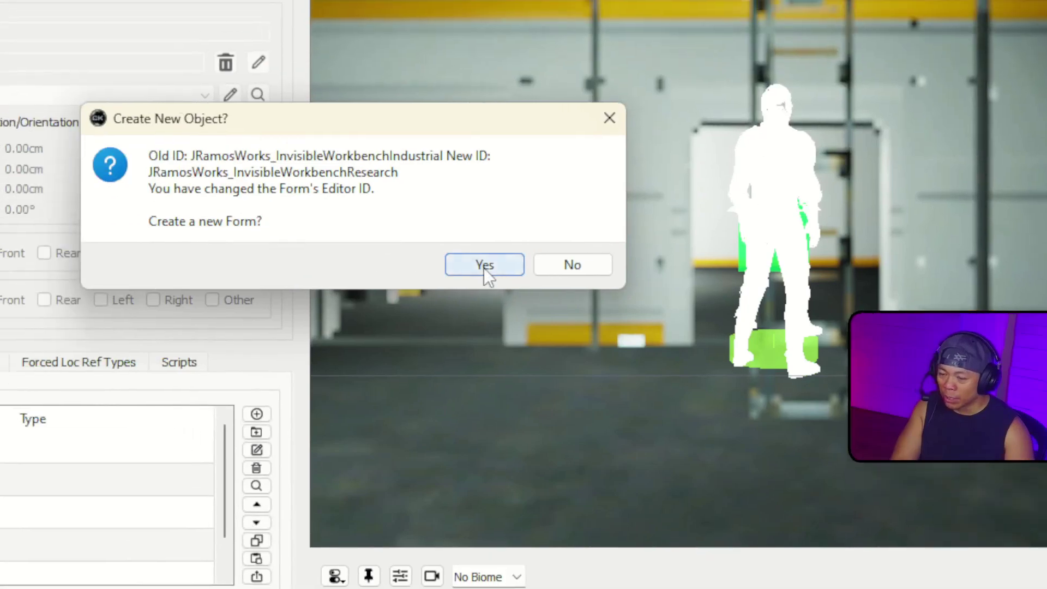
click(155, 58)
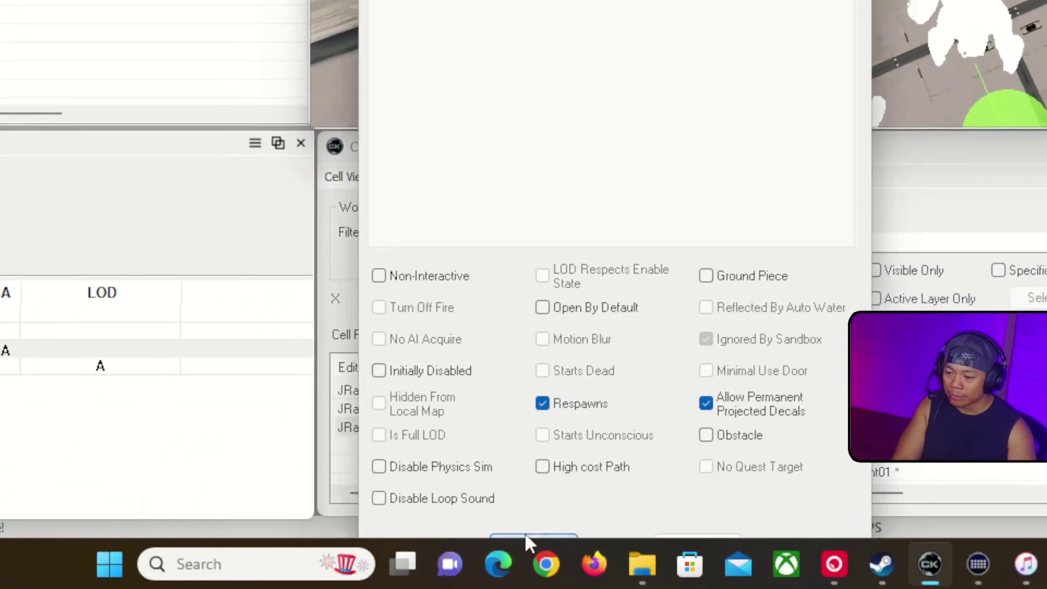
click(527, 543)
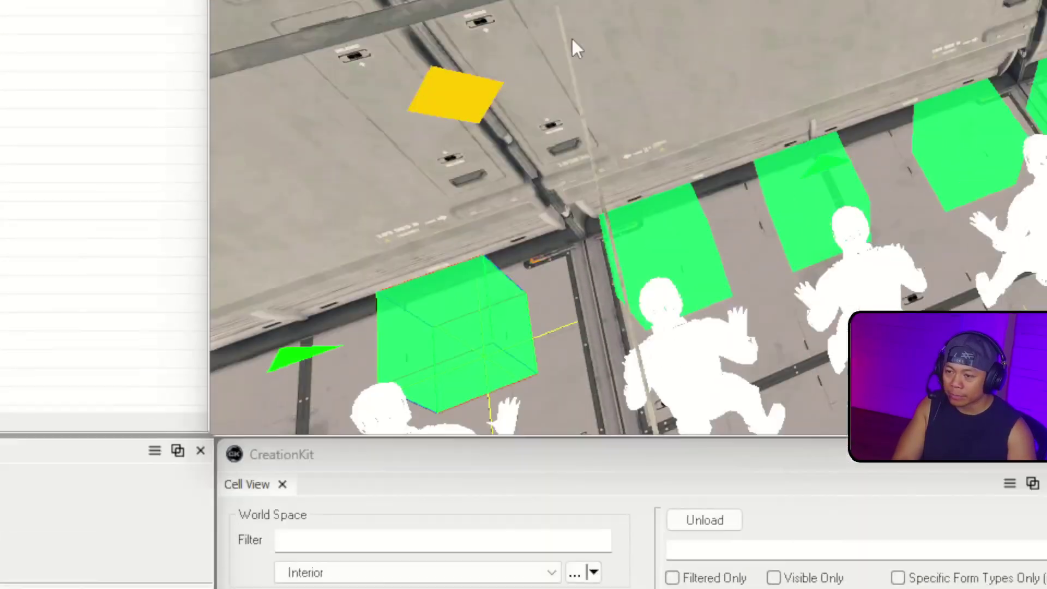
Move the invisible cooking bench from the counter to the far end of the bench row along the wall.
click(535, 92)
right_drag(556, 164, 578, 208)
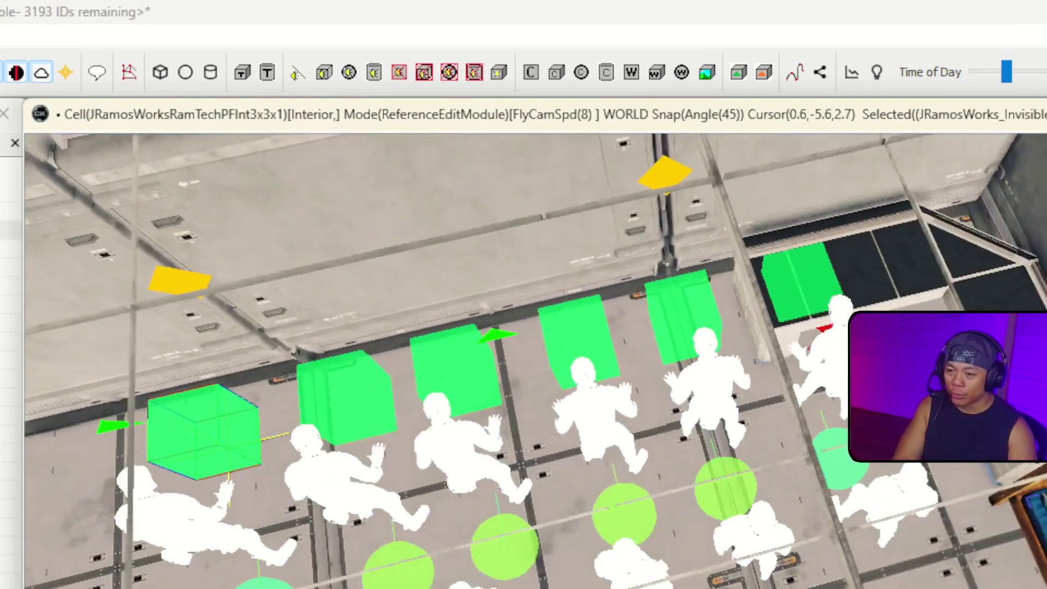
key(w)
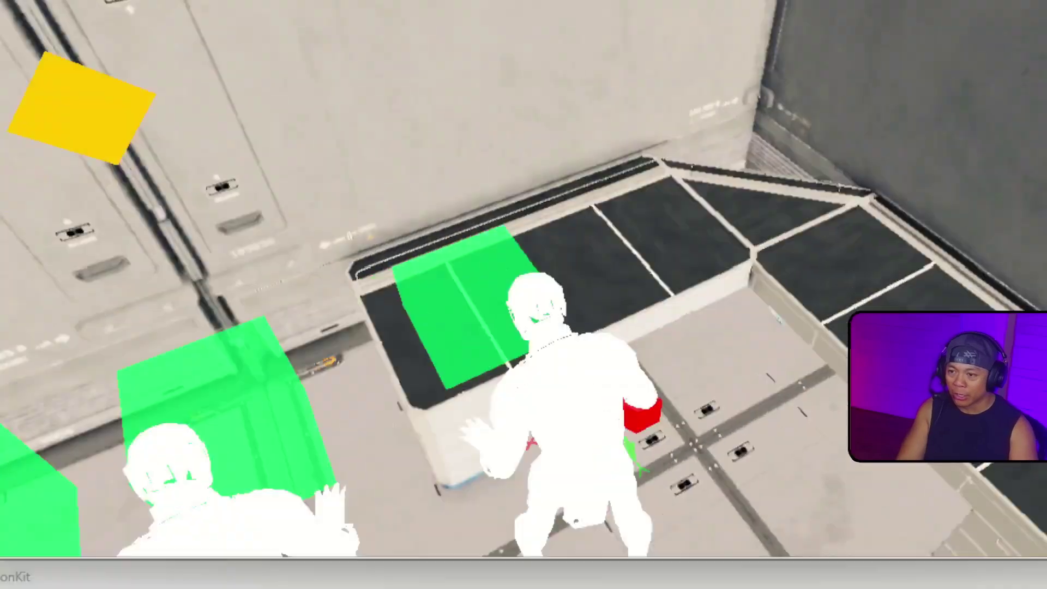
key(s)
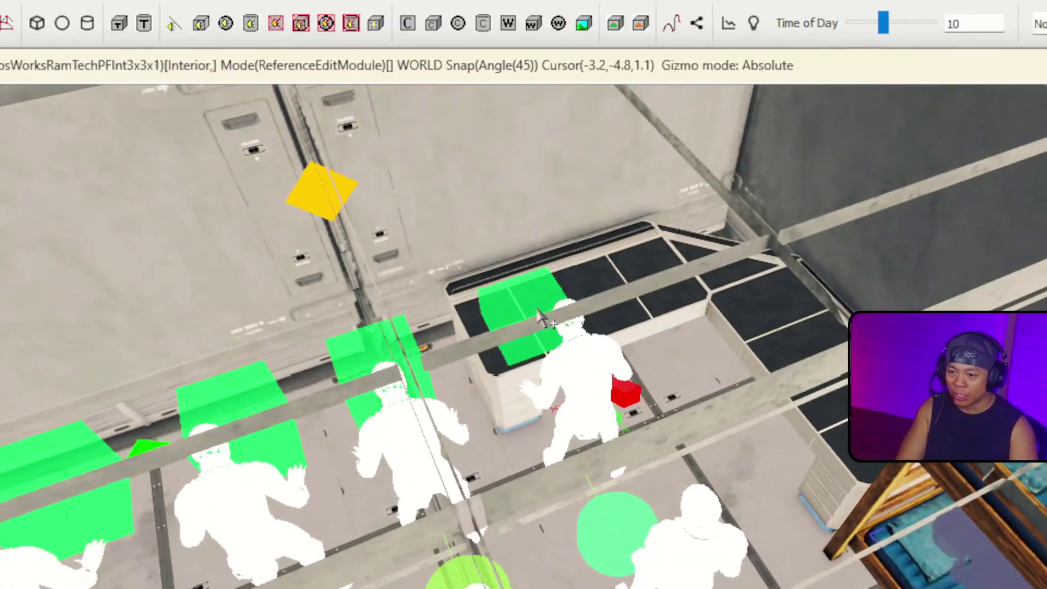
click(518, 289)
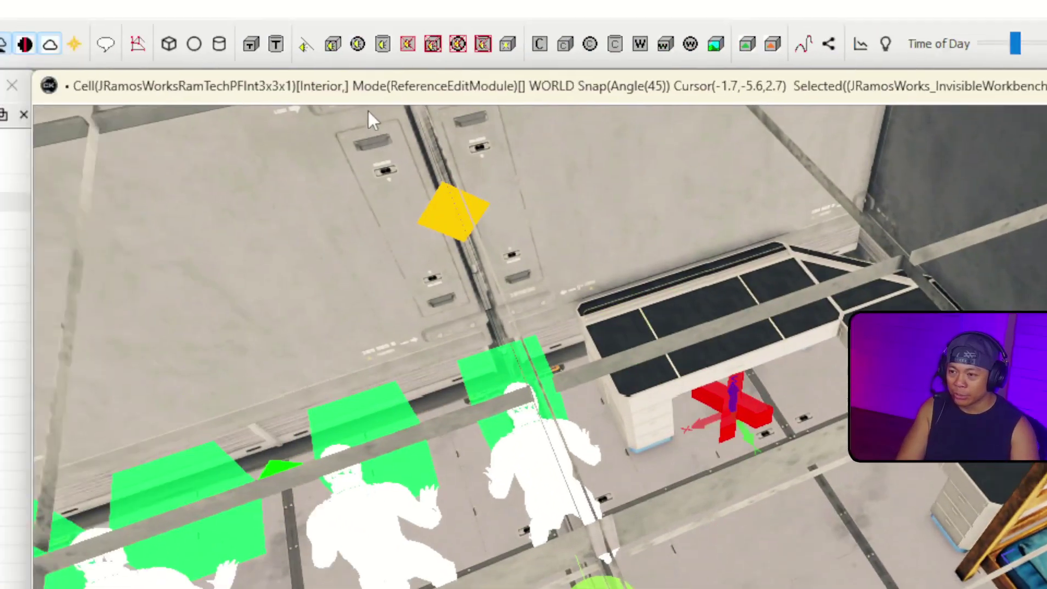
right_drag(240, 144, 136, 232)
key(s)
drag(548, 293, 499, 284)
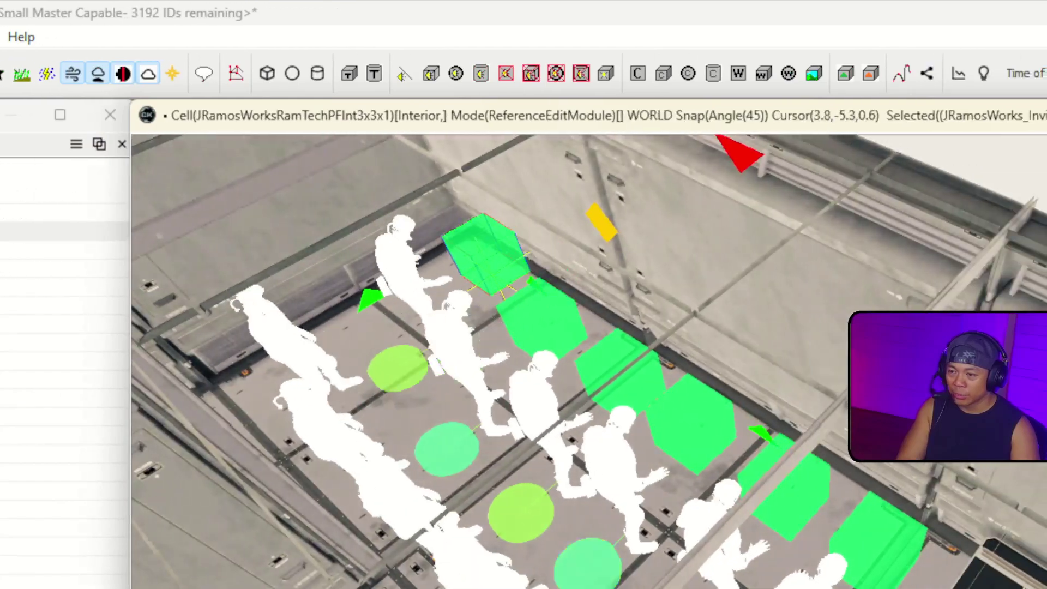
Move the two invisible benches nearest the counter onto the countertop, spaced apart along it.
right_drag(518, 313, 436, 277)
key(w)
key(s)
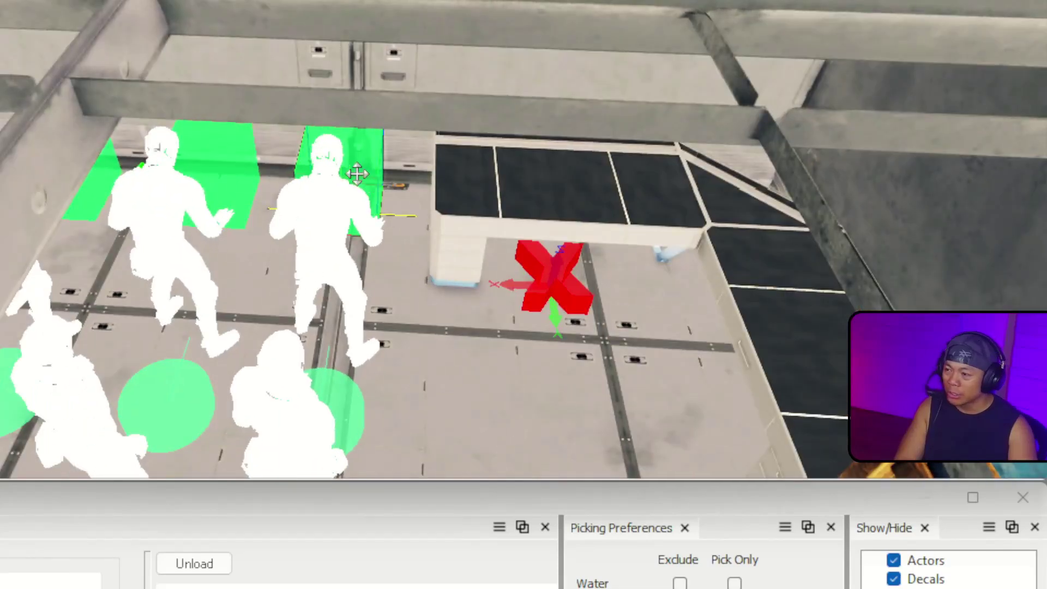
middle_drag(476, 151, 493, 169)
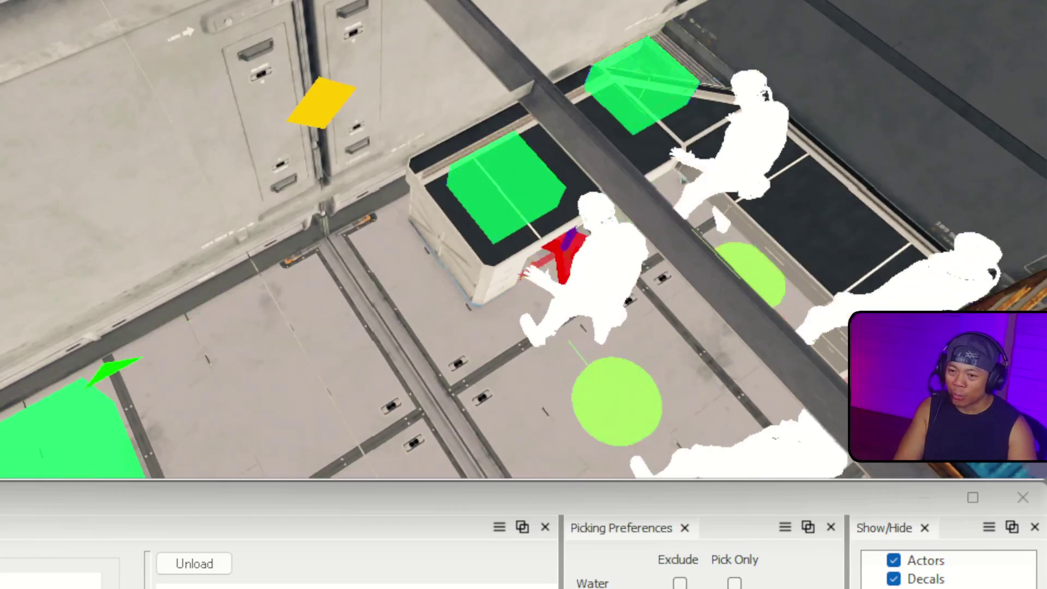
Nudge the invisible bench nearest the counter's end into place on the countertop.
middle_drag(602, 174, 652, 164)
middle_drag(562, 327, 540, 250)
scroll(523, 240, up, 3)
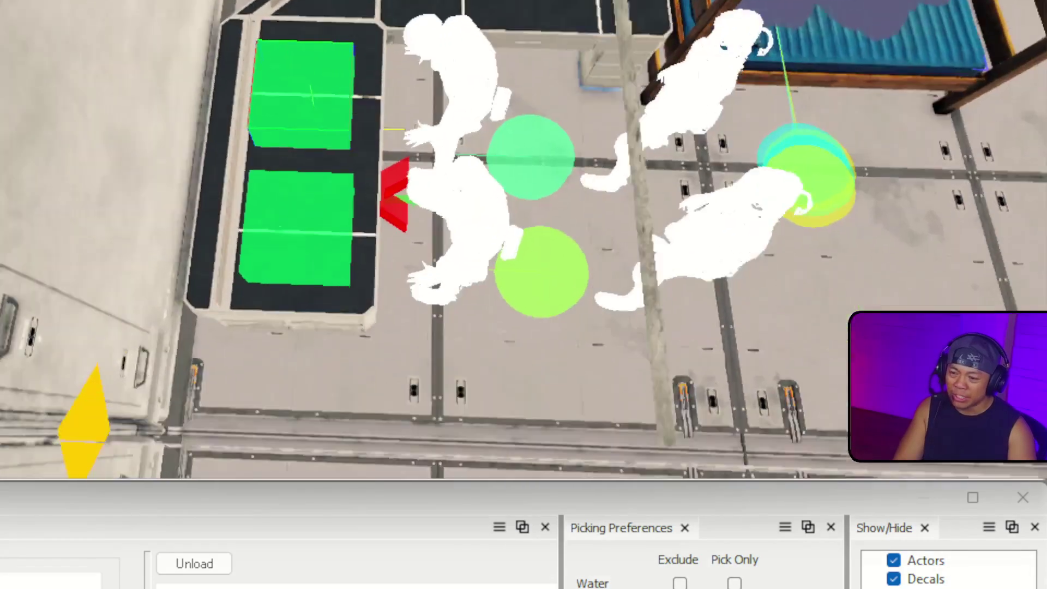
mouse_move(342, 240)
mouse_down()
mouse_move(381, 240)
mouse_move(355, 234)
mouse_up()
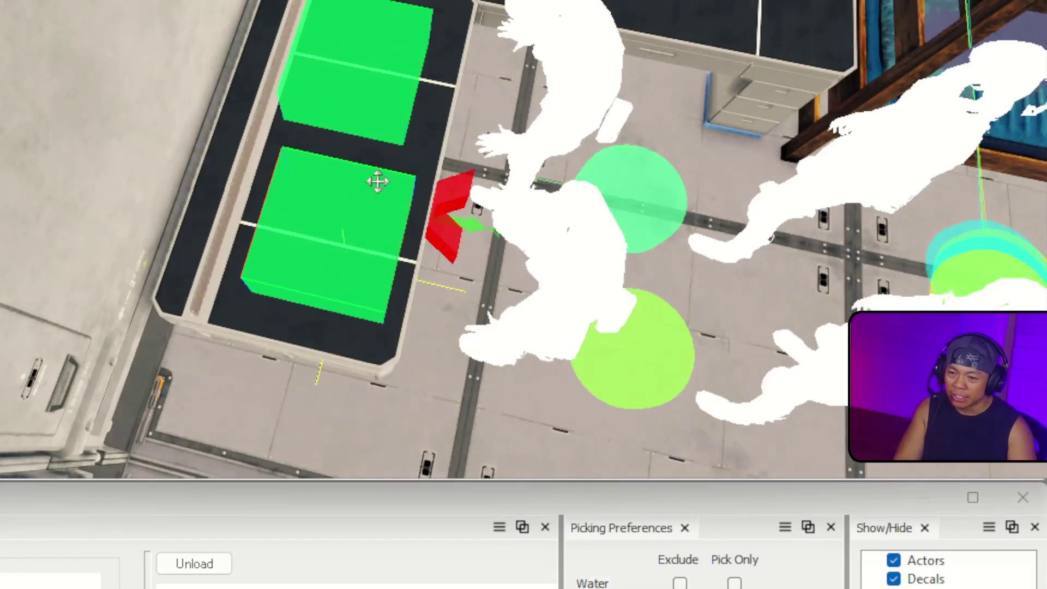
Inspect the reference data of the invisible armor bench on the countertop.
click(367, 98)
key(Delete)
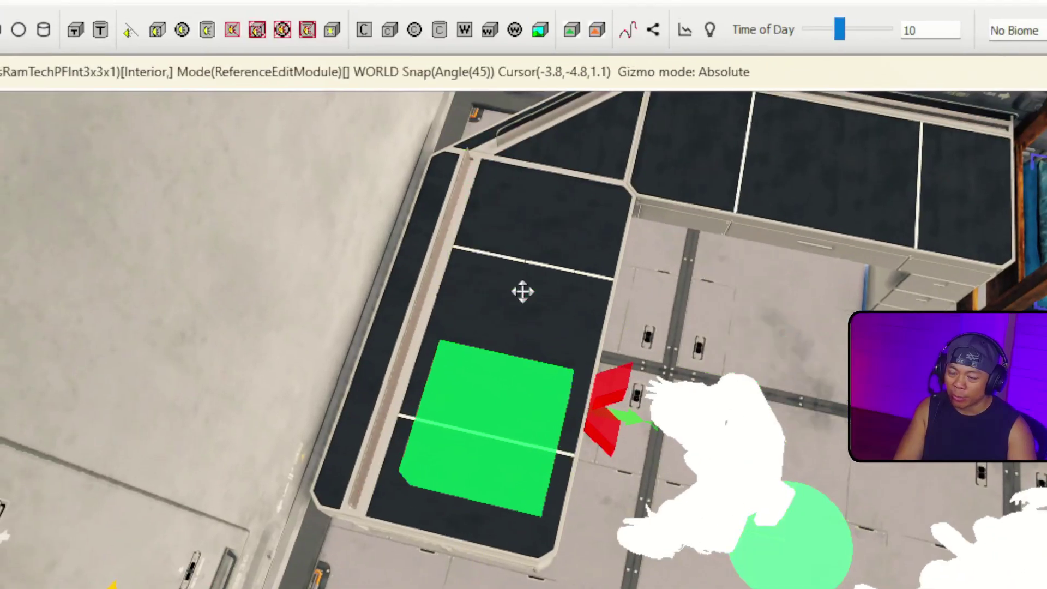
double_click(523, 291)
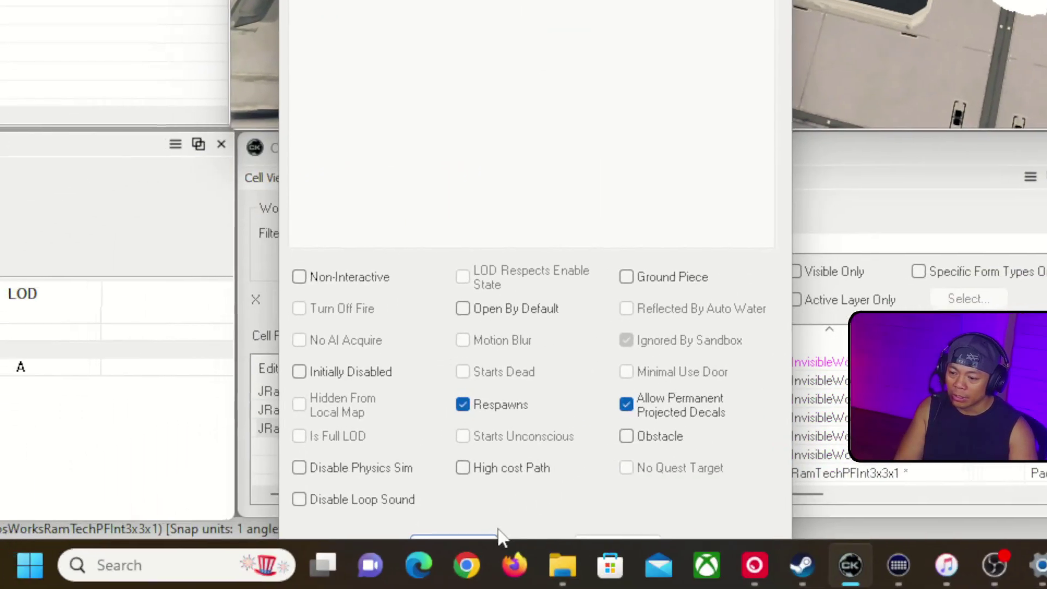
click(445, 553)
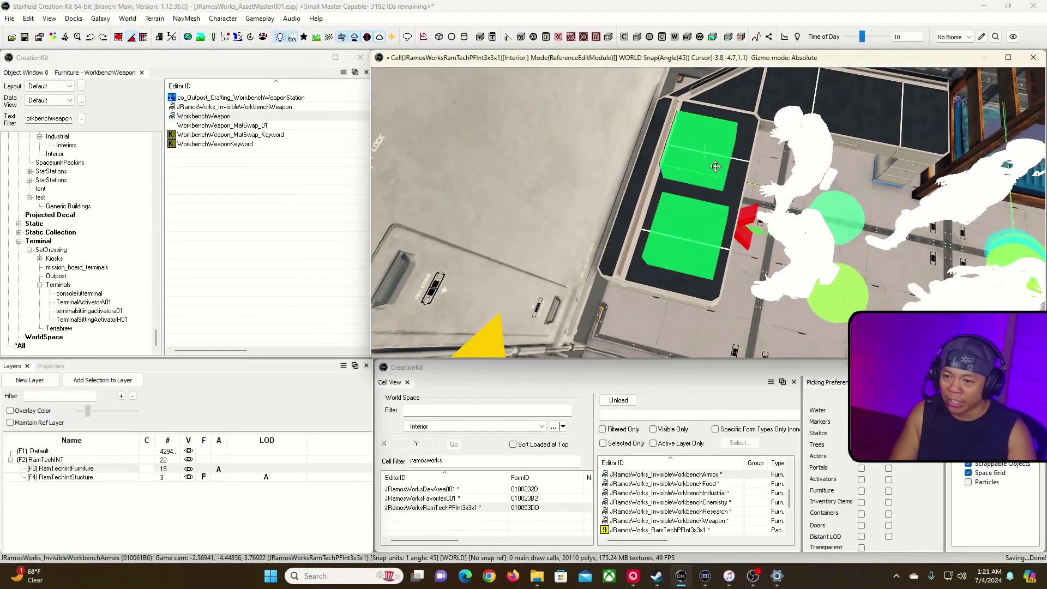
double_click(716, 167)
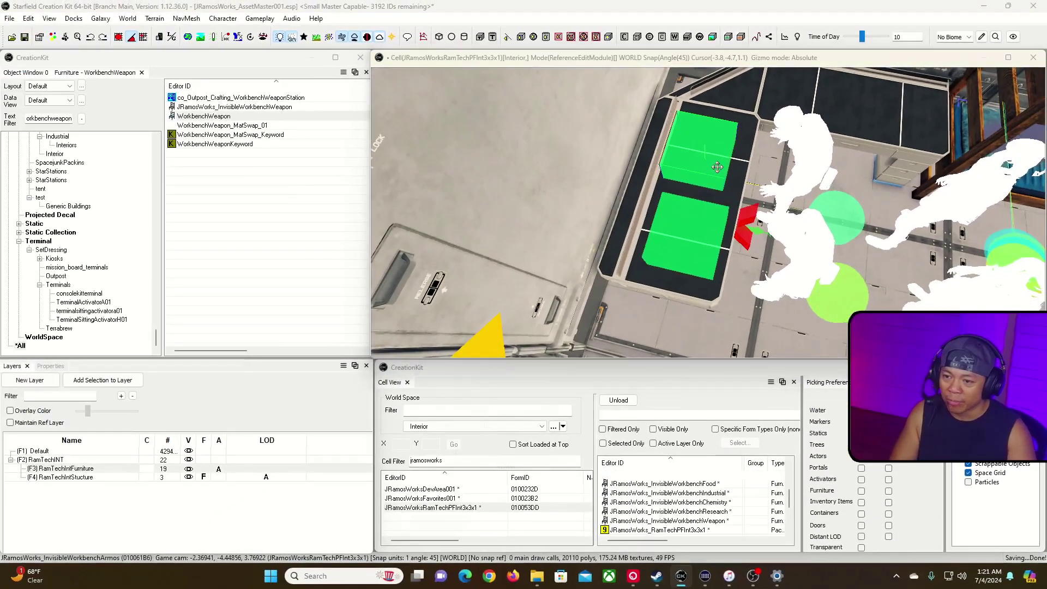
click(644, 8)
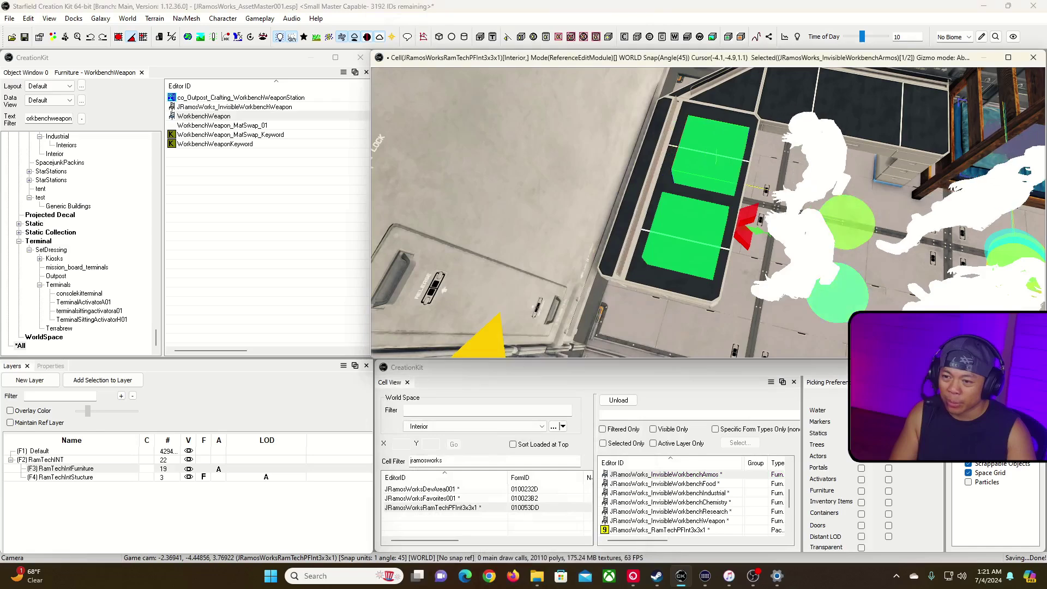
Shift the invisible armor bench slightly on the countertop to line it up with the weapon bench.
drag(717, 157, 711, 158)
middle_drag(754, 164, 753, 164)
drag(742, 147, 748, 148)
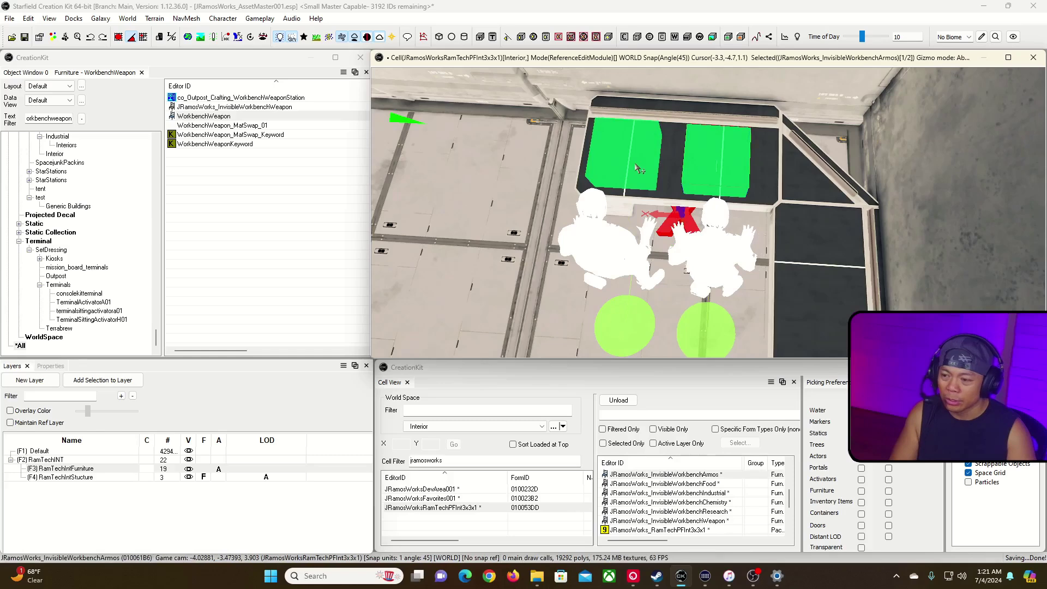
Look up the invisible weapon bench's properties and copy its Y position.
key(Delete)
double_click(464, 256)
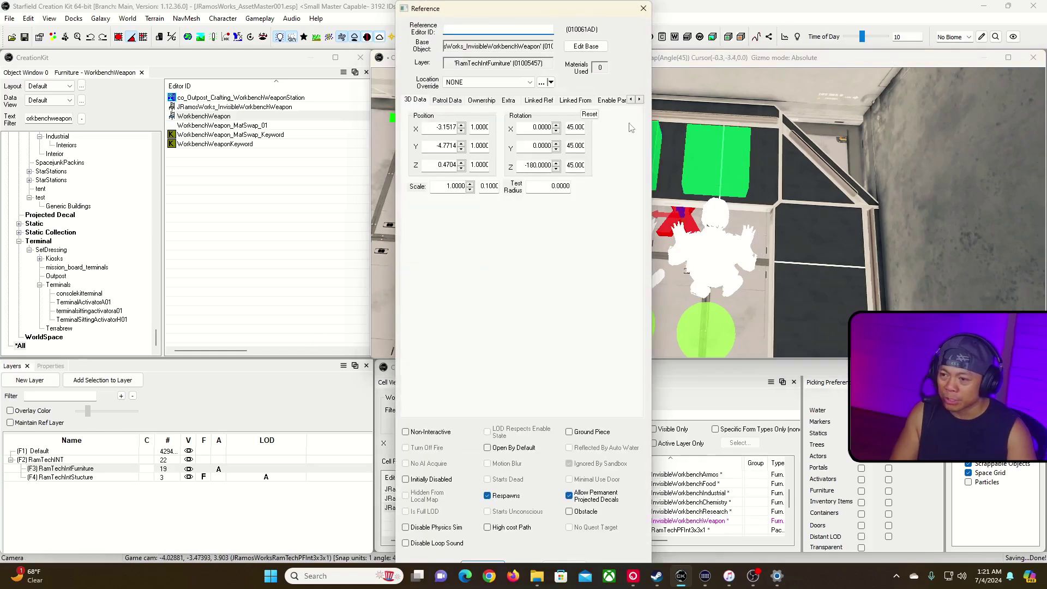
click(644, 9)
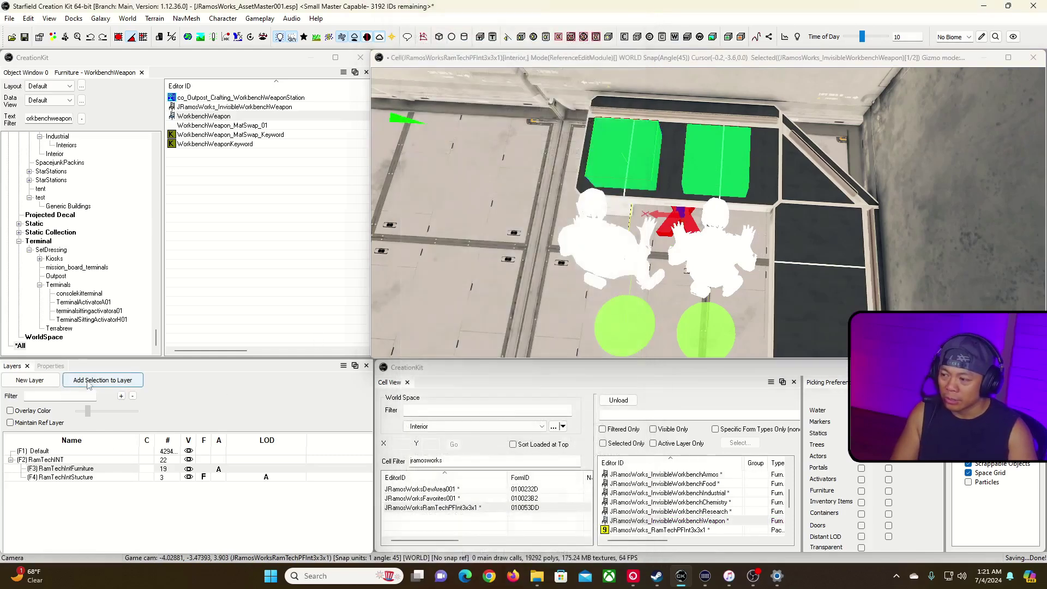
click(44, 367)
scroll(60, 463, down, 8)
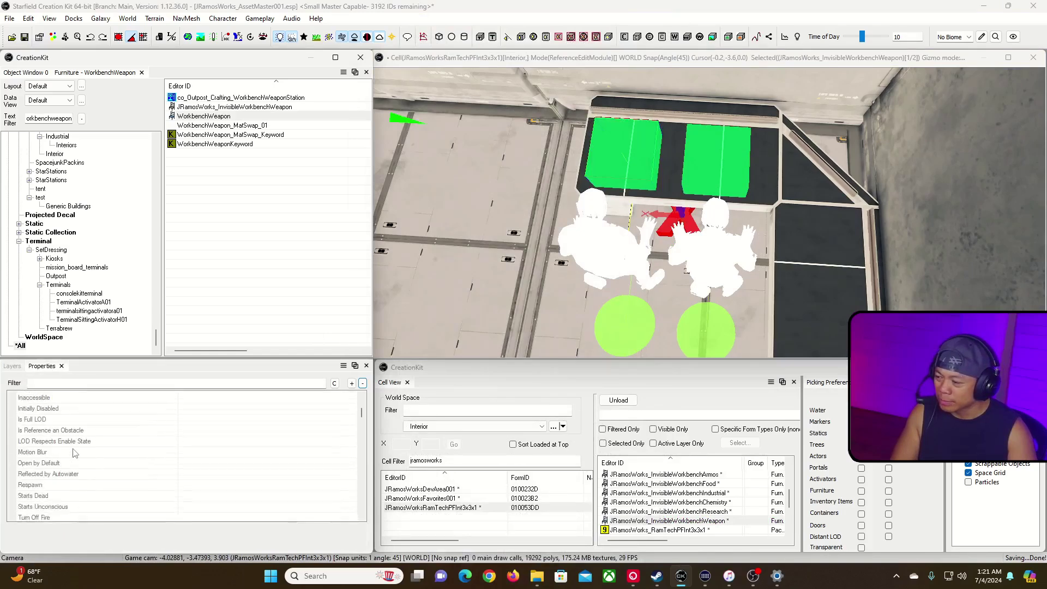
click(611, 152)
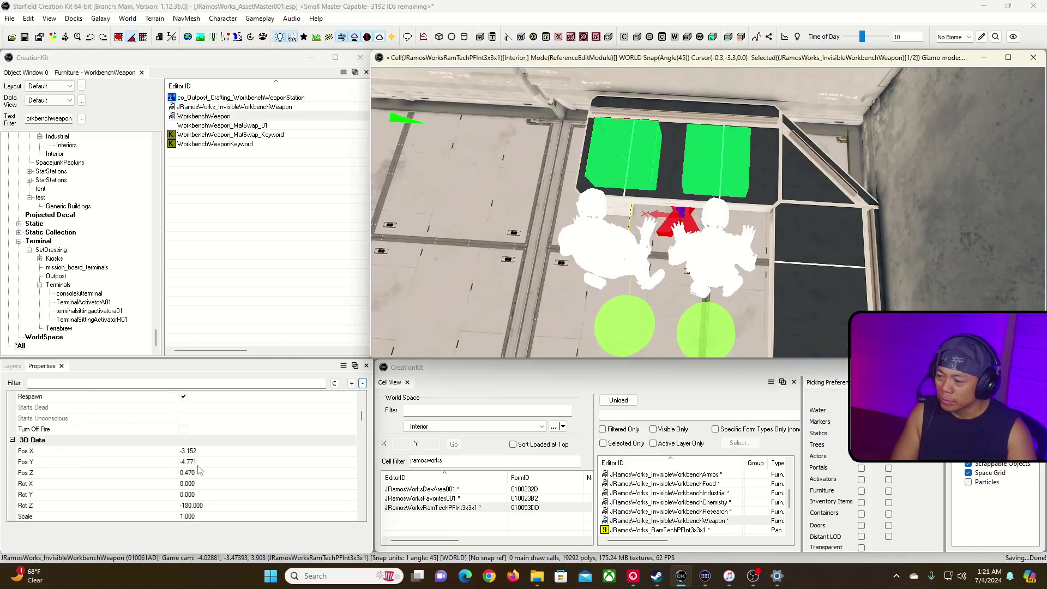
click(199, 462)
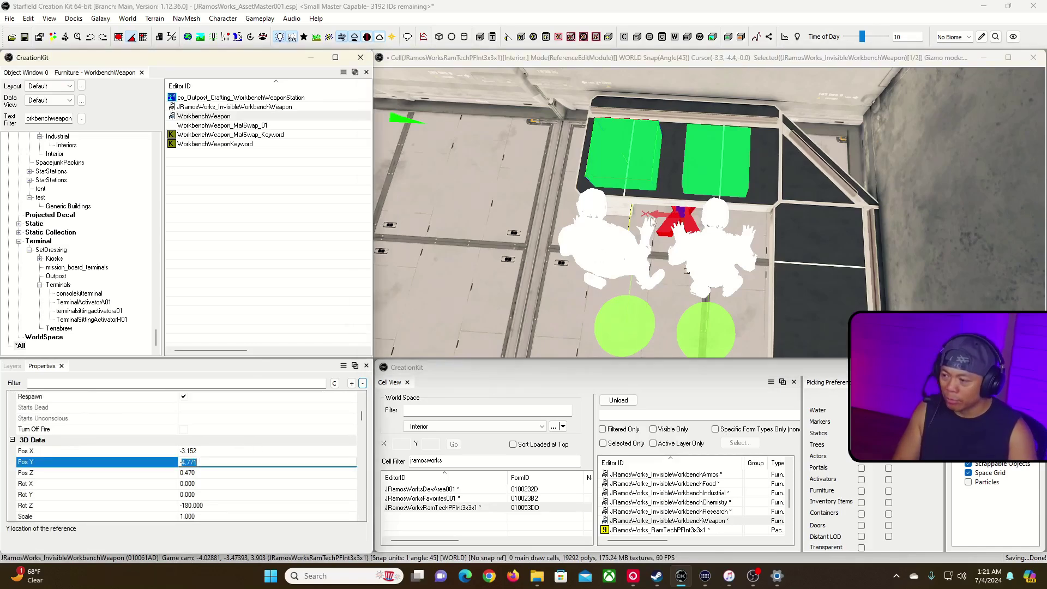
Set the invisible armor bench's Y position to -4.771 to match the weapon bench.
click(719, 177)
key(Delete)
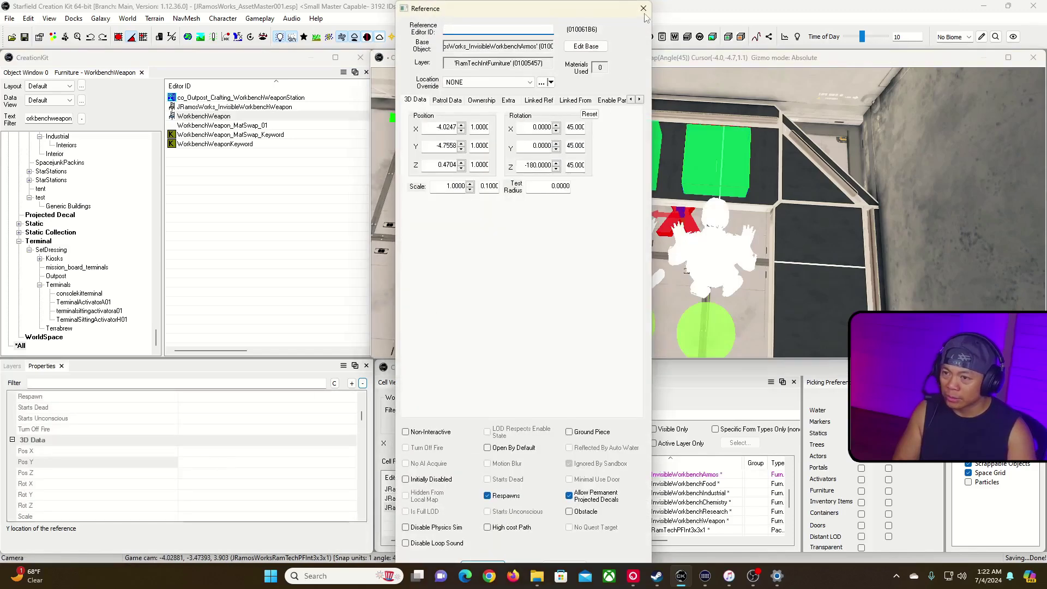
click(643, 9)
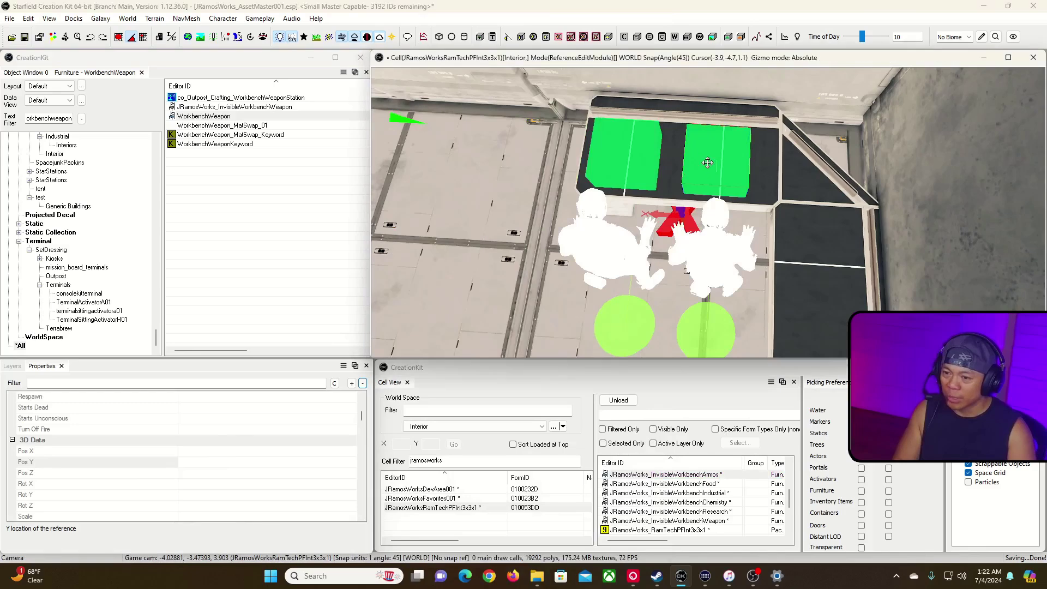
click(205, 462)
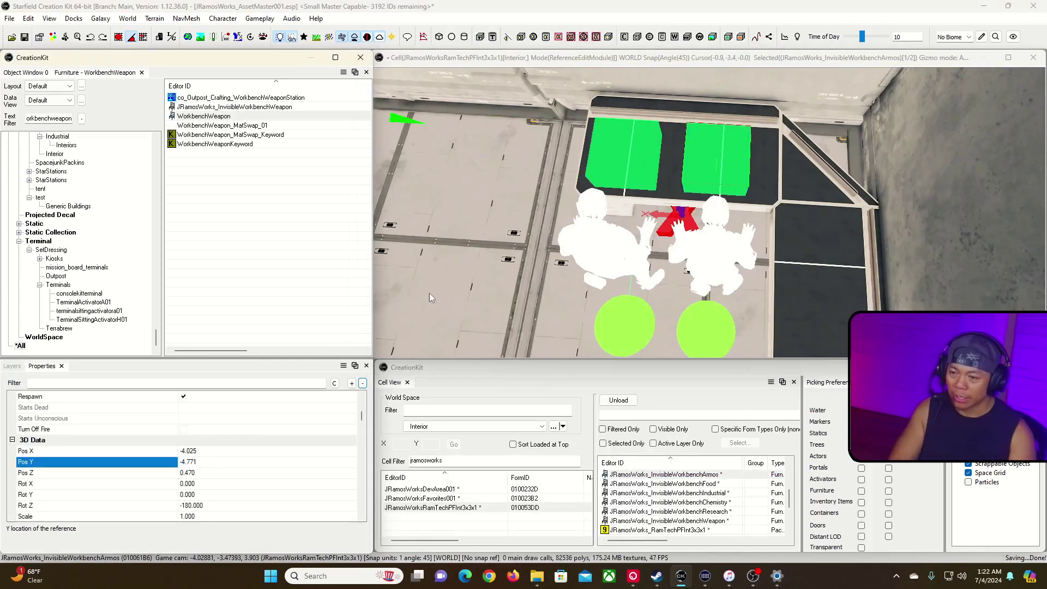
Move the invisible industrial and chemistry benches onto the adjoining counter section, with a Z rotation of -90.
click(476, 238)
shift+middle_drag(679, 218, 688, 256)
right_drag(708, 213, 780, 226)
key(a)
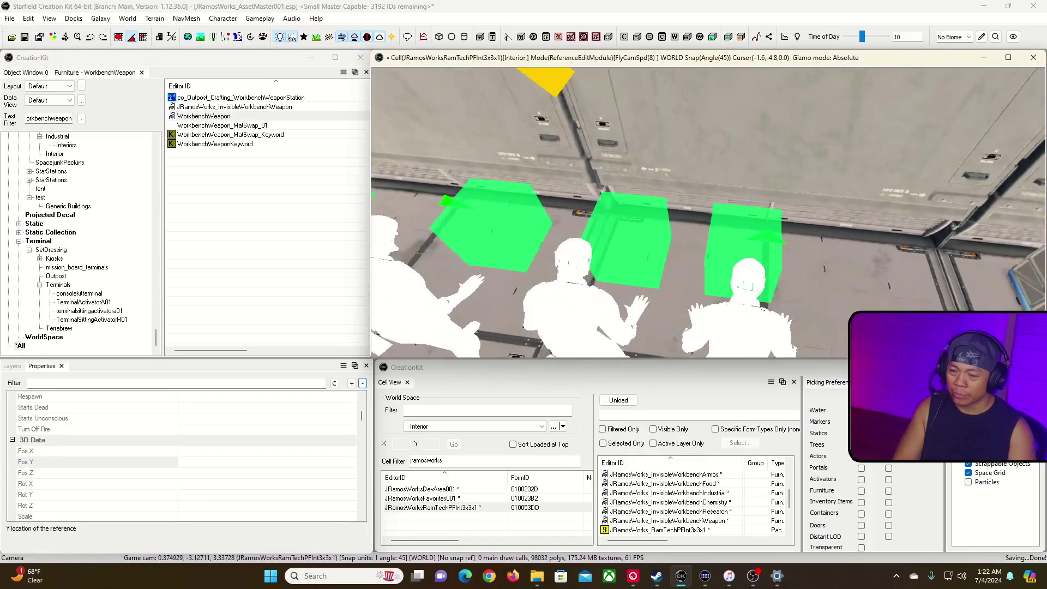
right_drag(551, 240, 520, 182)
click(584, 247)
right_drag(584, 247, 573, 240)
right_drag(782, 209, 785, 210)
right_drag(833, 267, 802, 215)
mouse_move(823, 210)
mouse_down()
mouse_move(798, 204)
mouse_move(807, 204)
mouse_up()
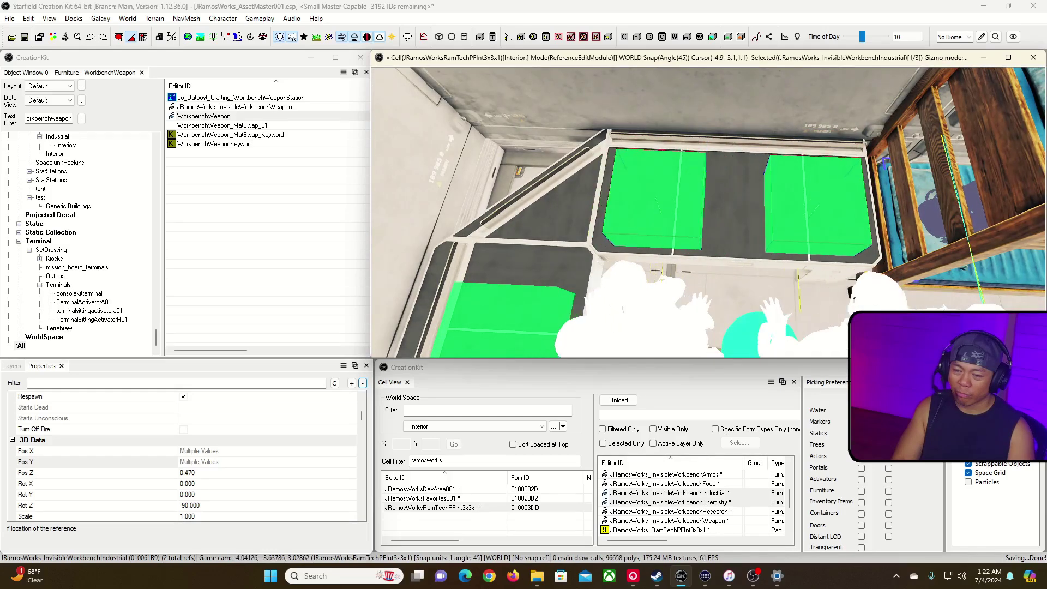
Slide the invisible chemistry bench along the counter toward the industrial bench, using the Y axis.
click(672, 227)
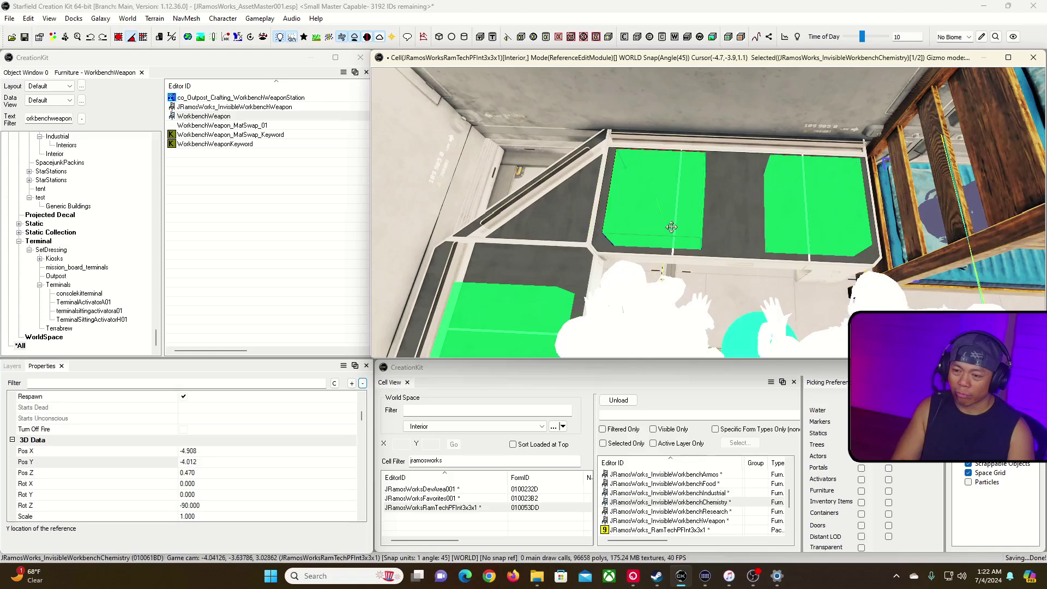
key(d)
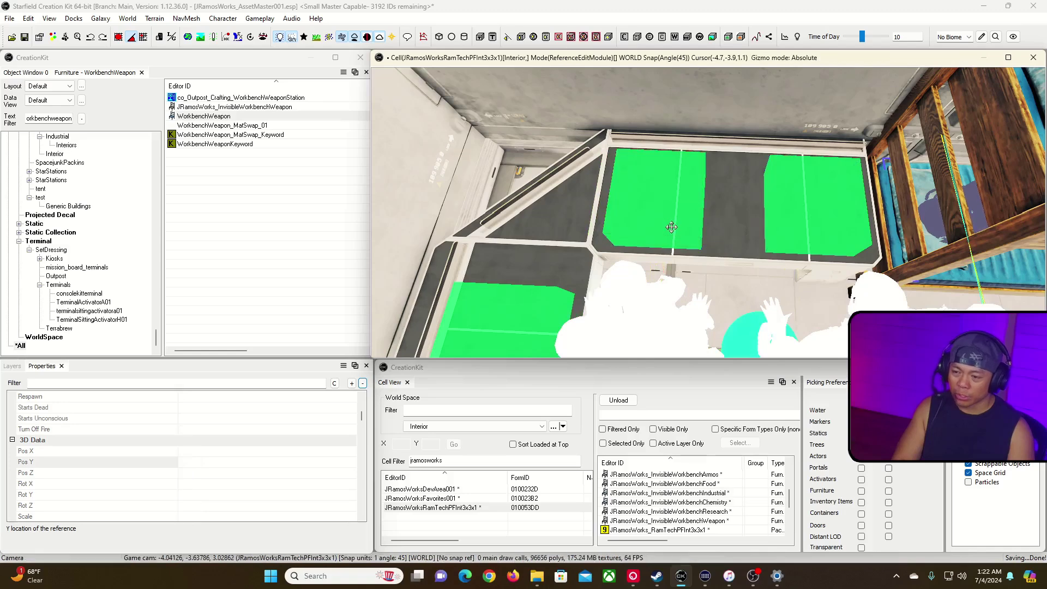
click(667, 225)
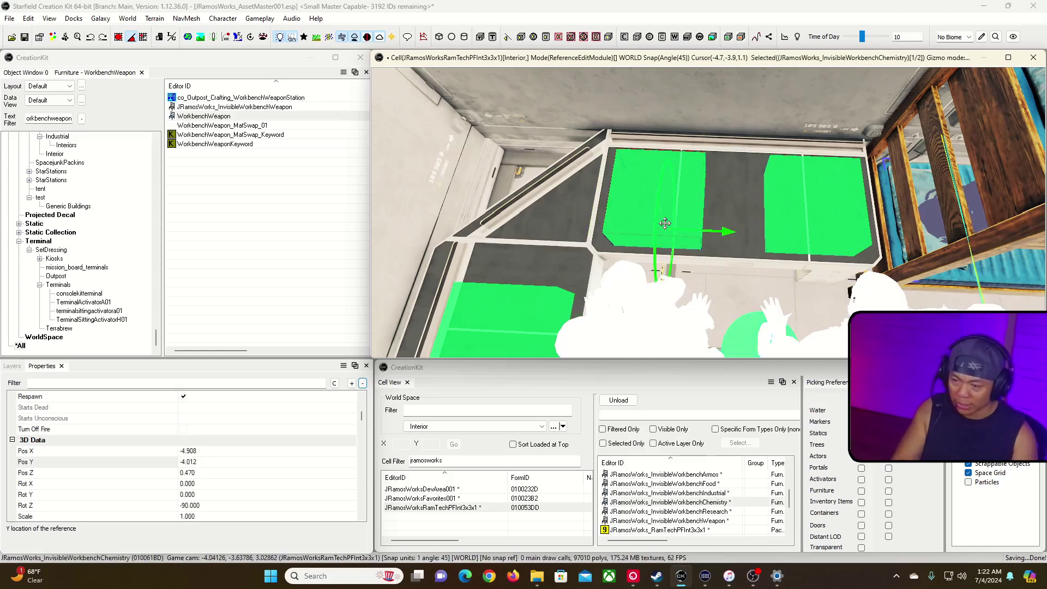
drag(665, 223, 701, 223)
Move the invisible cooking bench along the wall to about X 3.87, Y -4.93.
shift+middle_drag(702, 223, 579, 191)
scroll(666, 222, down, 4)
right_drag(676, 235, 706, 203)
drag(706, 208, 562, 201)
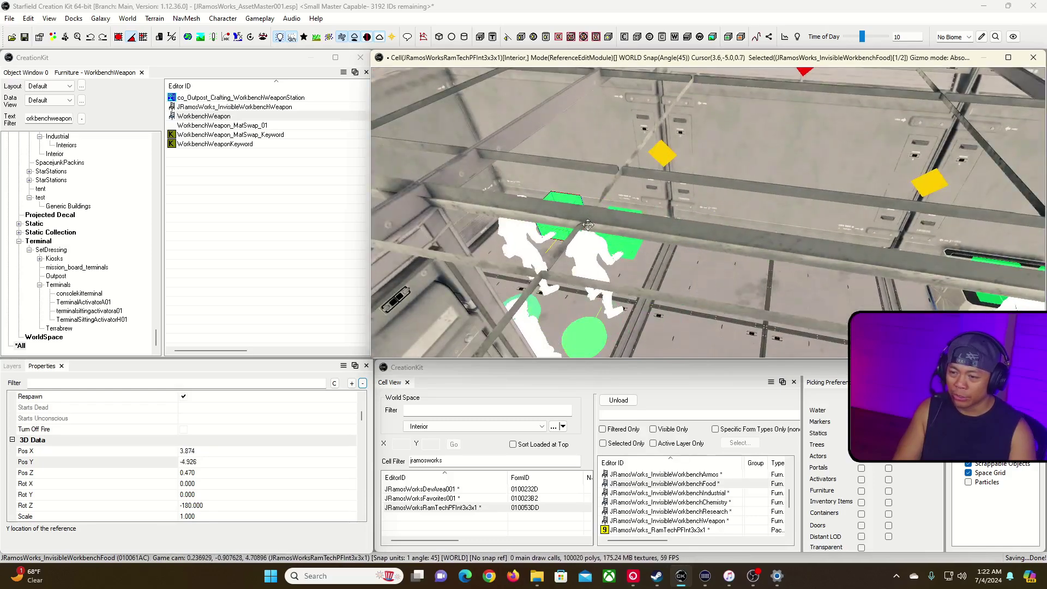
Move the invisible research bench next to the counter, at about X -1.47, Y -4.32.
click(622, 244)
drag(622, 244, 885, 284)
right_drag(885, 284, 854, 310)
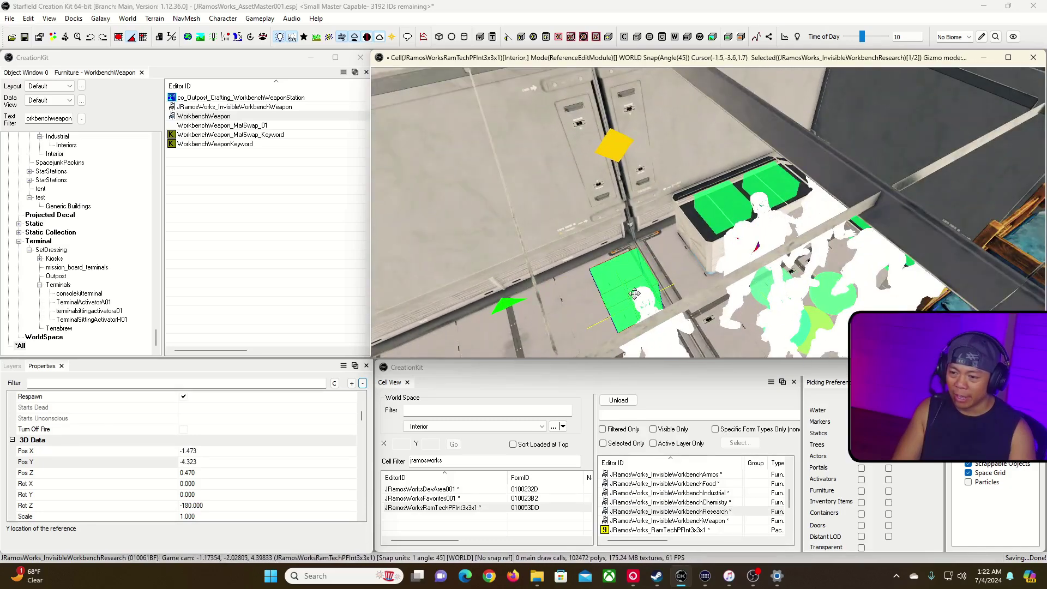
Filter the object list by "terminalarm" and place TerminalArmature01 in the room.
double_click(60, 119)
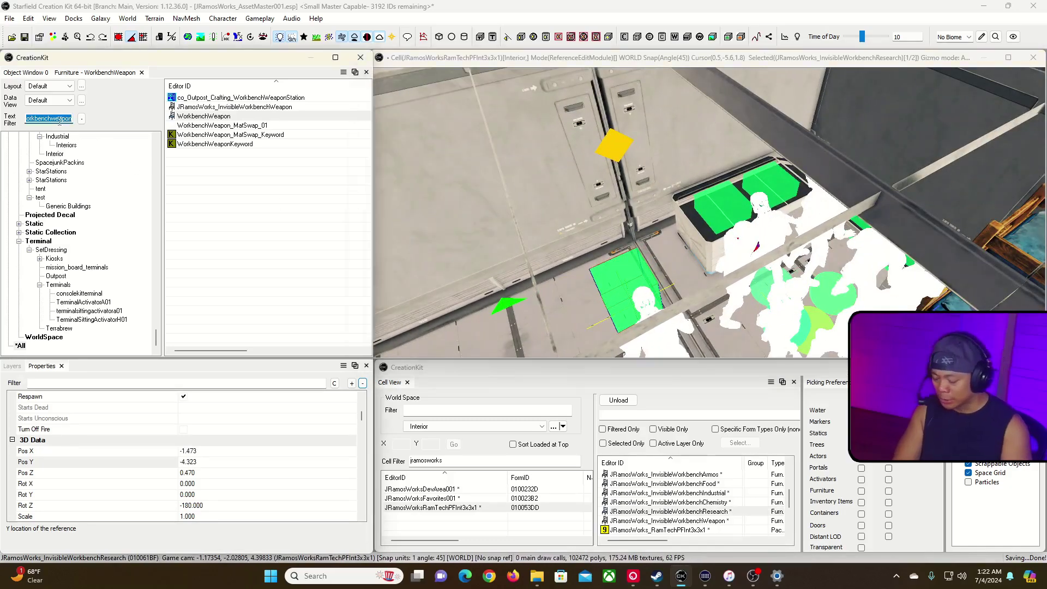
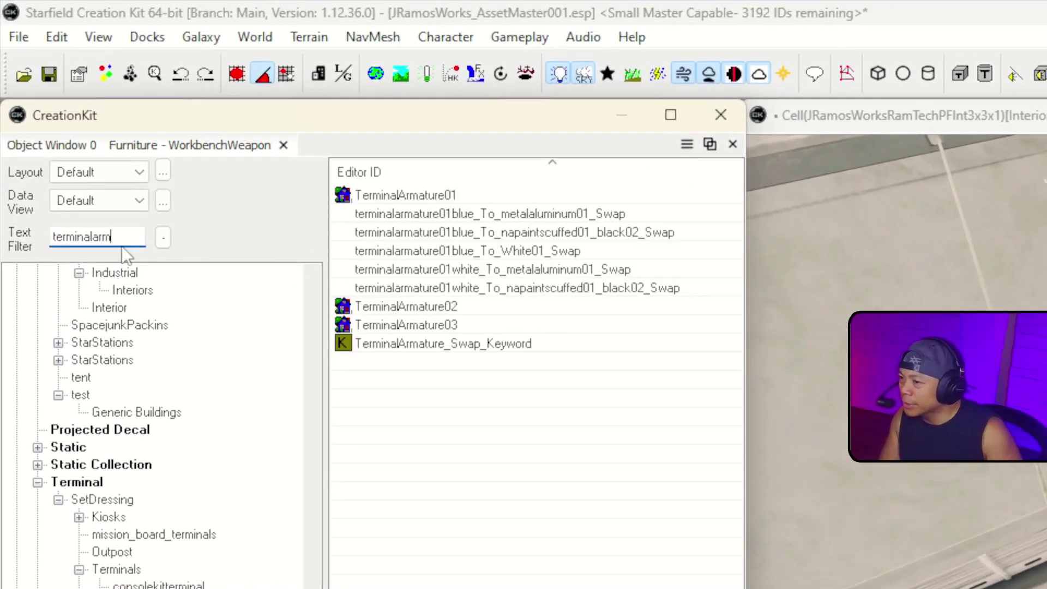
click(404, 195)
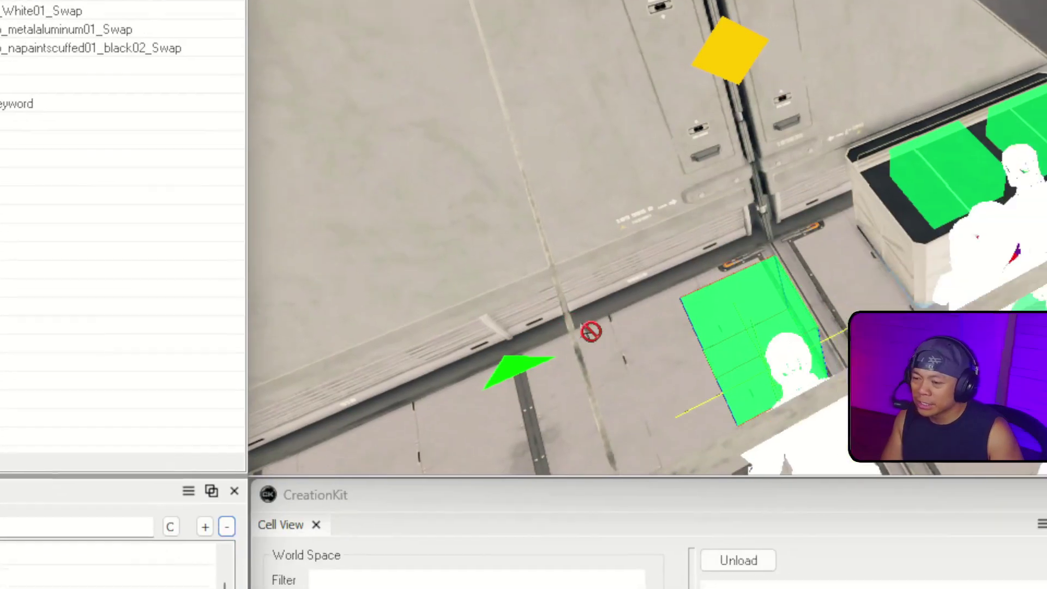
drag(591, 332, 801, 292)
Hide the markers so the bare counters can be seen.
right_drag(545, 295, 938, 152)
right_drag(524, 327, 677, 425)
right_drag(512, 245, 545, 264)
key(m)
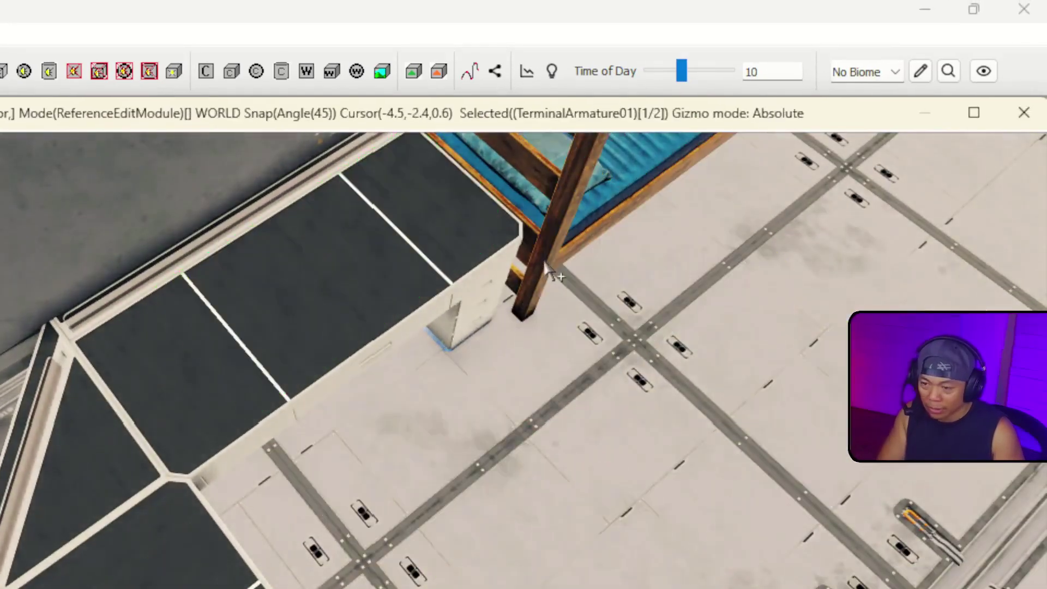
Look around the counter and surrounding floor for the placed terminal armature.
key(d)
right_drag(447, 258, 240, 251)
right_drag(491, 273, 819, 333)
click(513, 322)
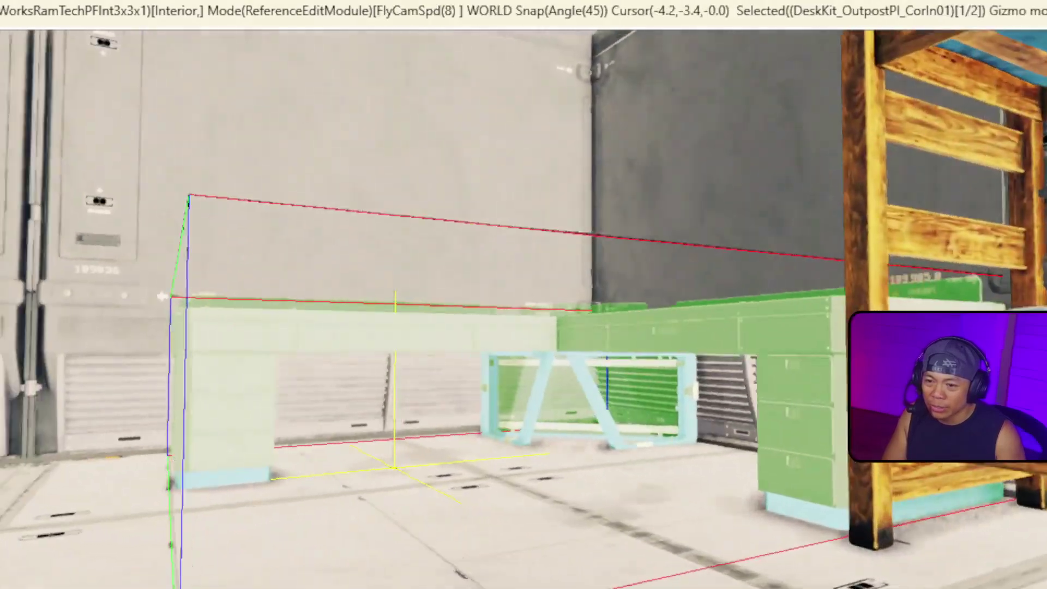
right_drag(785, 338, 620, 463)
key(d)
right_drag(438, 71, 375, 43)
key(s)
right_drag(376, 218, 404, 210)
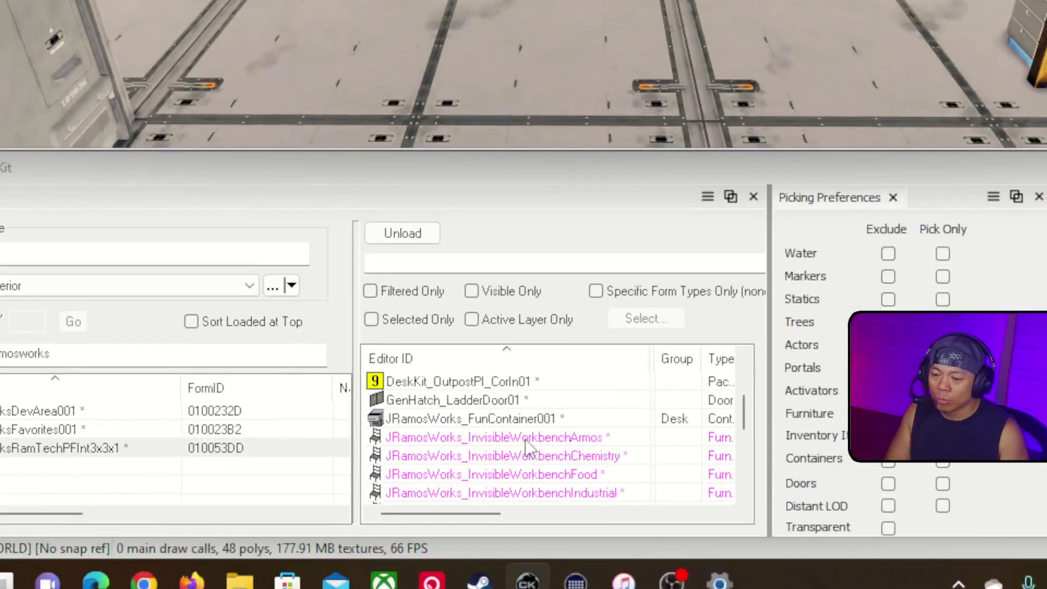
Filter the cell's references by "arm" and focus the view on TerminalArmature01.
scroll(527, 440, up, 2)
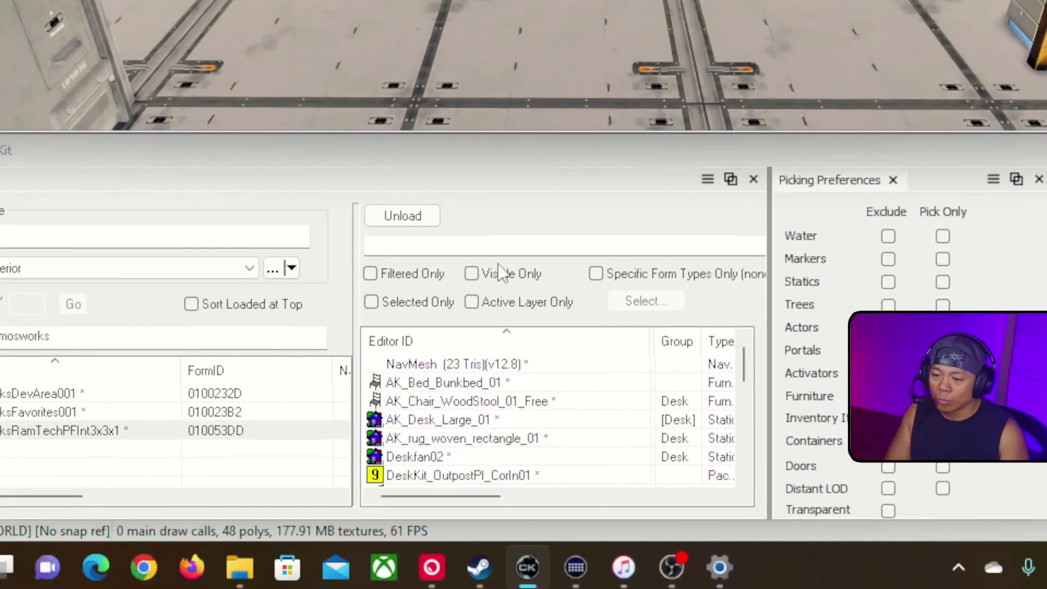
click(498, 247)
text(arm)
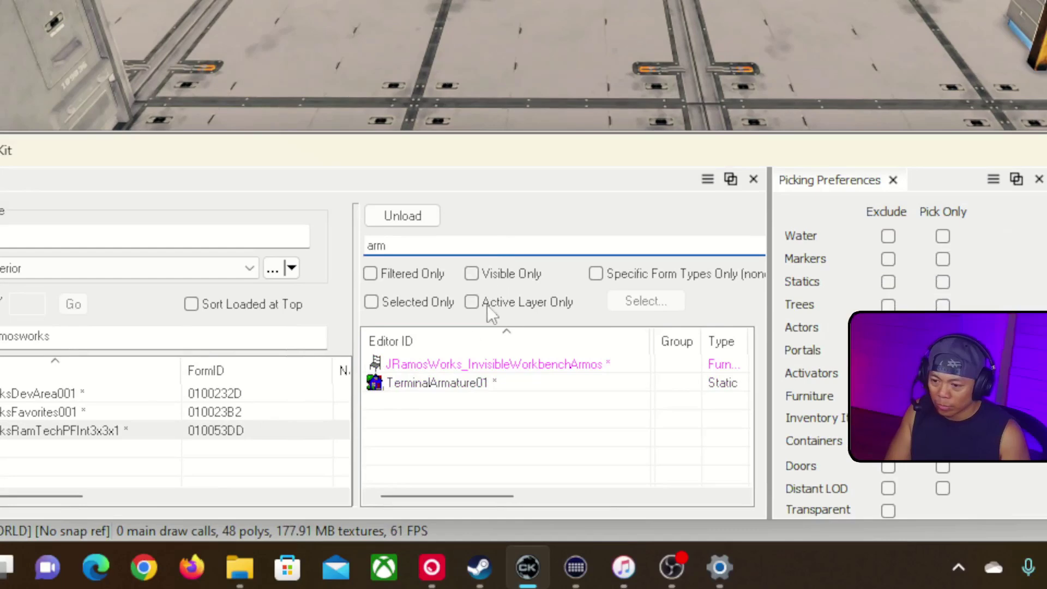
double_click(449, 382)
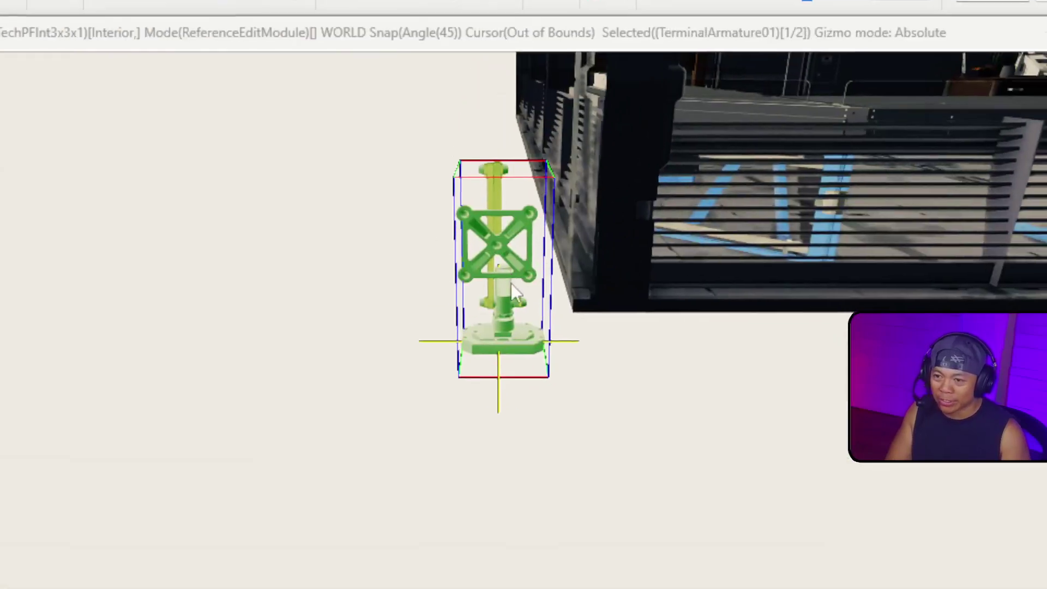
Move TerminalArmature01 from outside the room onto the countertop at the corner section.
drag(512, 283, 726, 109)
key(z)
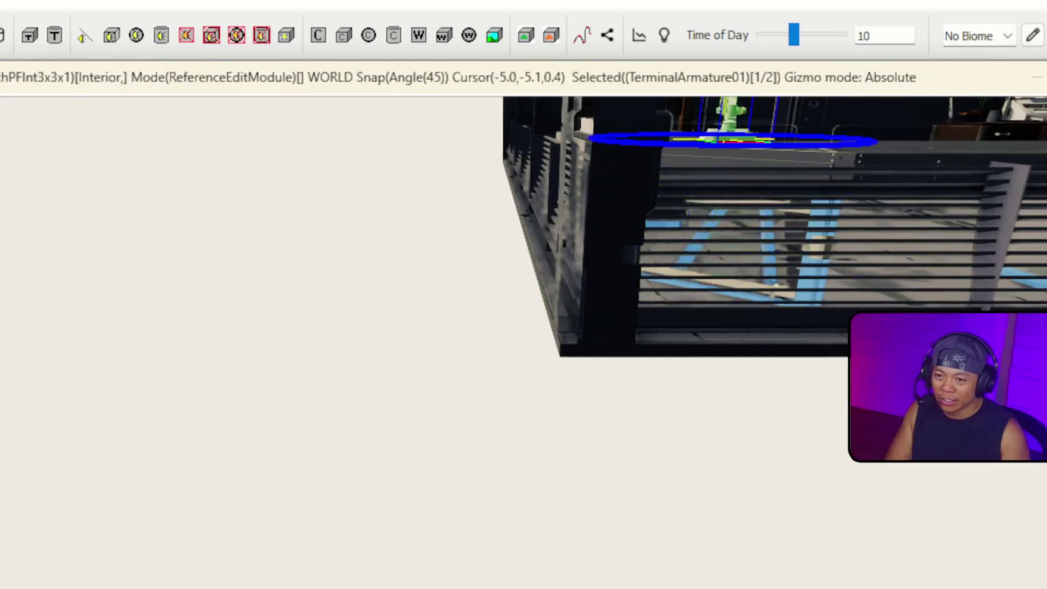
middle_drag(726, 109, 704, 112)
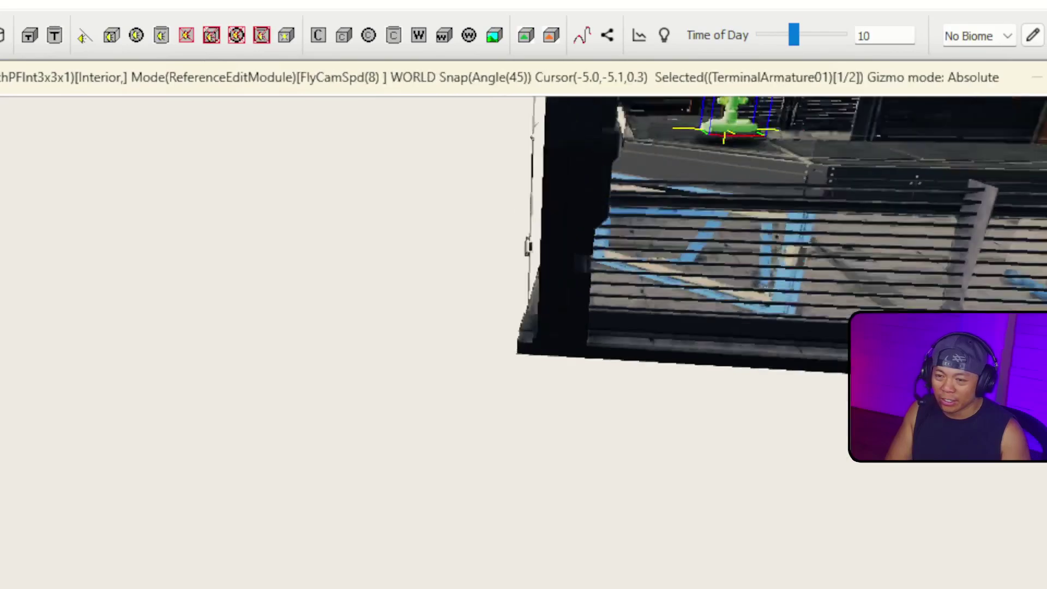
key(w)
mouse_move(704, 295)
right_down()
mouse_move(698, 308)
mouse_move(709, 302)
right_up()
mouse_move(475, 415)
right_down()
mouse_move(532, 416)
mouse_move(483, 415)
right_up()
drag(483, 421, 466, 401)
shift+middle_drag(468, 413, 382, 407)
Filter the object list by "terminala02" and place the TerminalA02 static in the cell near the counters.
click(111, 234)
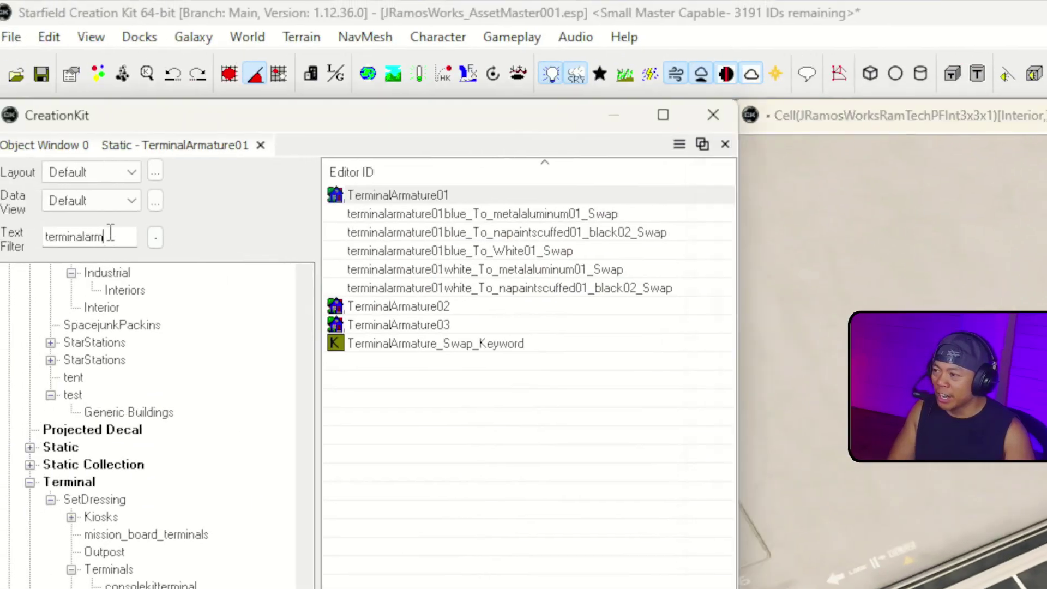
double_click(110, 234)
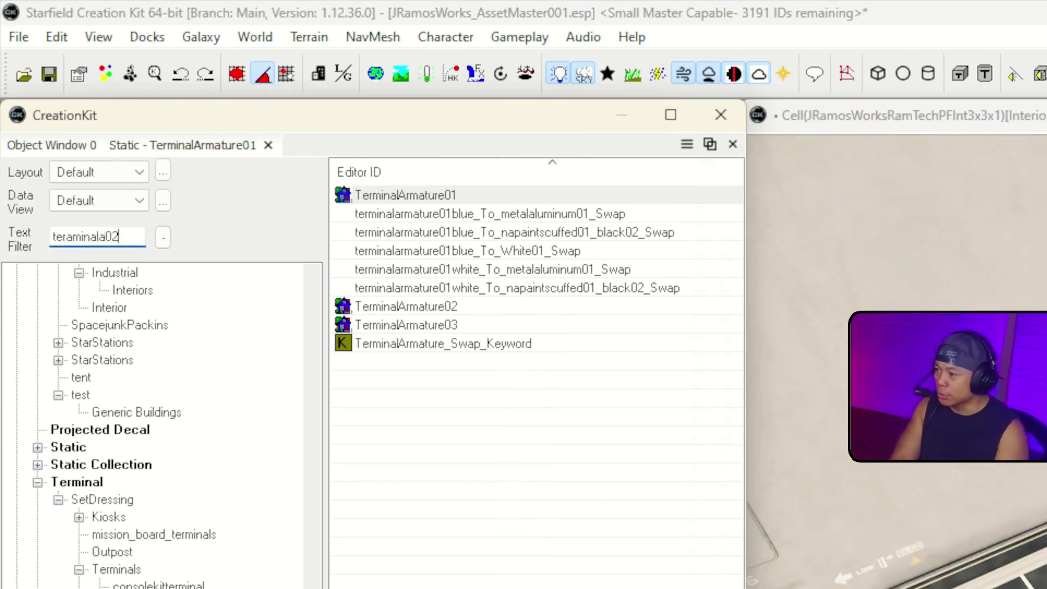
text(teraminala02)
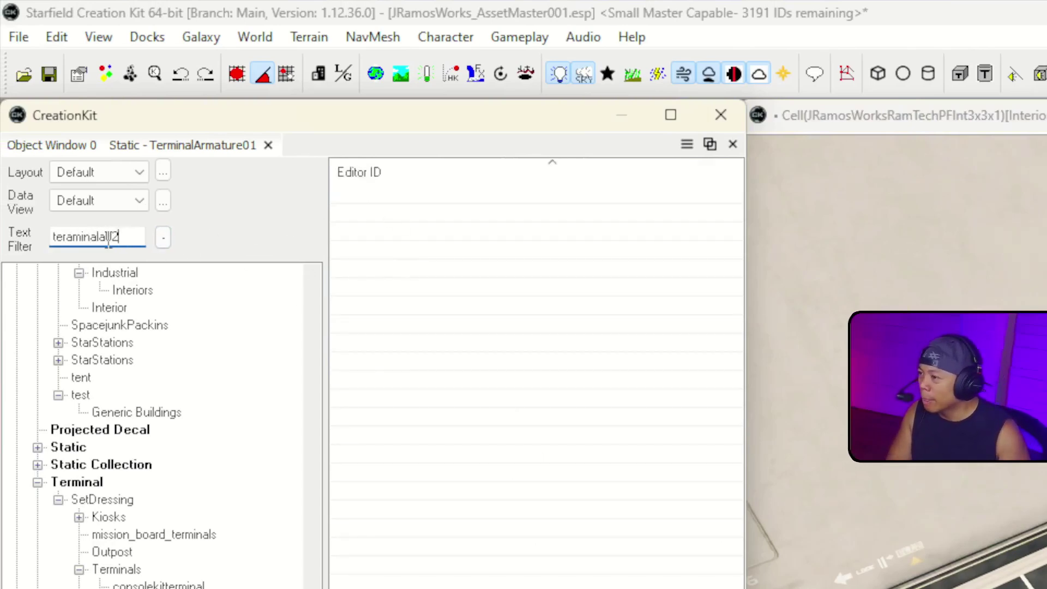
key(BackSpace)
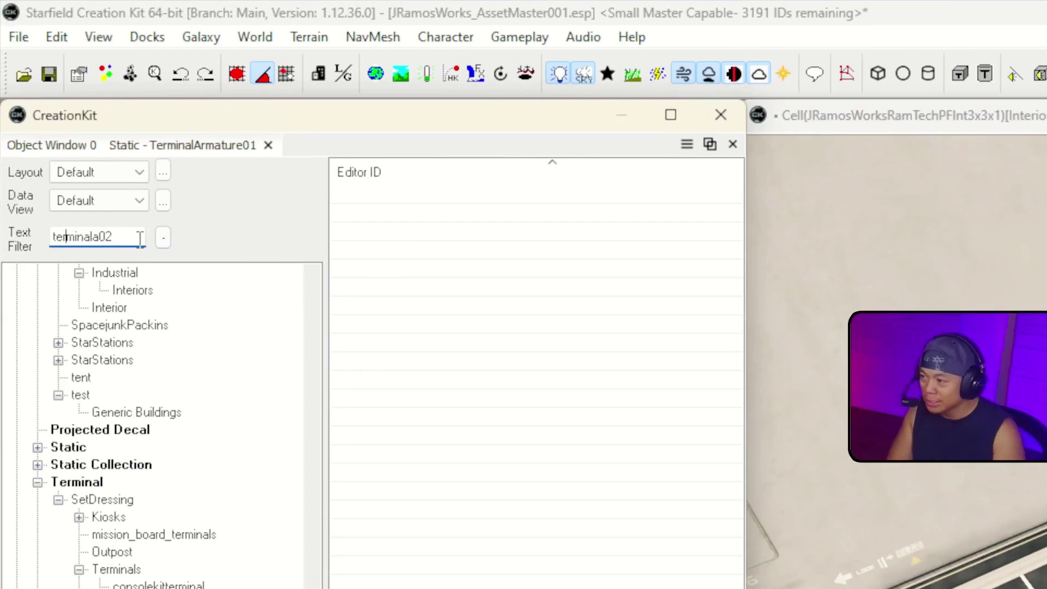
drag(388, 197, 1046, 484)
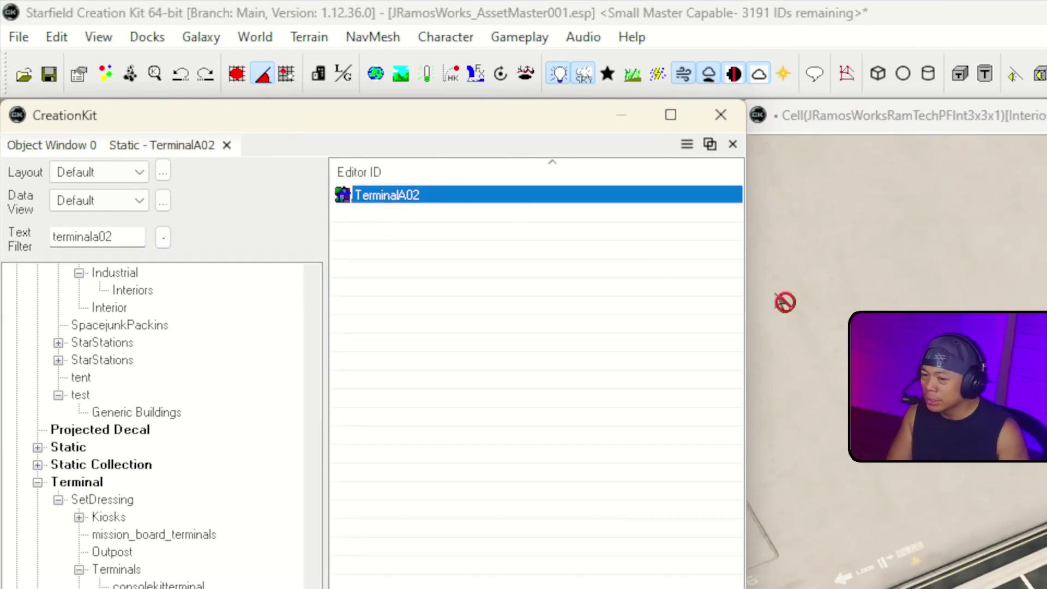
Move TerminalA02 to the counter's corner section and raise it to sit against the arm end of TerminalArmature01.
drag(662, 349, 962, 312)
drag(830, 259, 823, 419)
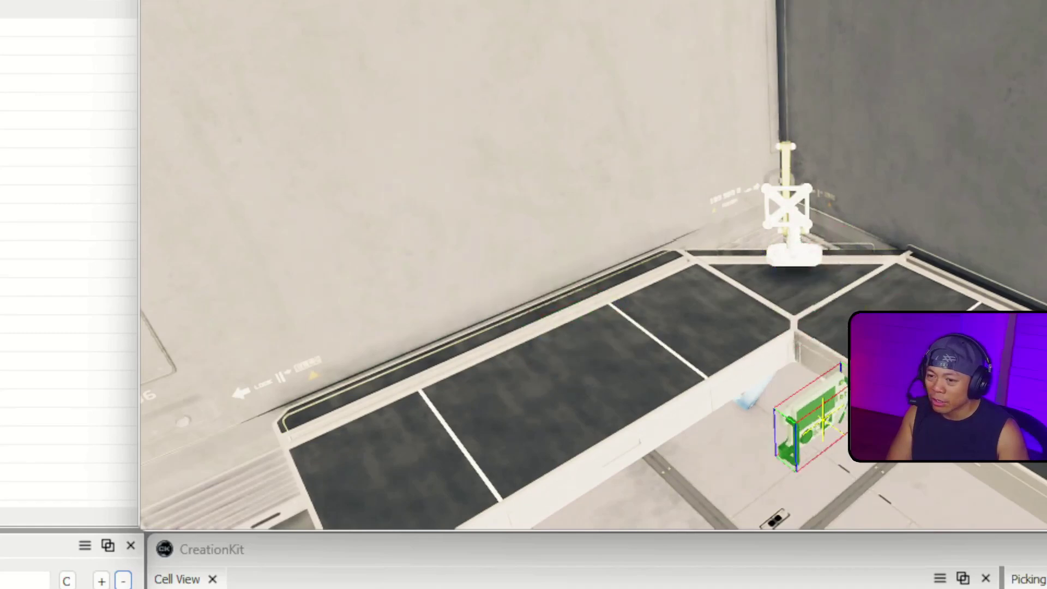
mouse_move(861, 415)
right_down()
mouse_move(895, 414)
mouse_move(849, 413)
right_up()
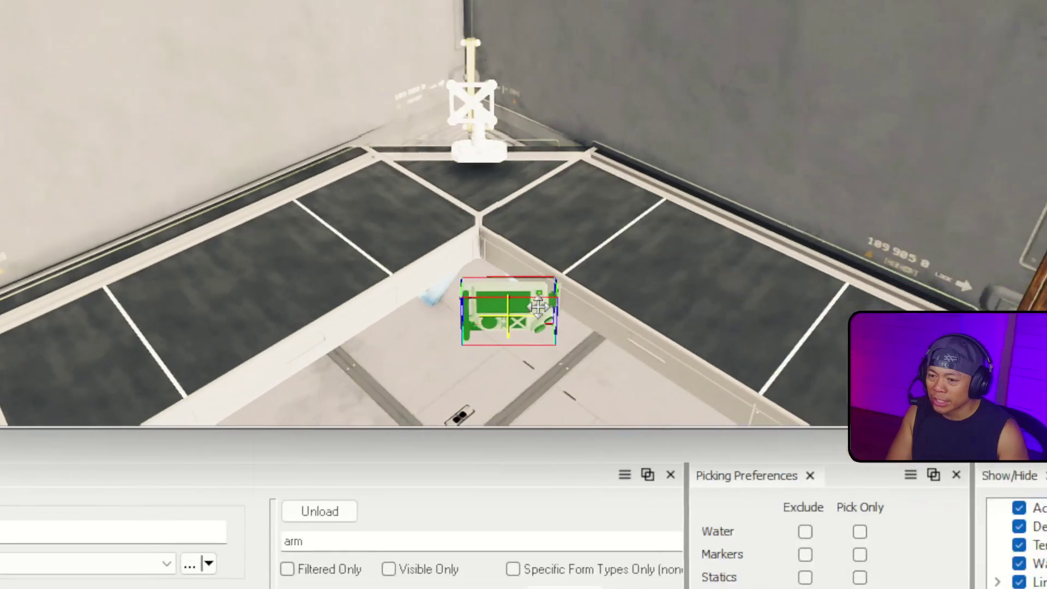
drag(758, 380, 721, 248)
key(z)
drag(464, 177, 461, 98)
shift+middle_drag(461, 98, 480, 82)
scroll(524, 71, up, 5)
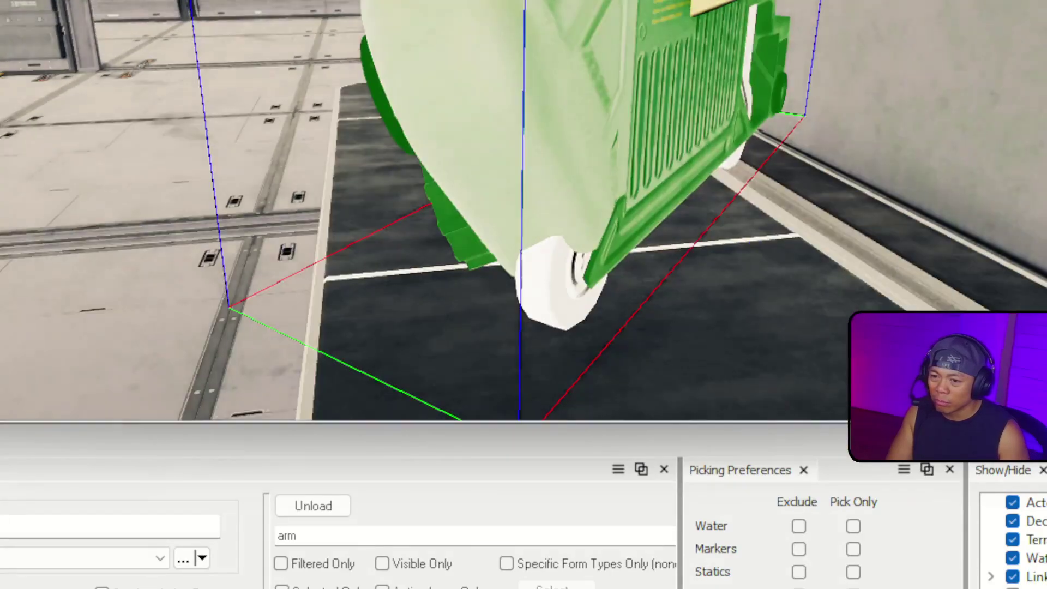
scroll(523, 71, down, 4)
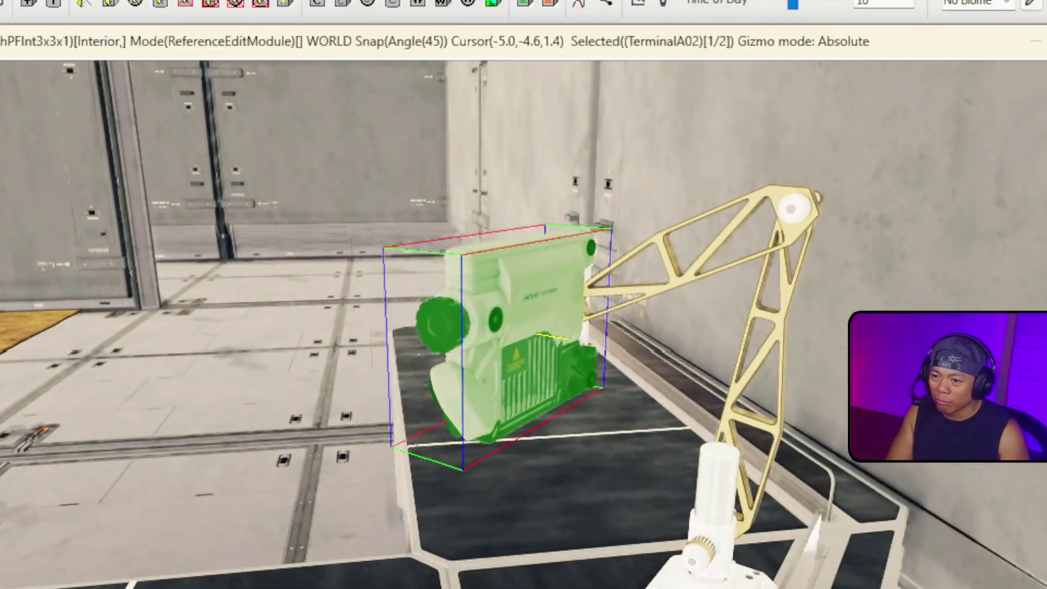
middle_drag(491, 321, 747, 344)
scroll(496, 323, down, 5)
right_drag(533, 383, 600, 423)
key(w)
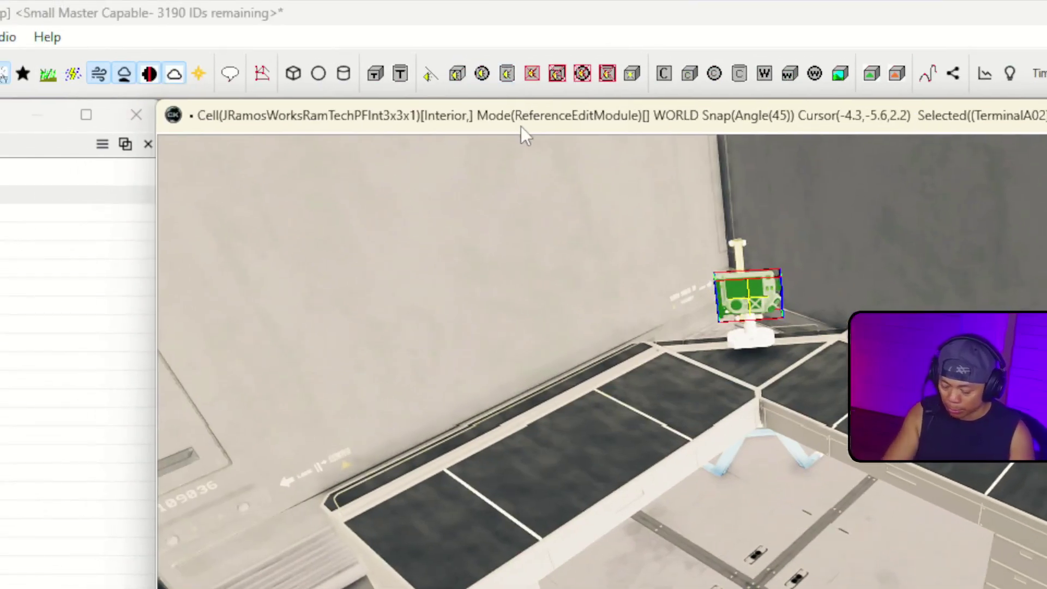
Show the markers, turn the invisible research workbench diagonally, and move it from the open floor to the counter's corner section.
key(m)
right_drag(605, 294, 592, 349)
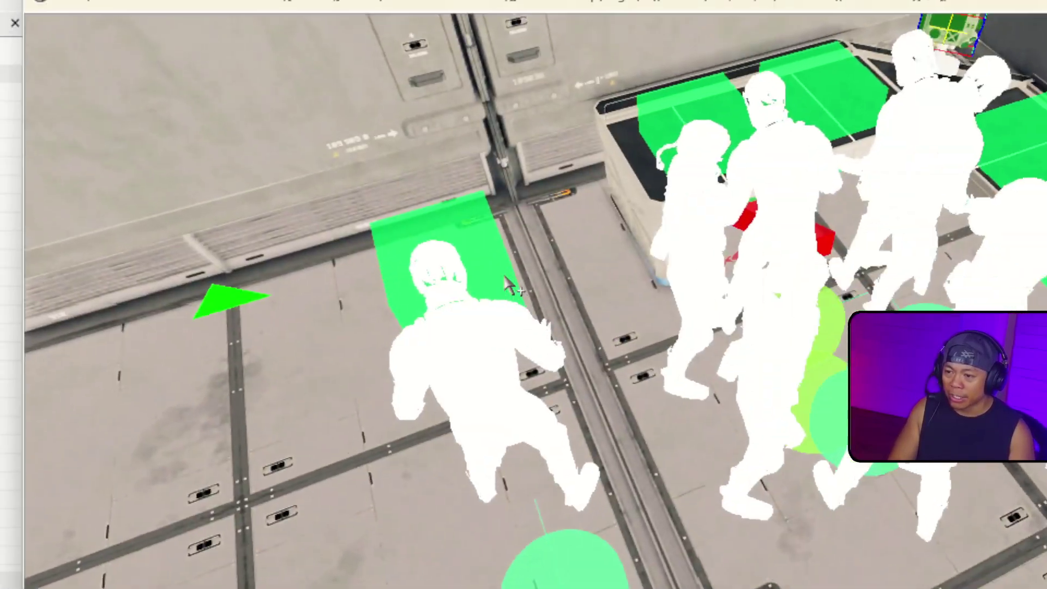
click(628, 384)
mouse_move(515, 289)
right_down()
mouse_move(426, 298)
mouse_move(409, 310)
right_up()
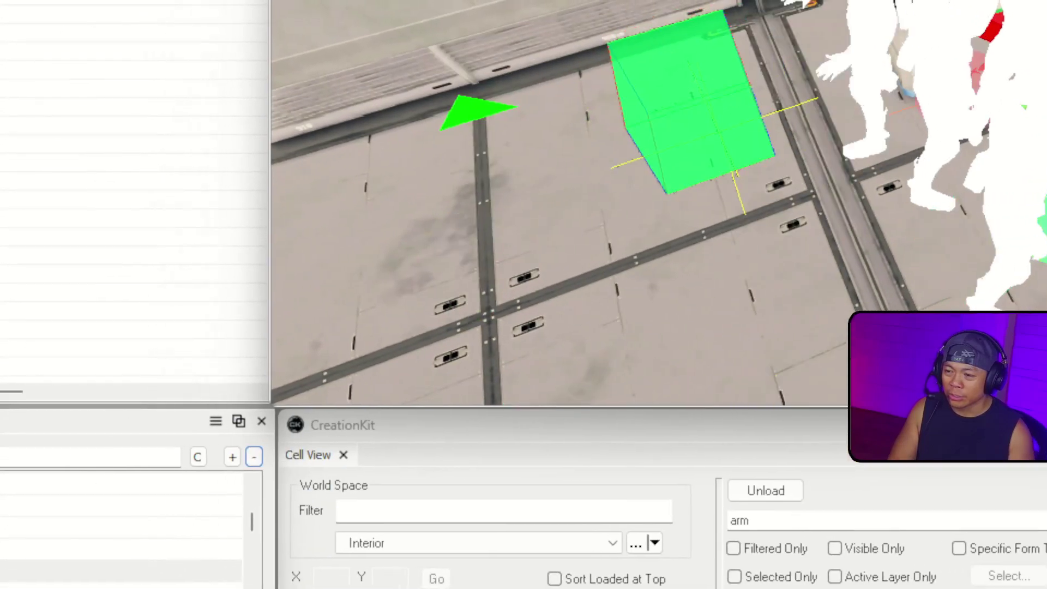
right_drag(524, 295, 434, 319)
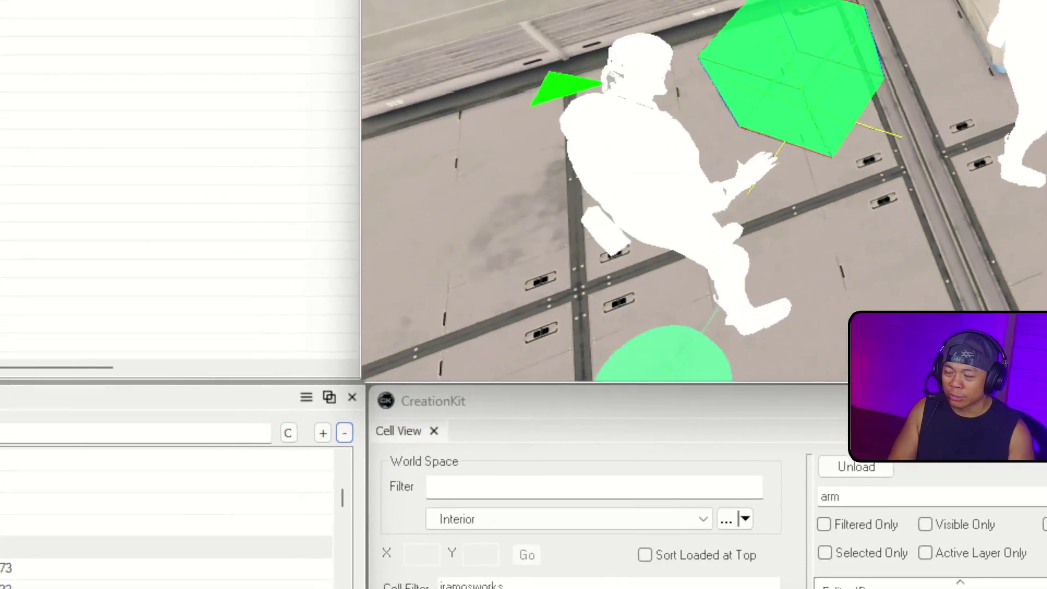
drag(750, 63, 1042, 202)
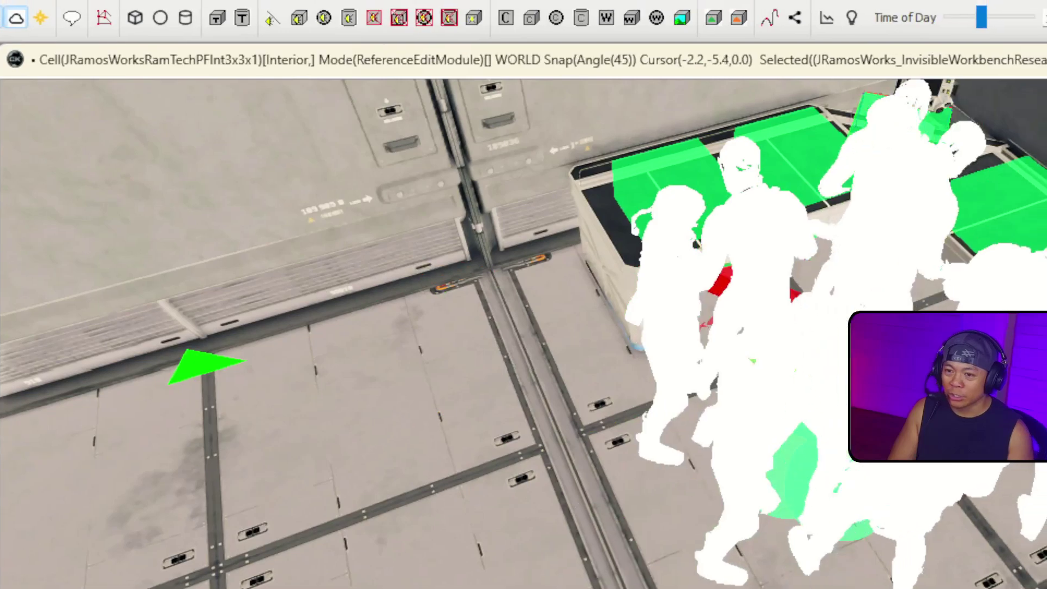
Hide the other invisible workbenches on both counters beside the corner, including chemistry, armor and weapon.
right_drag(709, 218, 851, 218)
key(w)
right_drag(514, 317, 547, 261)
mouse_move(434, 428)
right_down()
mouse_move(501, 393)
mouse_move(424, 431)
right_up()
click(420, 430)
key(Delete)
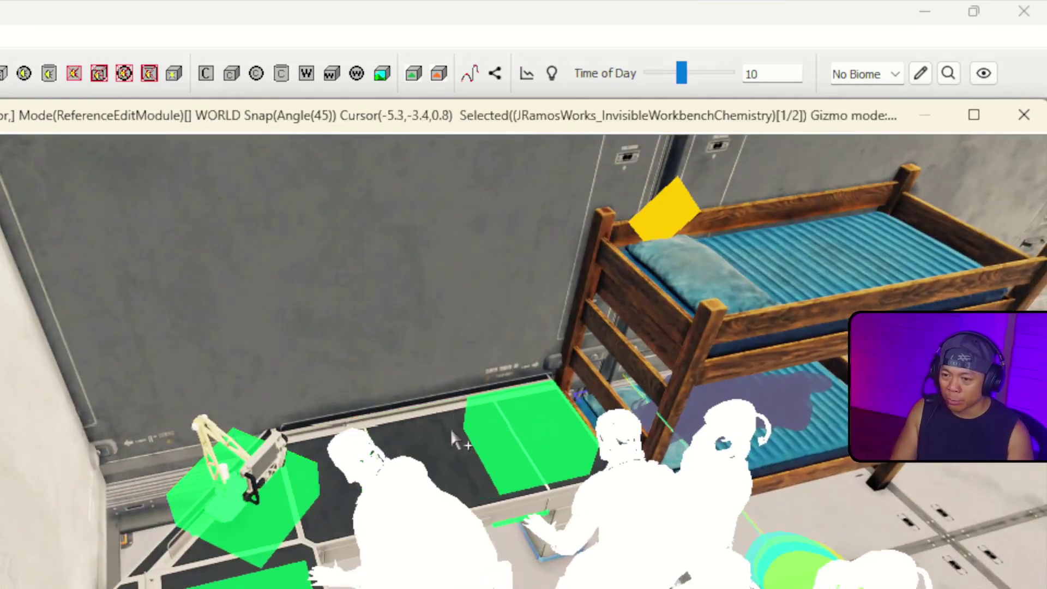
click(507, 421)
key(Delete)
click(474, 362)
key(Delete)
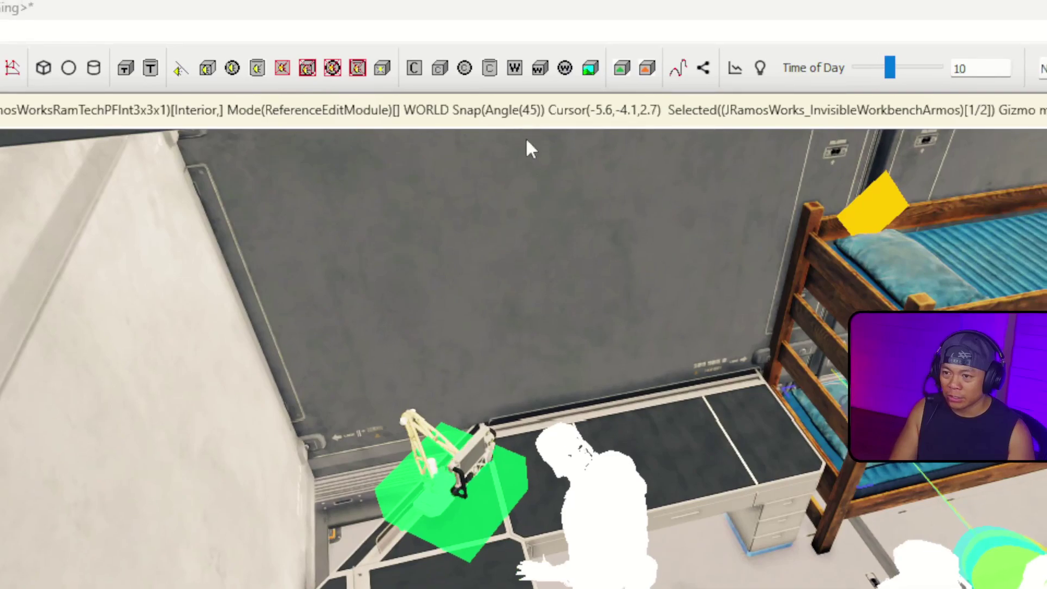
right_drag(540, 116, 518, 197)
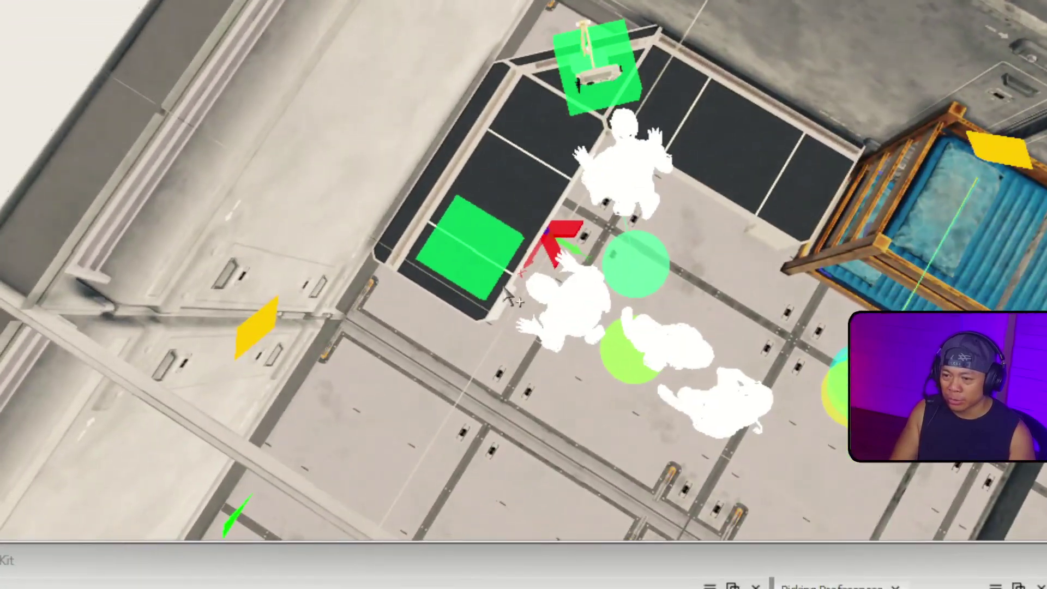
click(489, 267)
key(Delete)
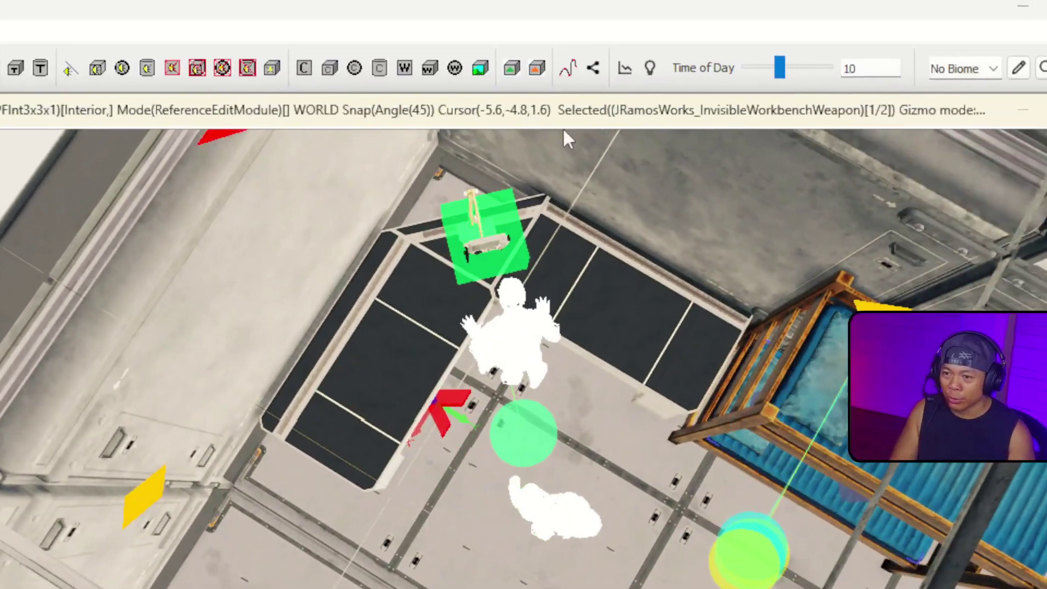
Raise the invisible research workbench above the corner countertop to about 0.99 in Z so its volume encloses the armature and terminal.
right_drag(565, 143, 419, 378)
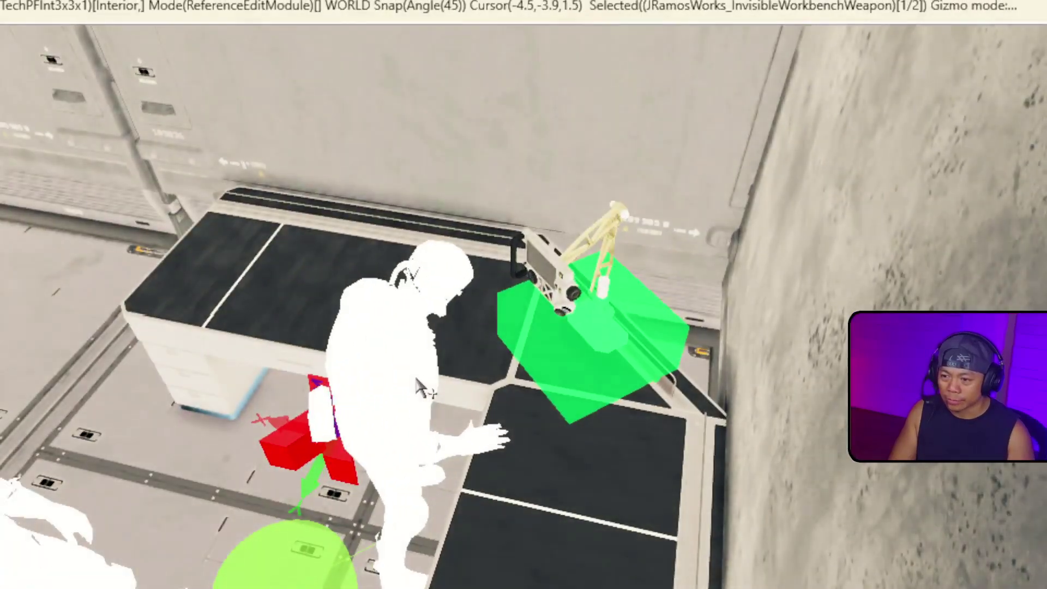
click(566, 363)
key(z)
drag(565, 362, 566, 266)
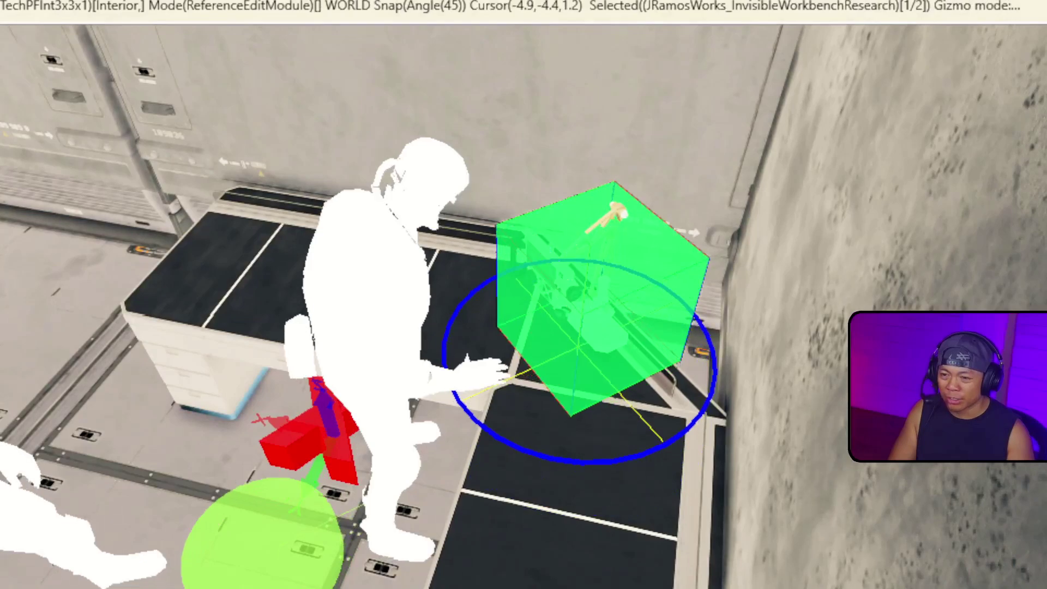
middle_drag(566, 362, 780, 348)
key(z)
drag(571, 348, 571, 299)
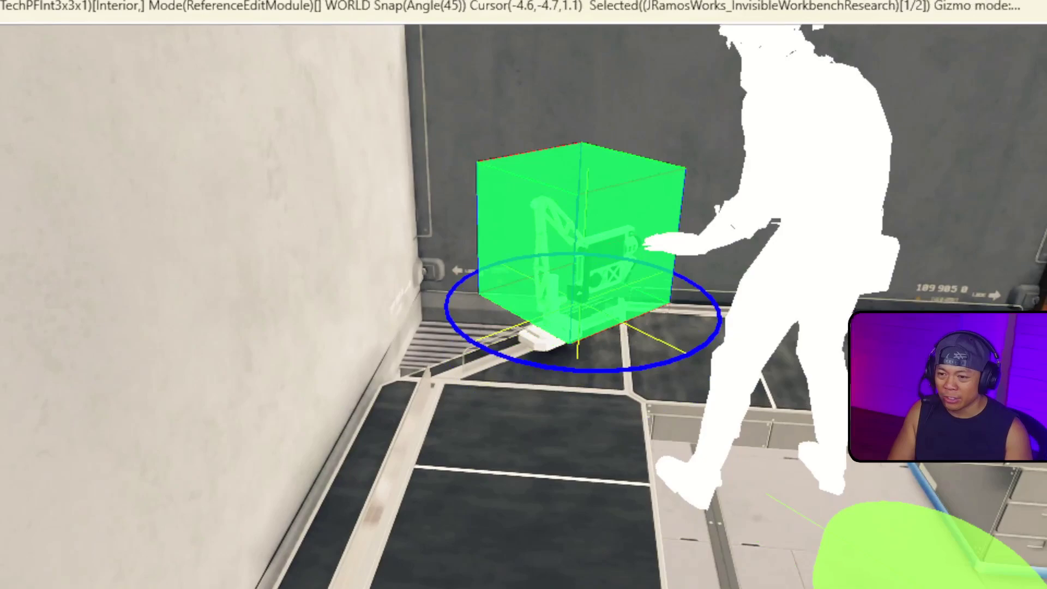
mouse_move(728, 328)
right_down()
mouse_move(706, 327)
mouse_move(729, 327)
right_up()
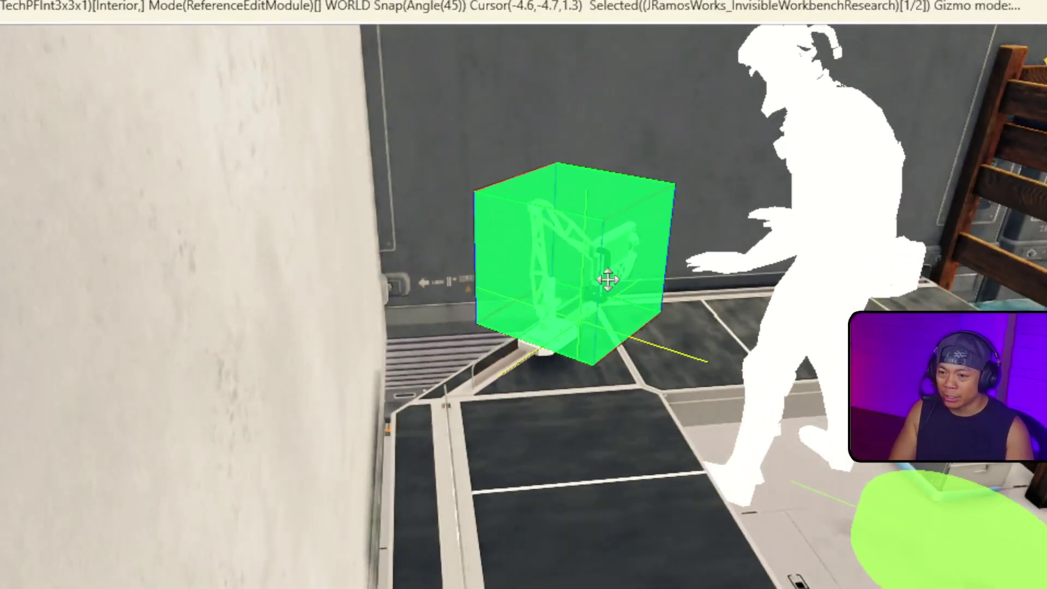
Open the research workbench's base furniture record from its reference, examine its active markers, and close both dialogs.
right_click(656, 217)
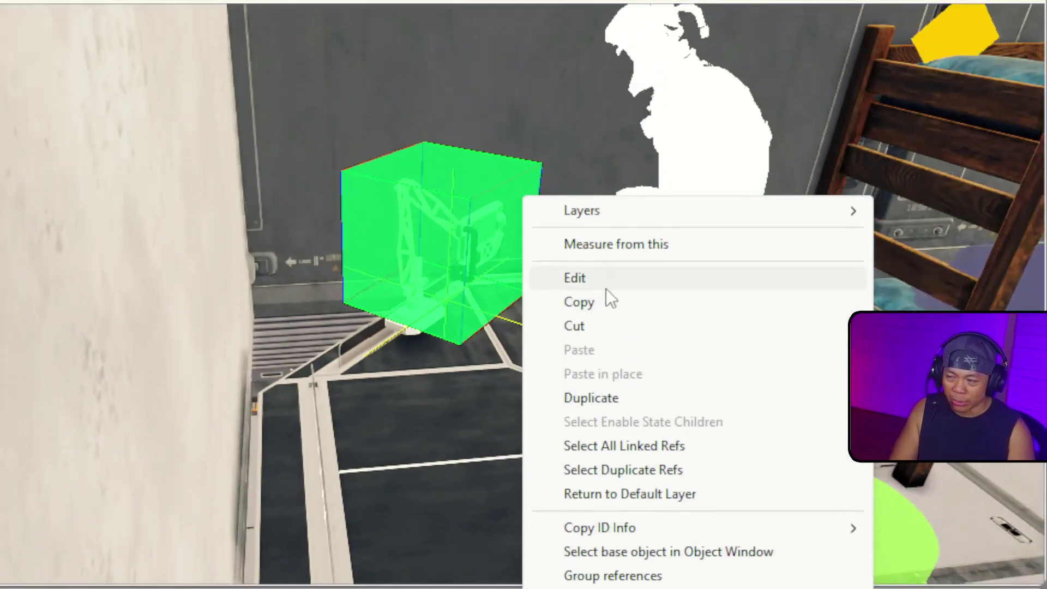
click(604, 63)
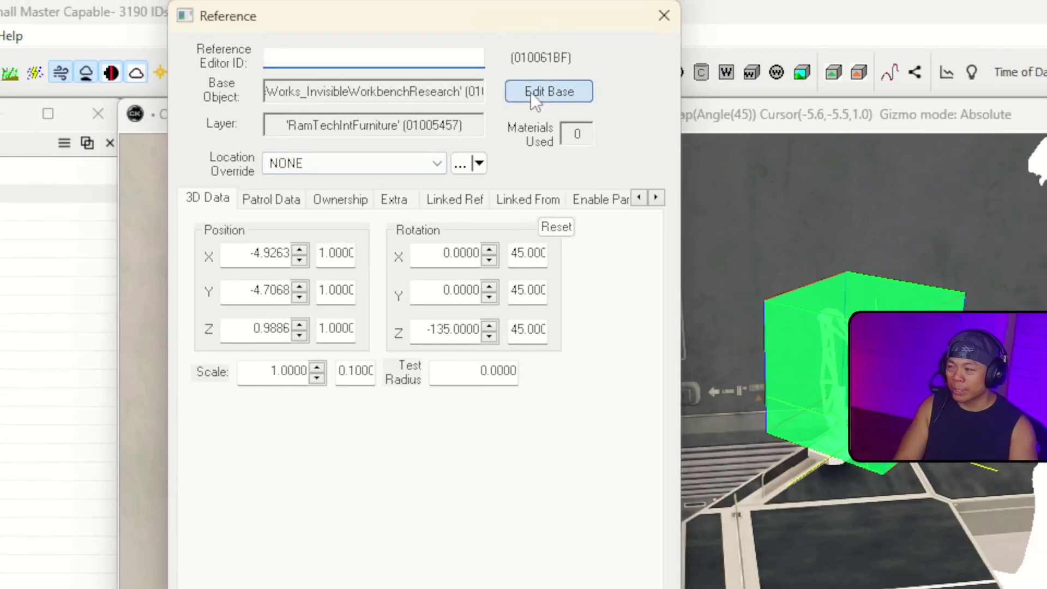
click(524, 90)
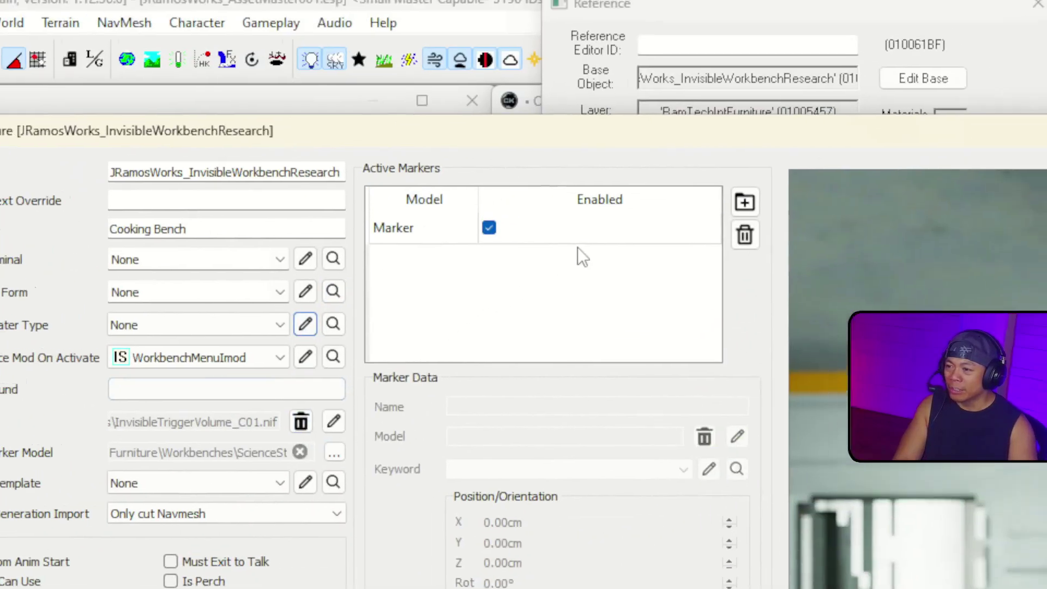
click(587, 236)
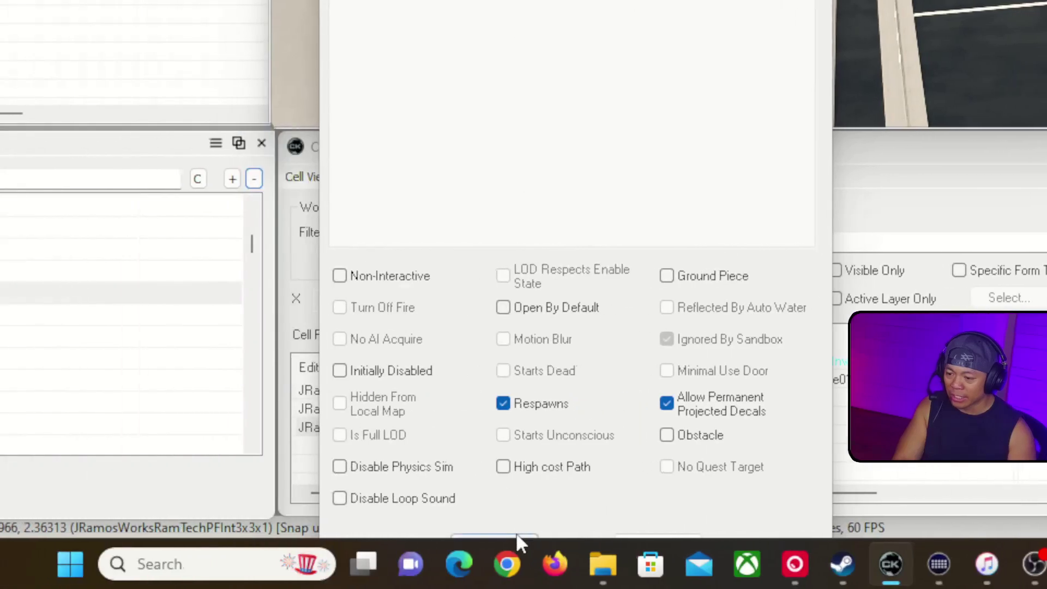
click(428, 536)
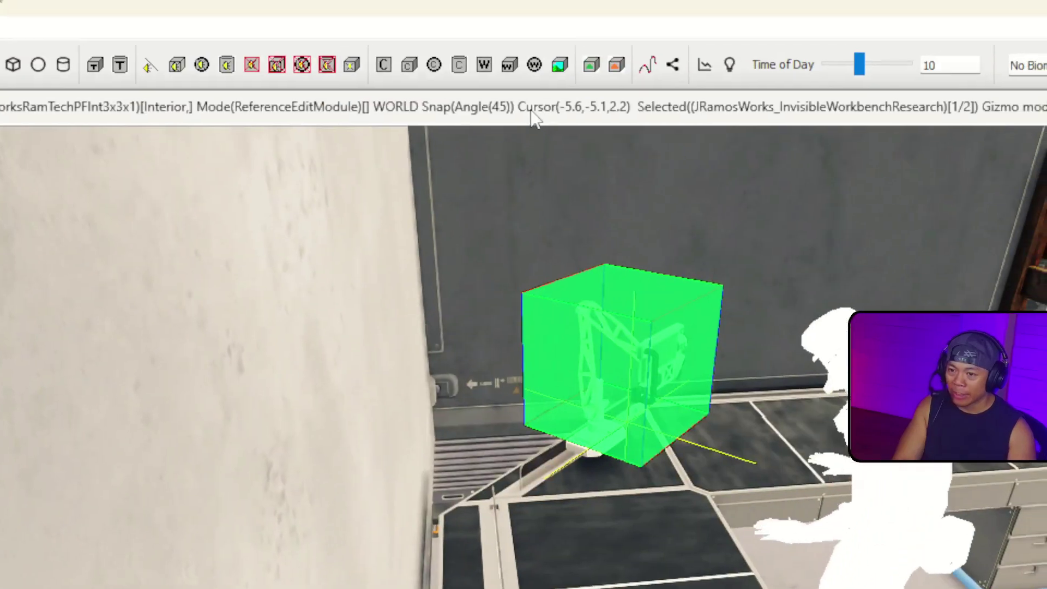
Compare the raised research workbench with its figure from the side, and check the Marker entry in its base furniture record again.
mouse_move(551, 262)
right_down()
mouse_move(675, 284)
mouse_move(525, 273)
mouse_move(461, 284)
mouse_move(467, 218)
mouse_move(523, 223)
mouse_move(507, 289)
mouse_move(486, 235)
right_up()
right_drag(737, 212, 740, 175)
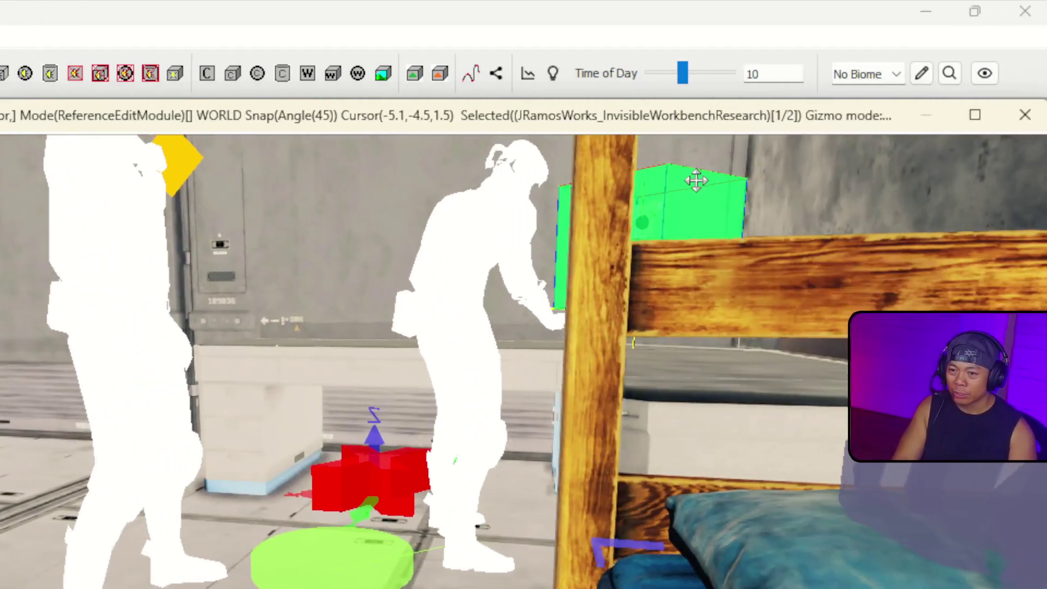
right_click(790, 179)
click(828, 260)
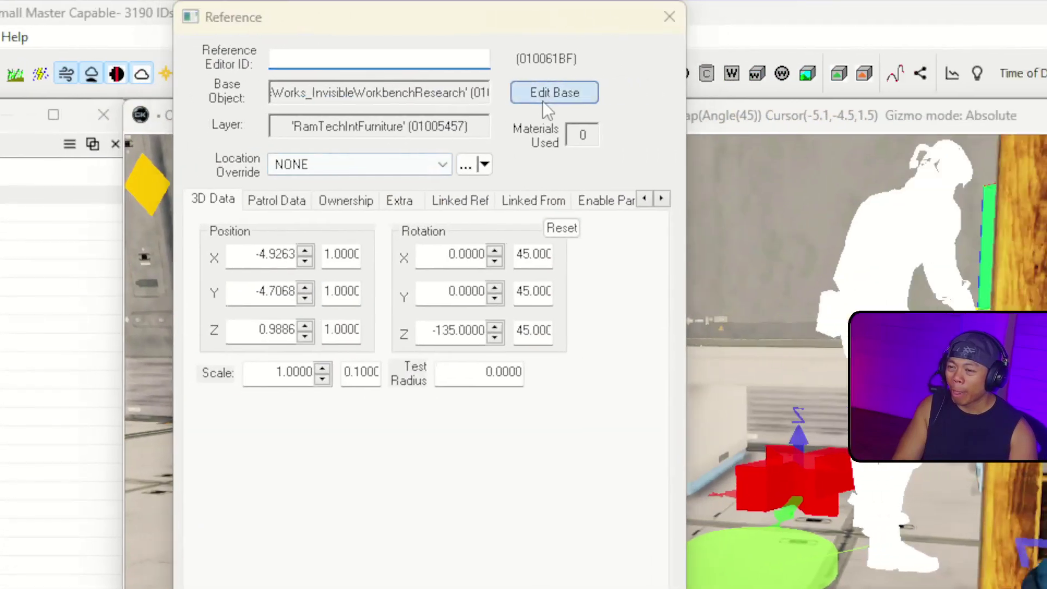
click(543, 100)
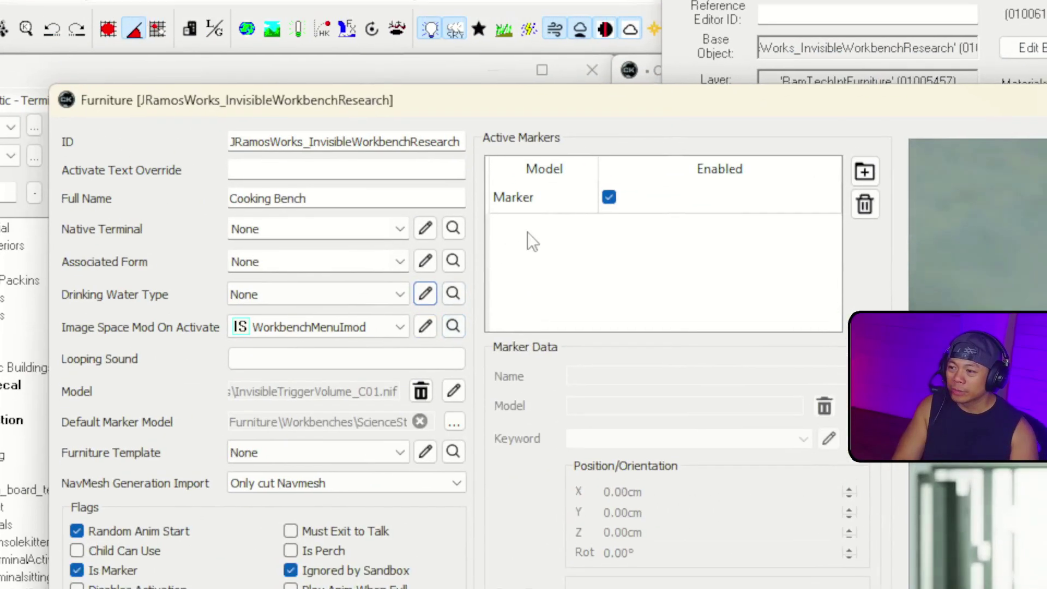
click(524, 198)
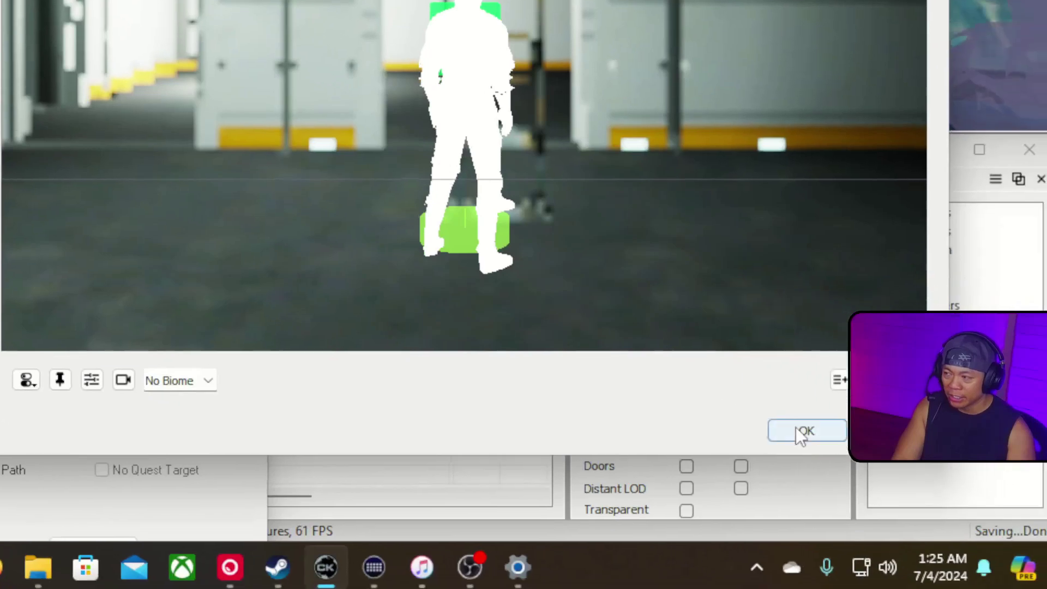
click(800, 432)
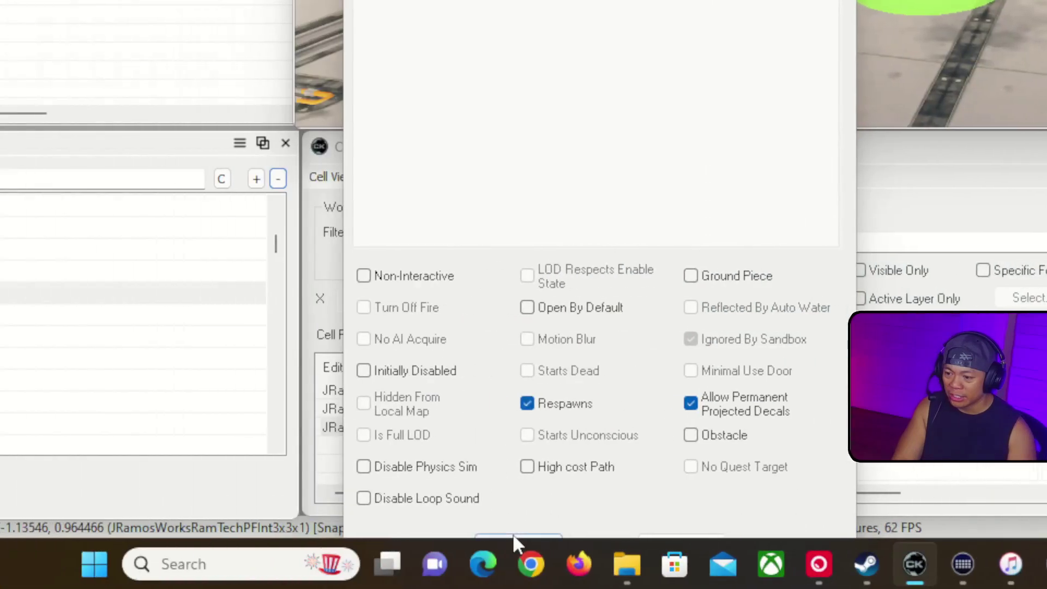
click(514, 536)
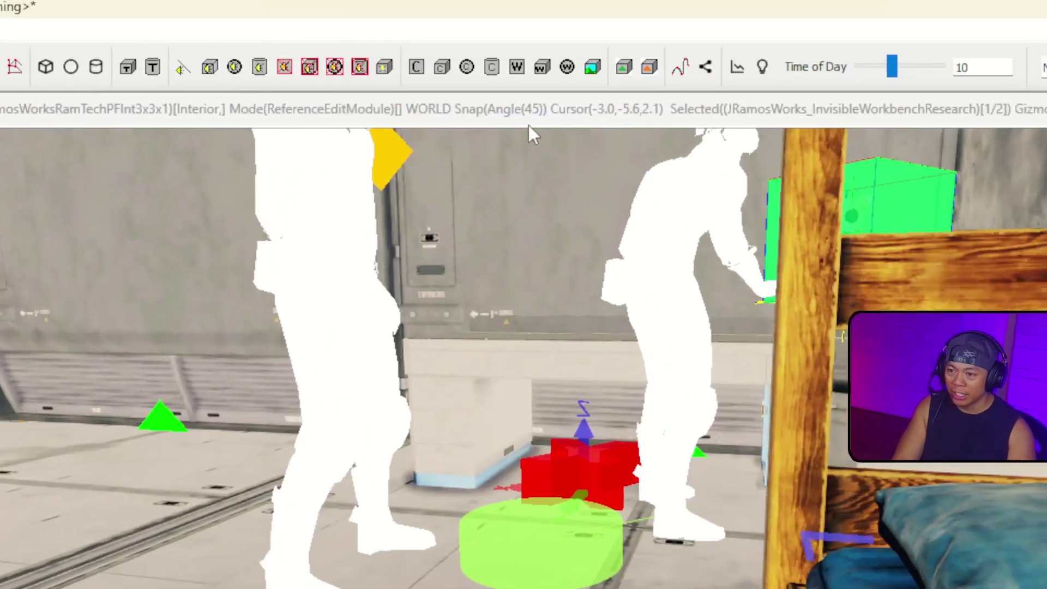
Unhide all the hidden workbenches and look over the whole counter area with its figures.
click(561, 50)
key(a)
mouse_move(641, 302)
right_down()
mouse_move(677, 303)
mouse_move(682, 272)
mouse_move(731, 251)
mouse_move(615, 376)
right_up()
key(w)
key(s)
key(alt+1)
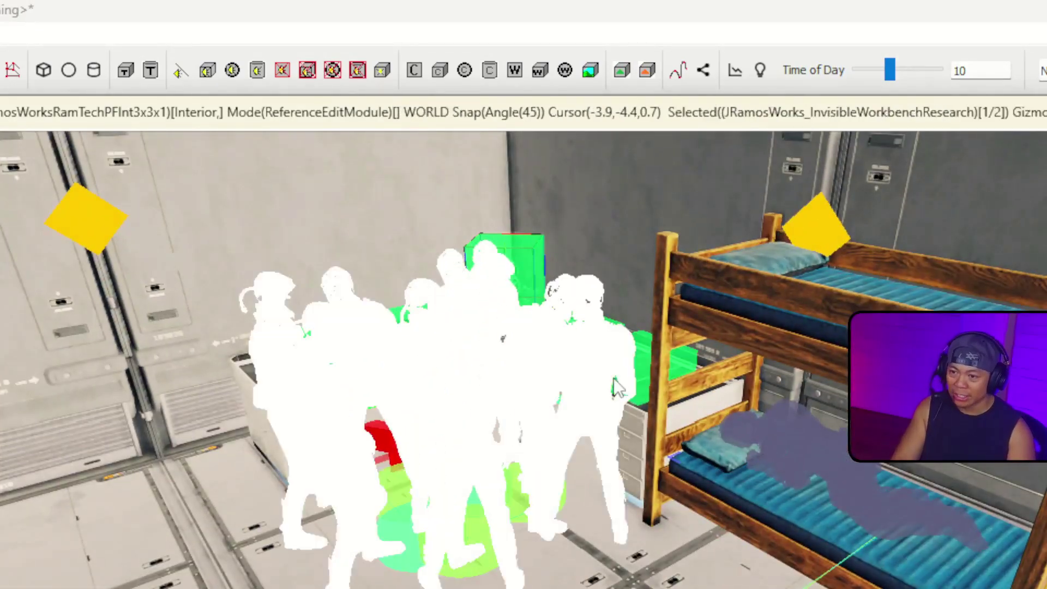
right_drag(709, 207, 698, 305)
key(a)
key(s)
key(w)
key(s)
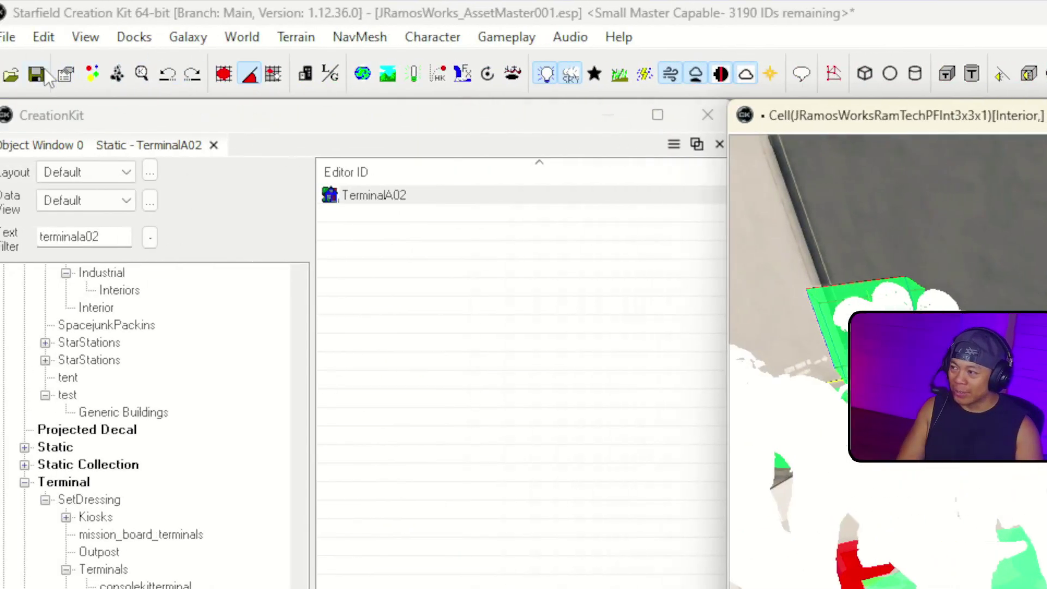
Save the plugin, and launch Starfield from the Steam library.
click(46, 72)
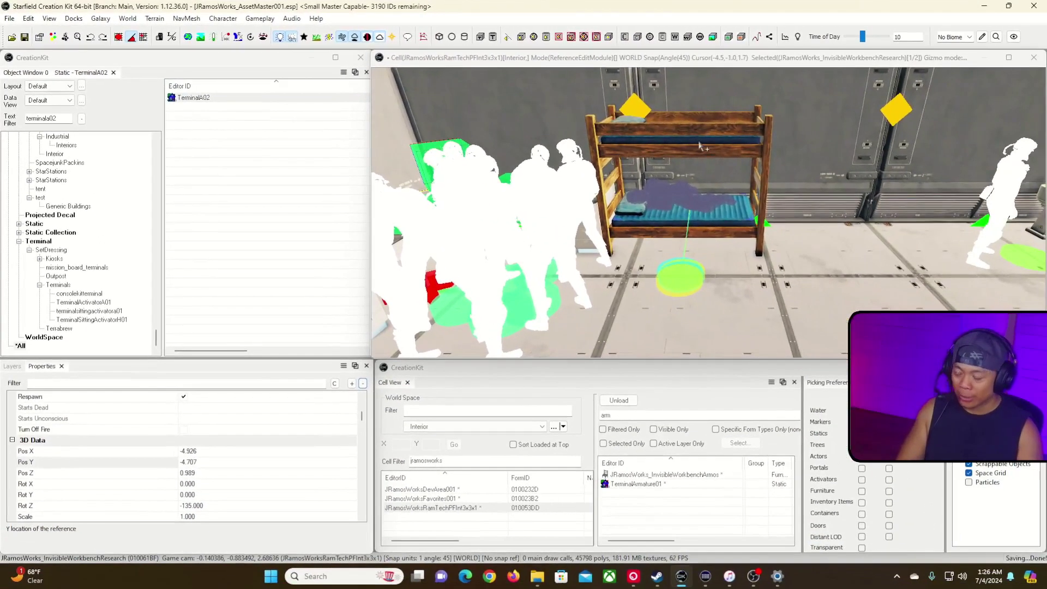
key(alt+Tab)
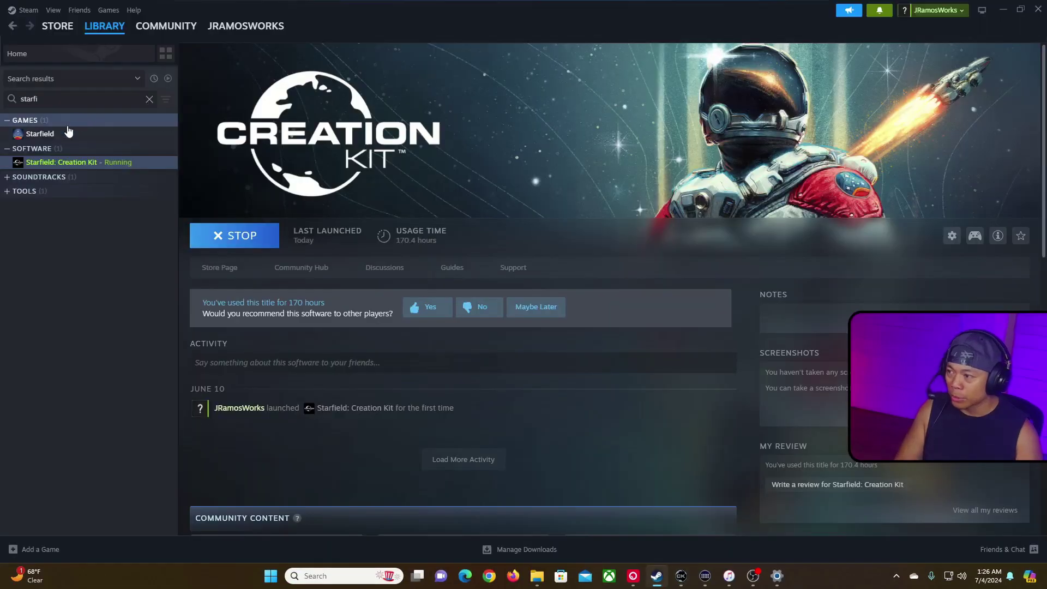
click(70, 134)
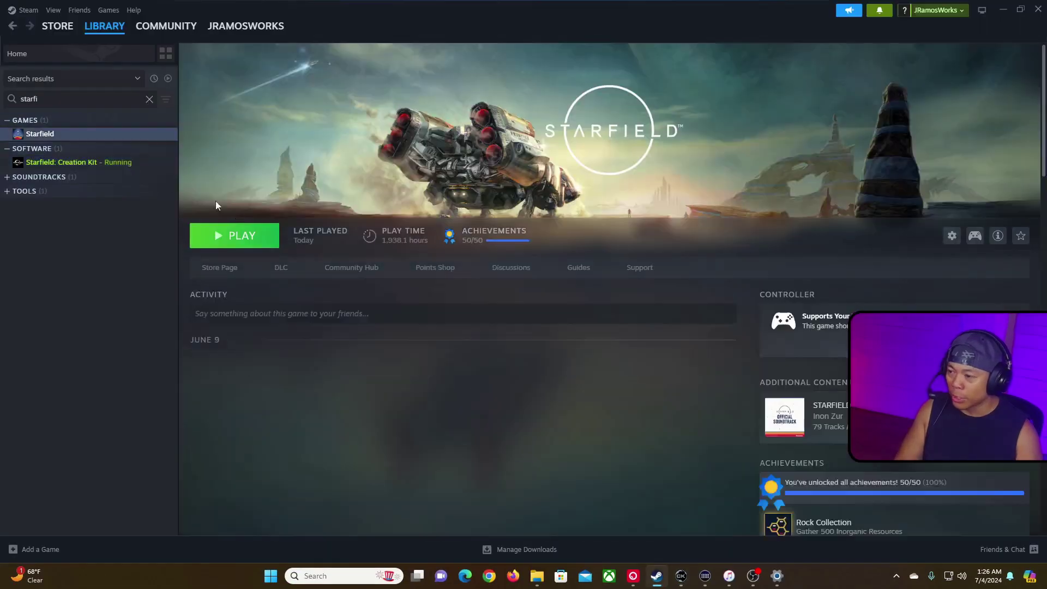
click(256, 239)
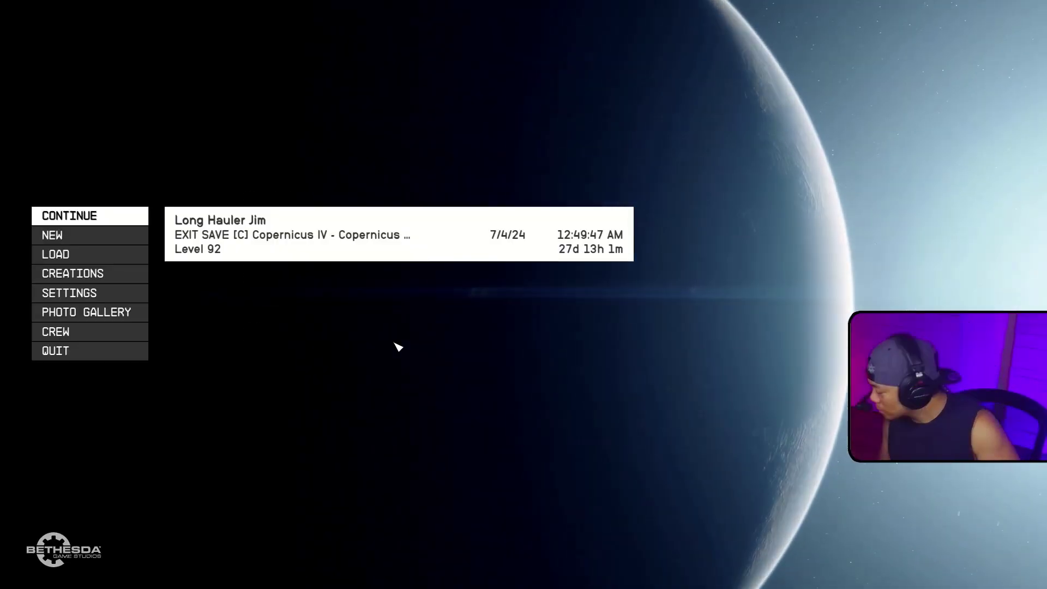
Continue the most recent save and walk into the facility interior up to the corner counters to check the invisible crafting benches in game.
key(Return)
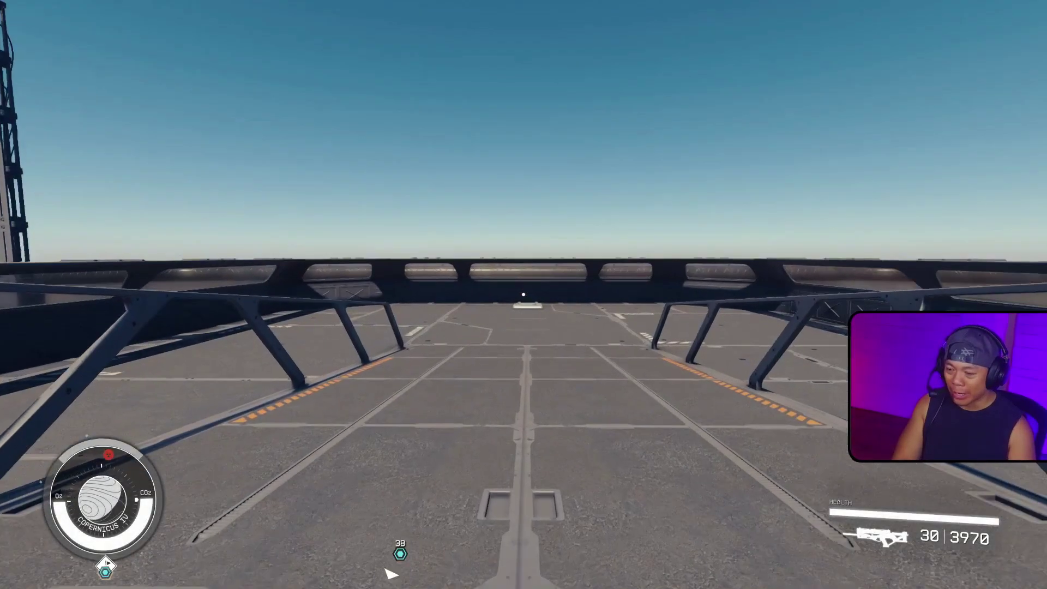
key(w)
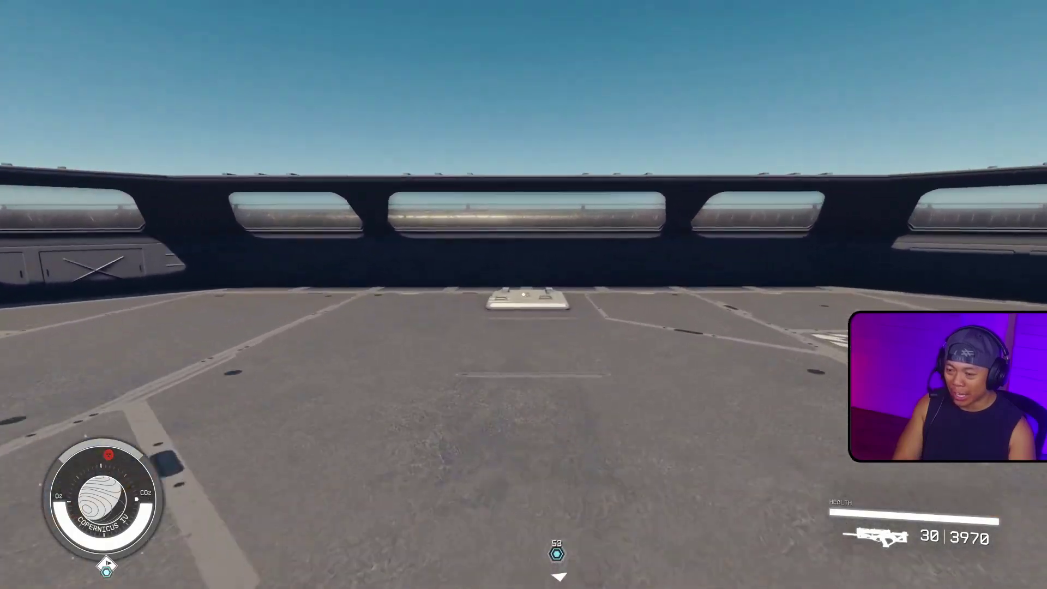
key(w)
key(e)
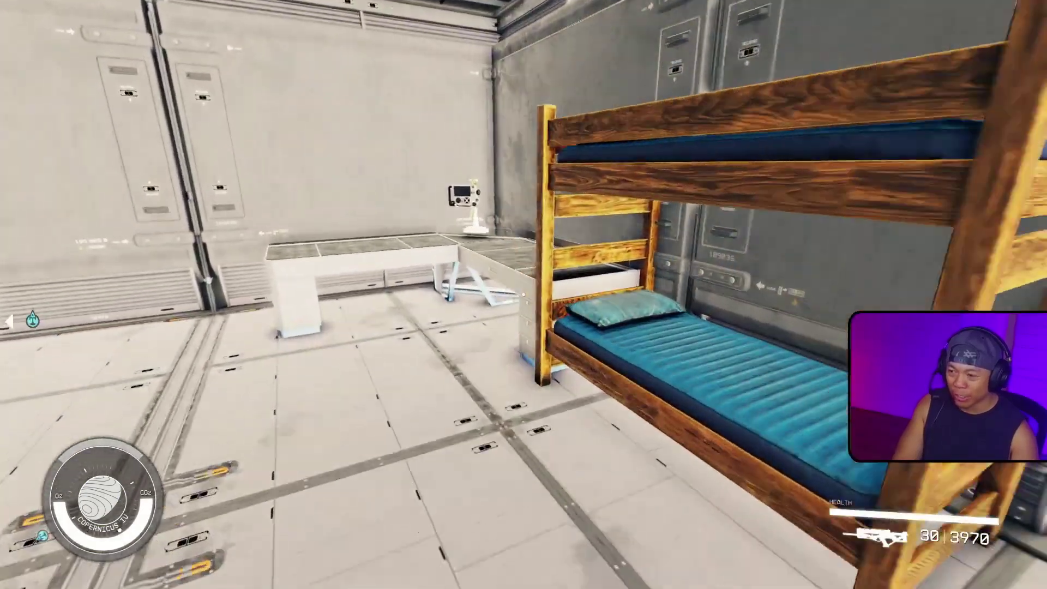
key(w)
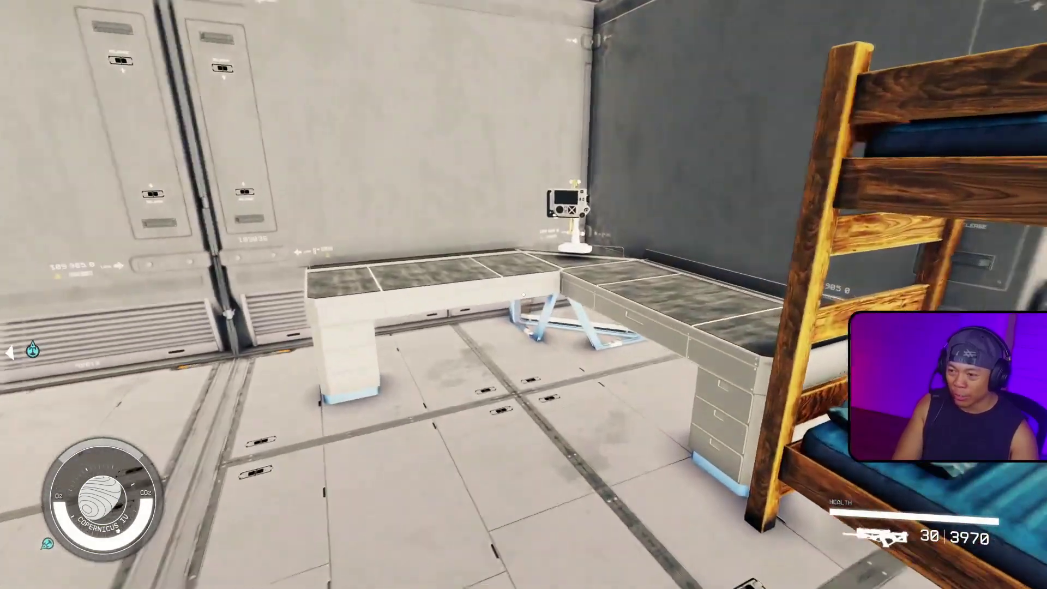
key(w)
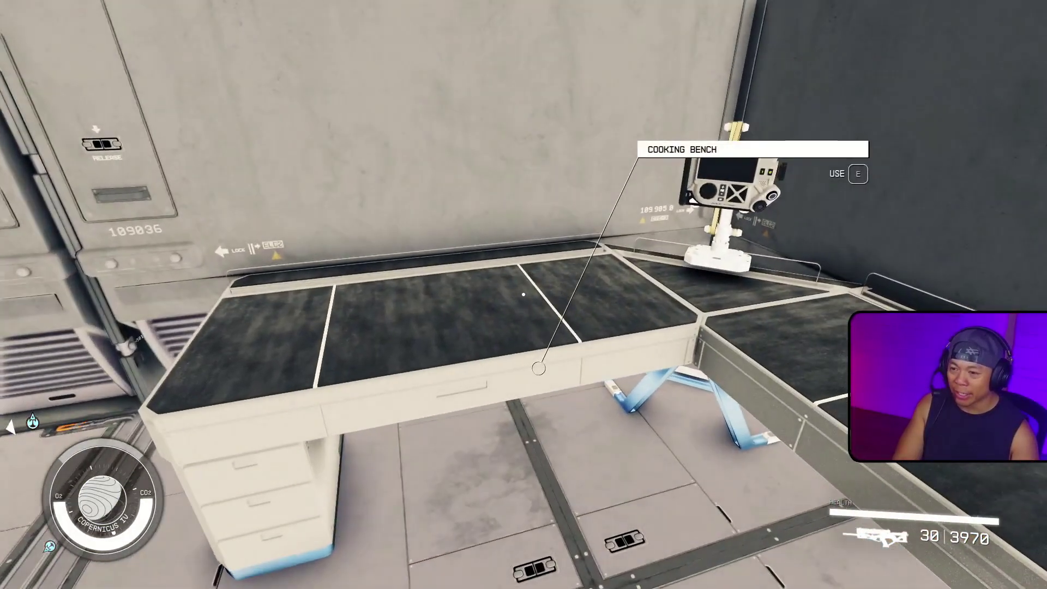